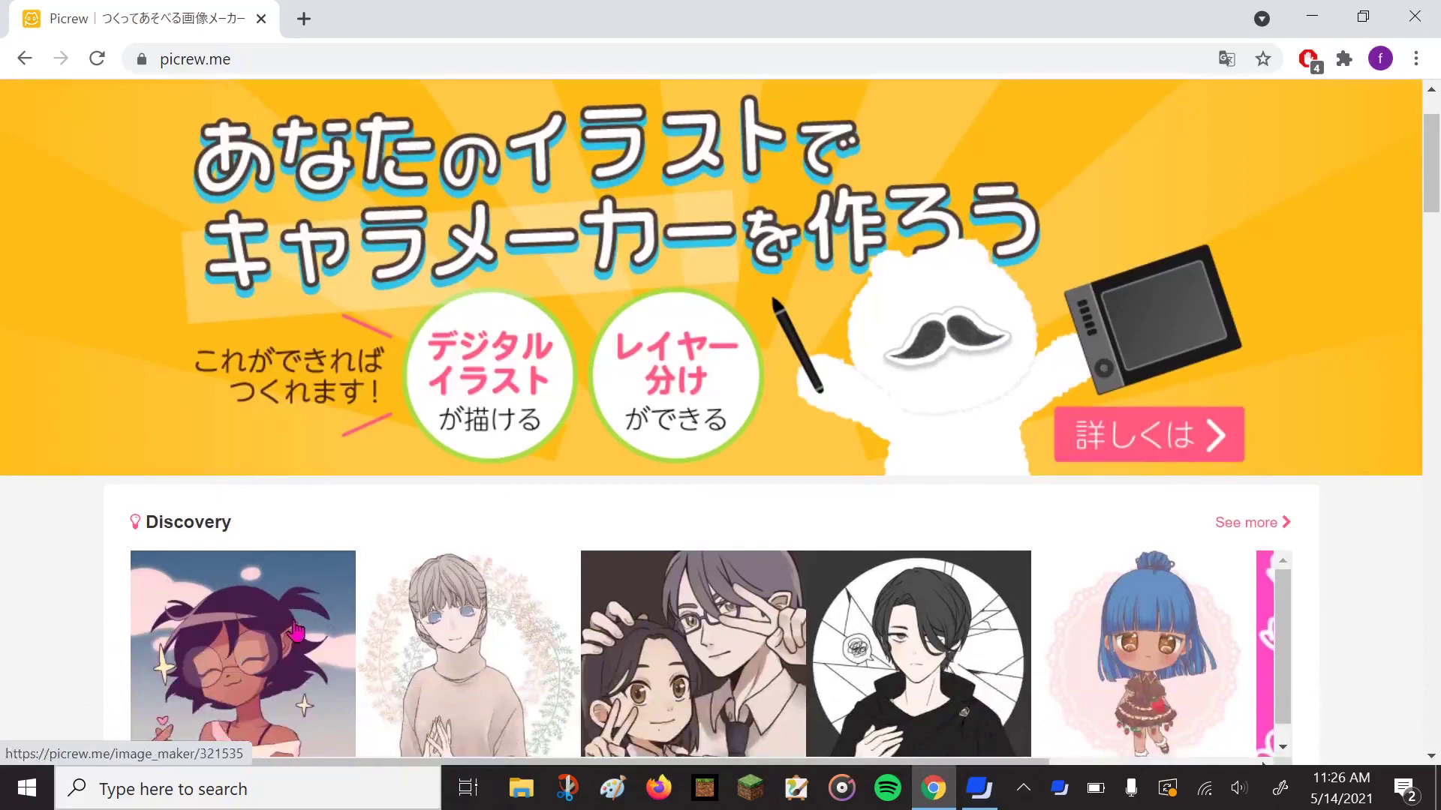
Open the Picrew Creator page from the Picrew homepage and dismiss the translation popup.
scroll(686, 640, "down", 1)
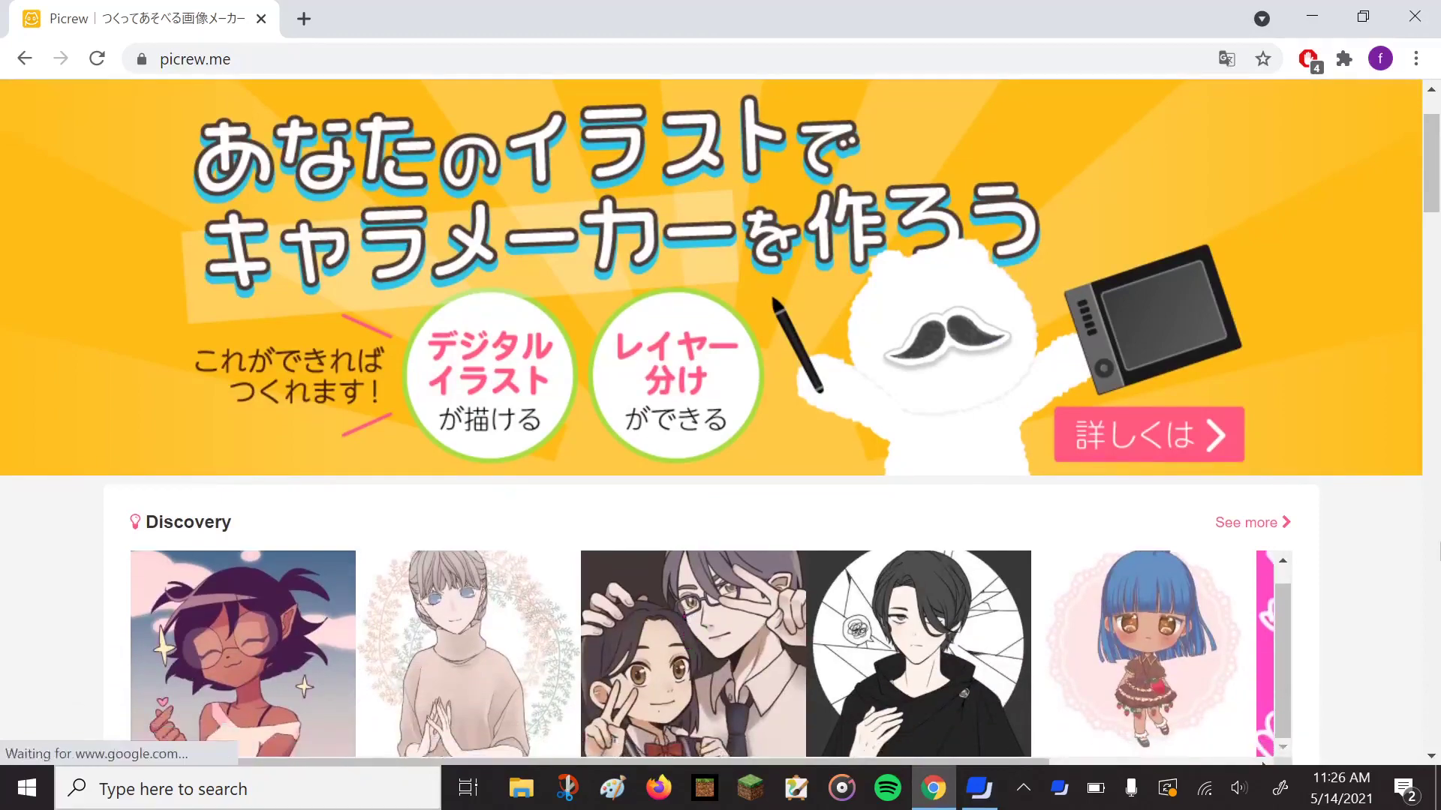
scroll(1373, 572, "down", 6)
scroll(1380, 581, "up", 4)
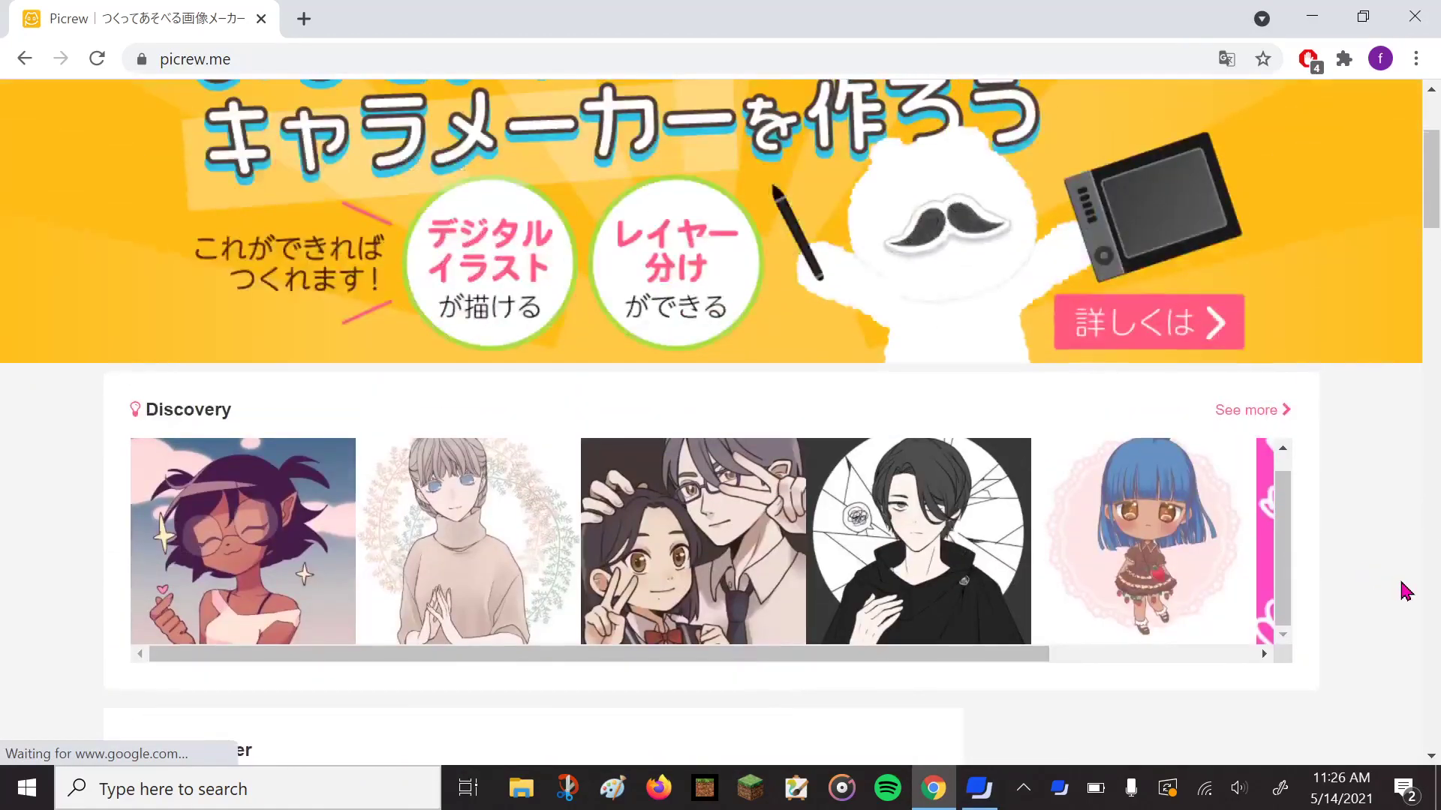
scroll(1343, 580, "down", 6)
scroll(1250, 553, "up", 5)
scroll(1321, 577, "up", 4)
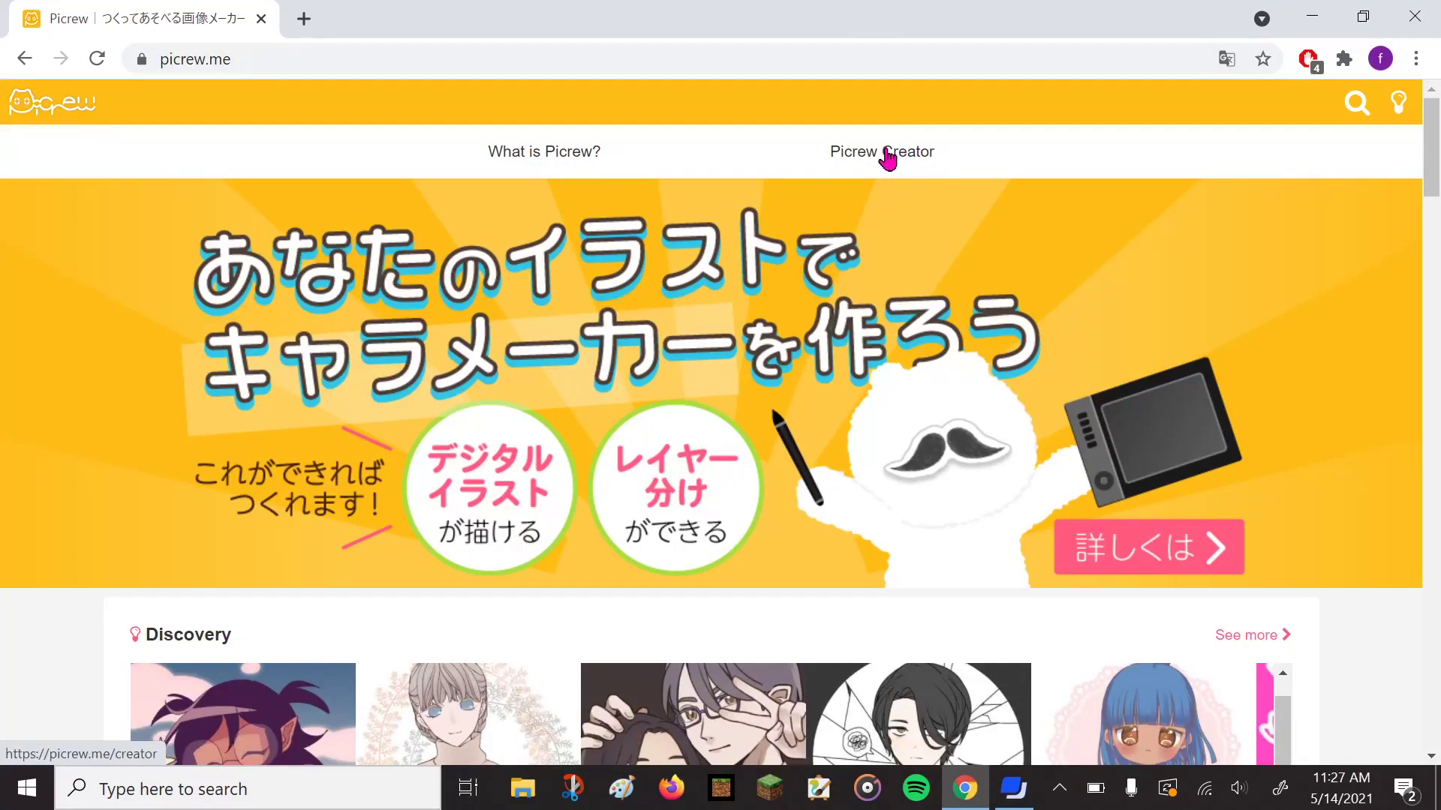
left_click(908, 154)
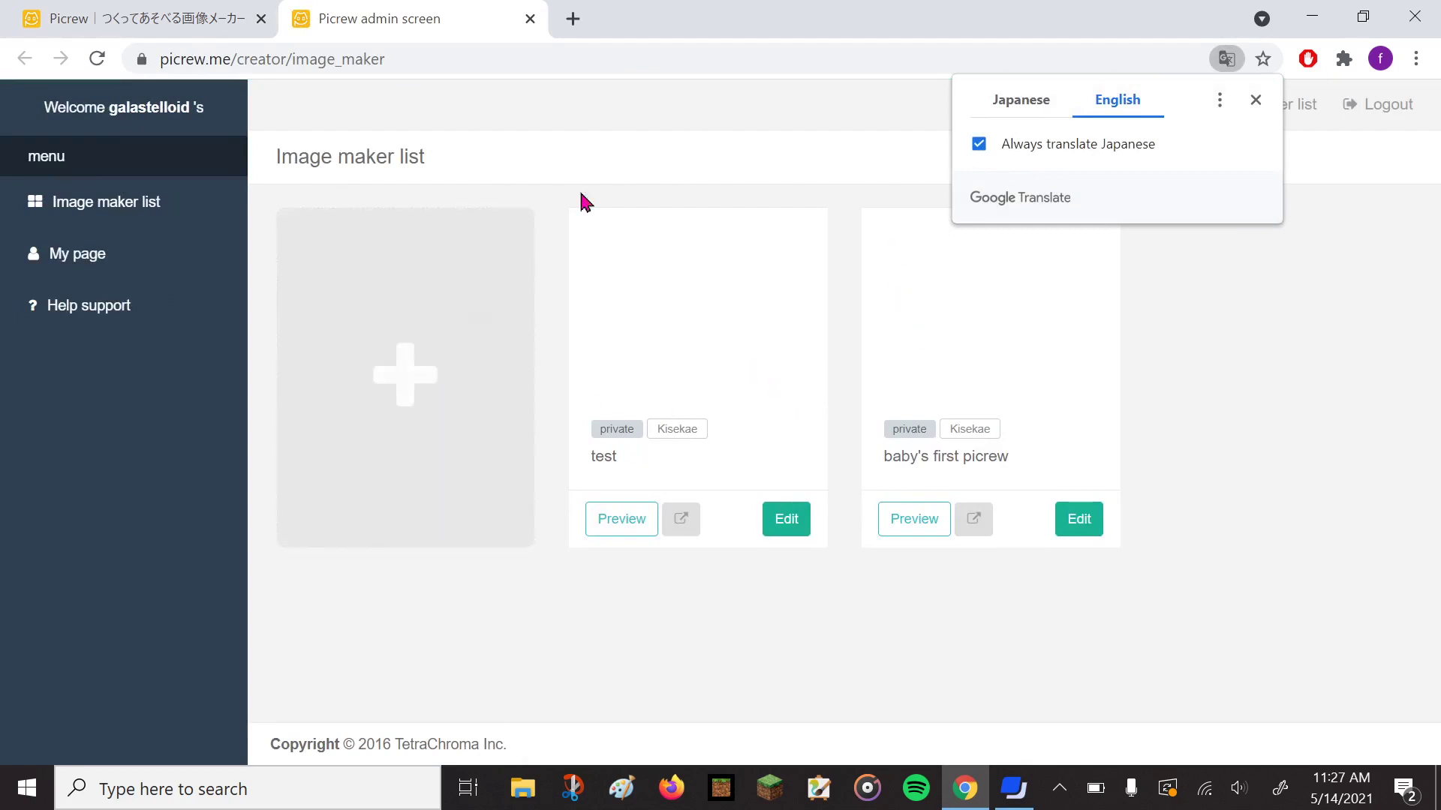
left_click(690, 113)
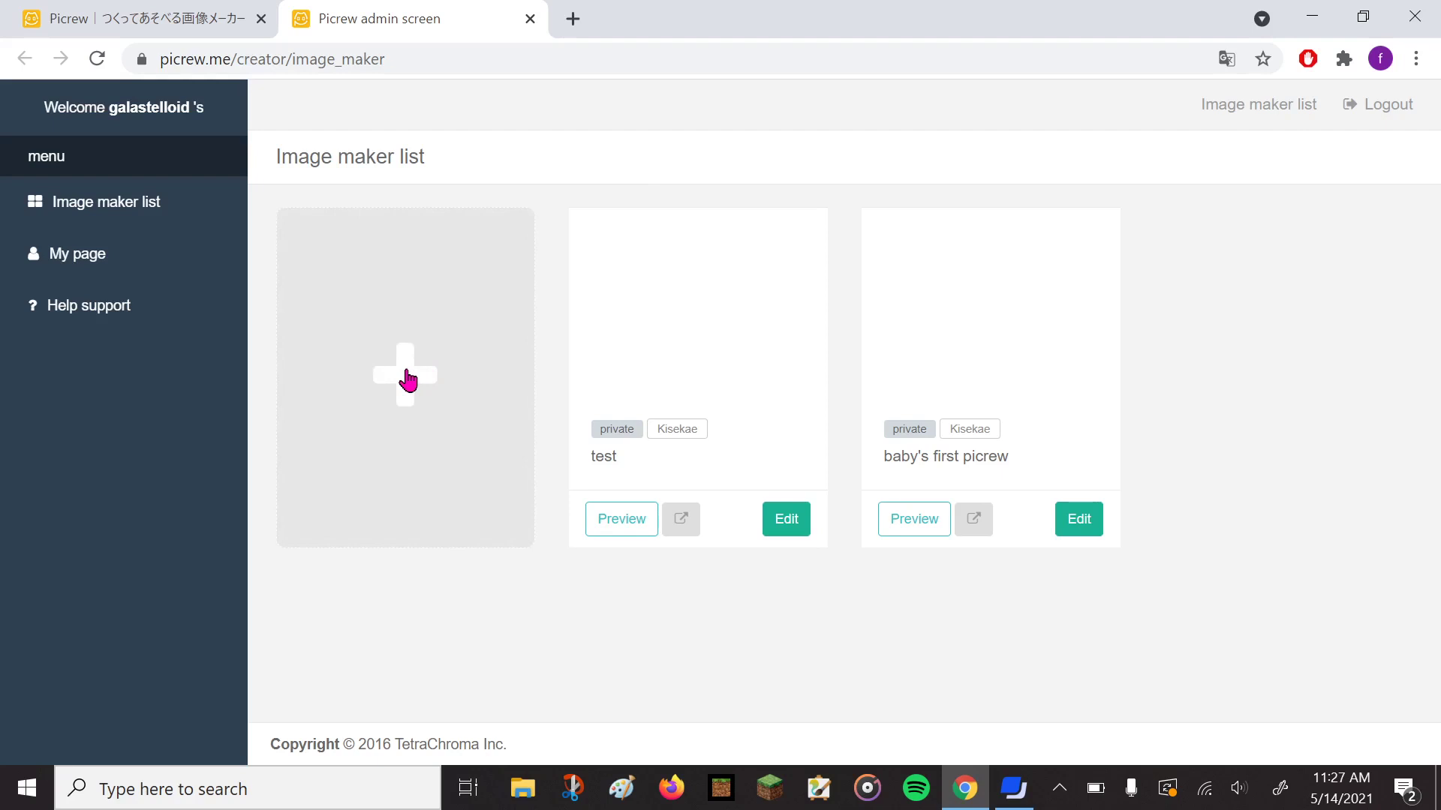
Register a new image maker named test2 with the Kisekae type.
left_click(407, 380)
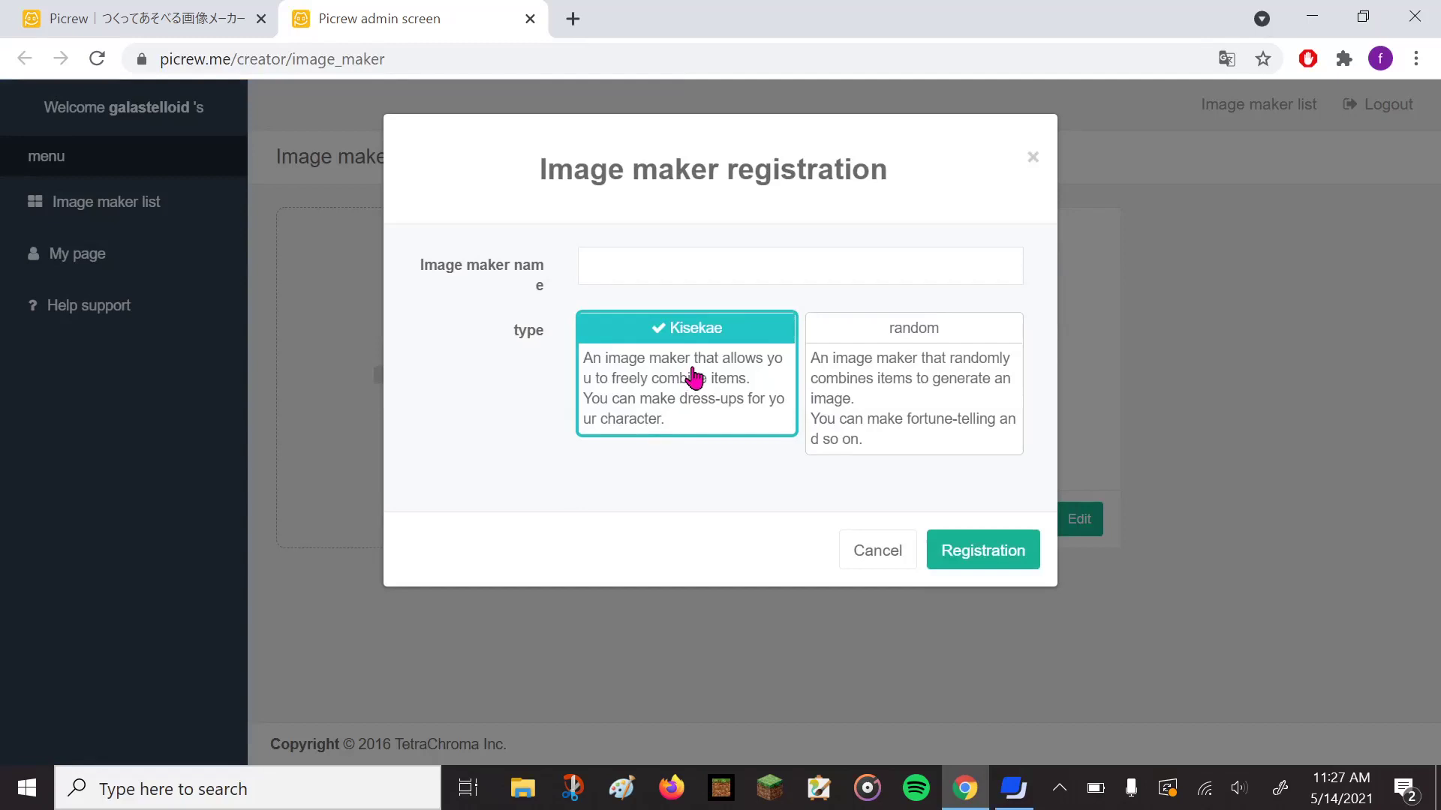
left_click(627, 267)
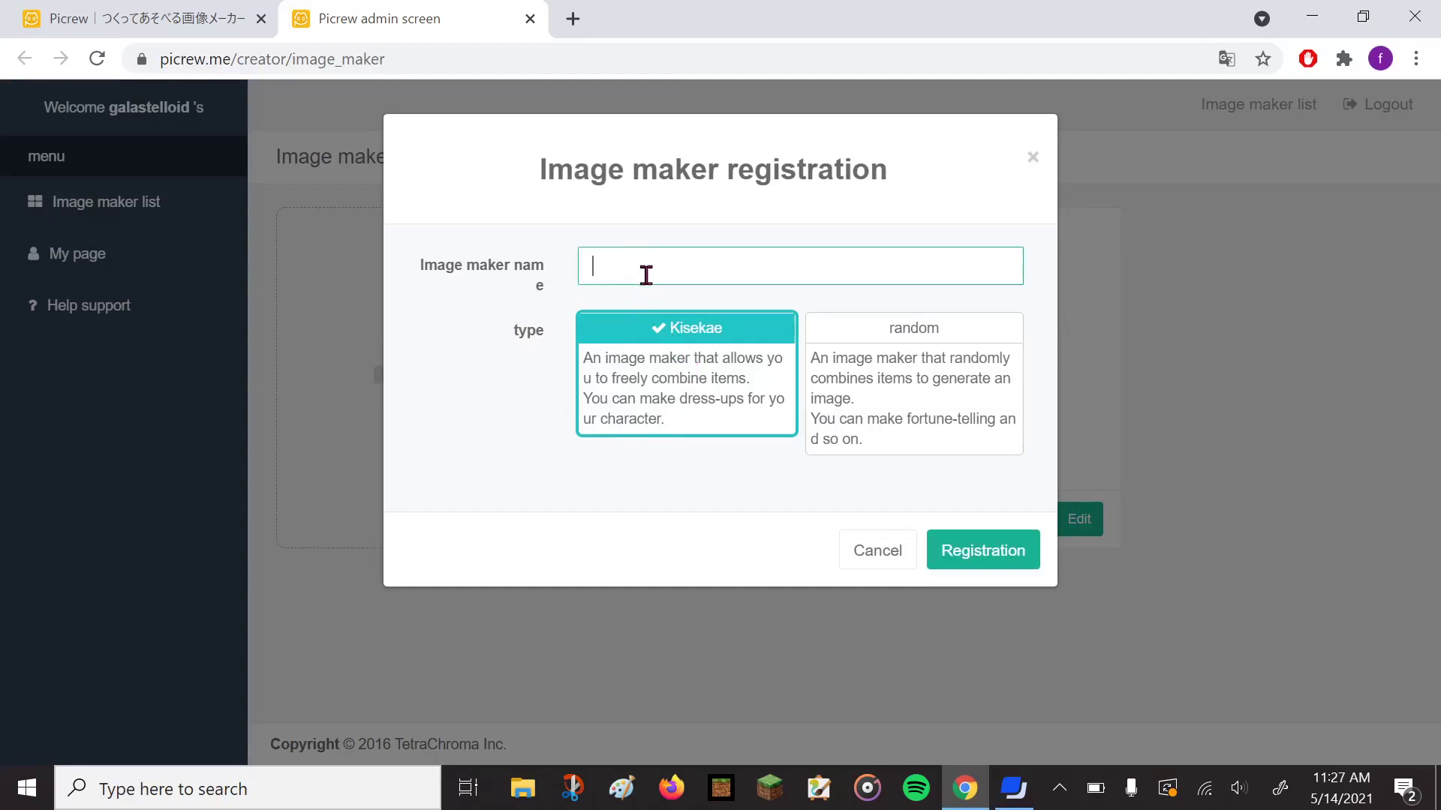
type("test2")
left_click(966, 547)
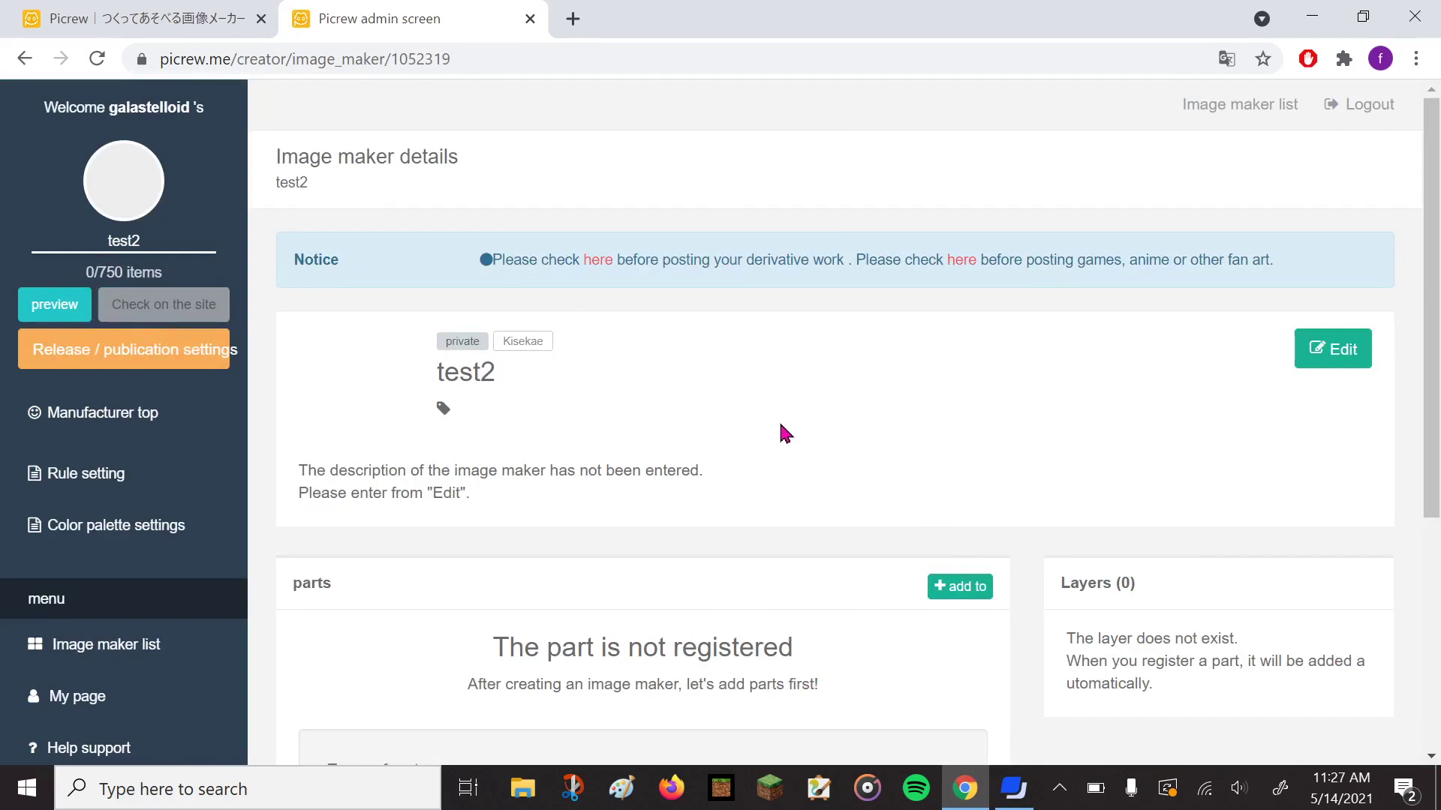
left_click(1013, 788)
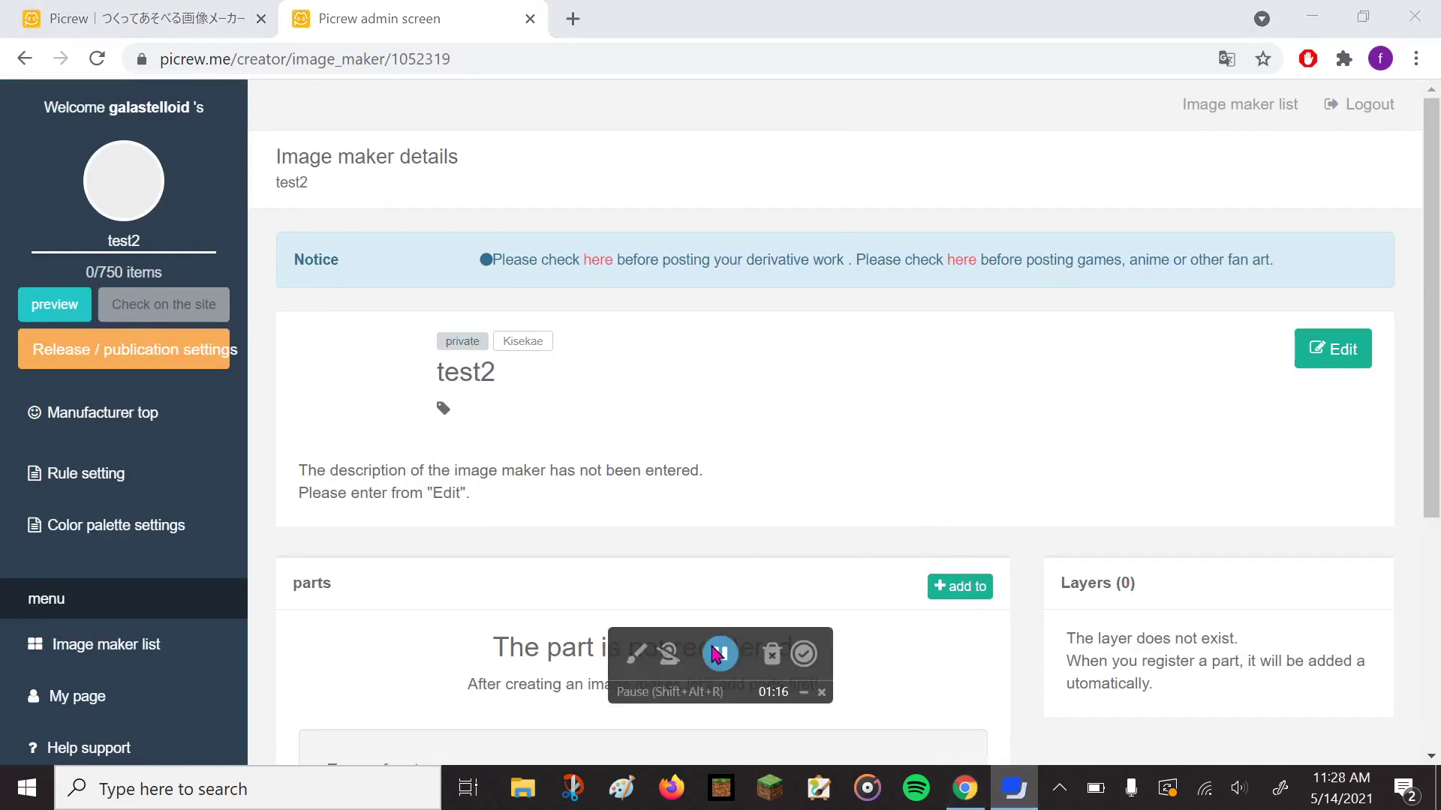
left_click(803, 692)
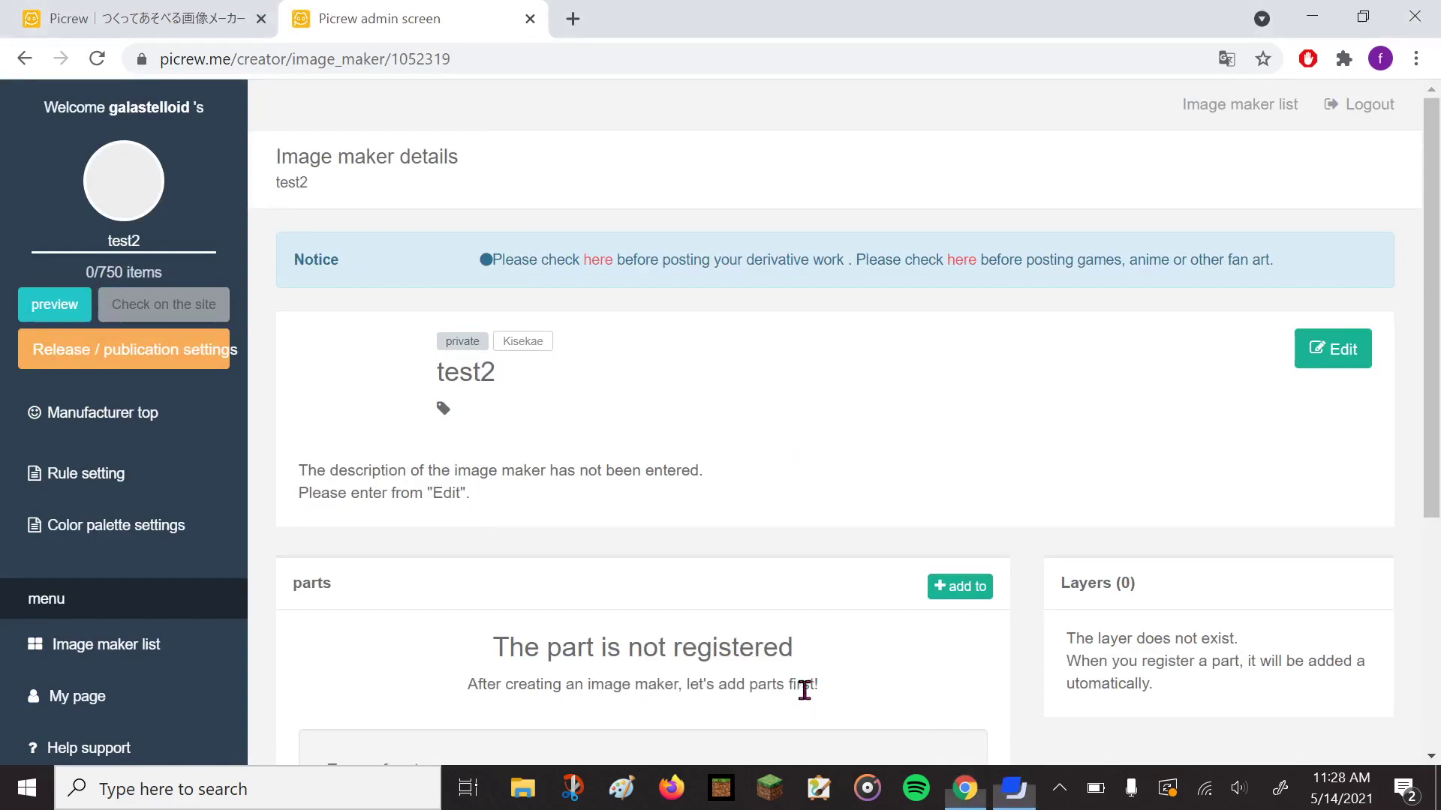
Edit the test2 image maker information, enter the description "jgsdhgsdgfs jjdsghfgsdj hgdhsfgs" and save it.
left_click(1340, 344)
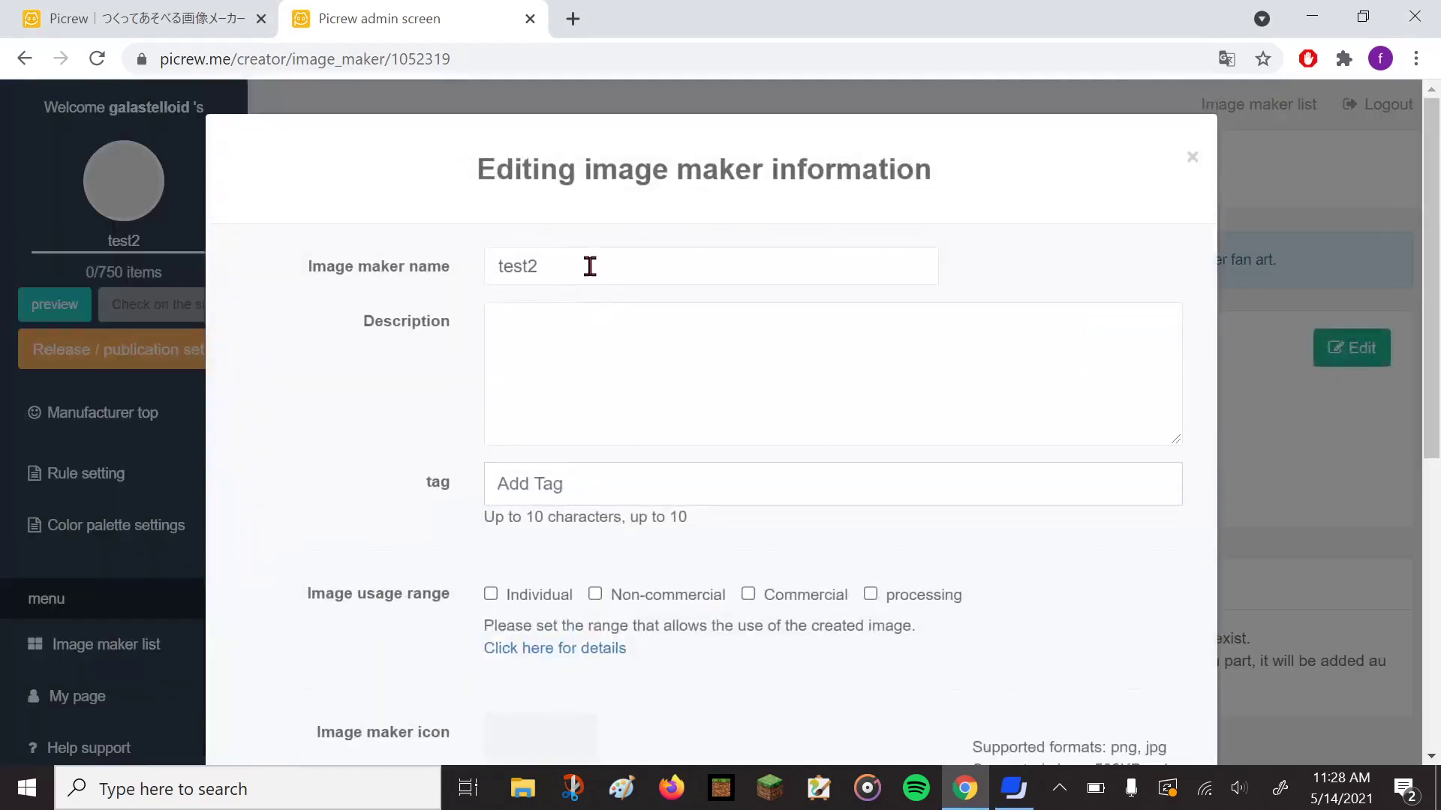
left_click_drag(588, 266, 469, 260)
left_click(544, 315)
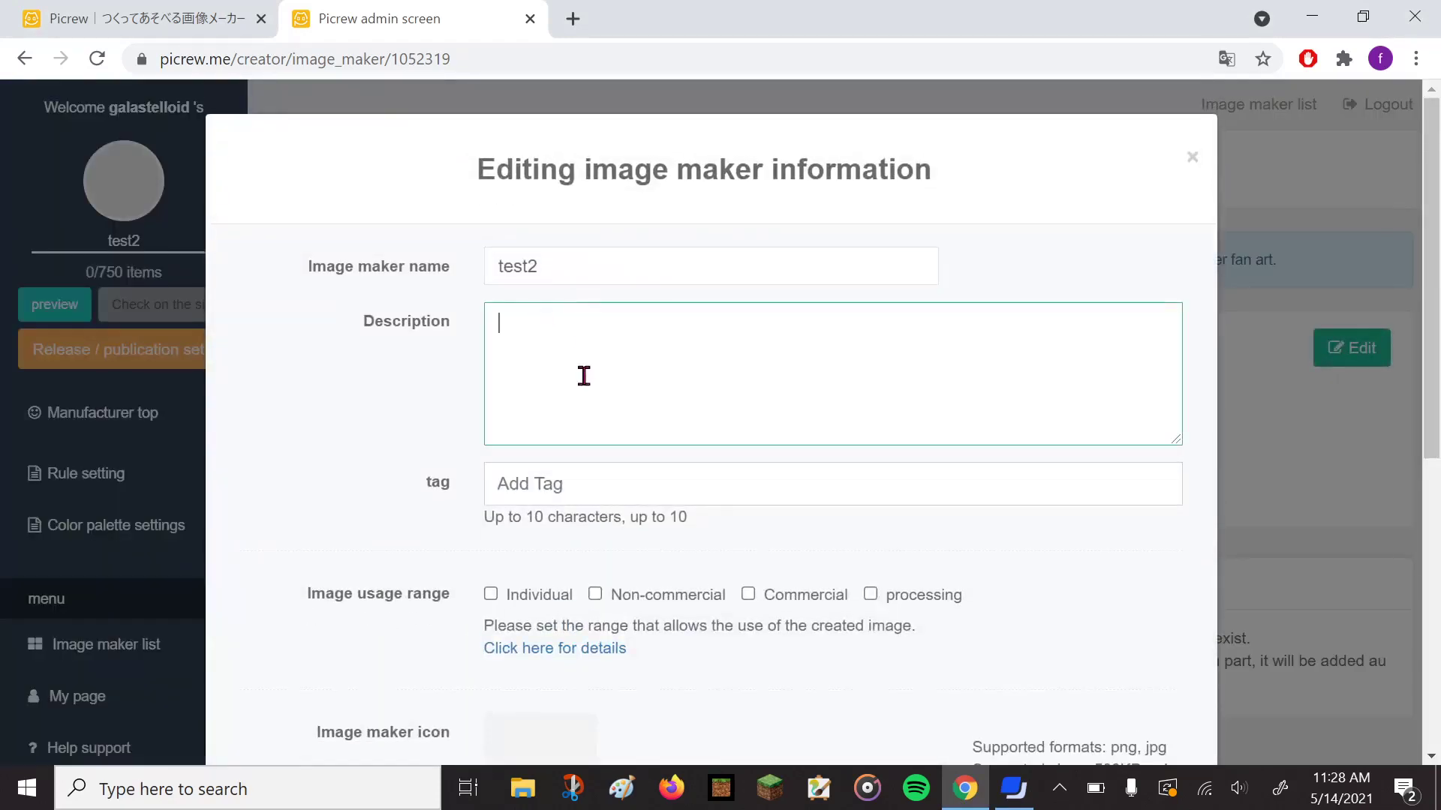
type("jgsdhgsdgfs jjdsg")
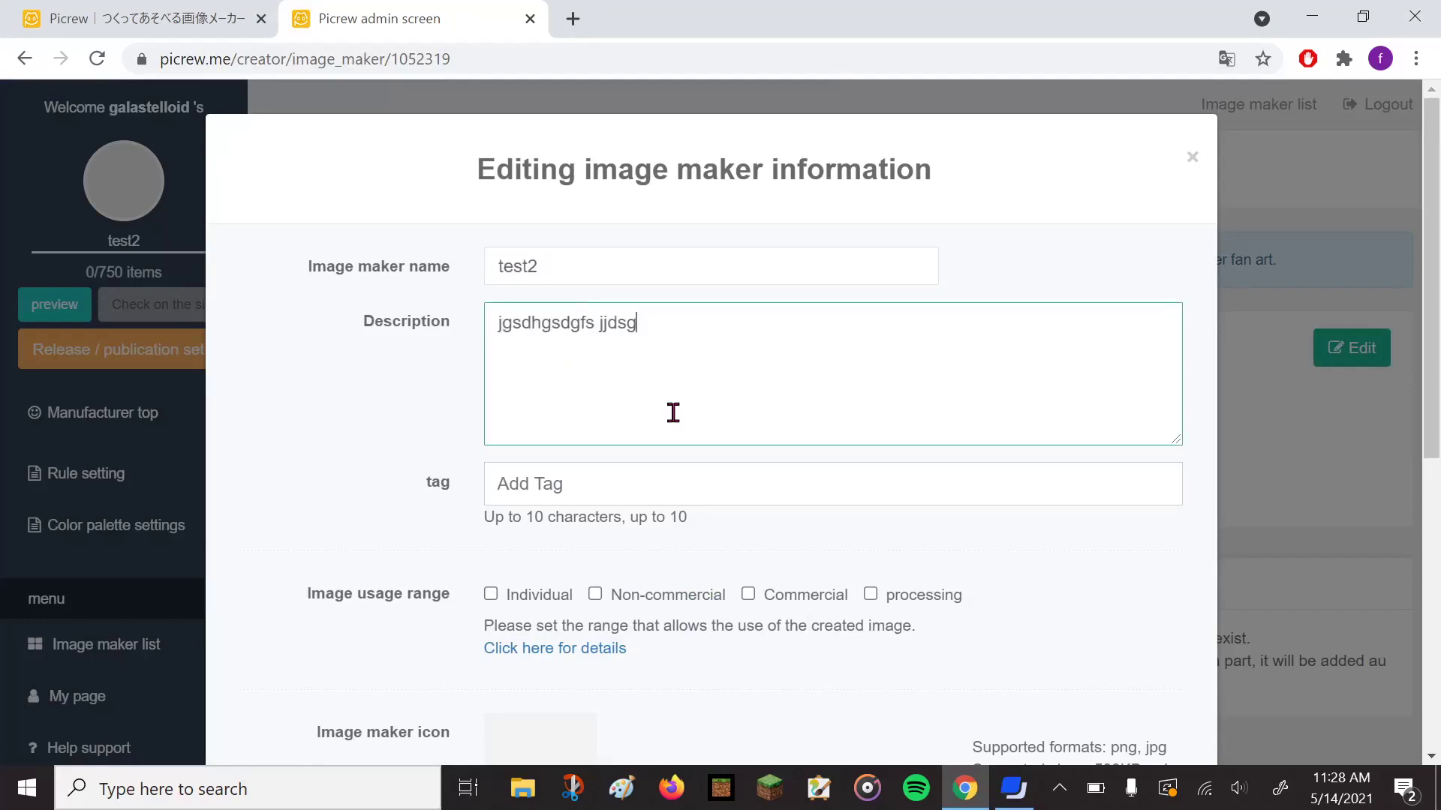
type("hfgsdj hgdhsfgs")
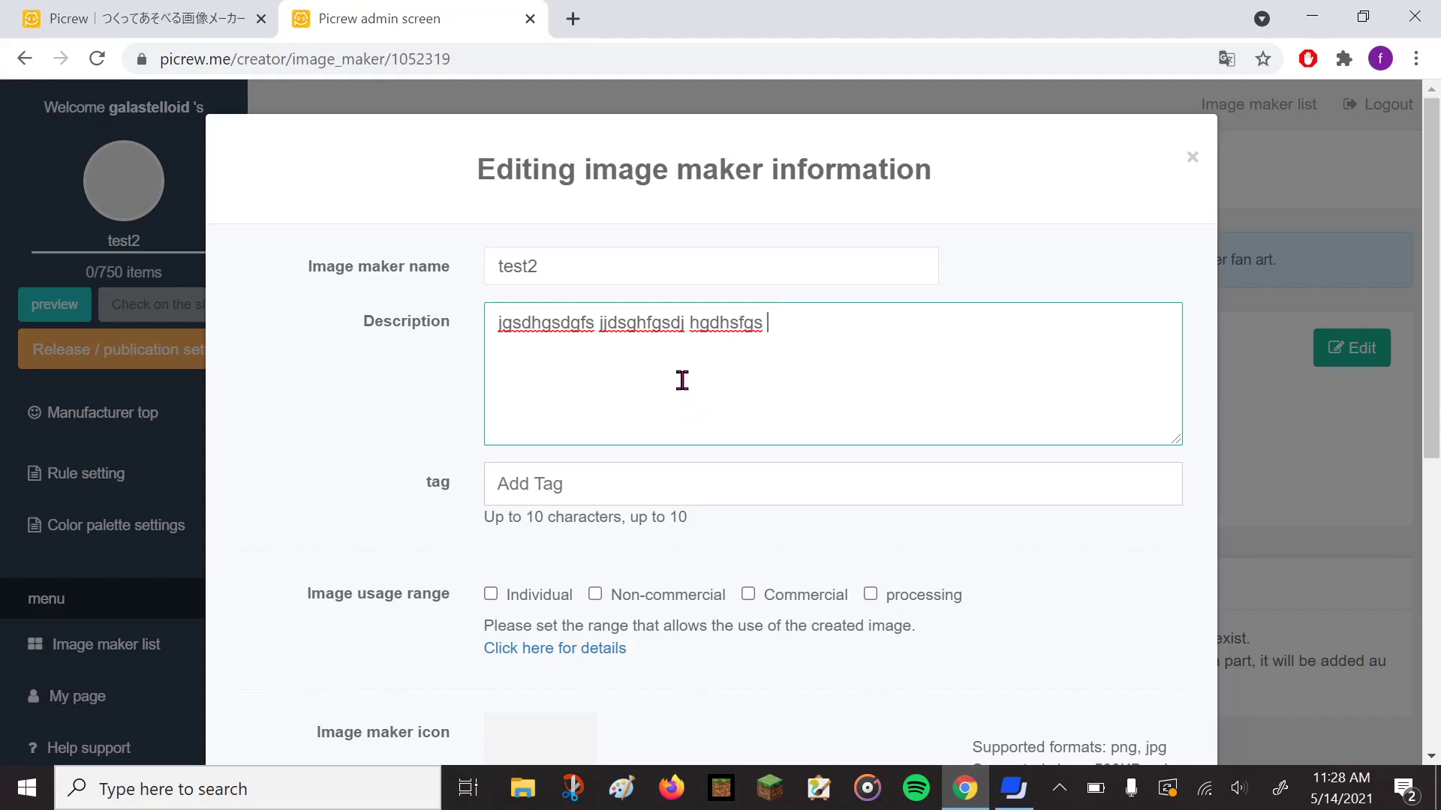
scroll(713, 380, "down", 3)
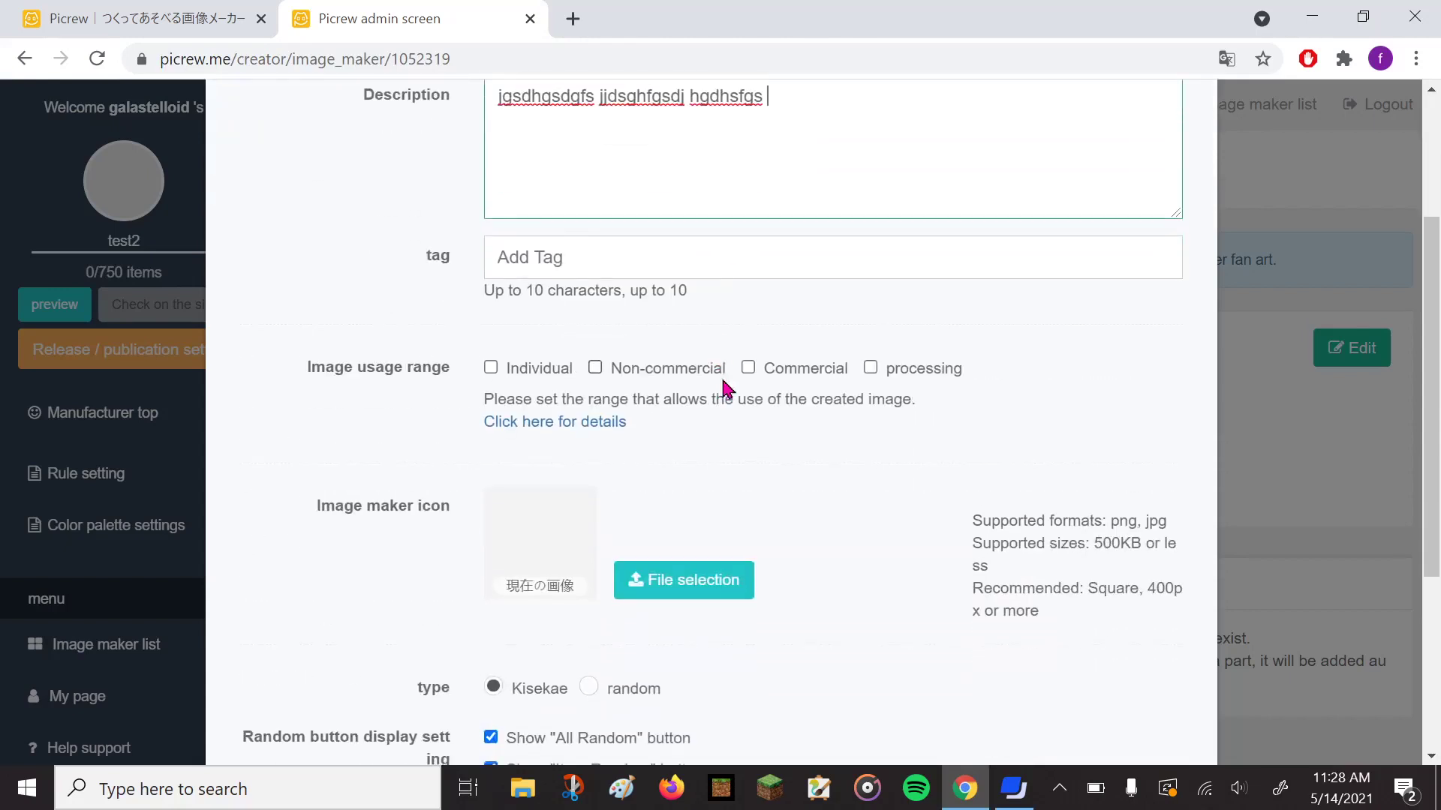
scroll(724, 386, "down", 3)
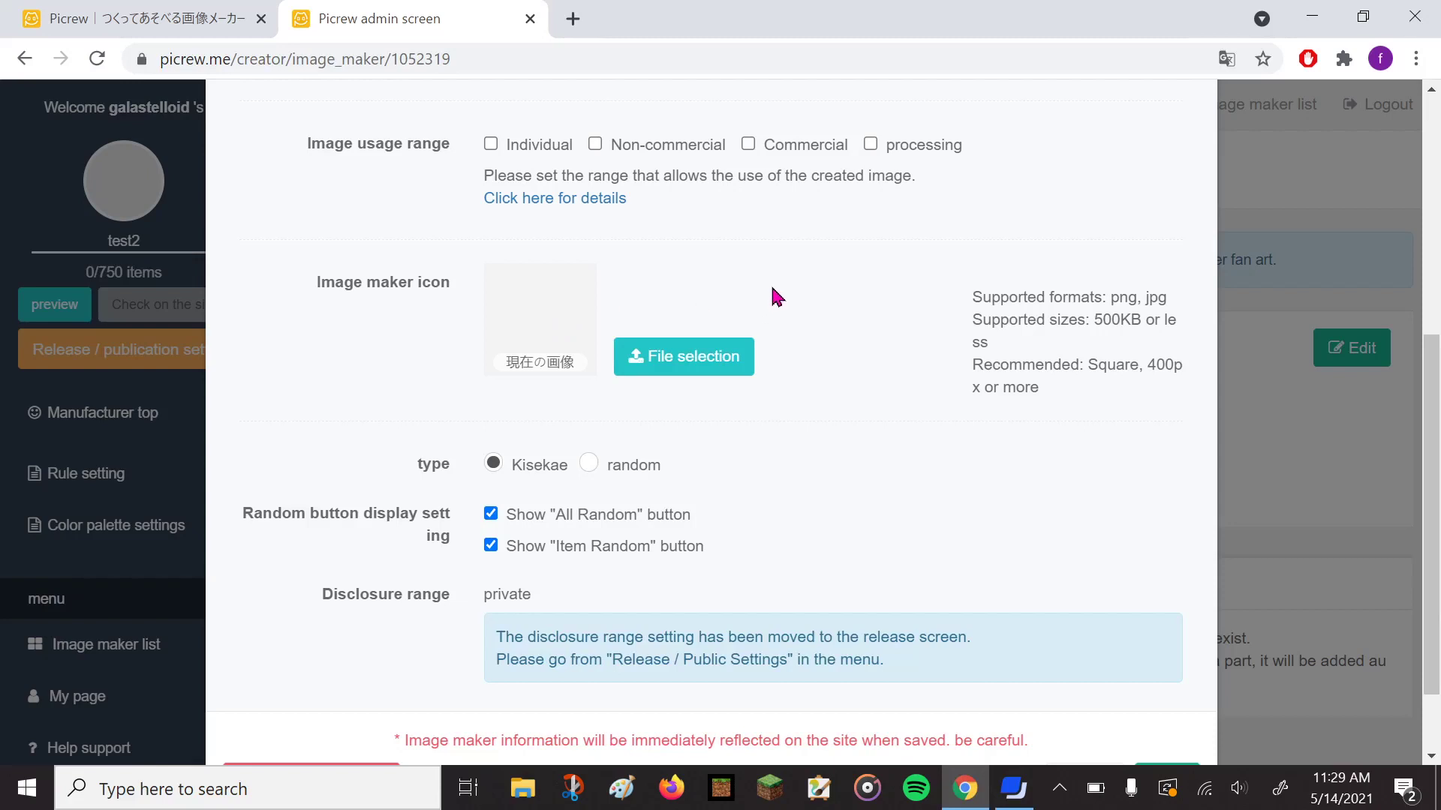
scroll(794, 291, "down", 2)
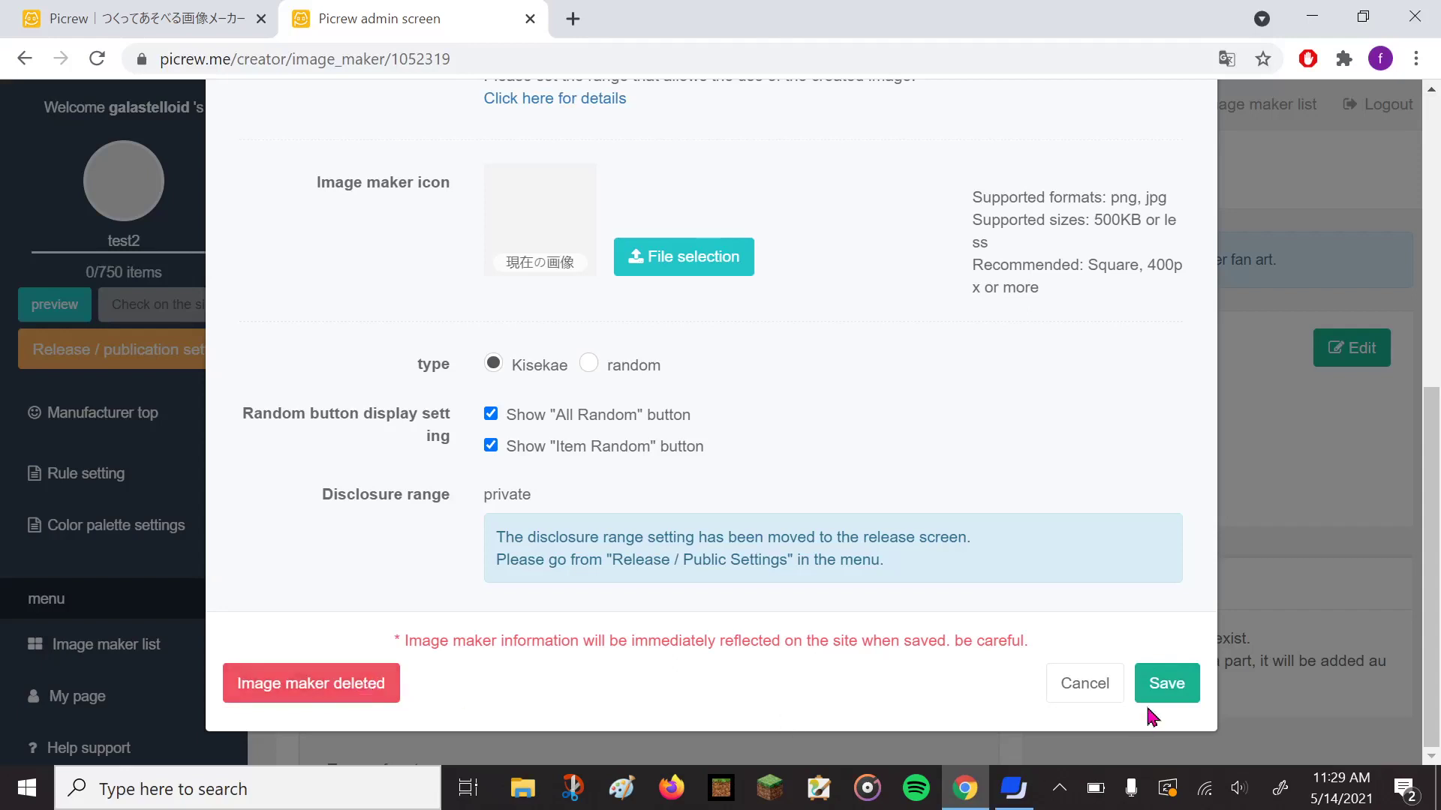
left_click(1169, 691)
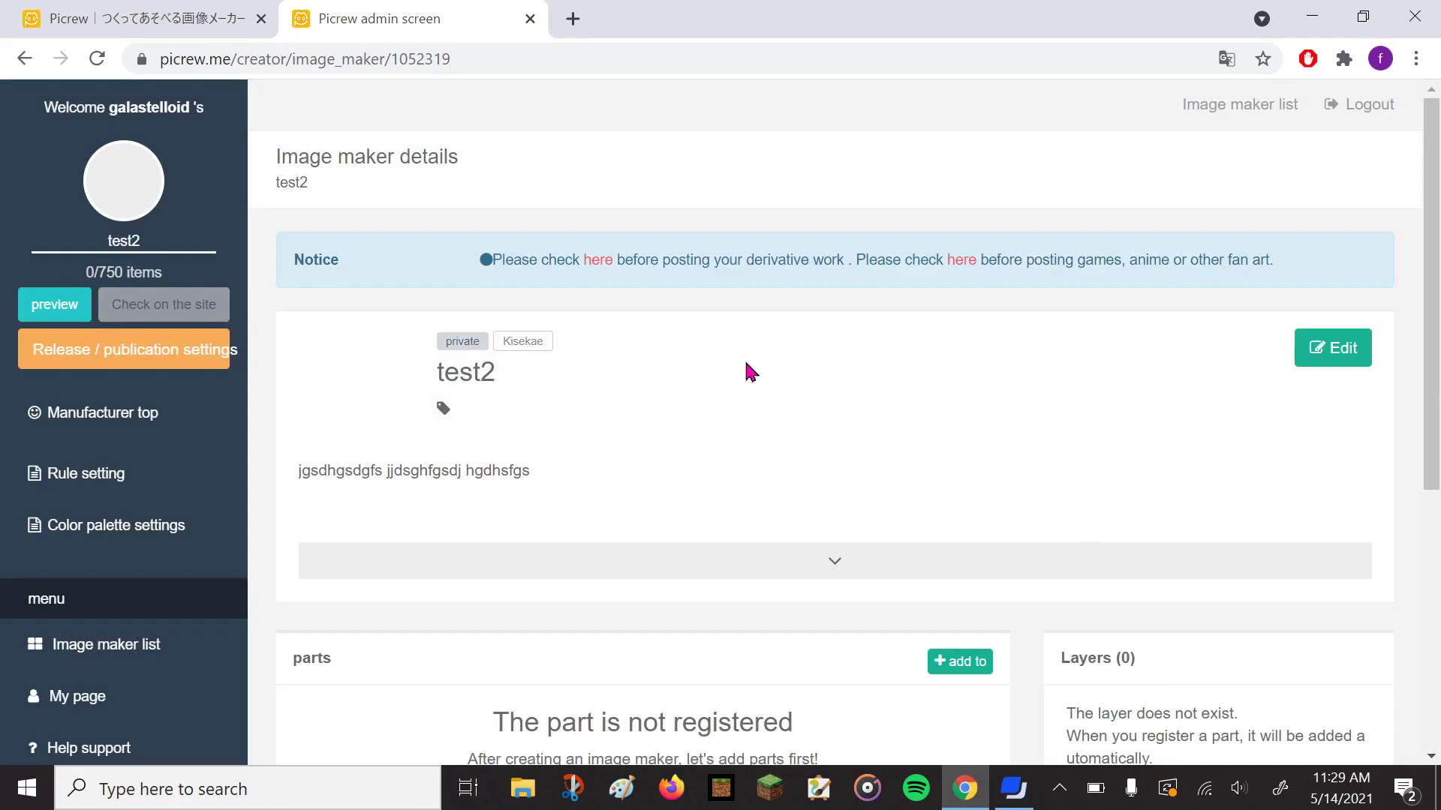
left_click(1015, 789)
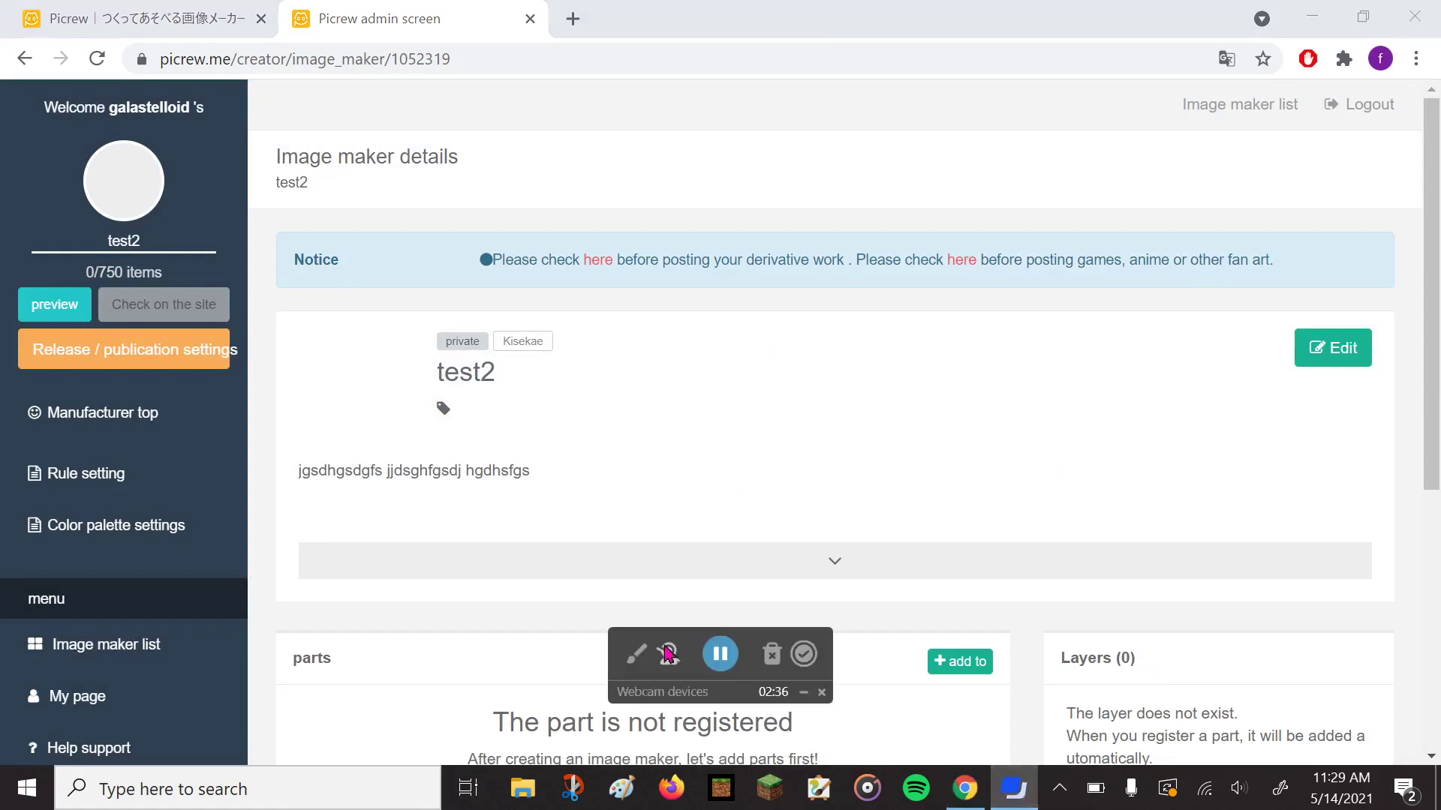
left_click(720, 655)
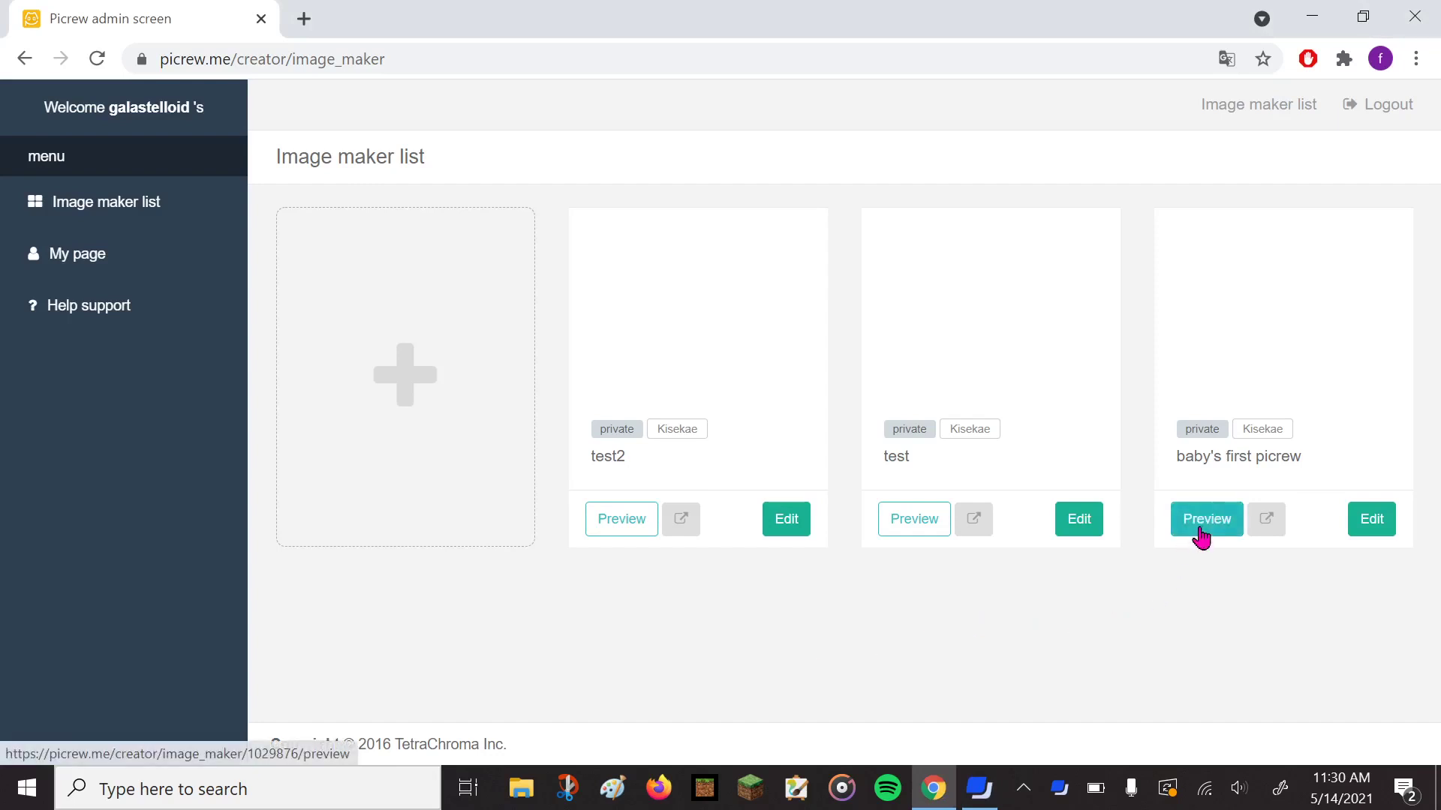
Open the preview of "baby's first picrew" and look through its body, head, nose, mouth, eye and eyebrow parts.
left_click(1201, 531)
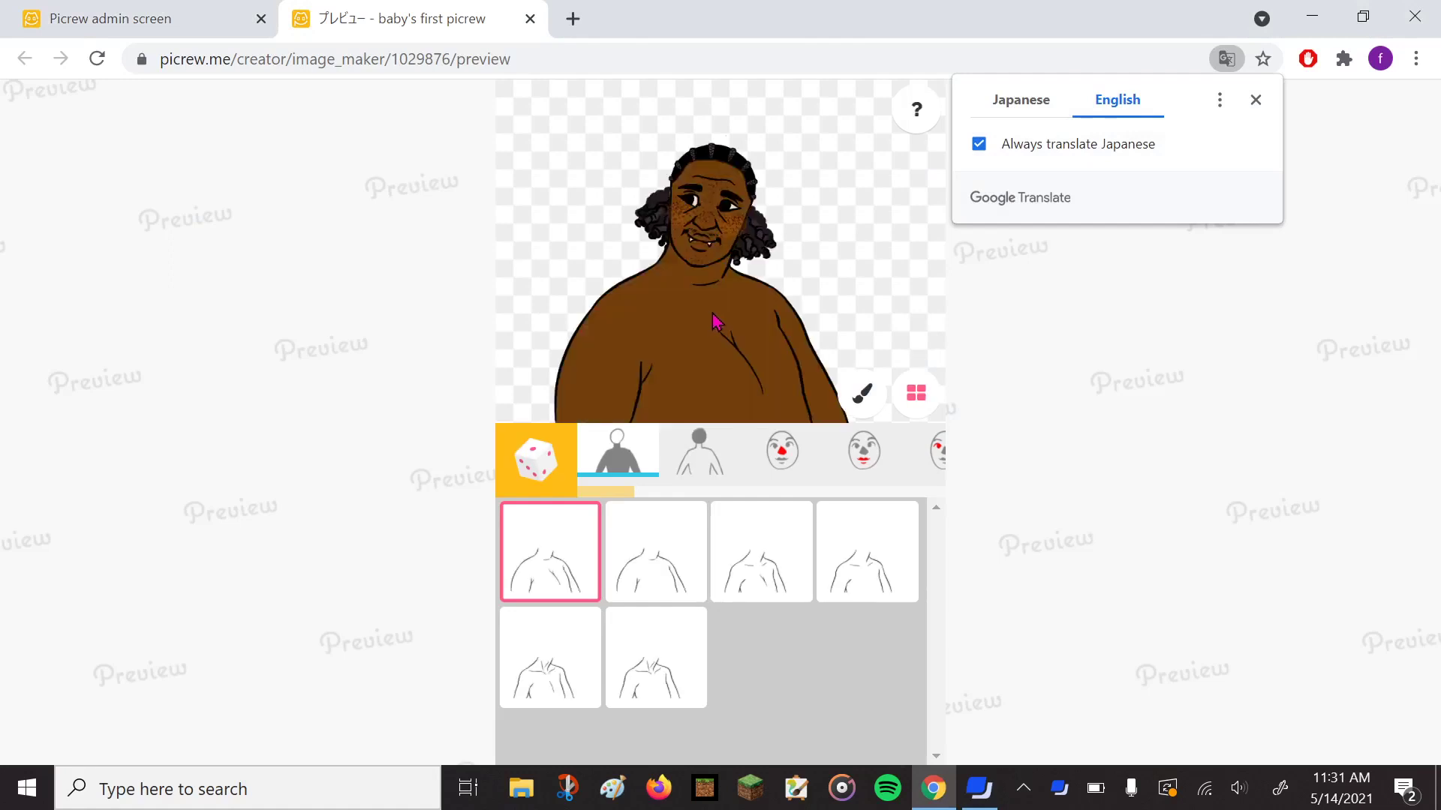
left_click(699, 455)
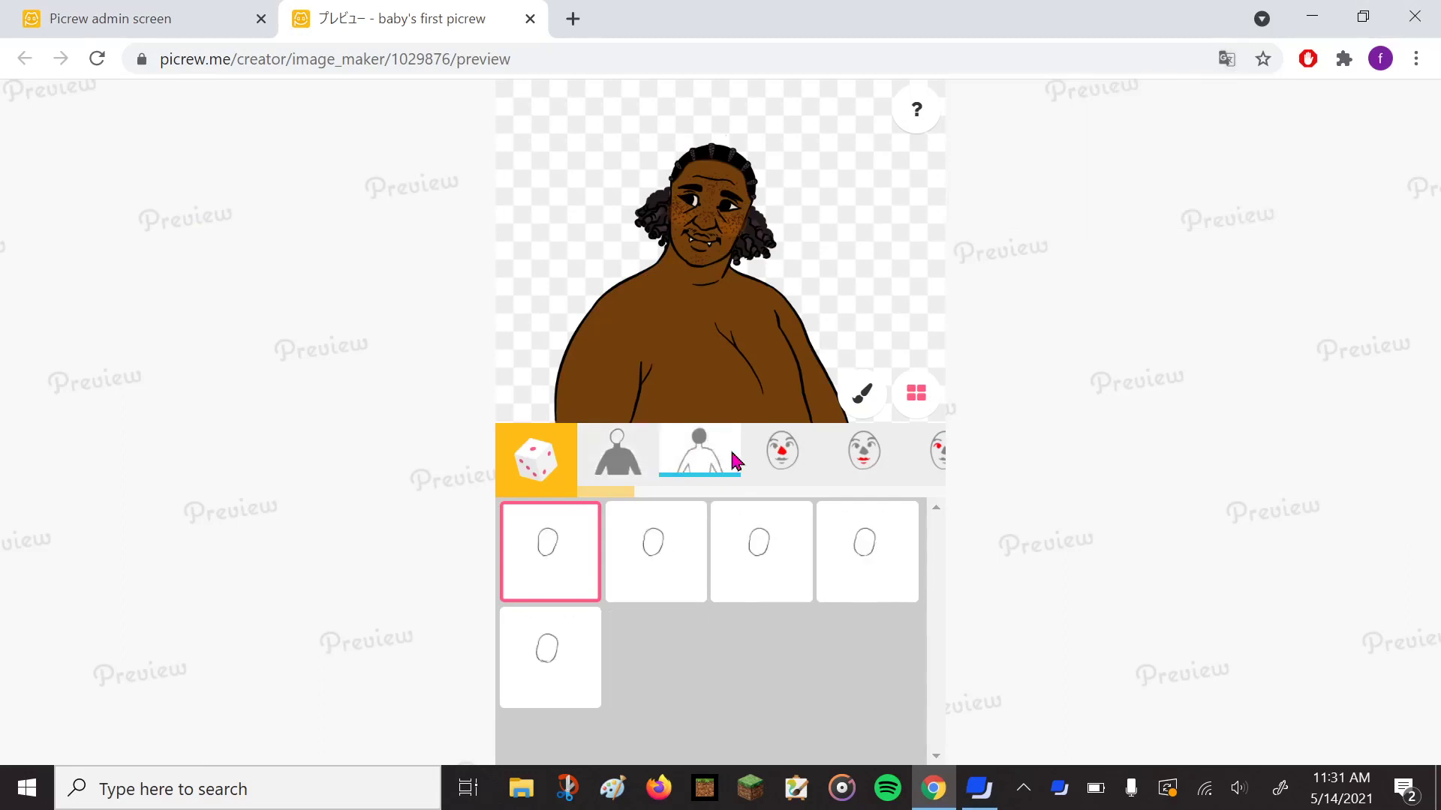
left_click(779, 460)
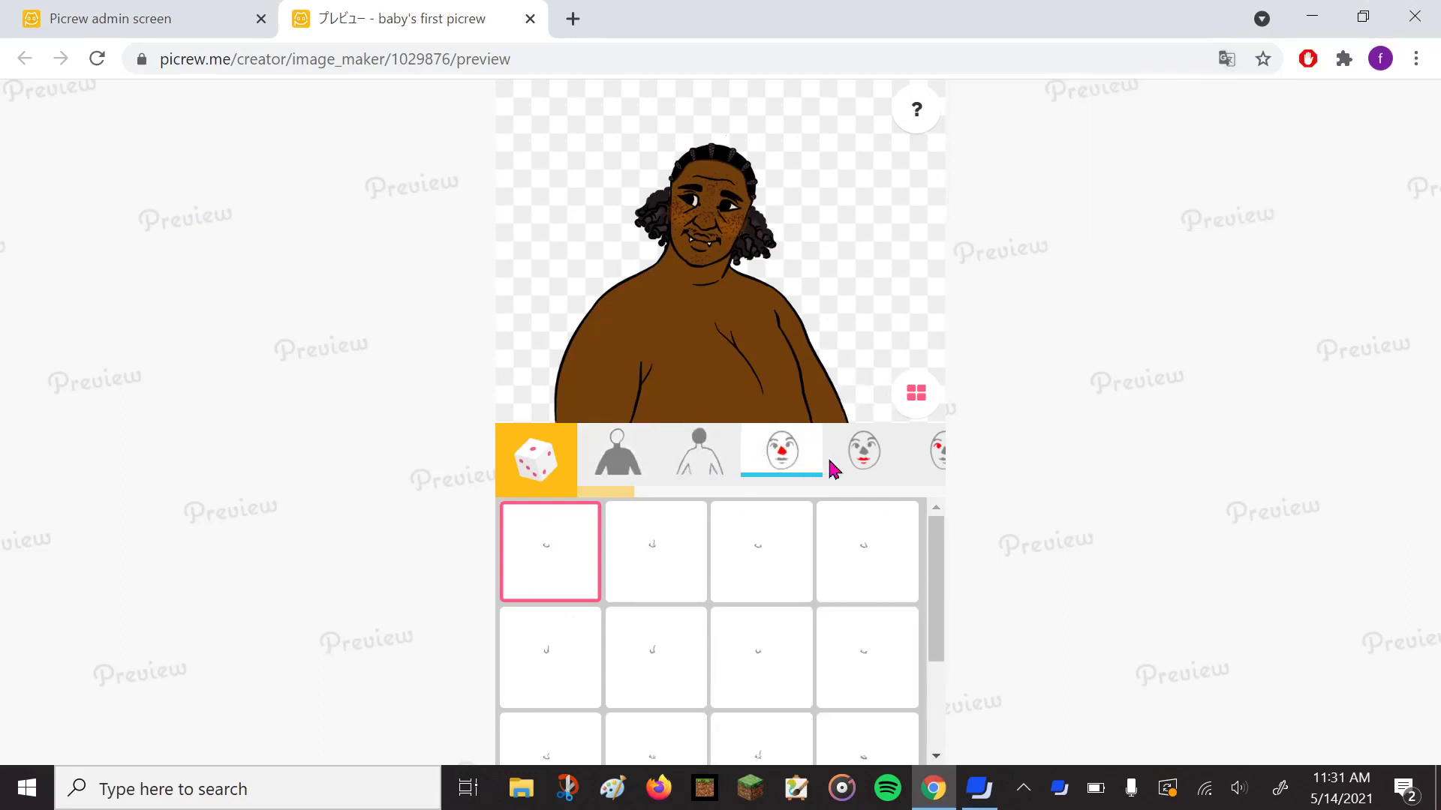
left_click(877, 459)
left_click(713, 459)
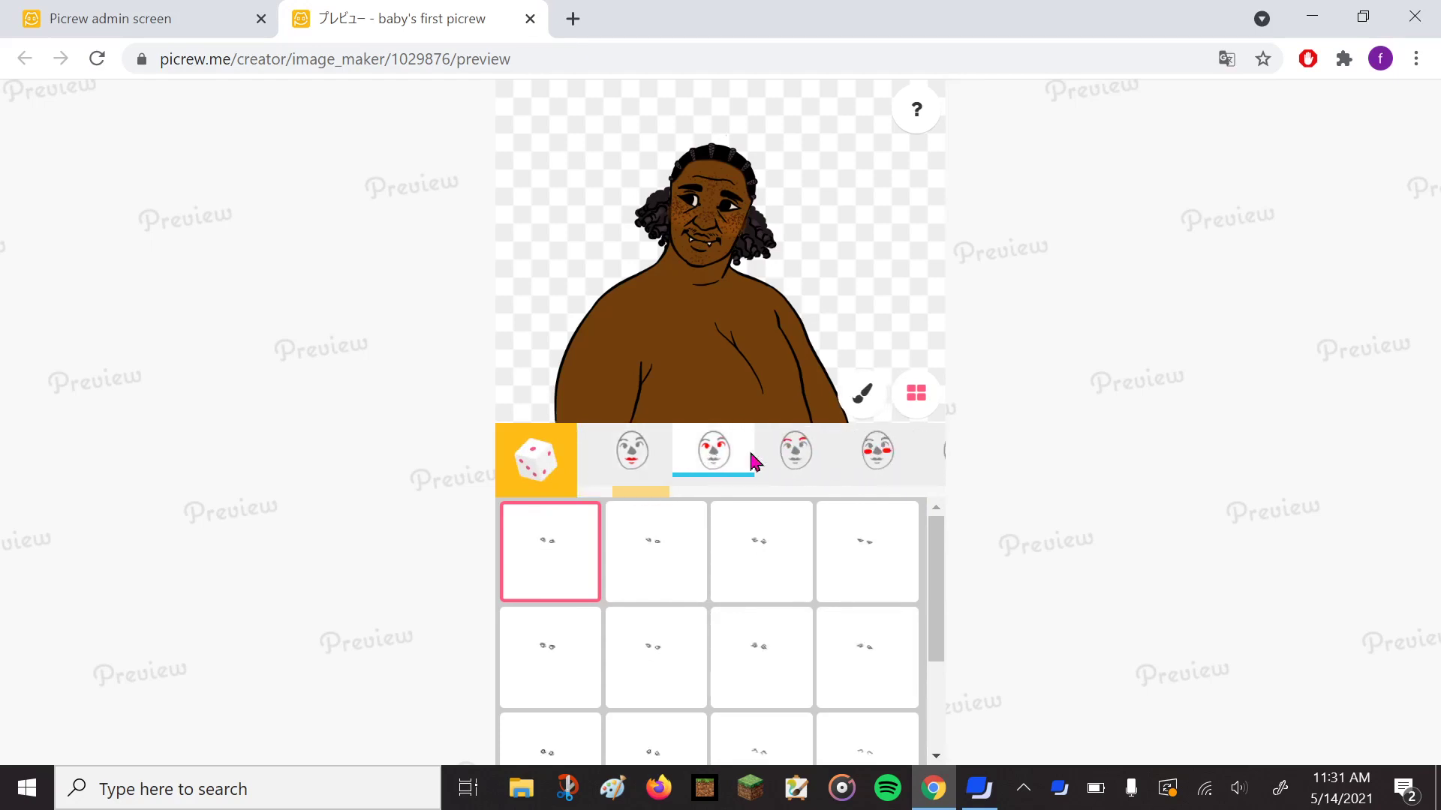
left_click(800, 459)
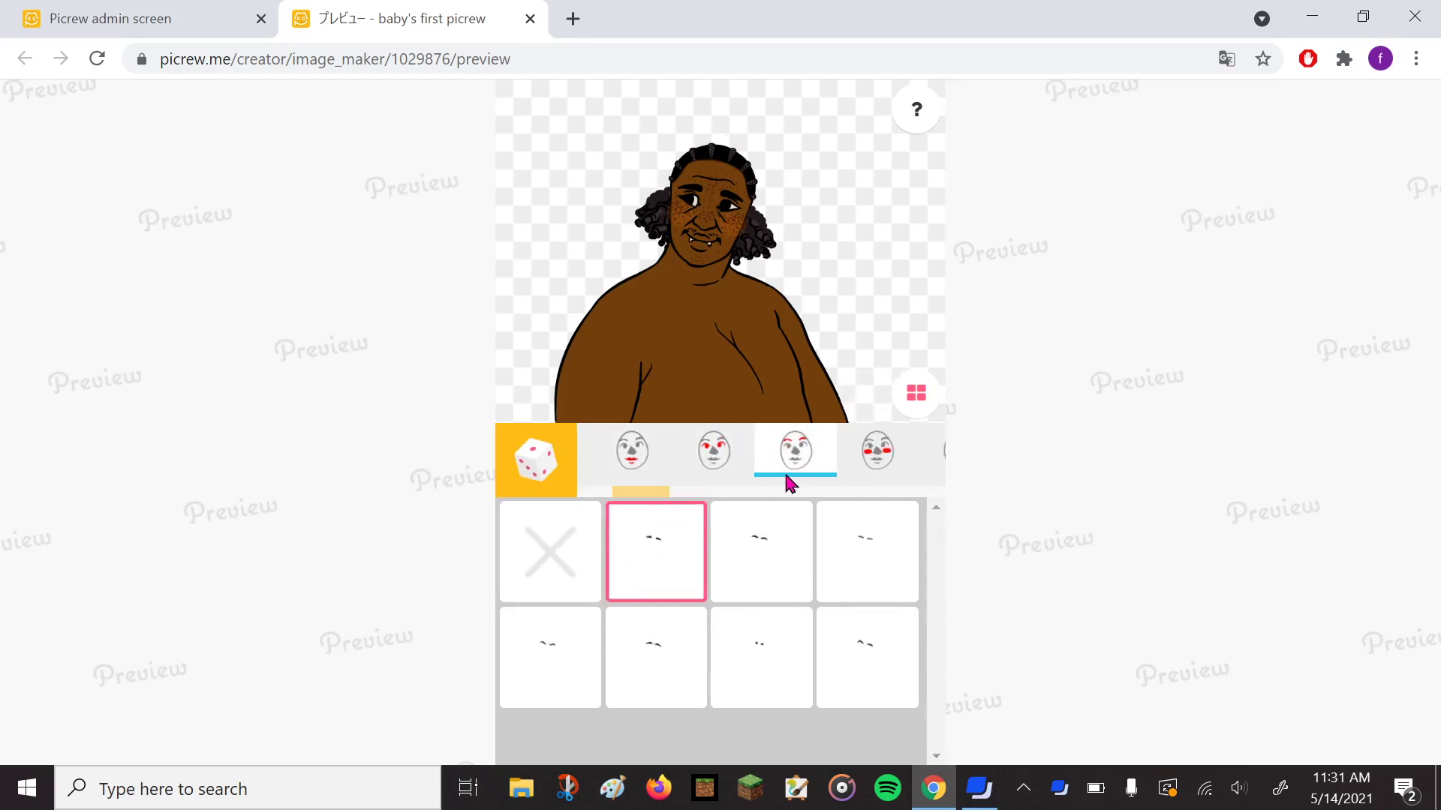
left_click_drag(659, 493, 595, 499)
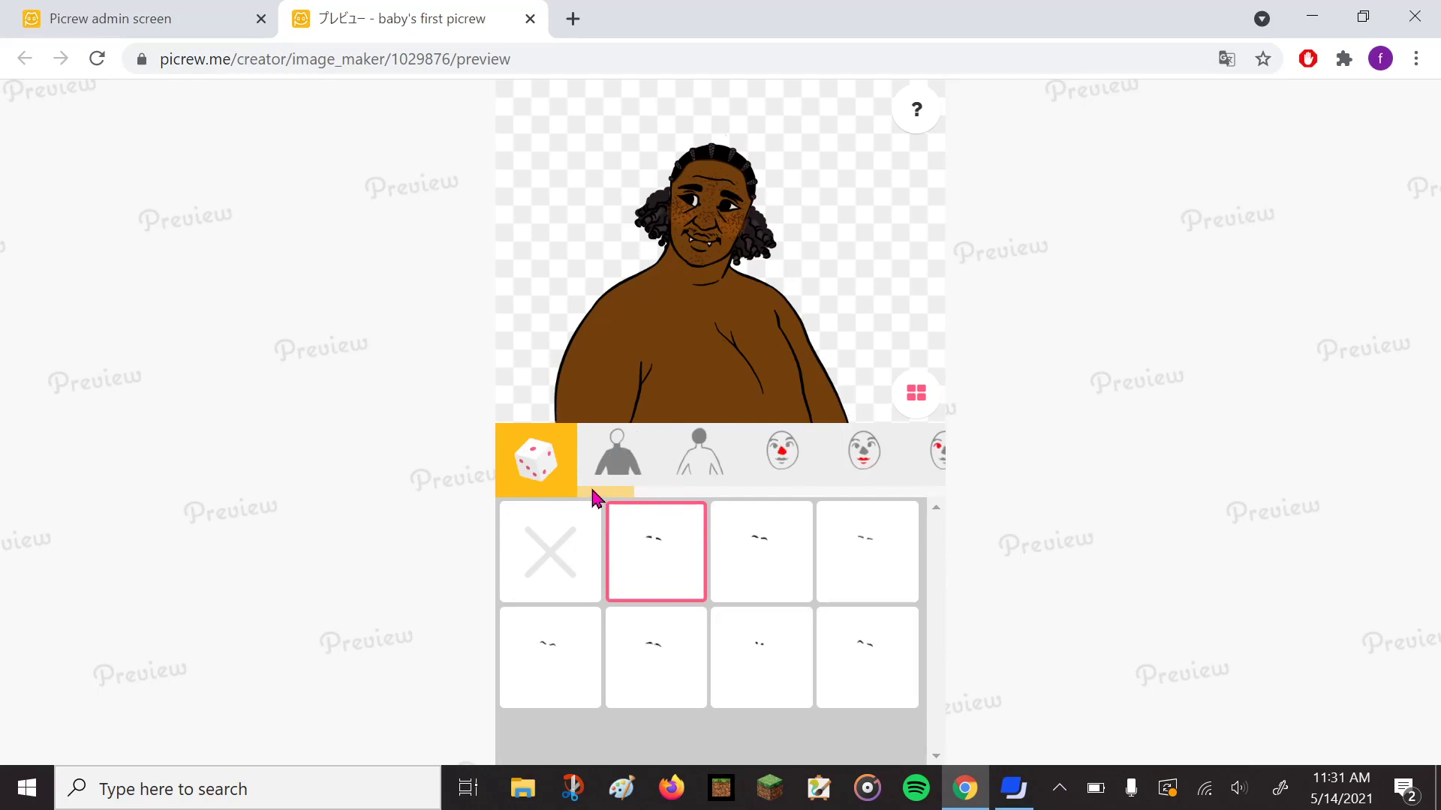
left_click(620, 461)
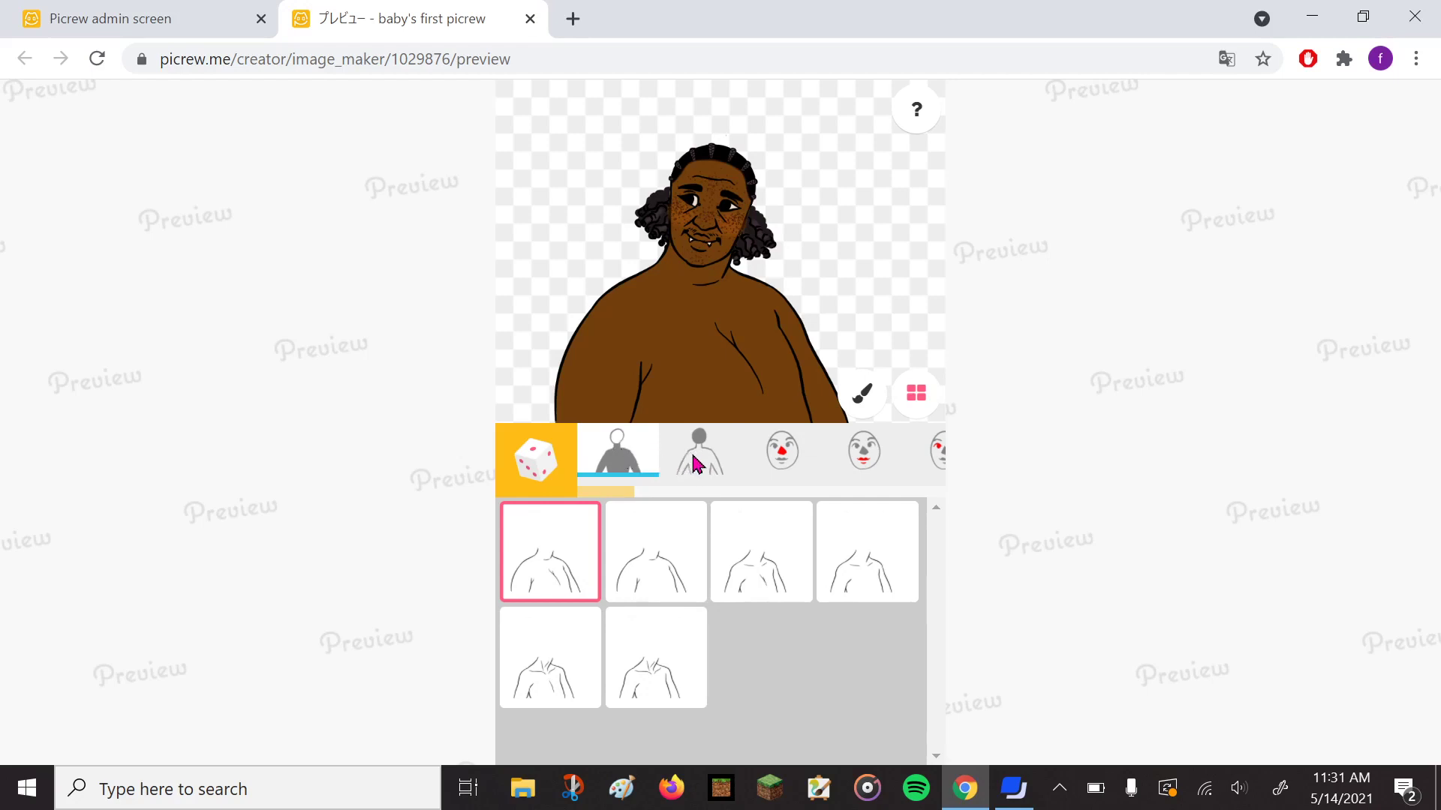
left_click(692, 452)
left_click(780, 459)
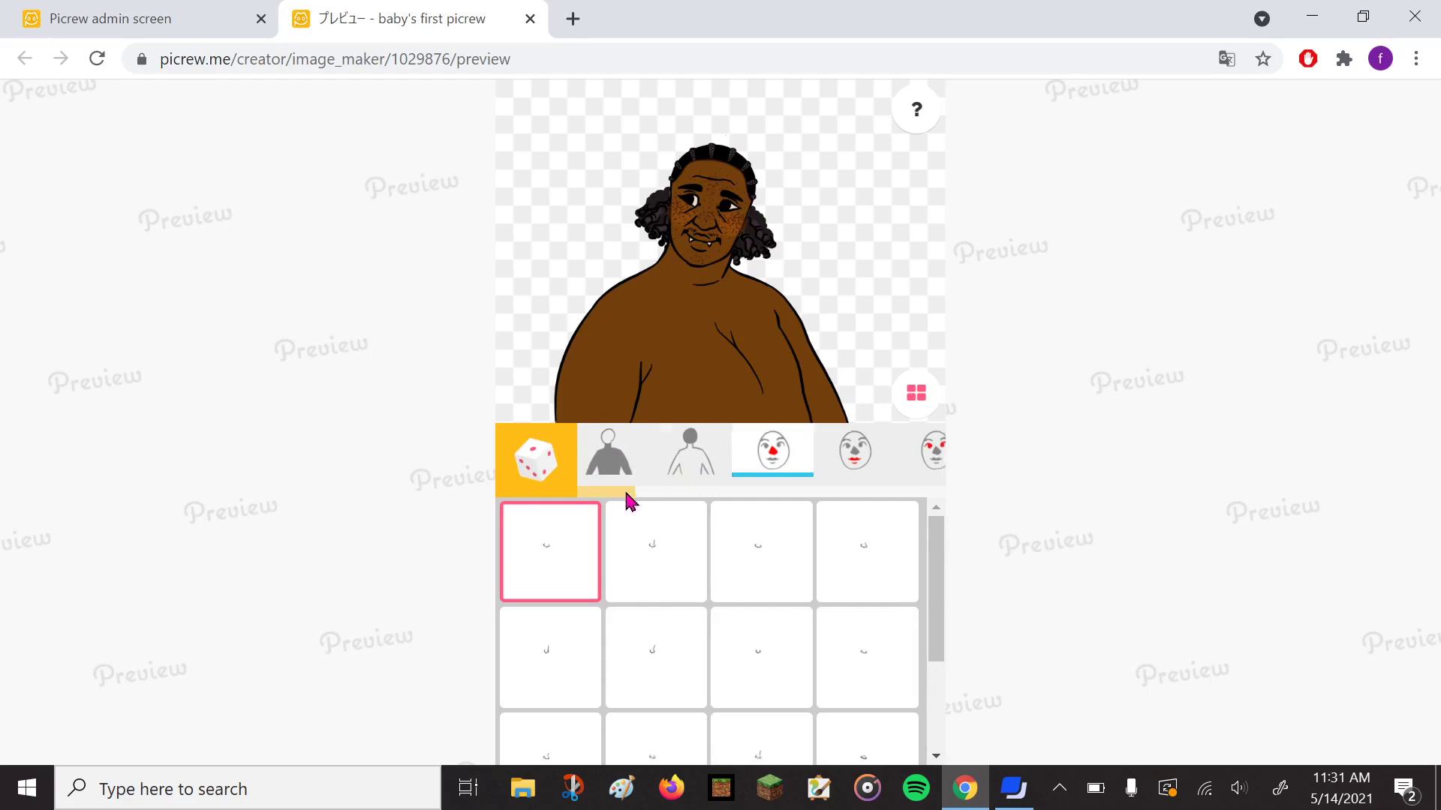
Look through the hair and clothing part categories in the preview of "baby's first picrew".
left_click_drag(628, 495, 799, 501)
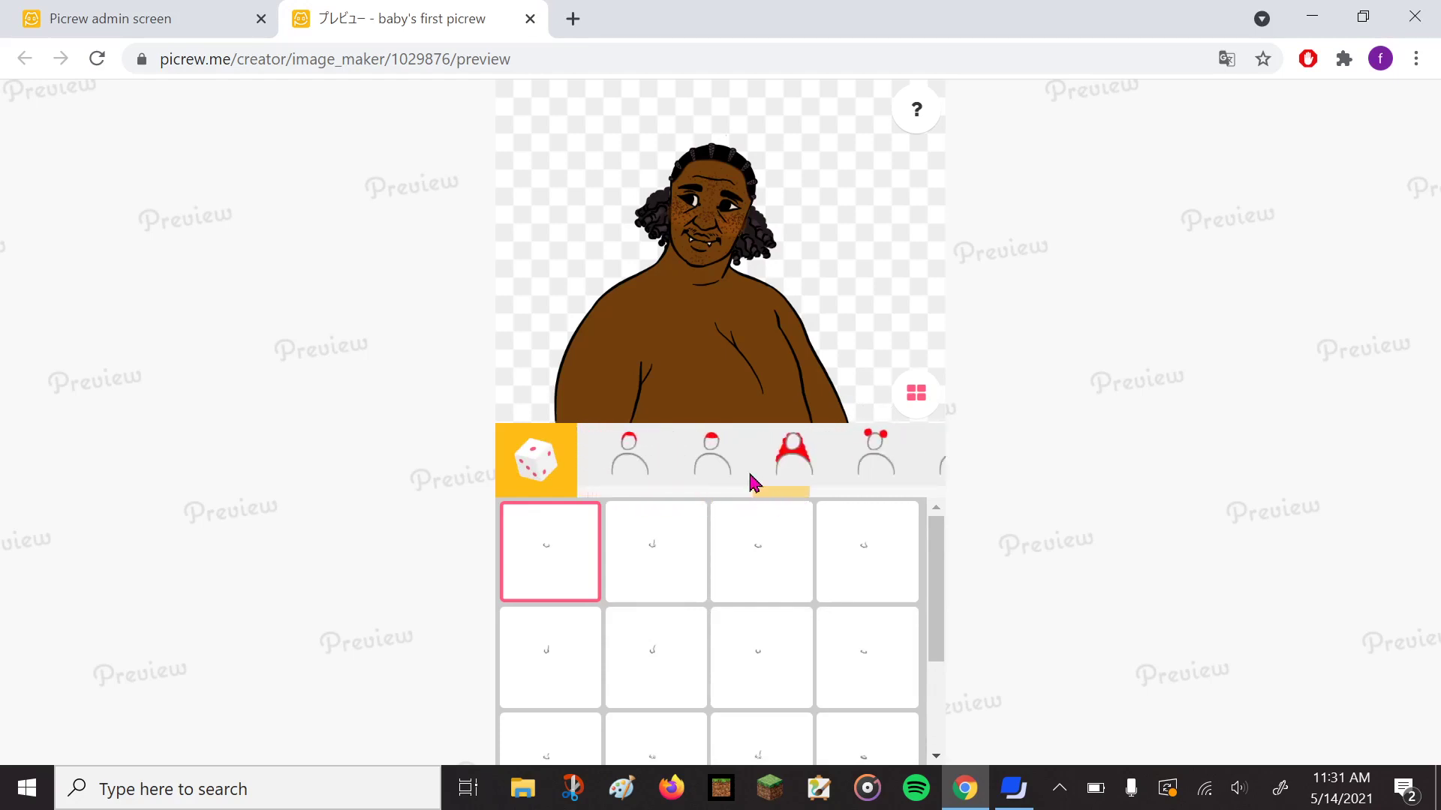
left_click(795, 465)
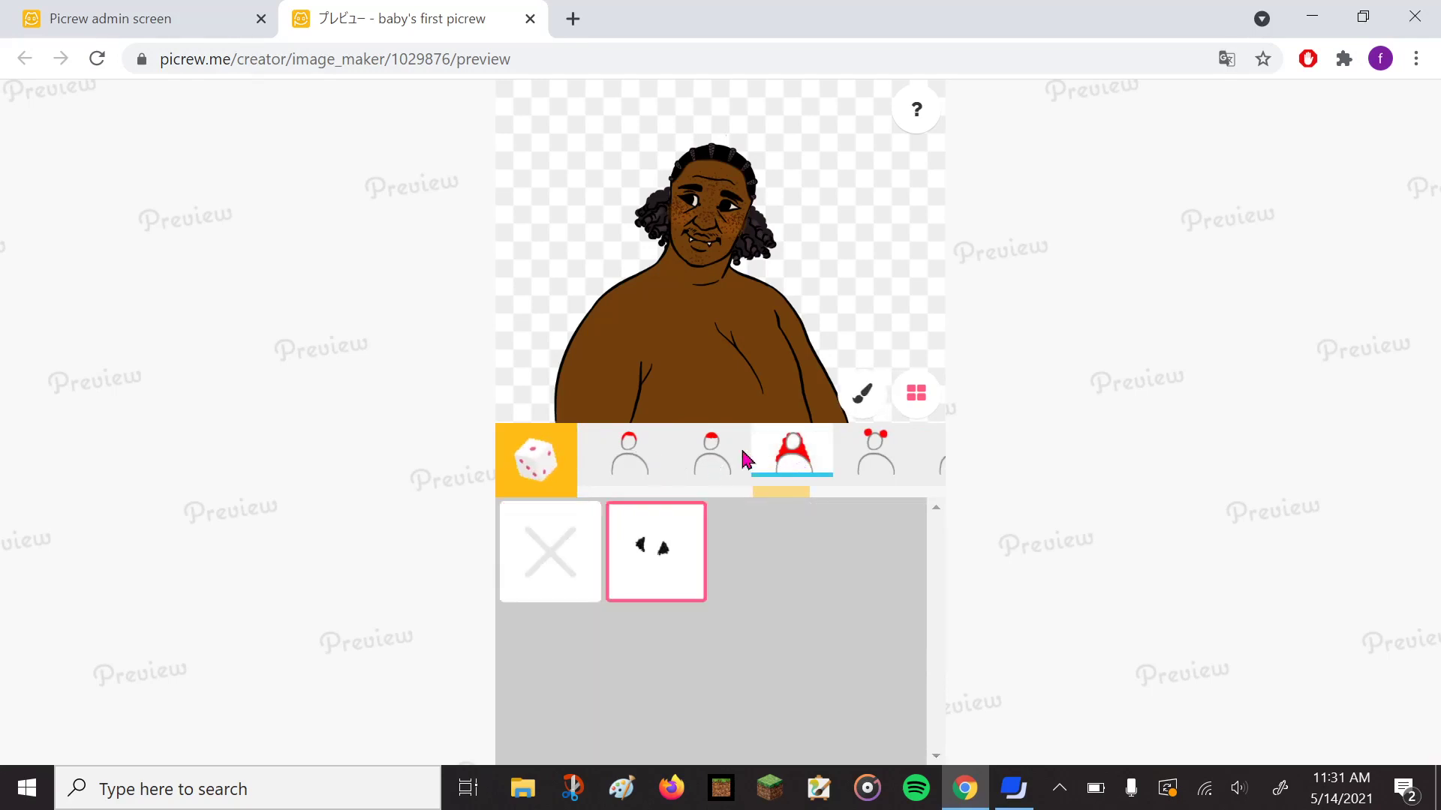
left_click(713, 459)
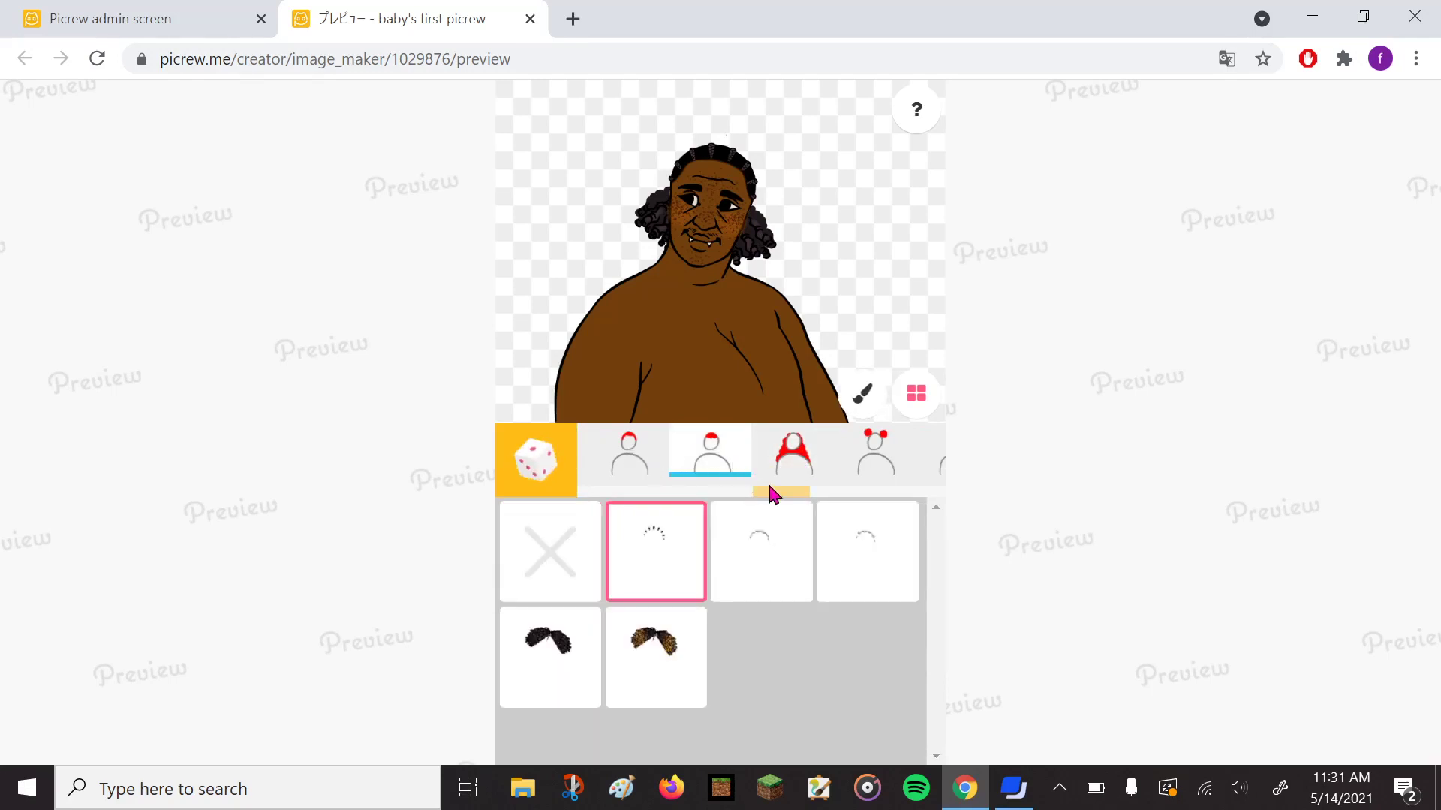
scroll(781, 492, "right", 2)
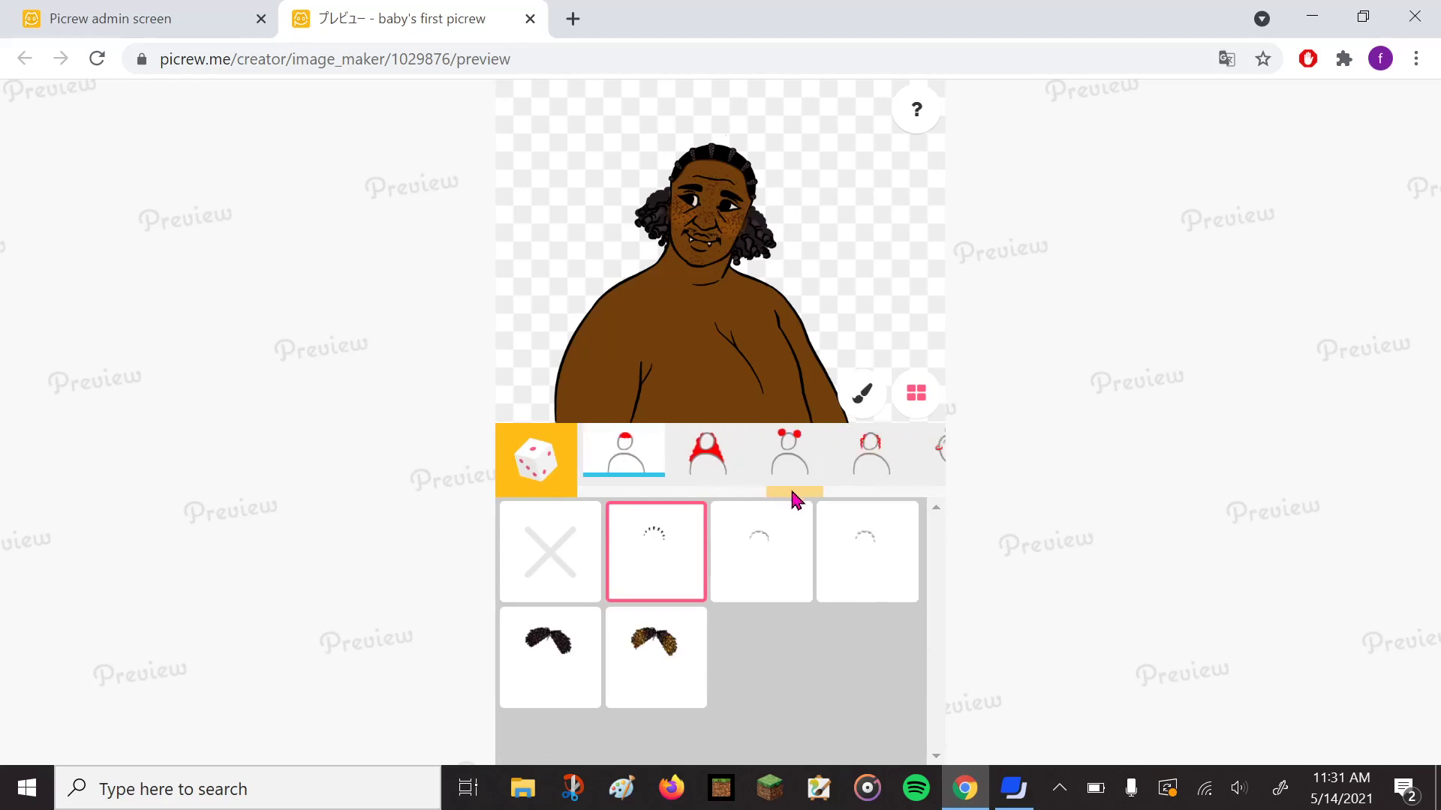
left_click(793, 491)
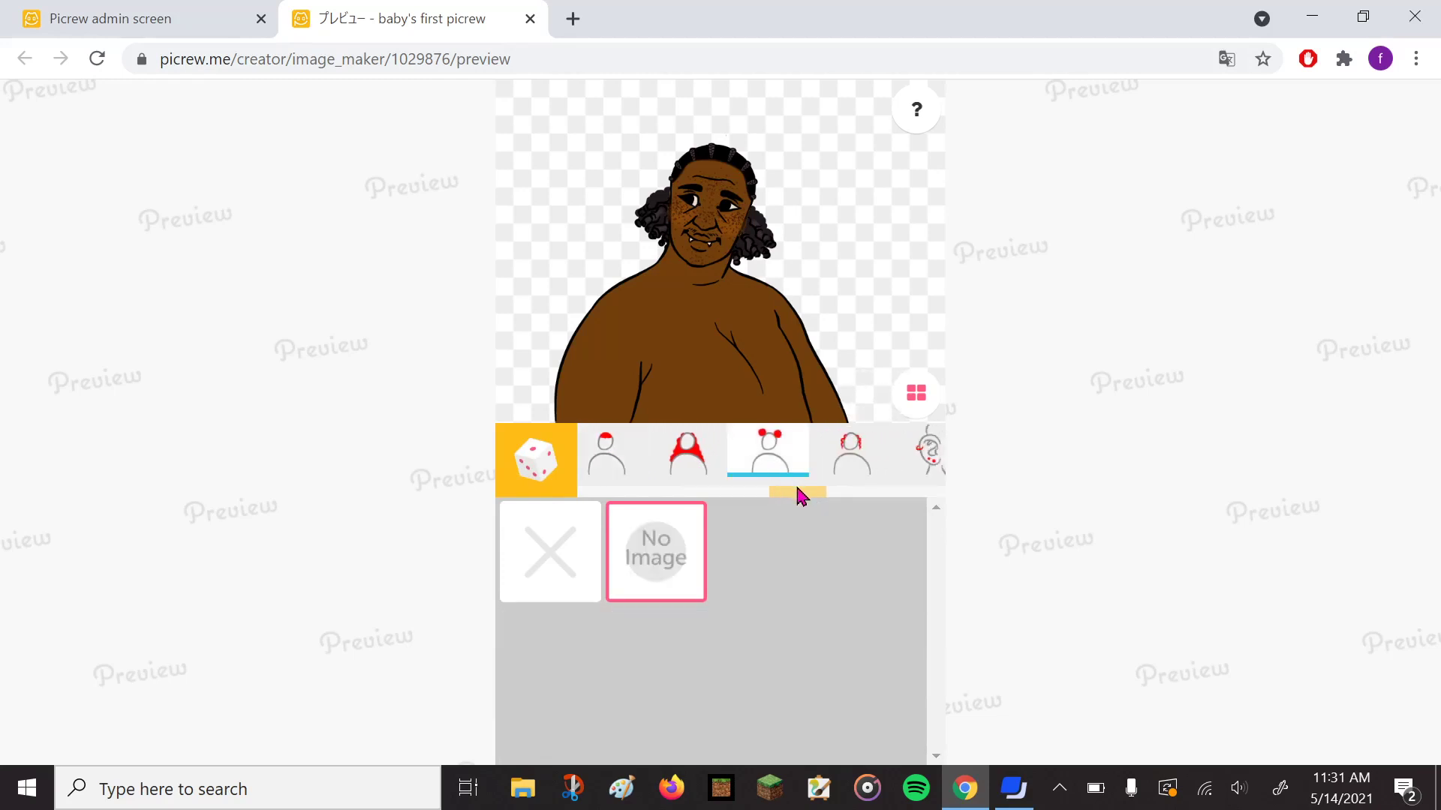
left_click_drag(801, 495, 855, 491)
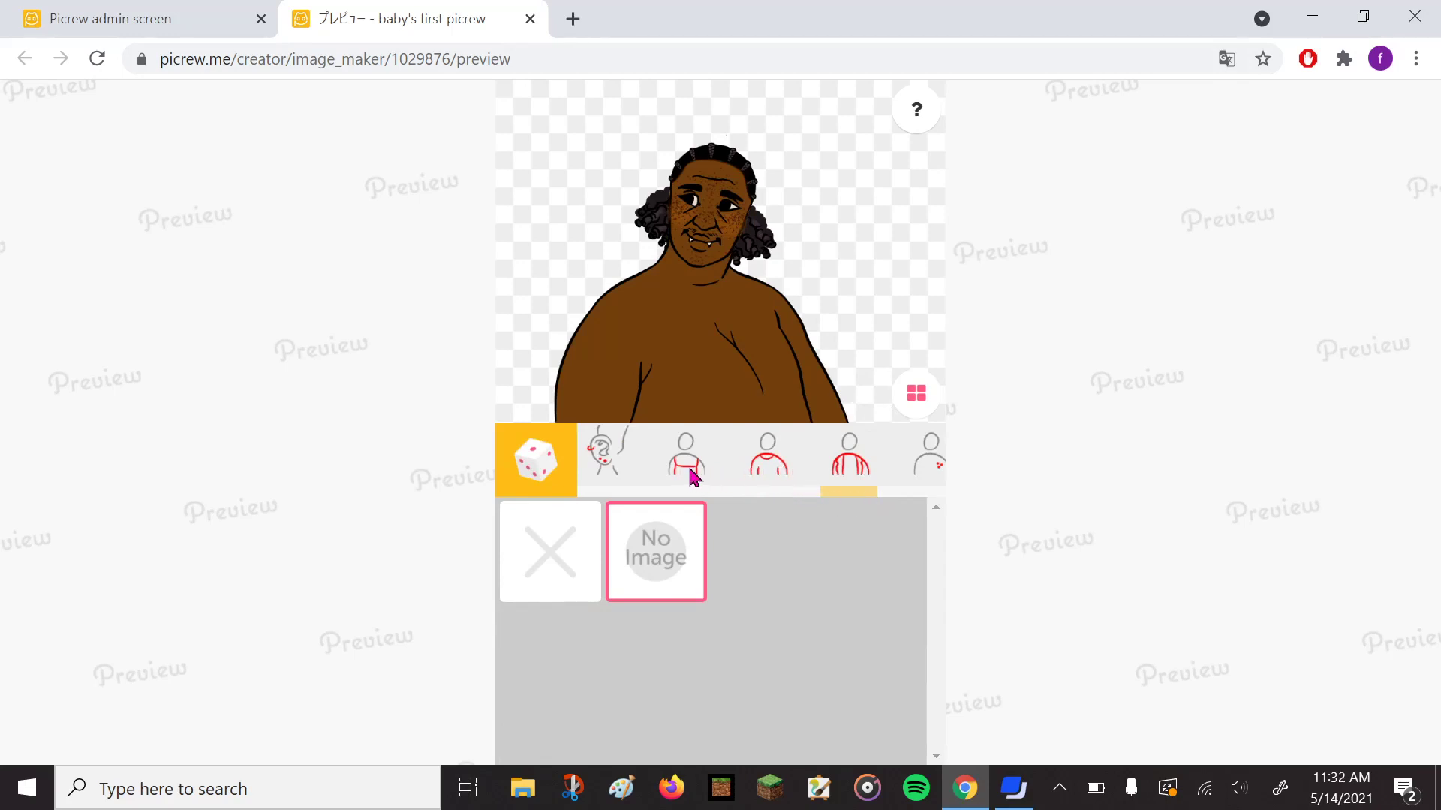
left_click(774, 470)
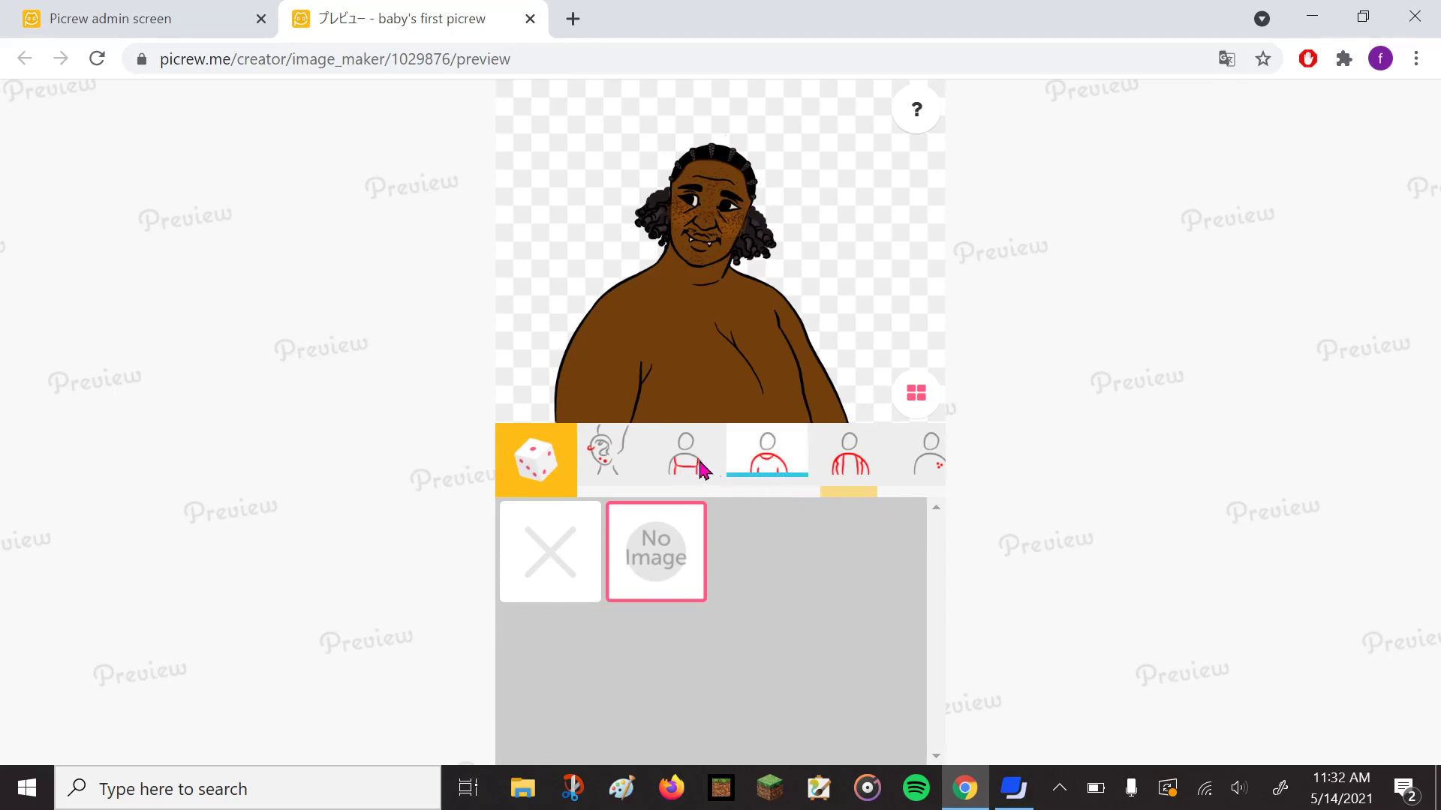
Return to the body part category, try each body shape on the character, and select the fifth one.
left_click(703, 469)
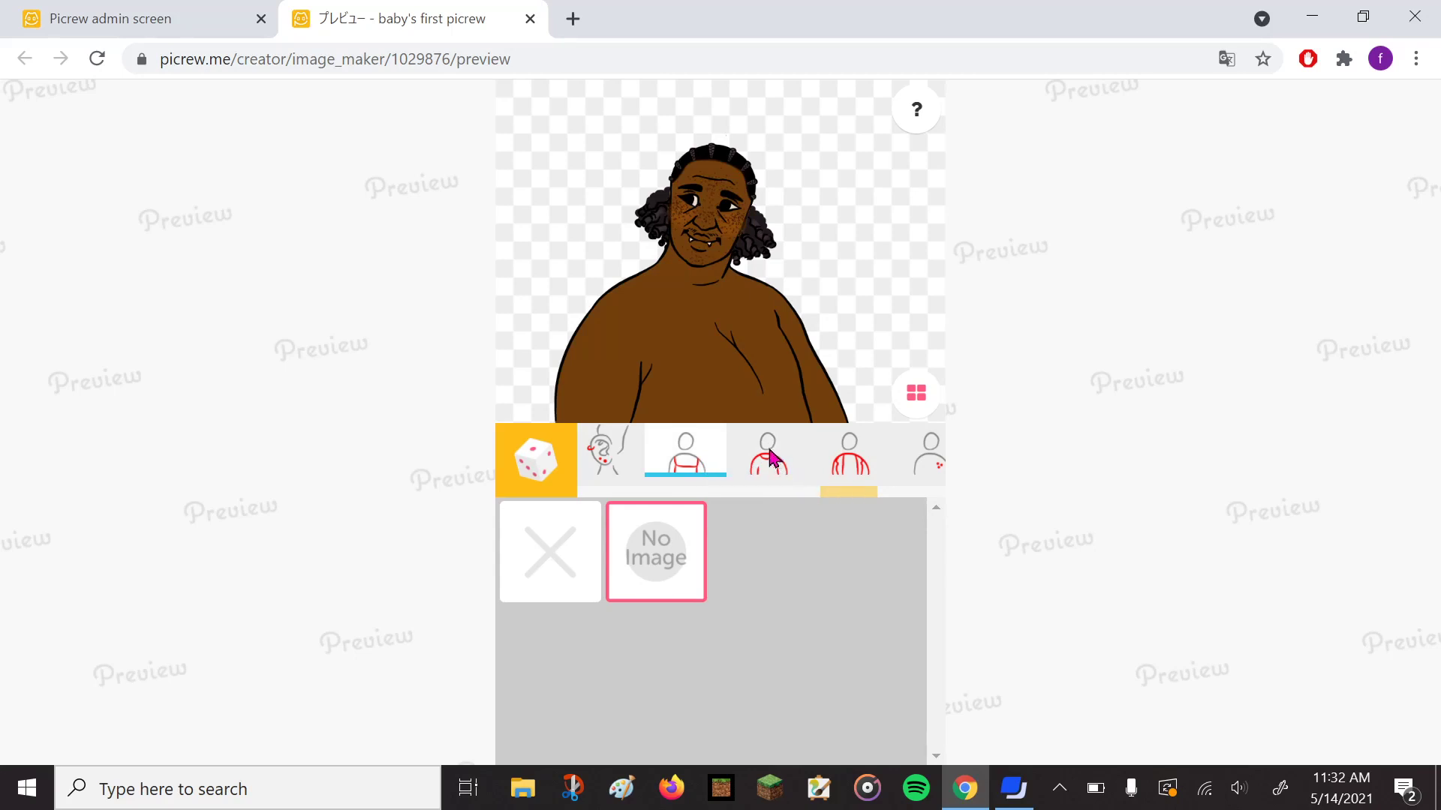
left_click_drag(868, 492, 588, 491)
left_click(639, 470)
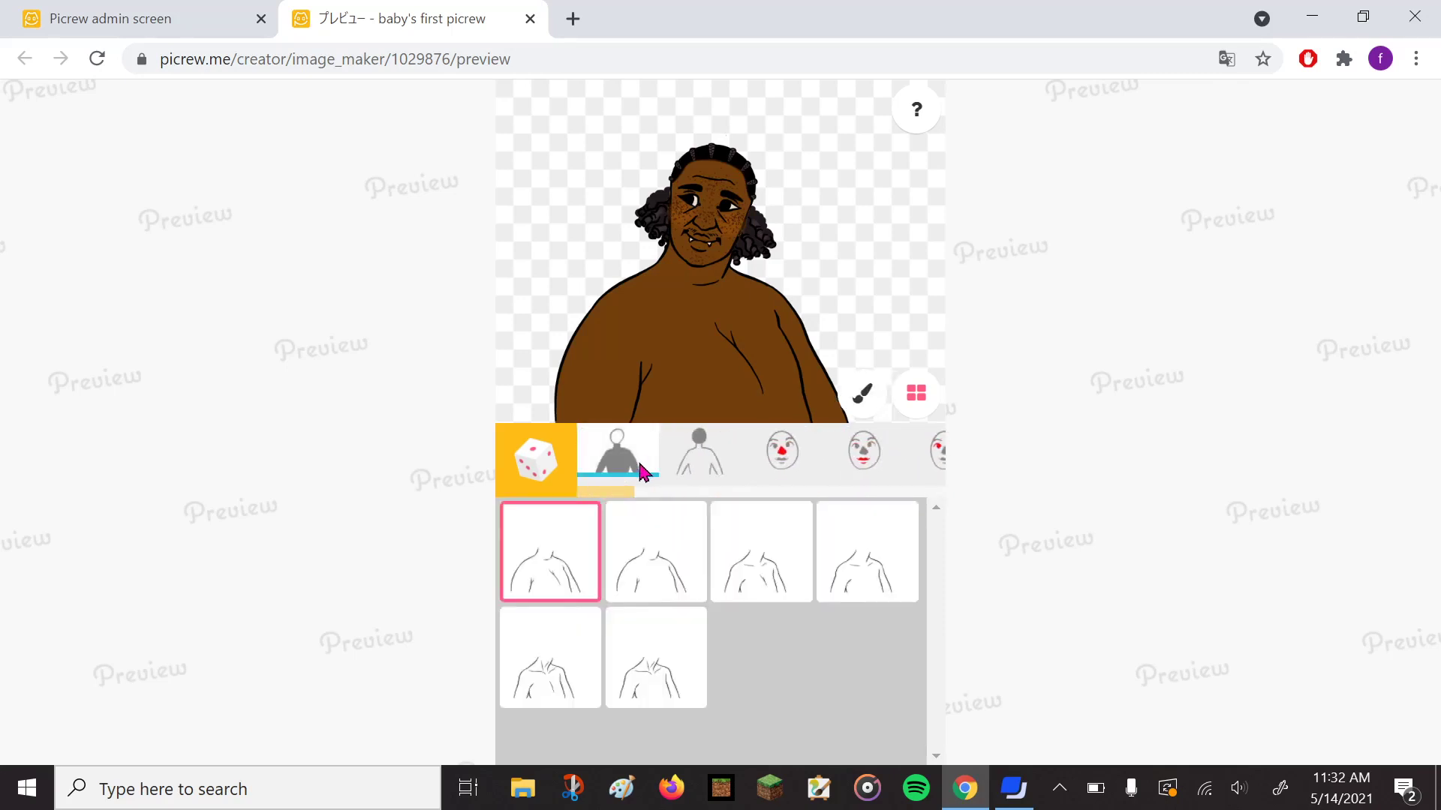
left_click(666, 553)
left_click(785, 573)
left_click(863, 574)
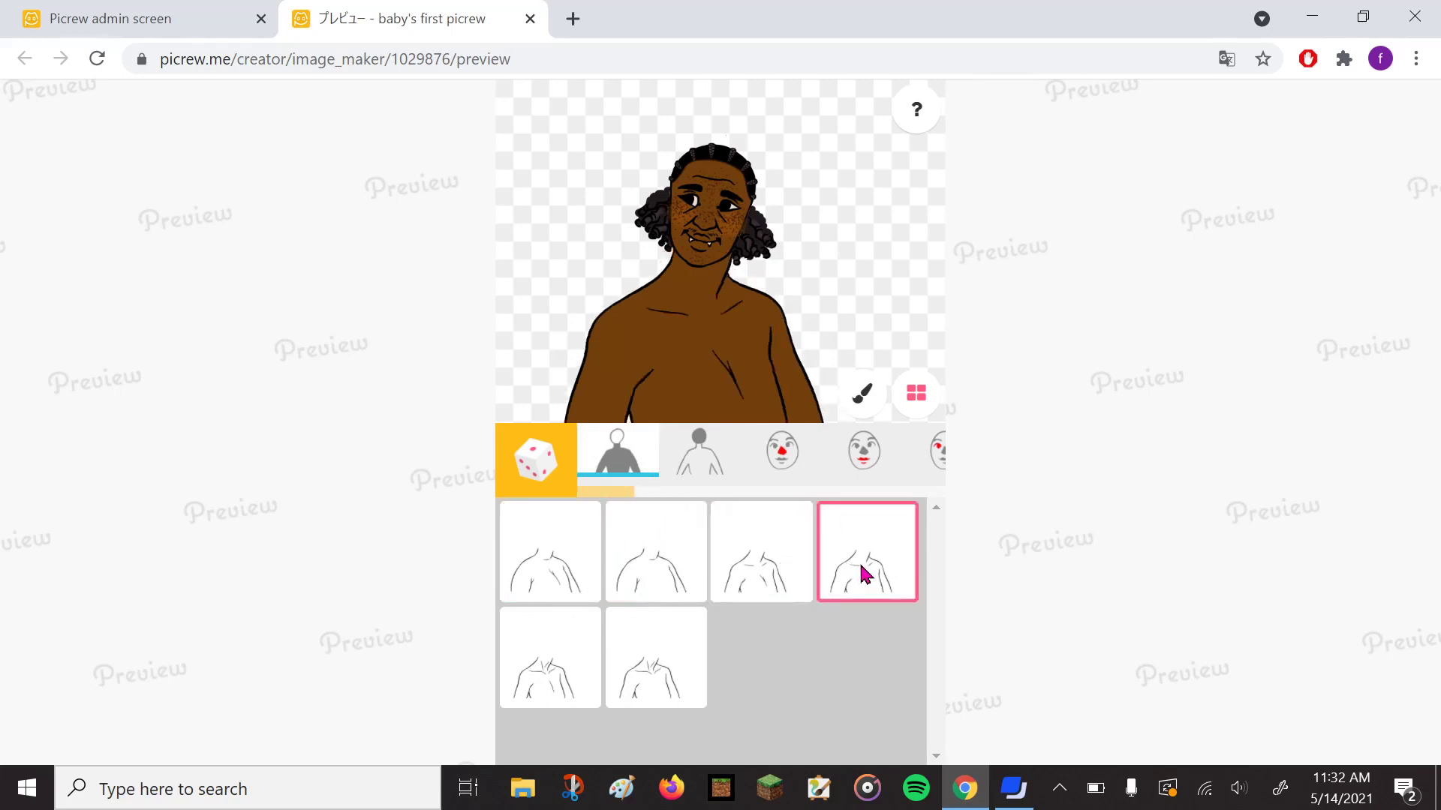
left_click(575, 650)
left_click(652, 661)
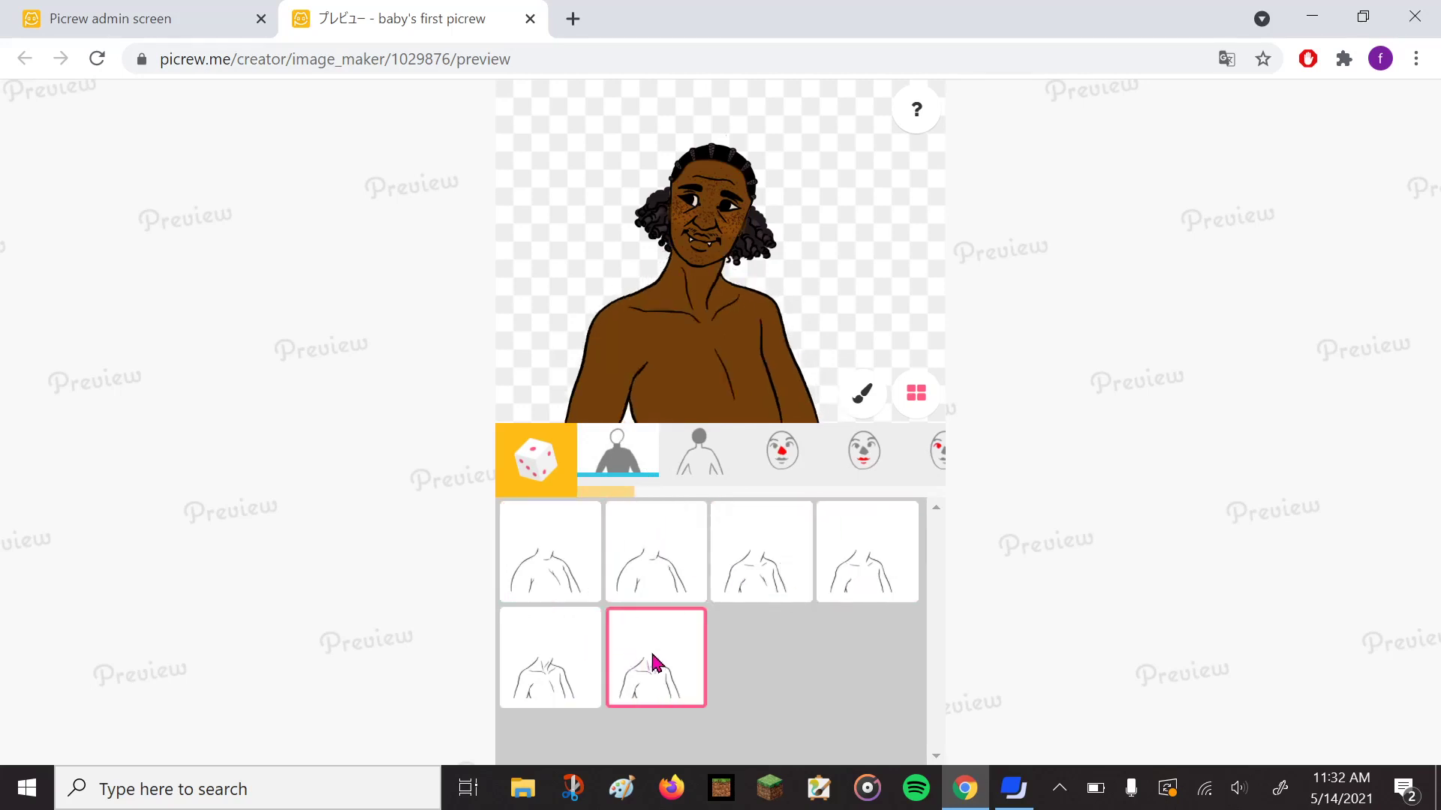
left_click(582, 667)
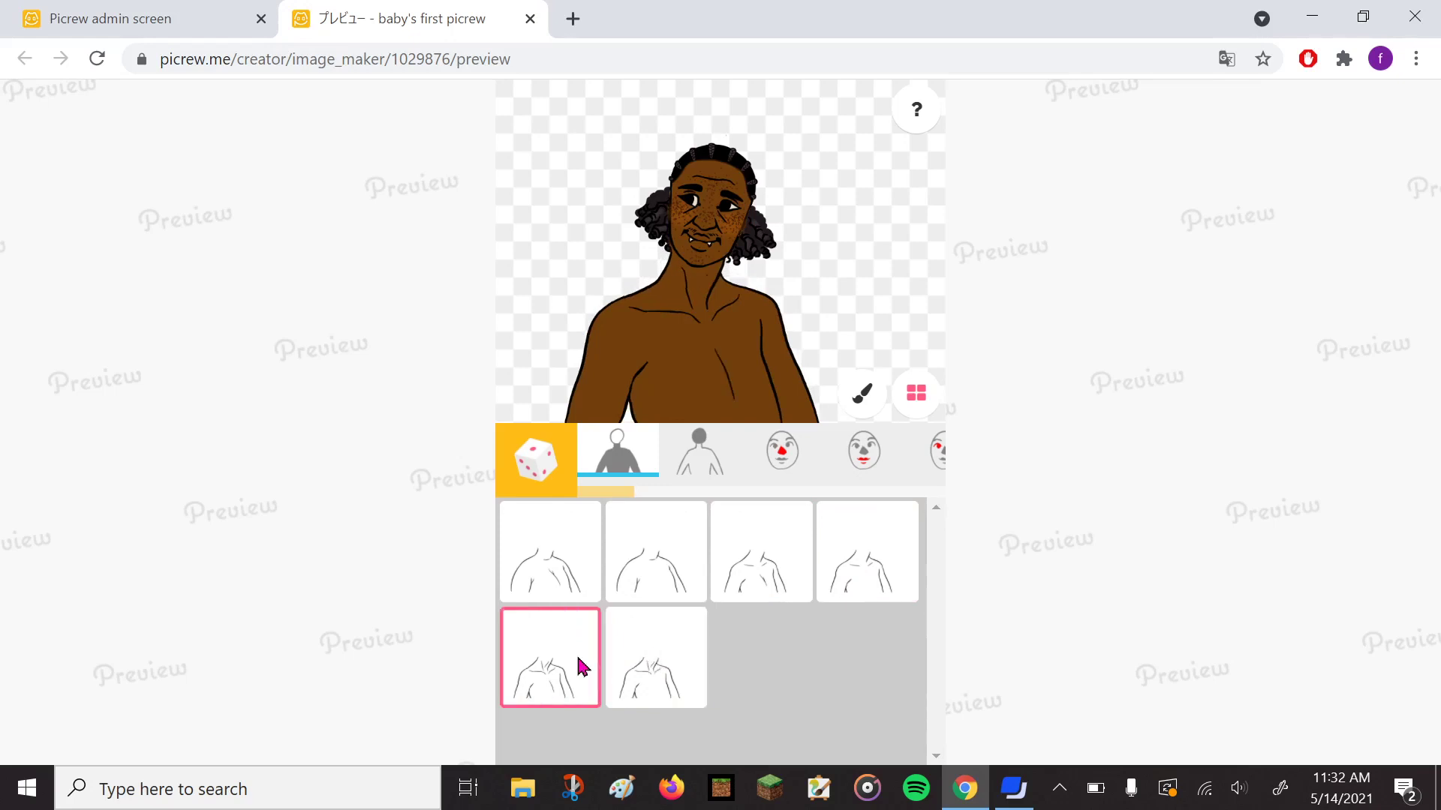
left_click(585, 593)
left_click(691, 580)
left_click(747, 572)
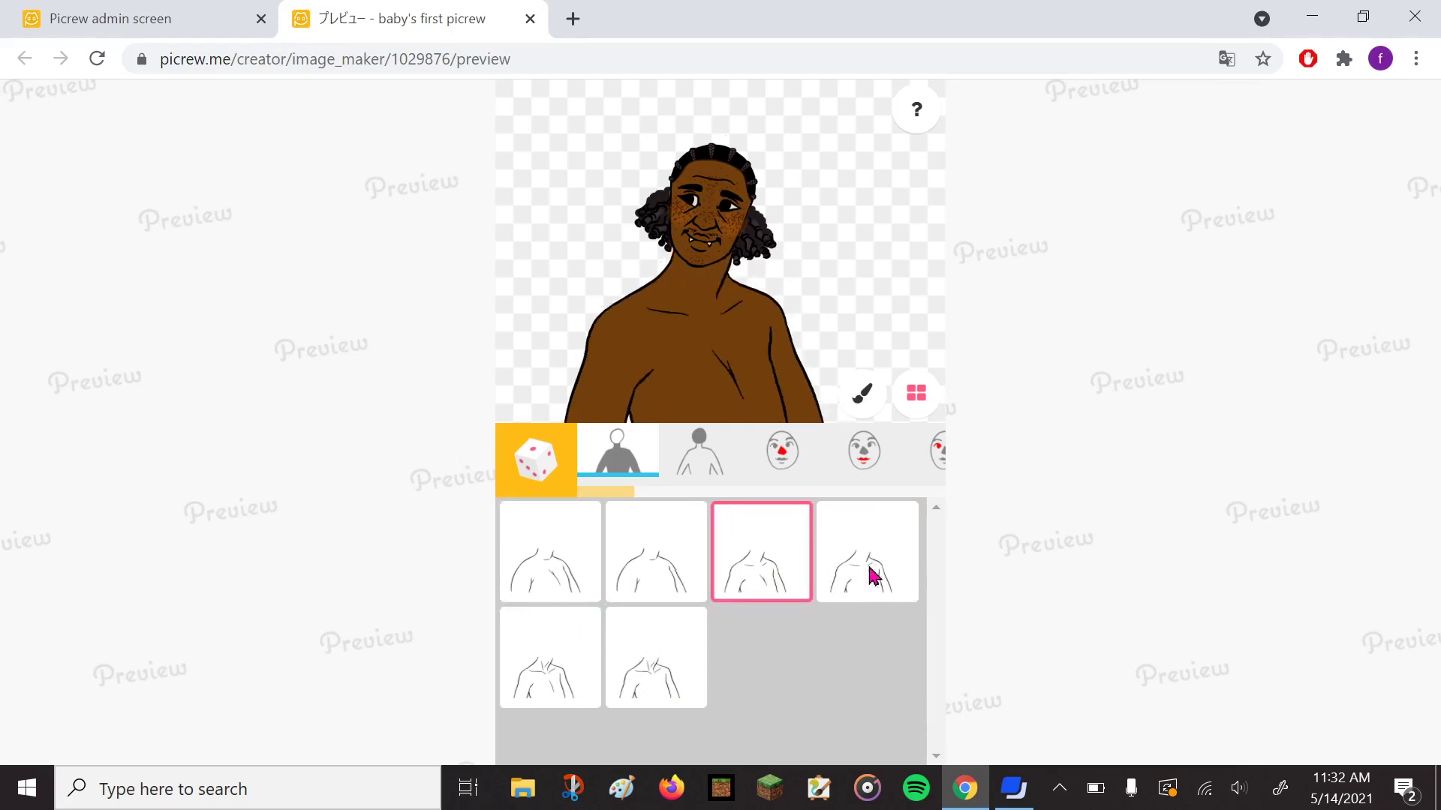
left_click(871, 572)
left_click(653, 665)
left_click(584, 659)
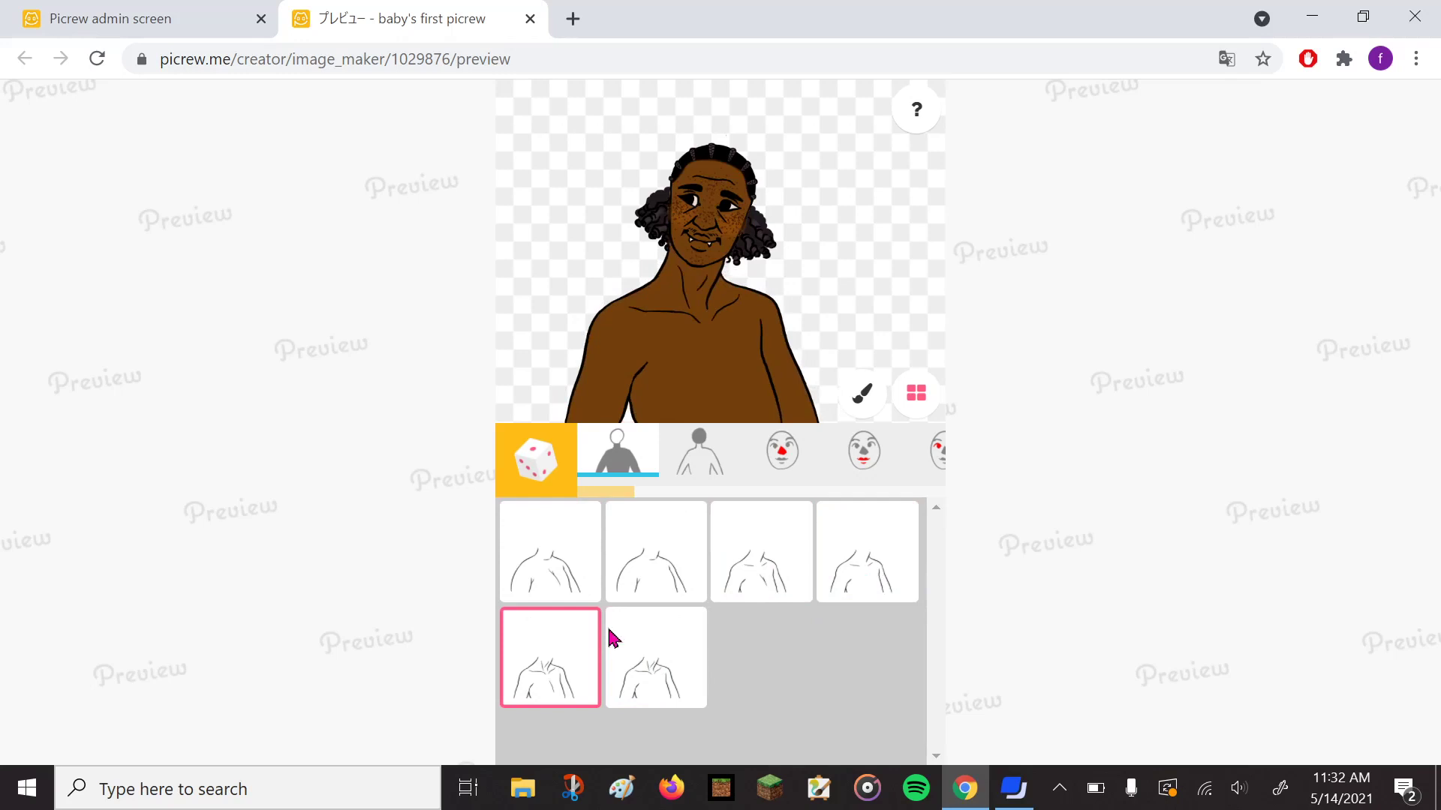
Try the different head shapes on the character and select the second one.
left_click(706, 466)
left_click(655, 584)
left_click(769, 565)
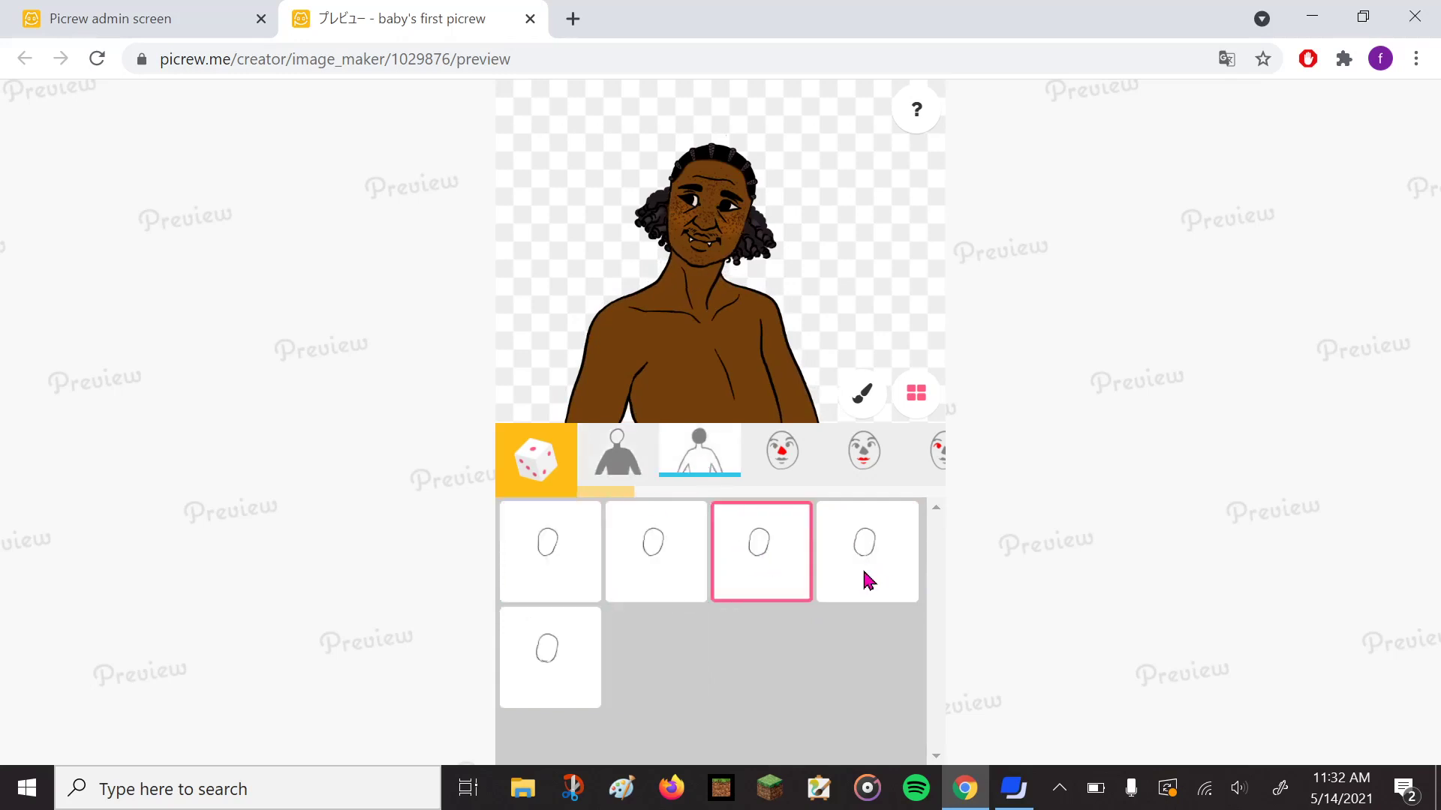
left_click(862, 576)
left_click(556, 653)
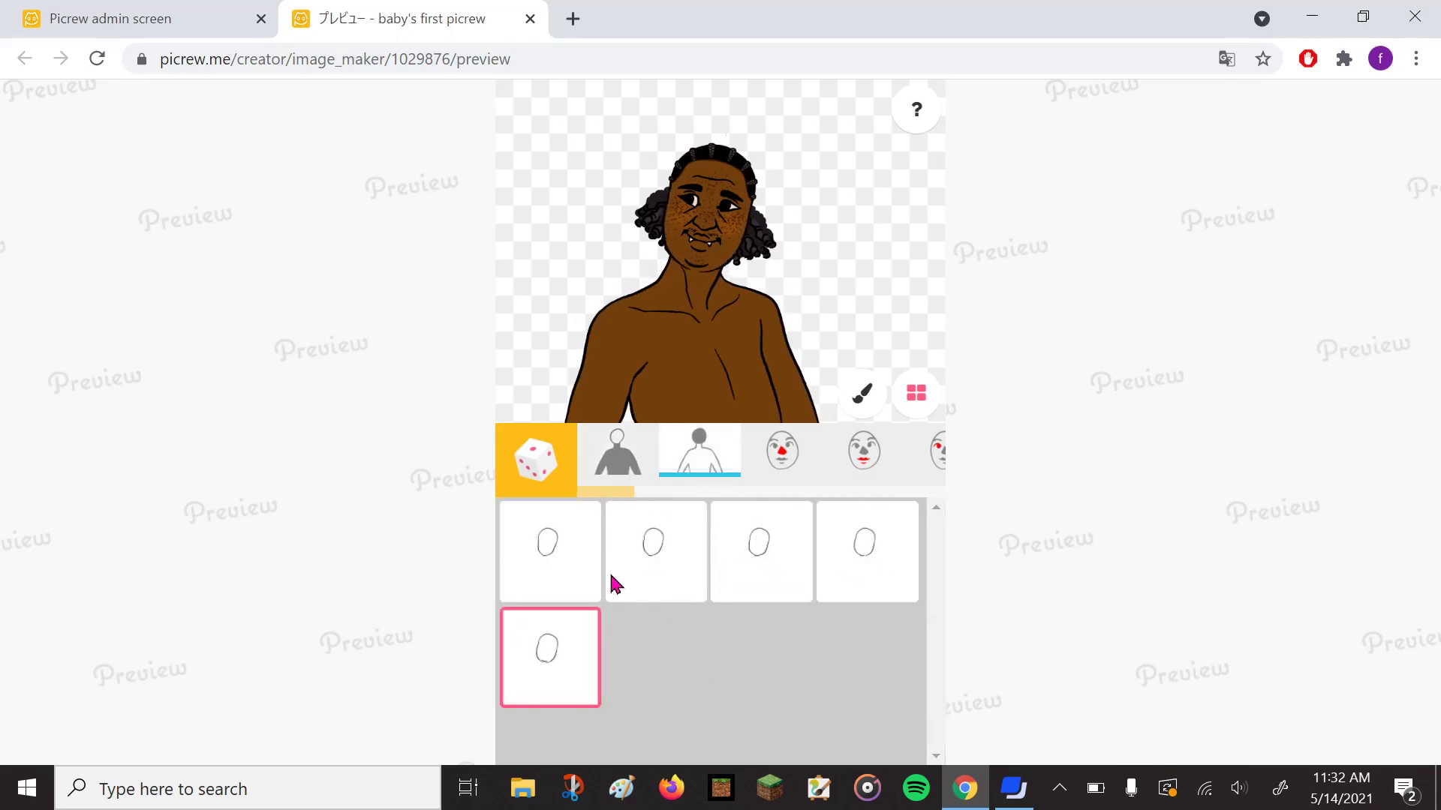
left_click(655, 569)
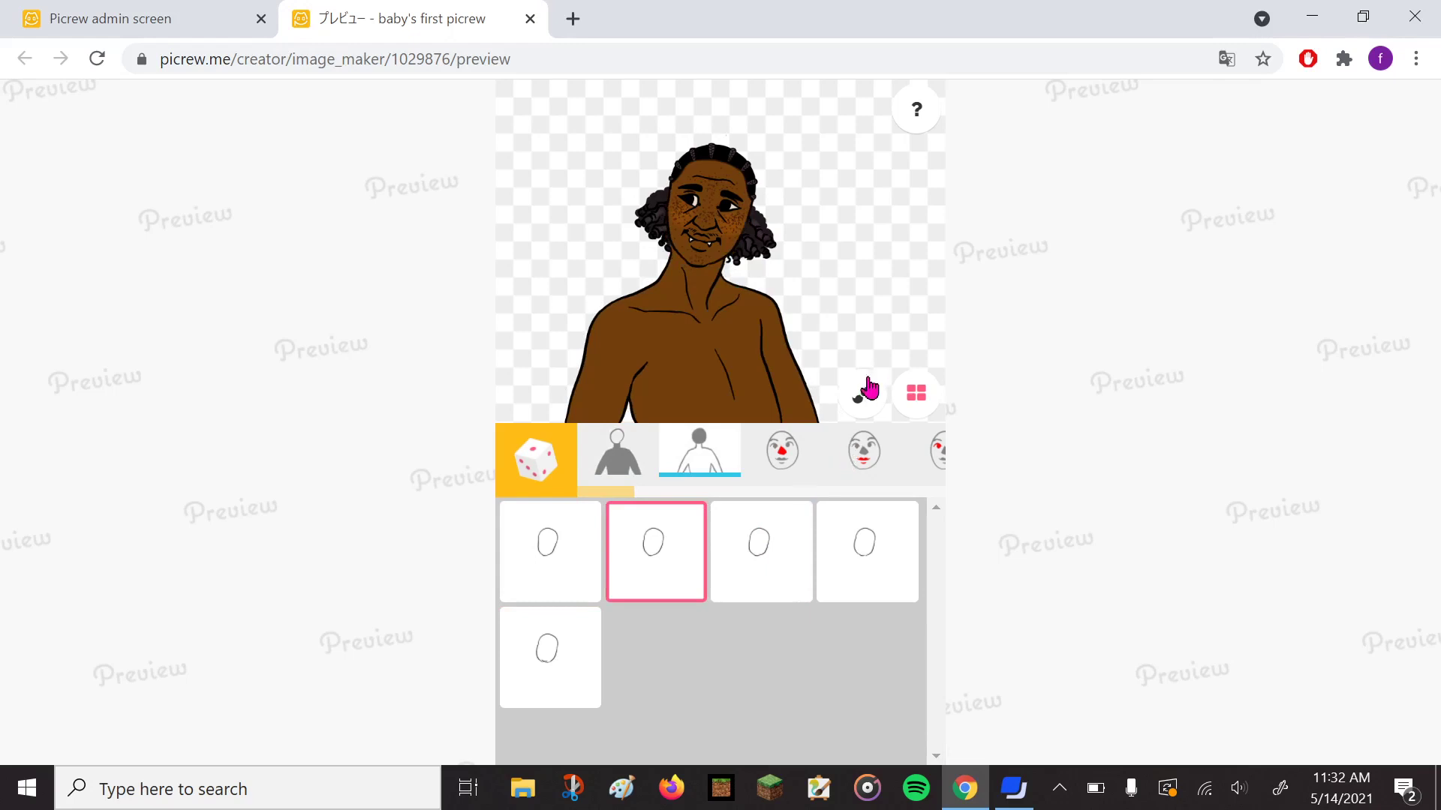
Go through the skin colours in the head part's palette and apply the lightest peach tone.
left_click(860, 405)
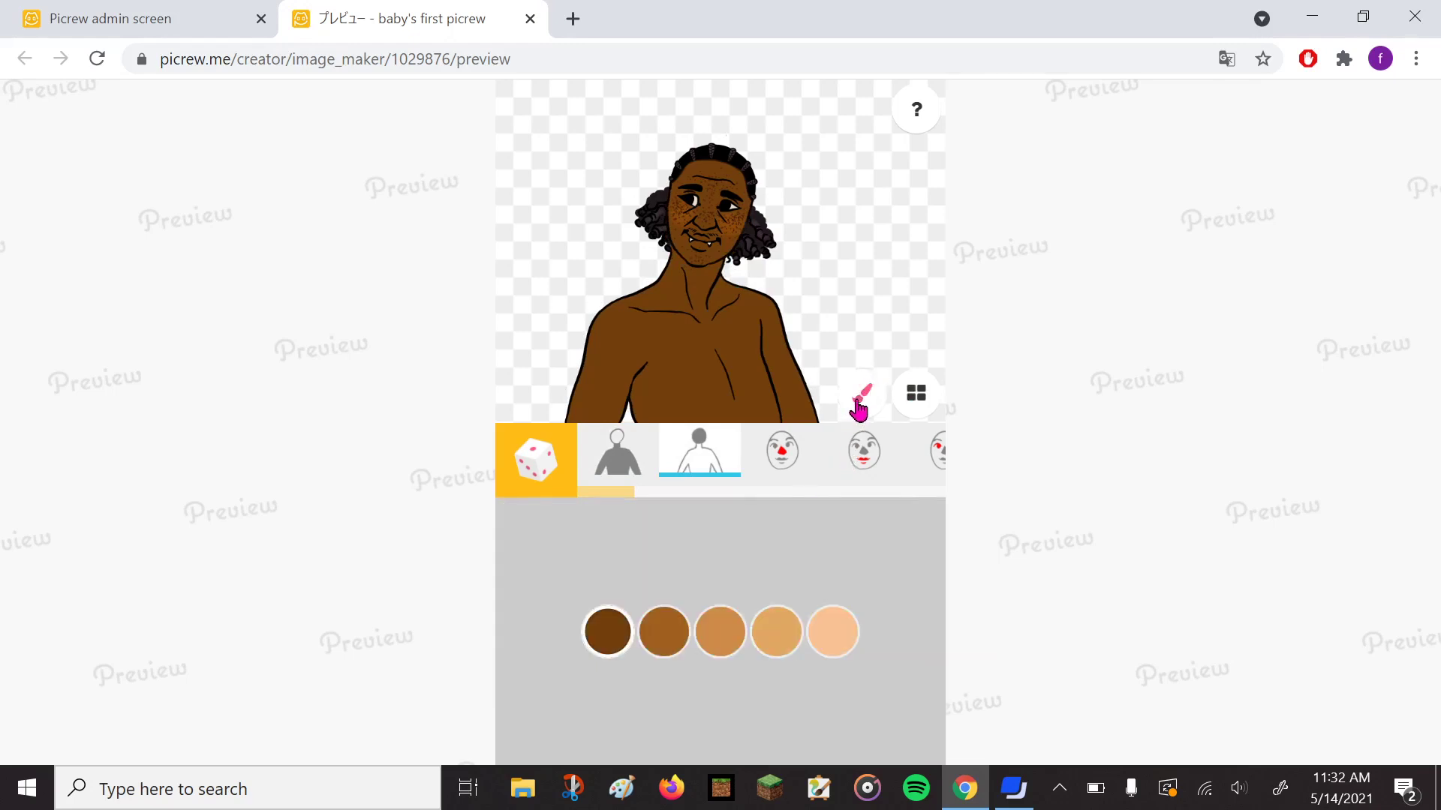
left_click(660, 641)
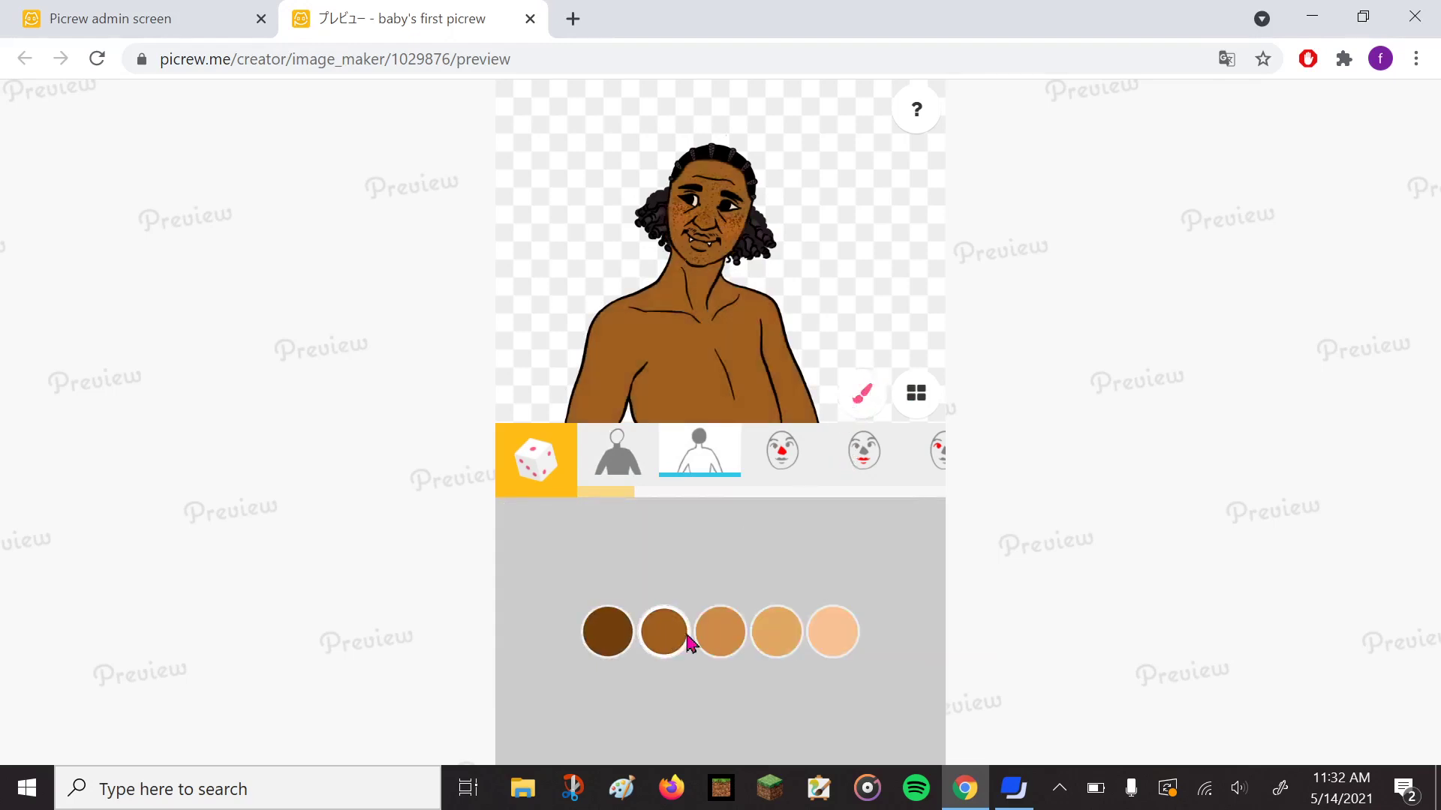
left_click(723, 642)
left_click(794, 642)
left_click(831, 637)
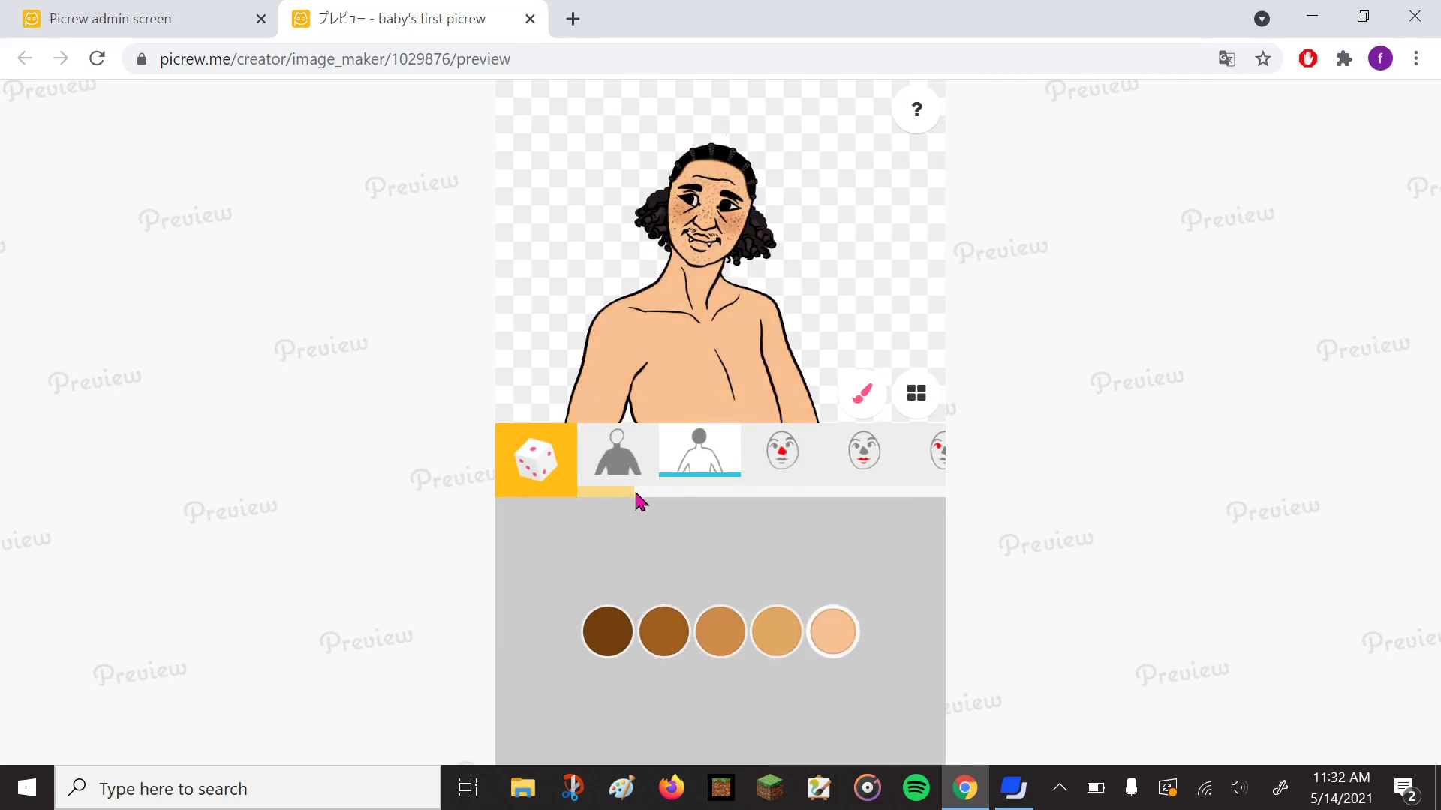
Try several noses on the character and select the third nose in the second row.
scroll(640, 480, "down", 2)
left_click(720, 469)
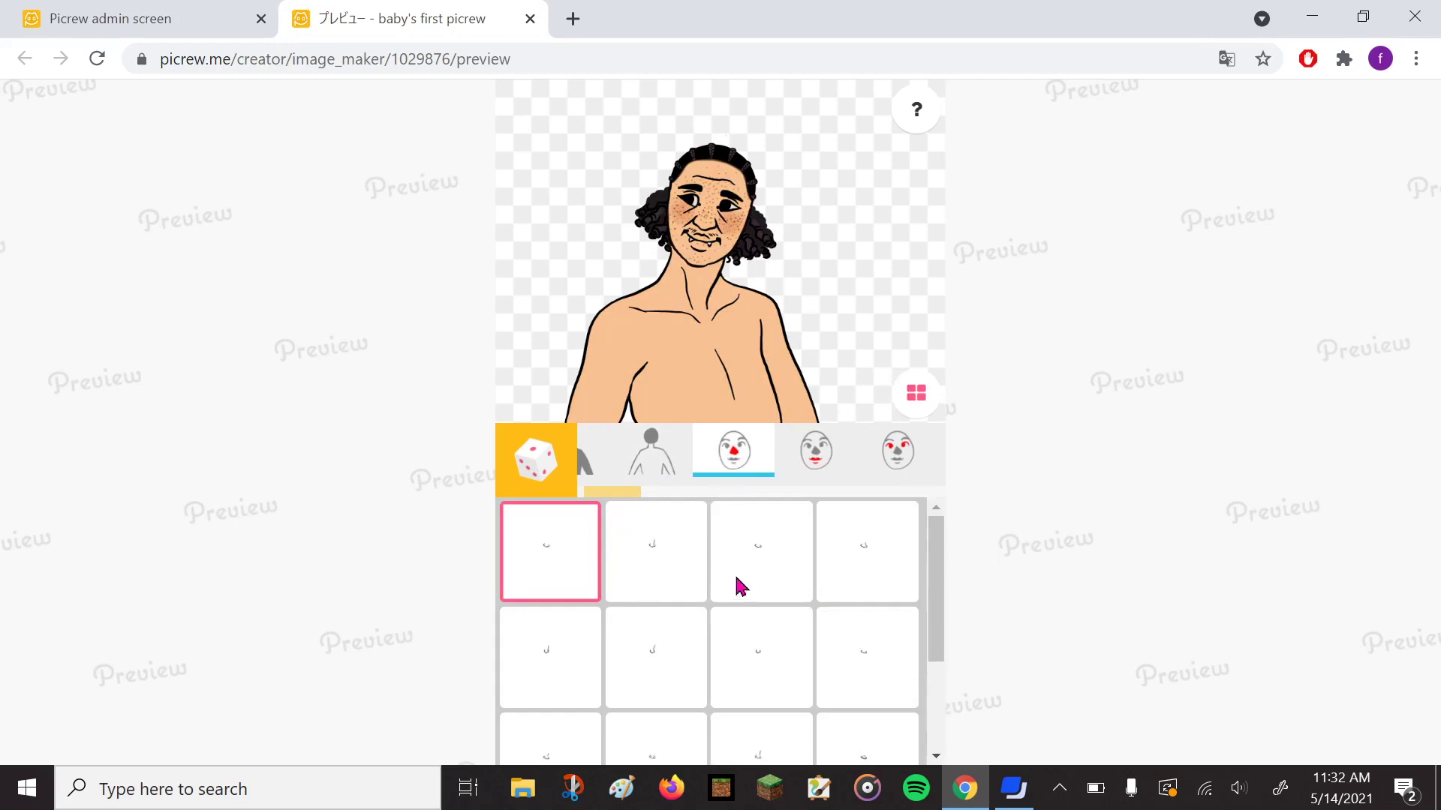
left_click(758, 572)
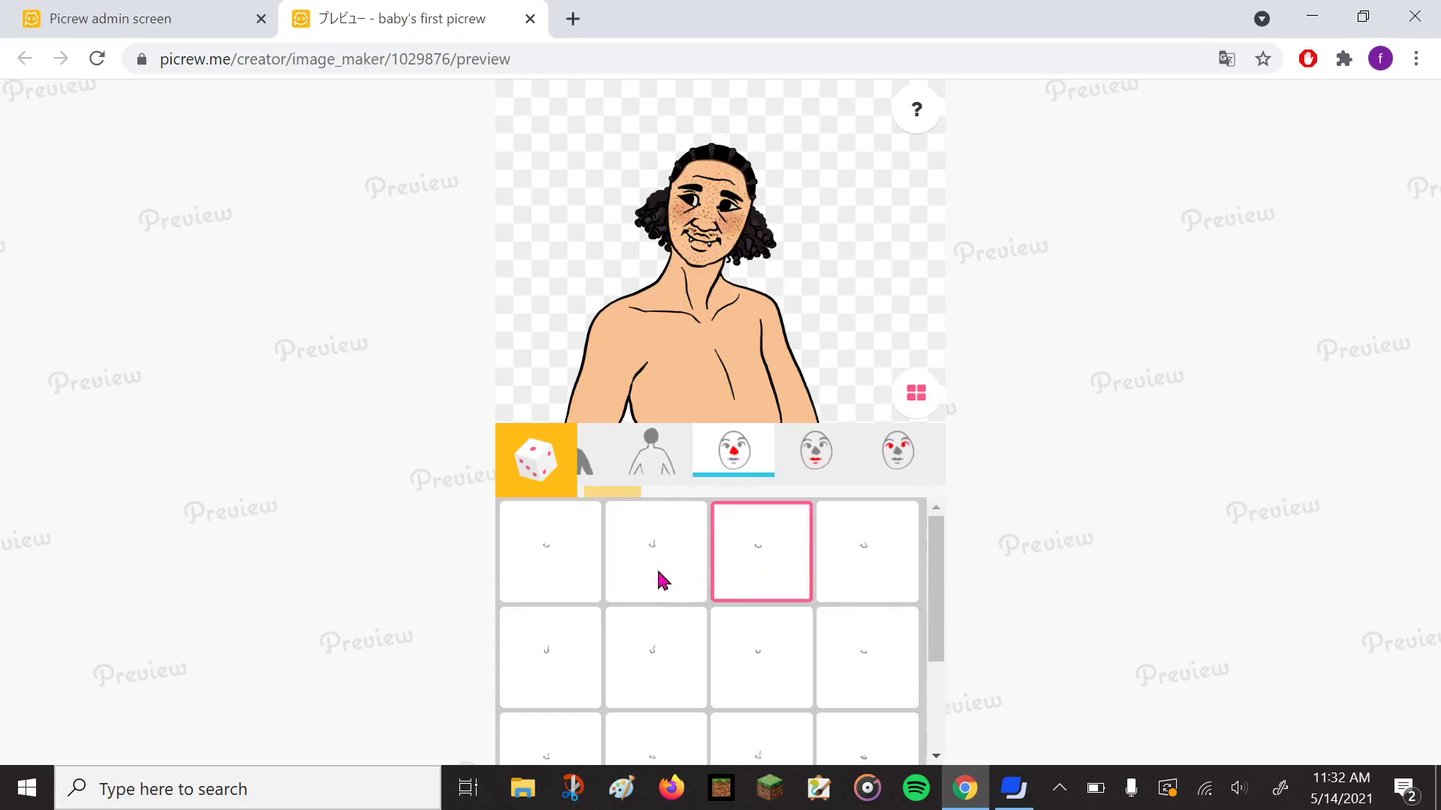
left_click(674, 637)
left_click(750, 664)
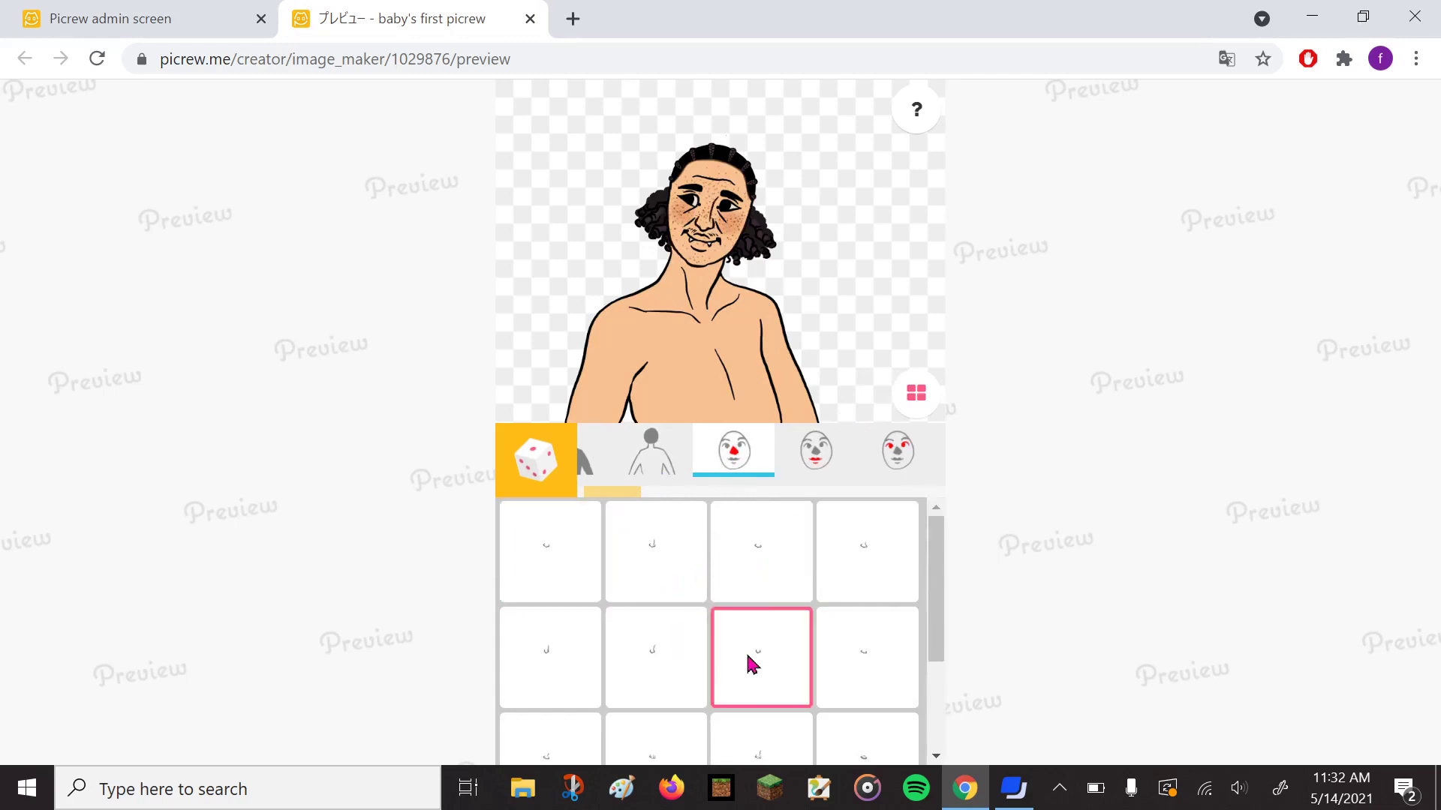
Try the lip colours for the mouth part, apply the purple one, and return to the mouth items.
left_click(826, 467)
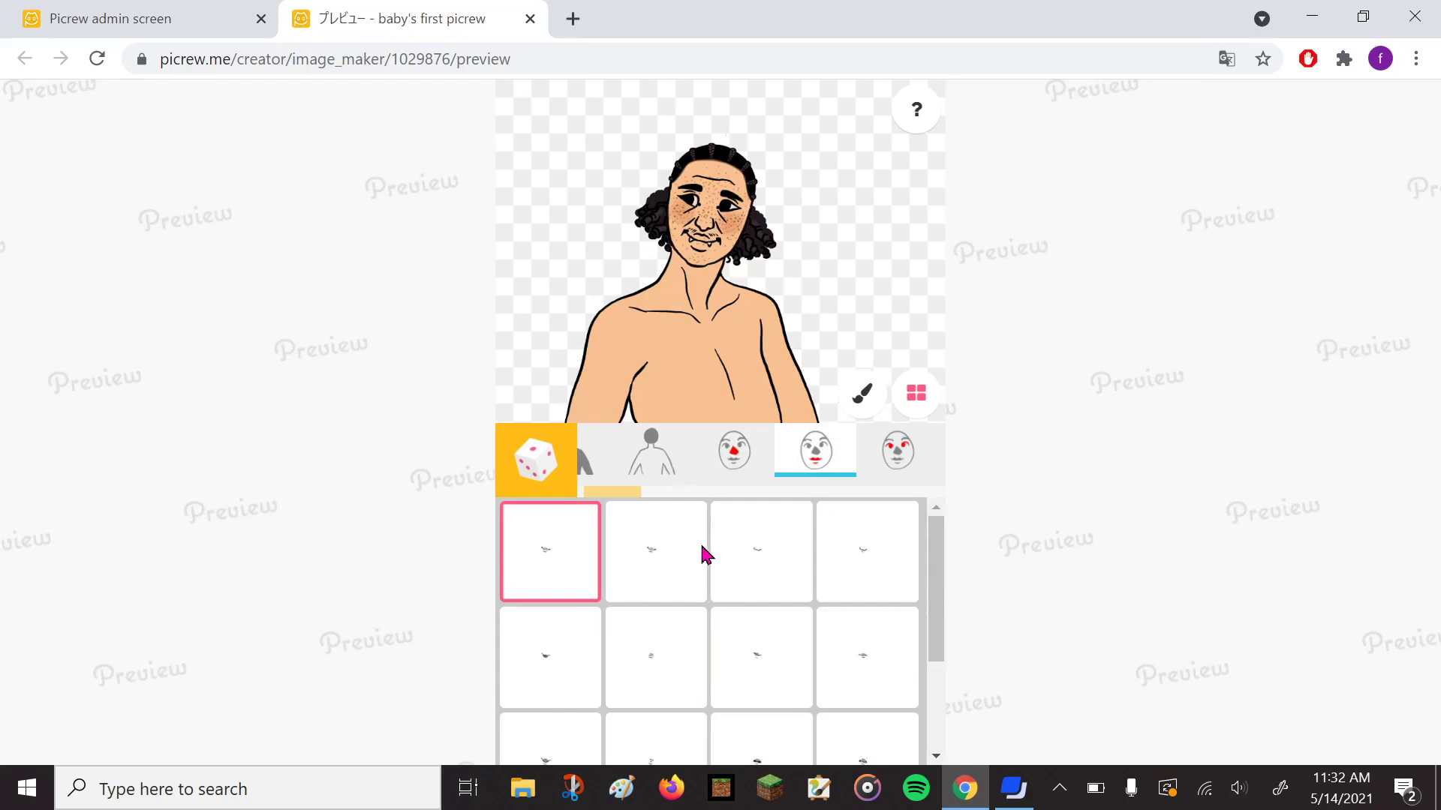
left_click(862, 397)
left_click(650, 606)
left_click(691, 607)
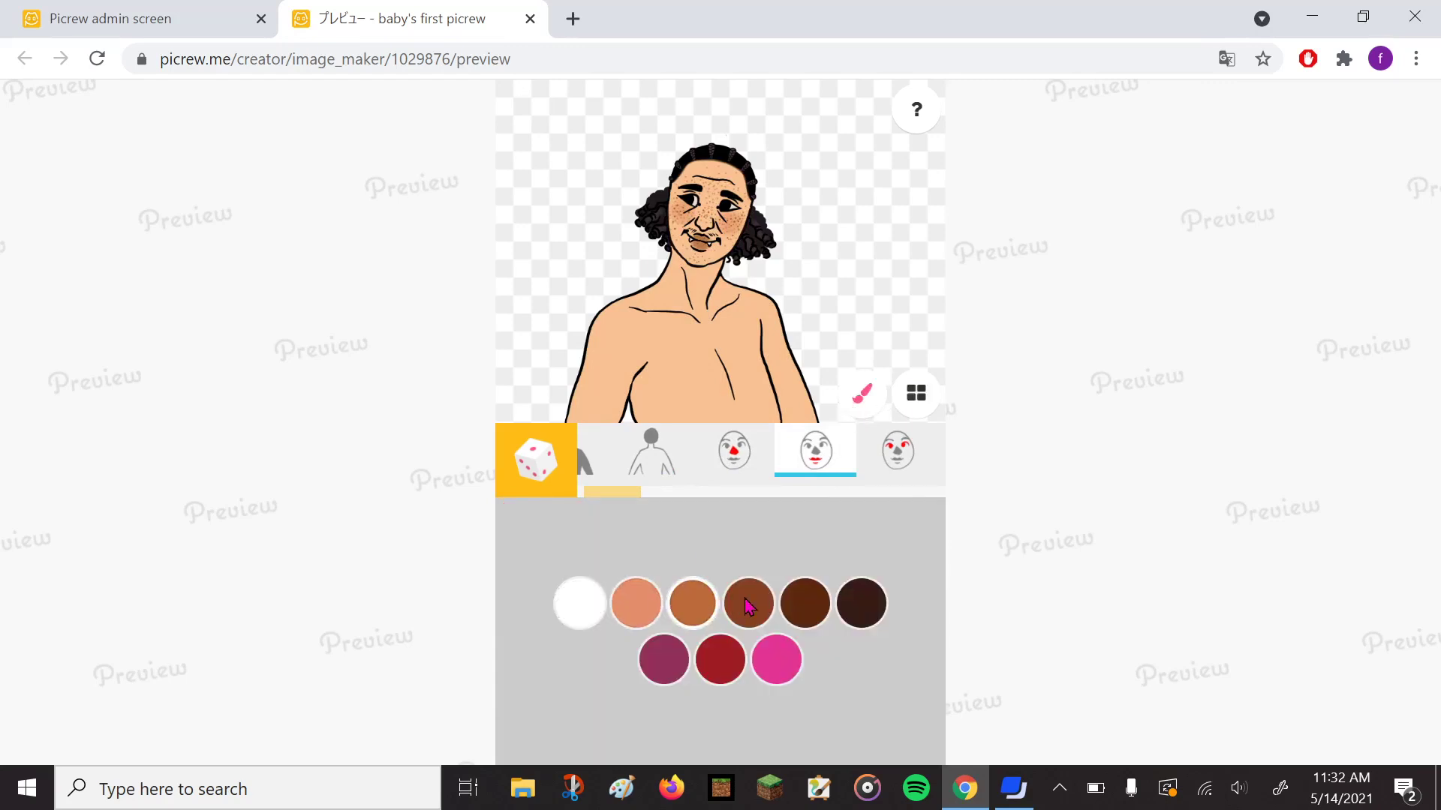
left_click(748, 605)
left_click(806, 608)
left_click(863, 610)
left_click(792, 657)
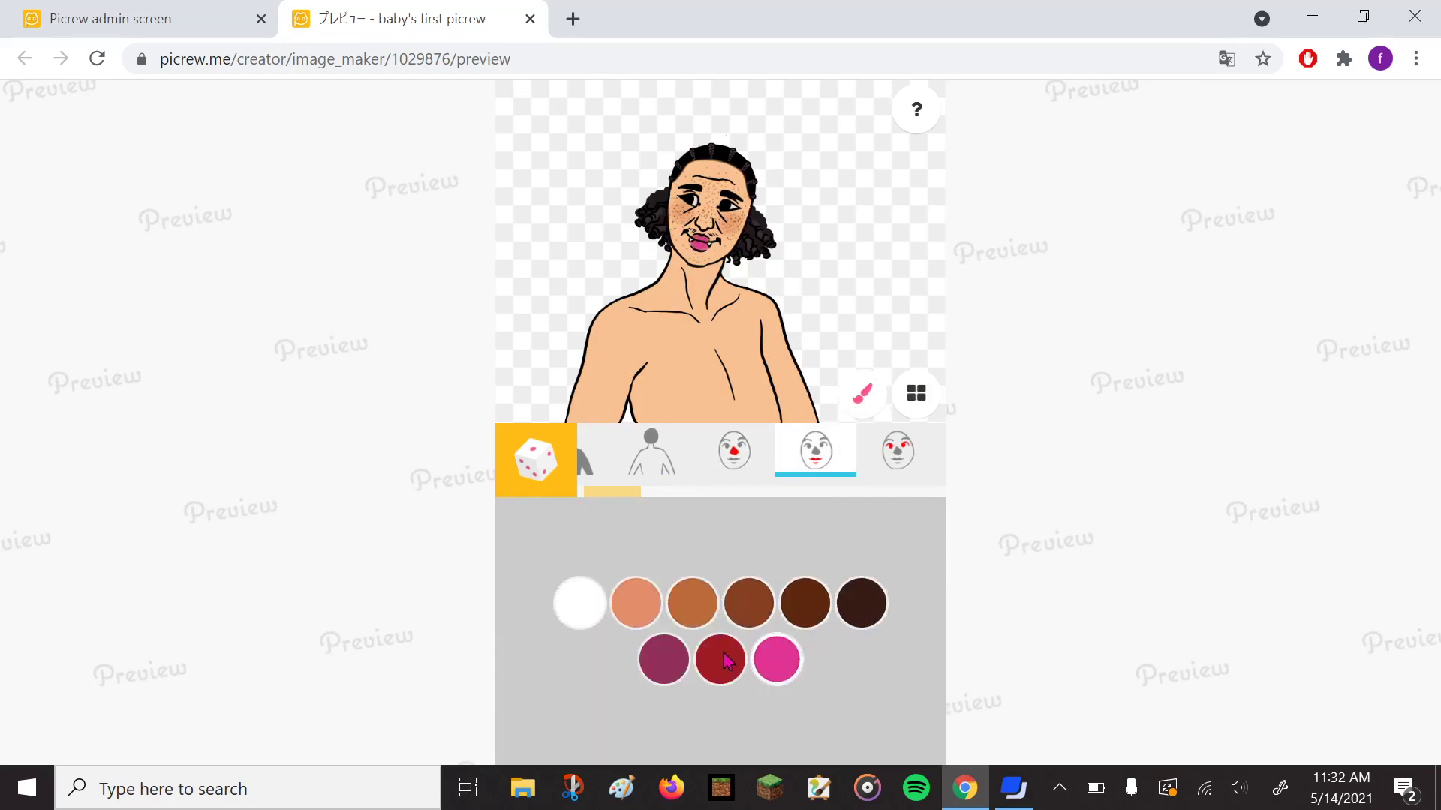
left_click(721, 657)
left_click(663, 657)
left_click(804, 462)
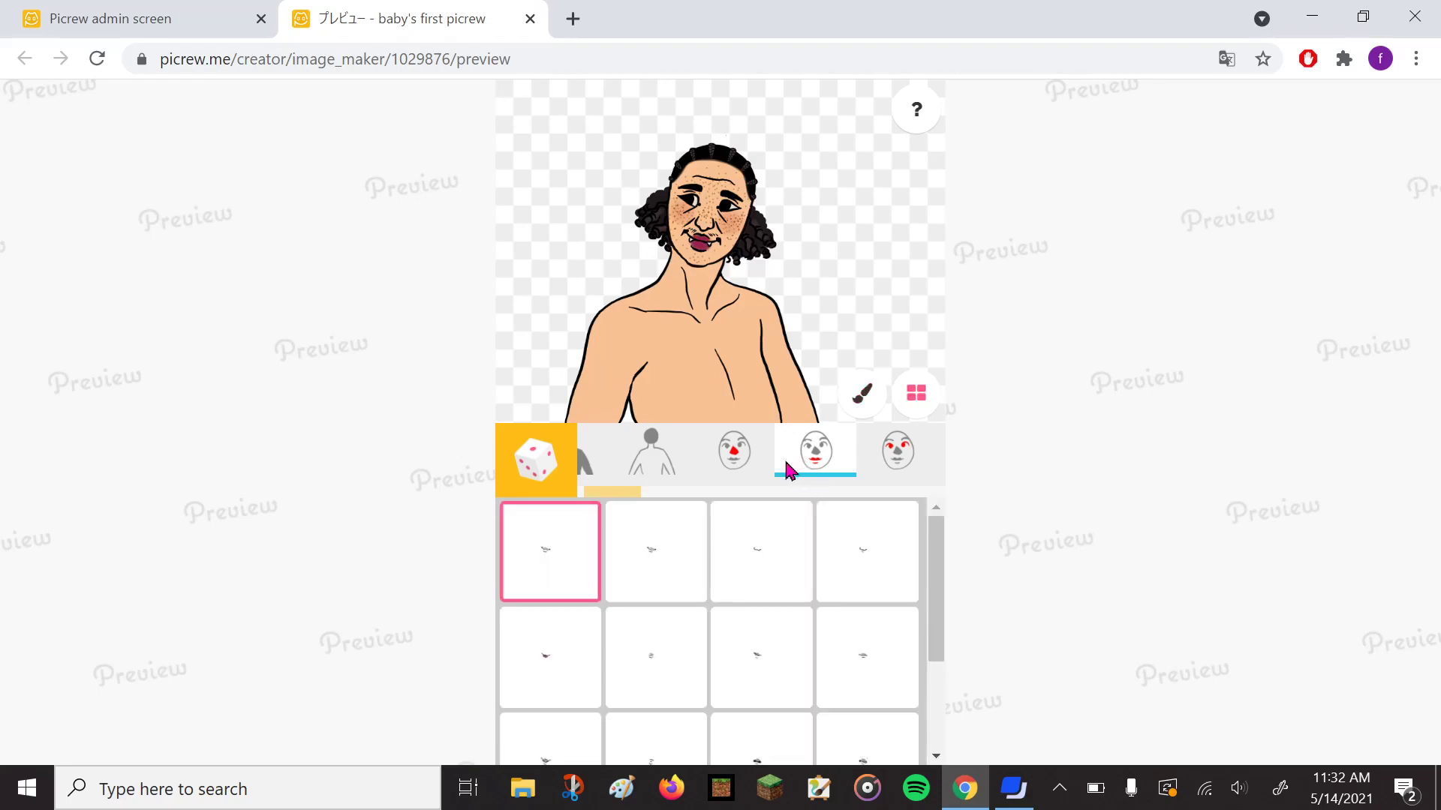
left_click(1013, 797)
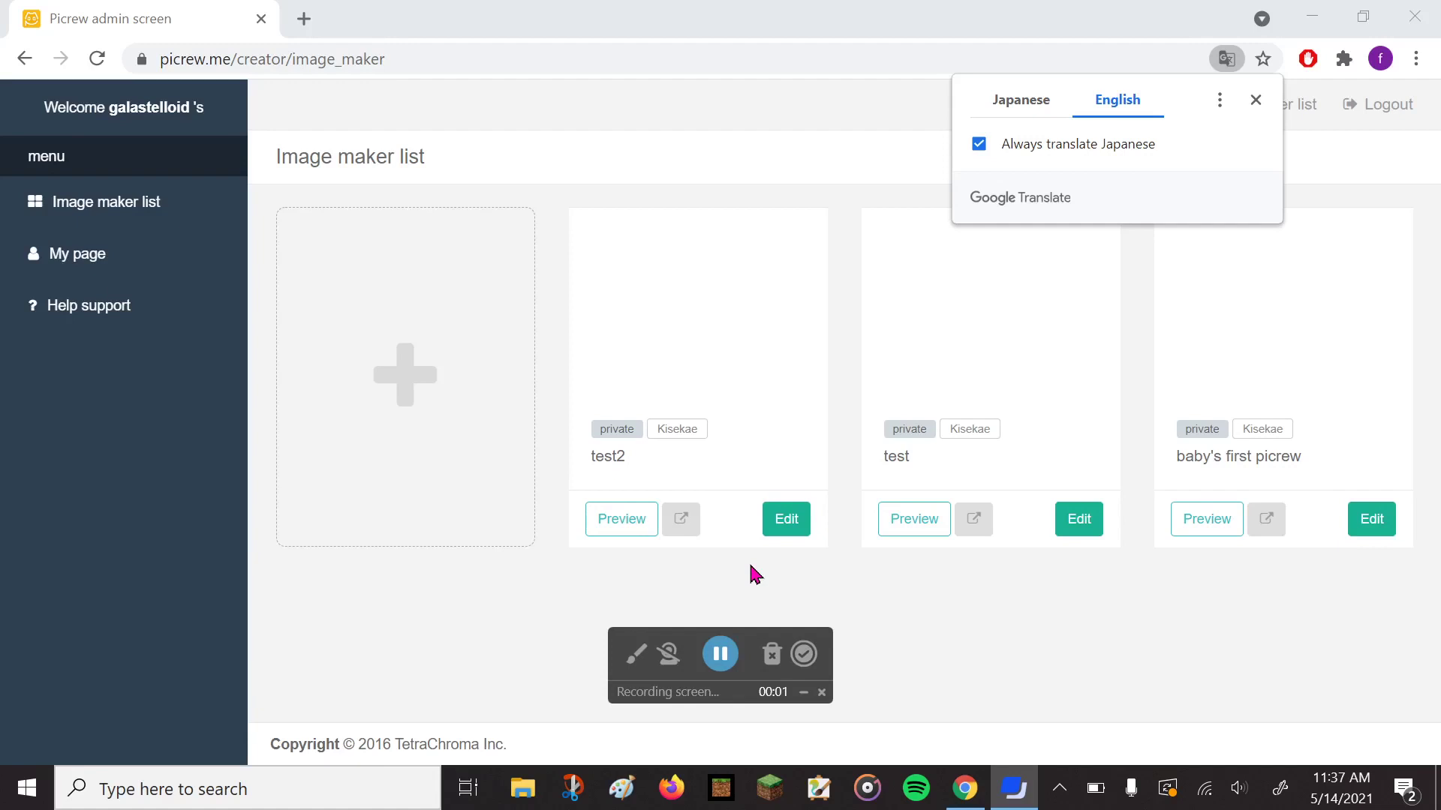
Dismiss the translation popup and open "baby's first picrew" for editing from the image maker list.
left_click(1255, 100)
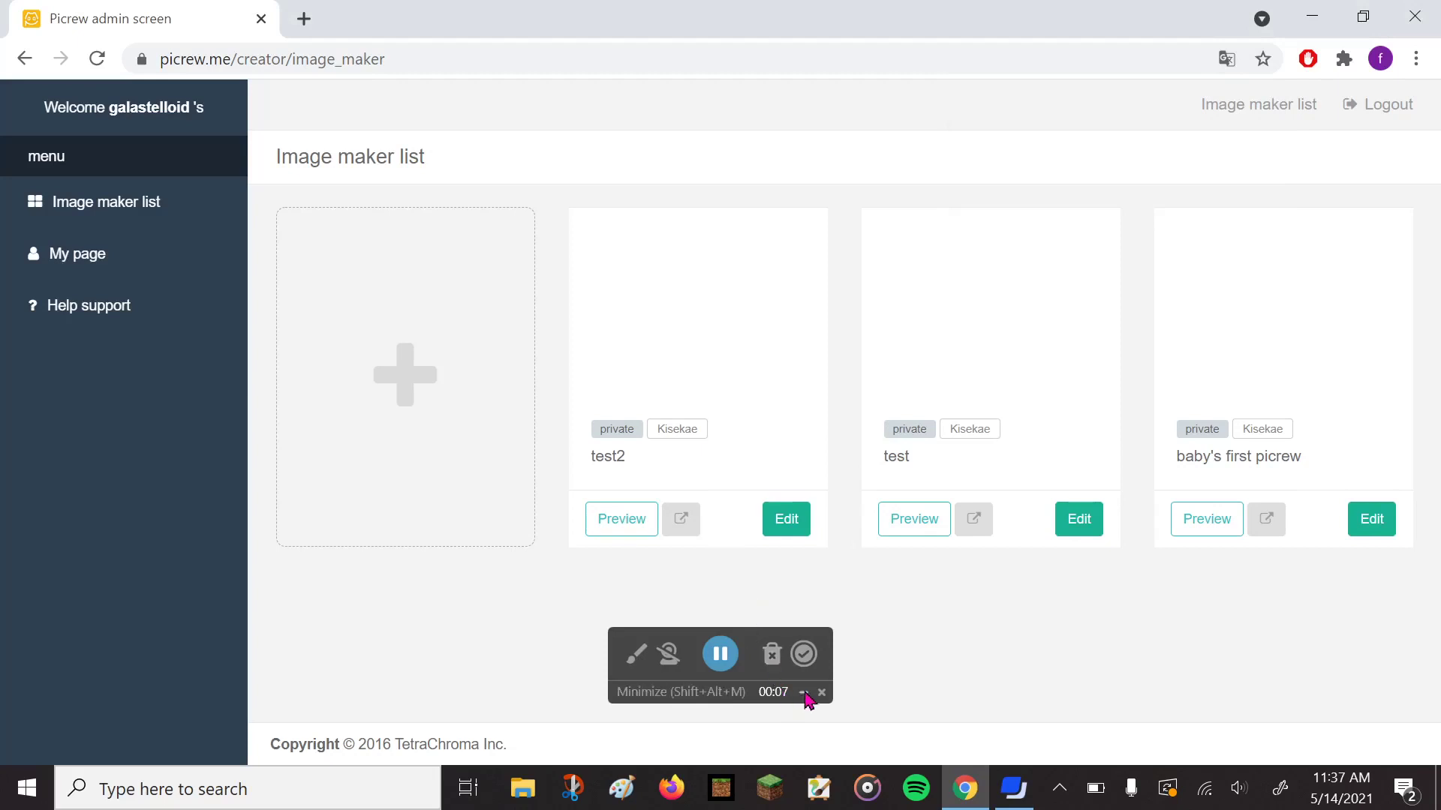
left_click(803, 692)
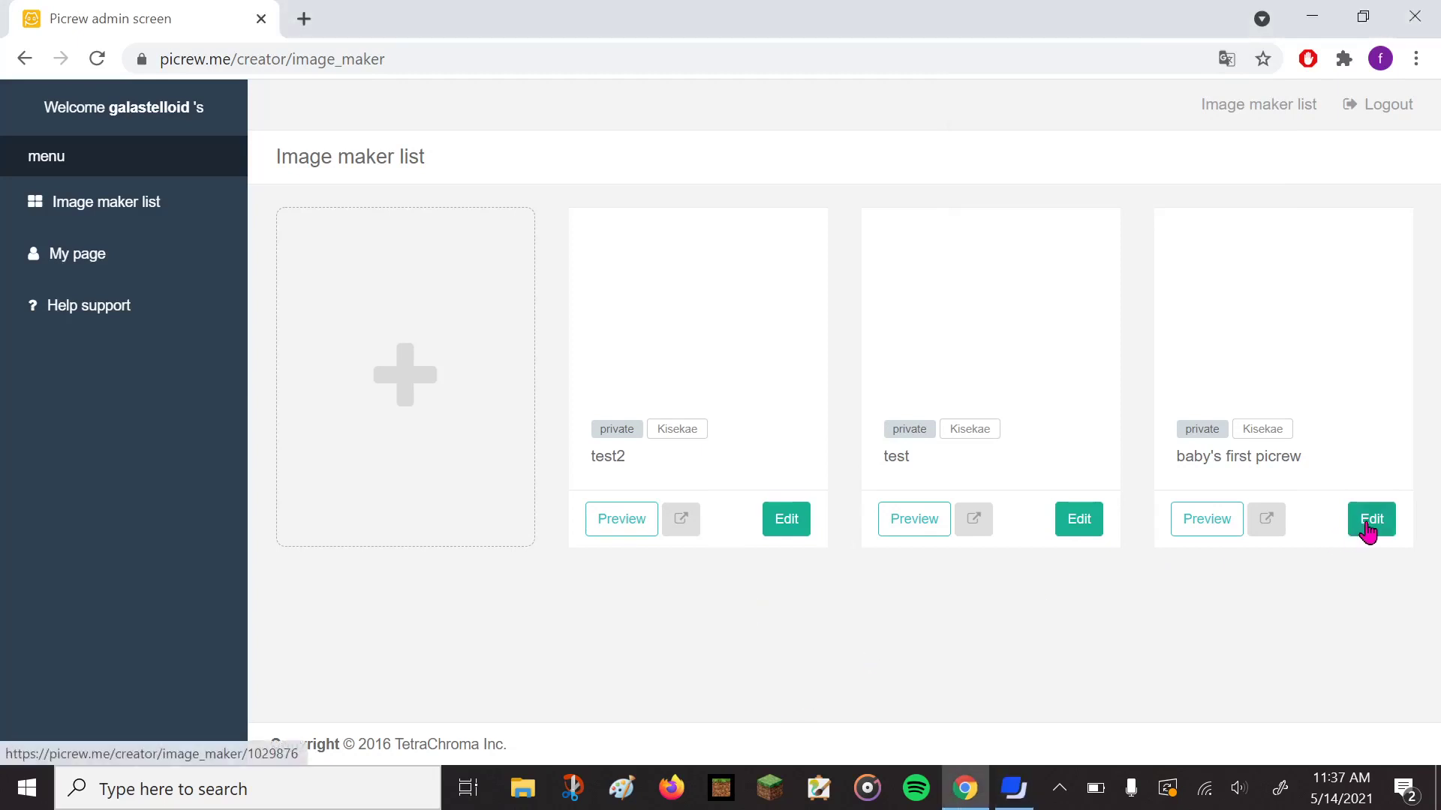
left_click(1370, 530)
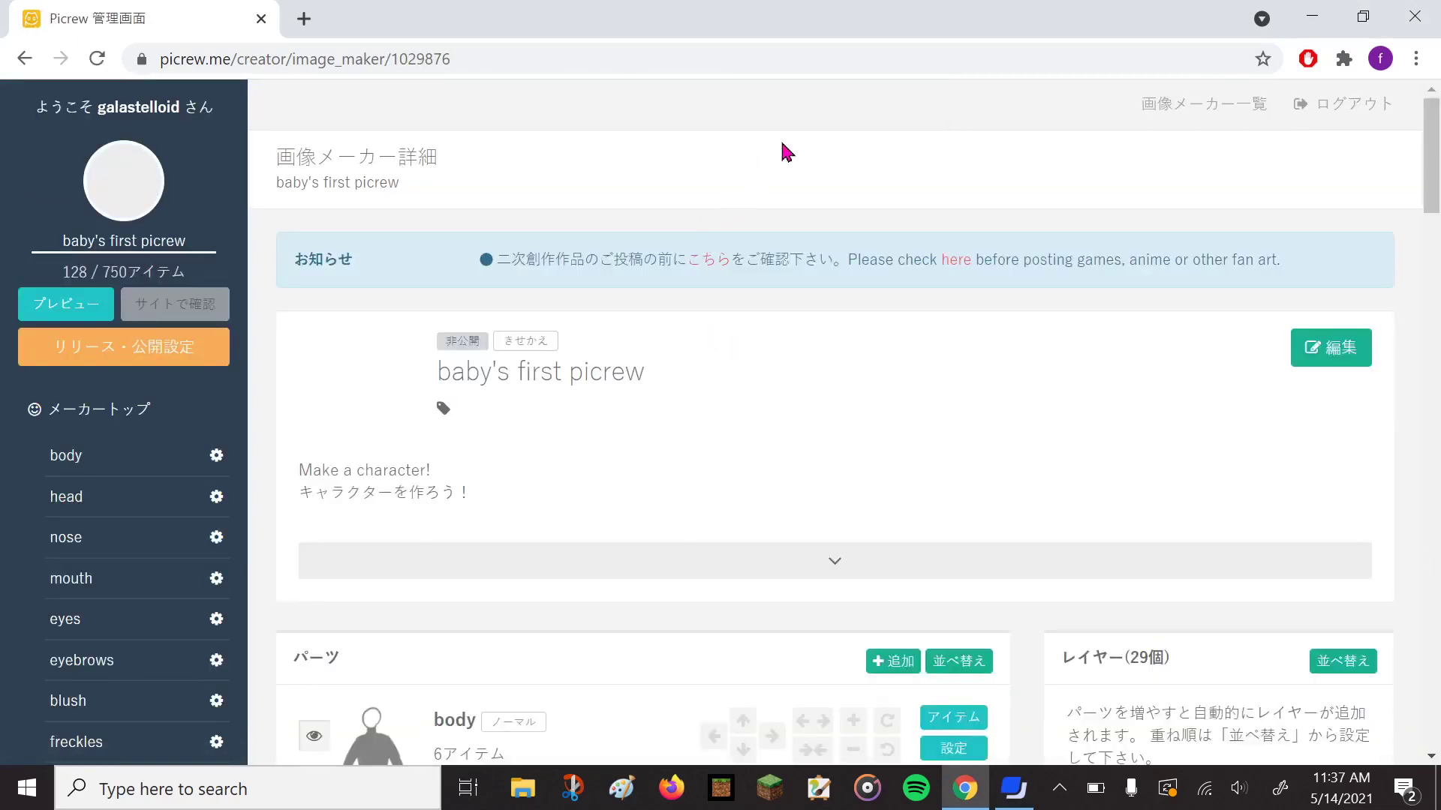
Examine the parts list and layer order on the detail page of "baby's first picrew".
scroll(792, 436, "down", 3)
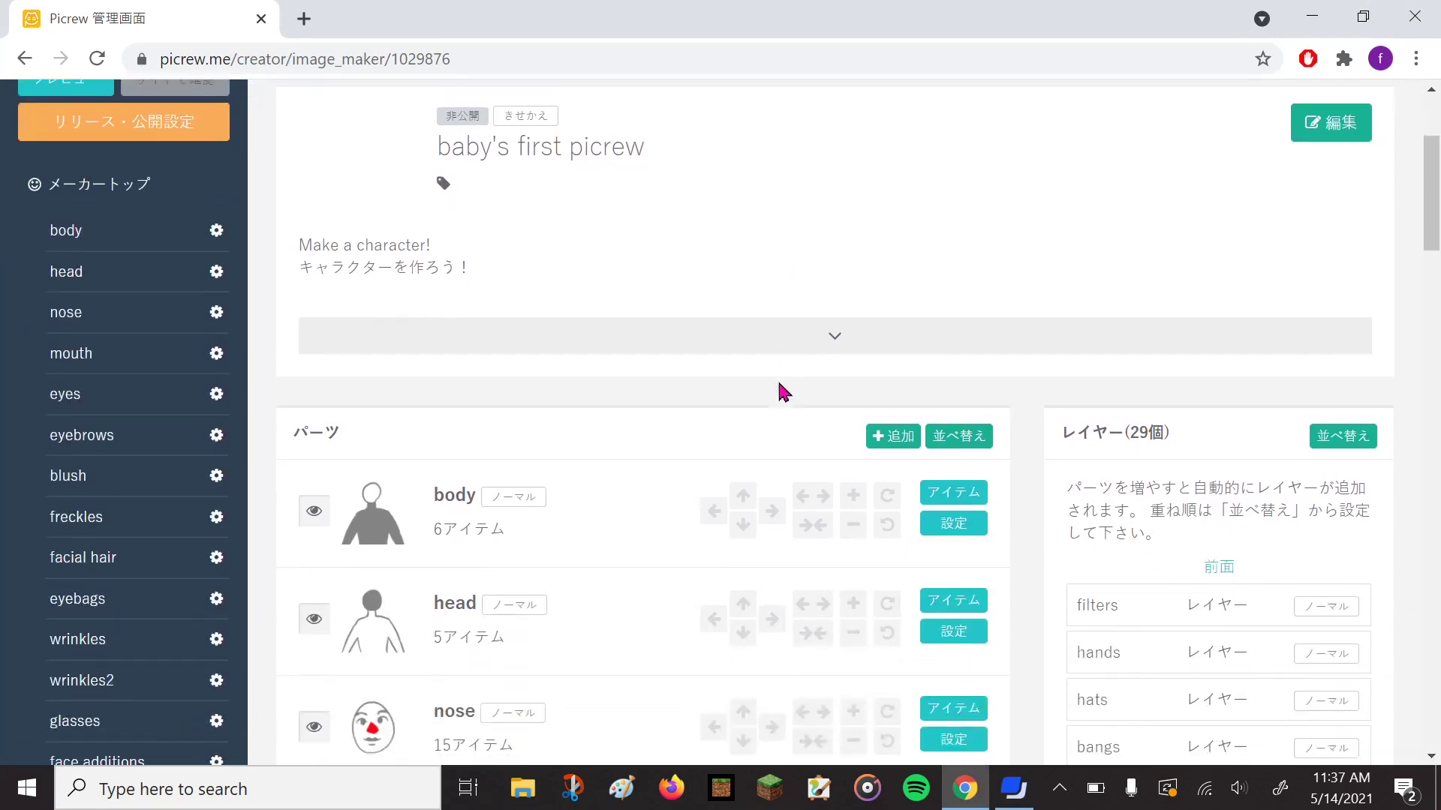
scroll(779, 389, "up", 3)
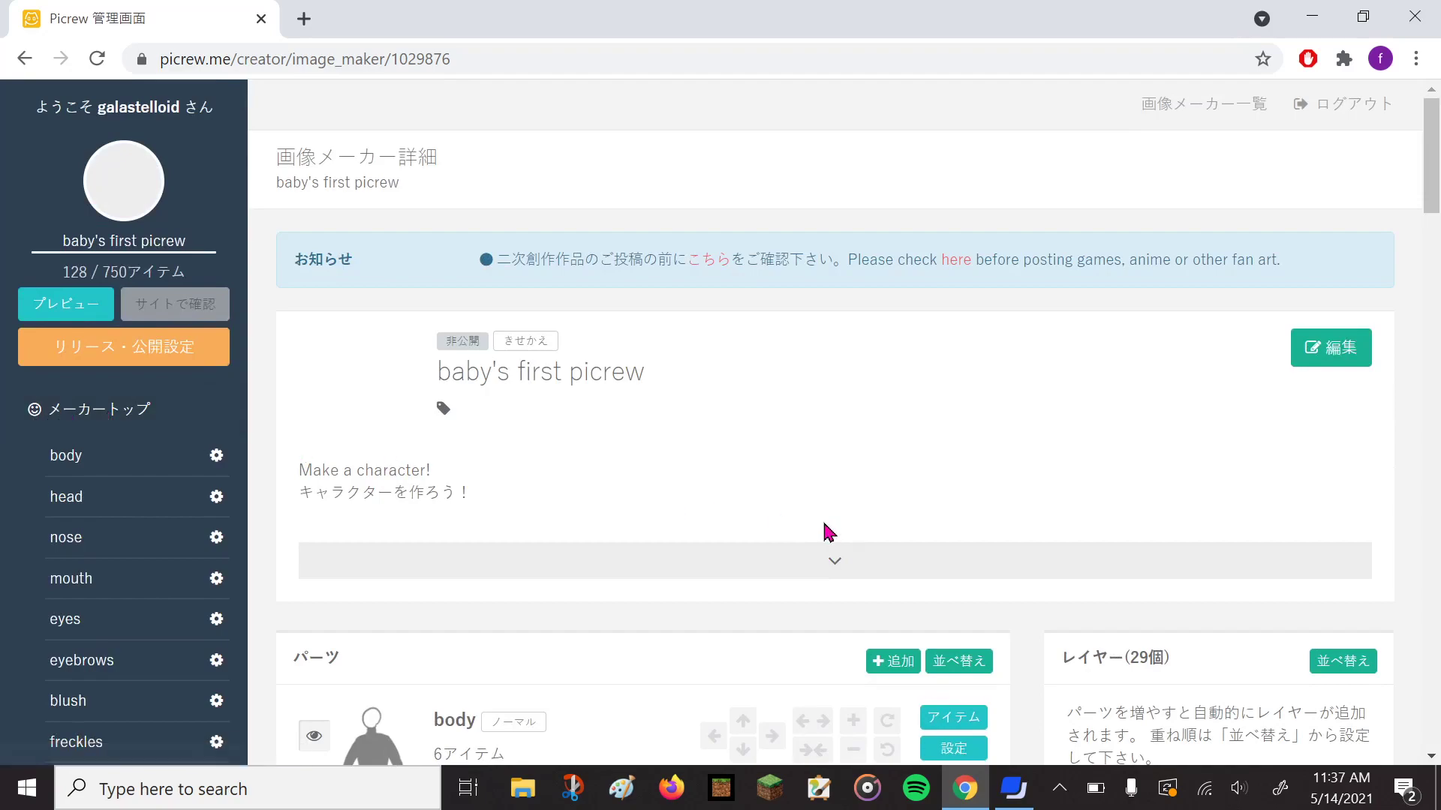
scroll(795, 495, "down", 3)
scroll(772, 289, "down", 12)
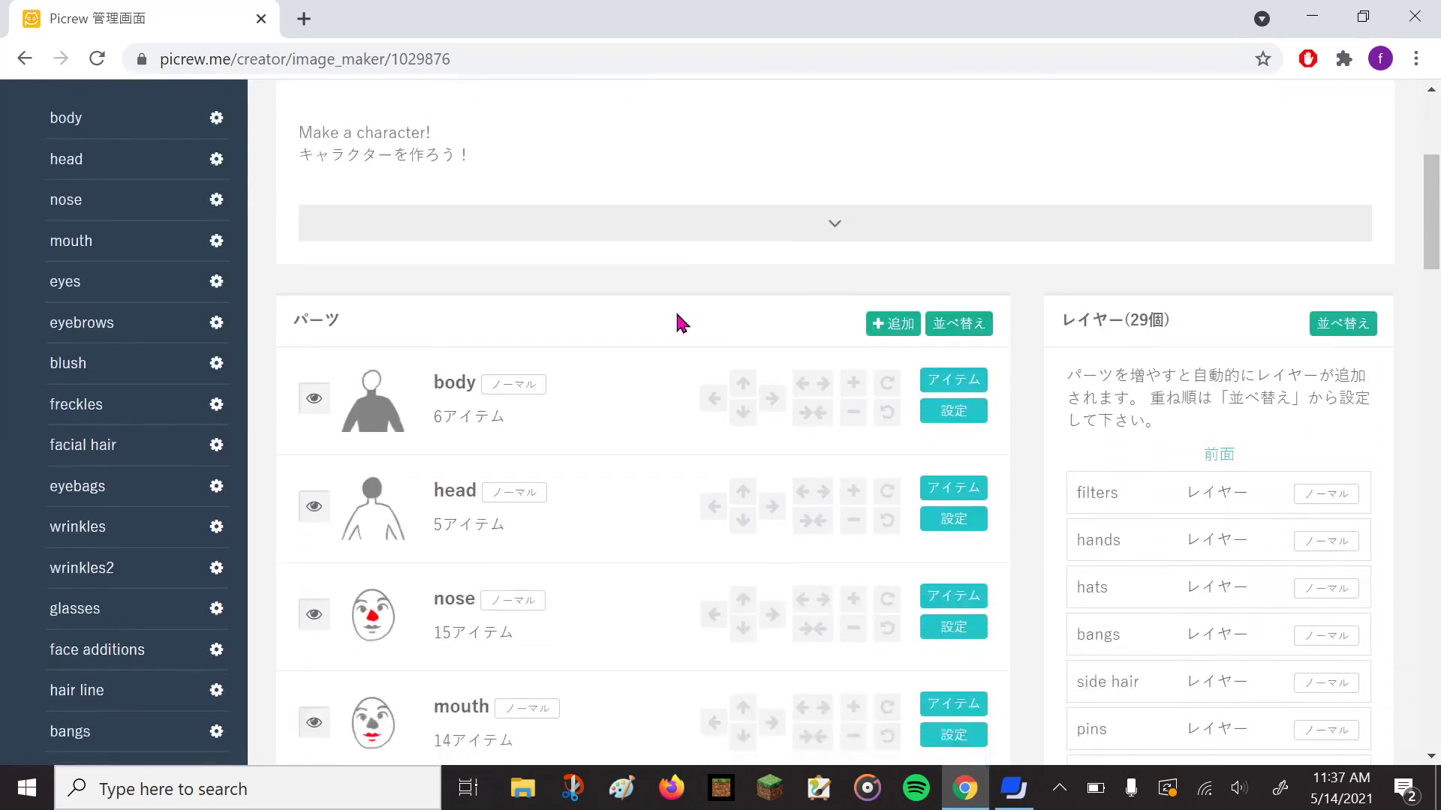
scroll(623, 372, "down", 16)
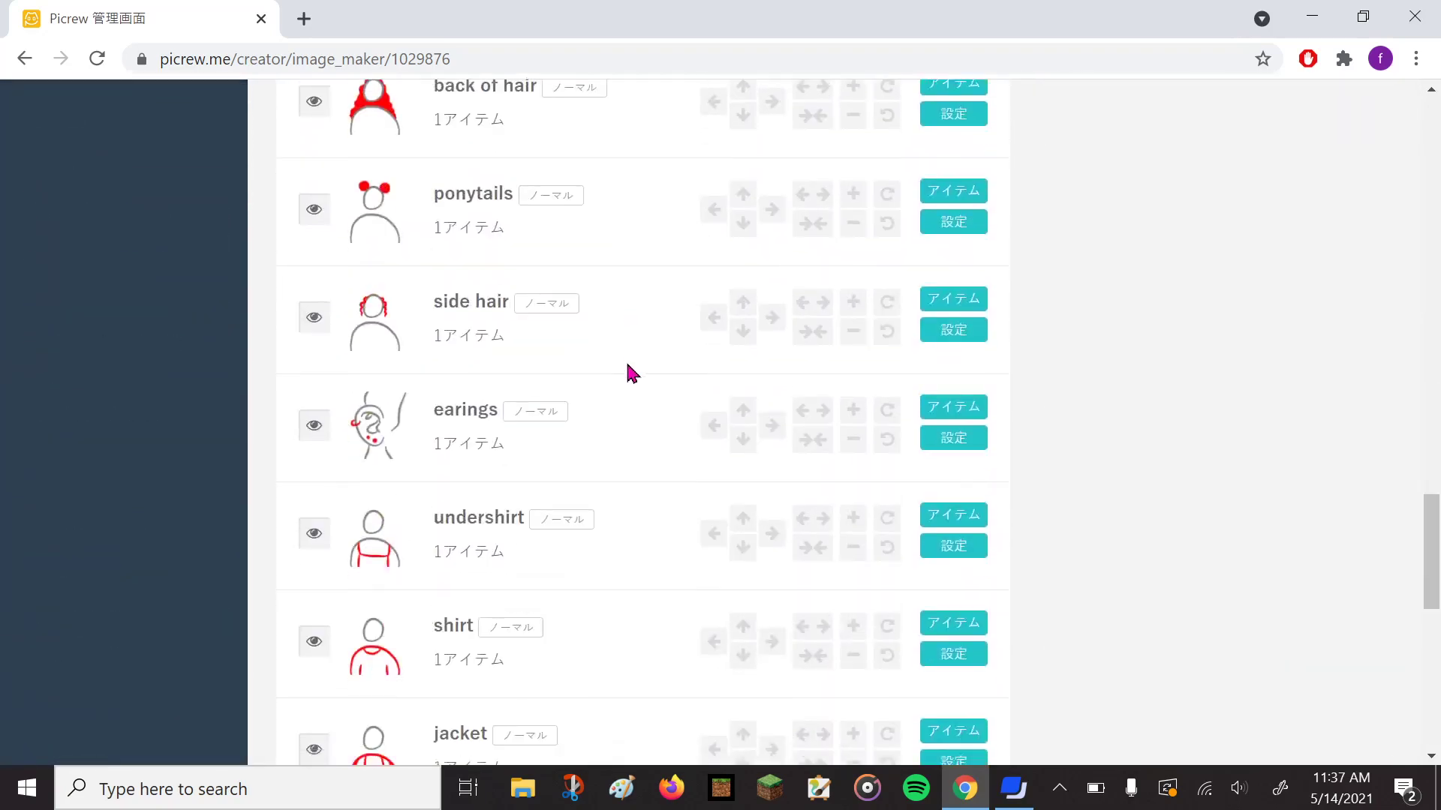
scroll(668, 384, "up", 20)
scroll(905, 372, "up", 11)
scroll(886, 379, "down", 3)
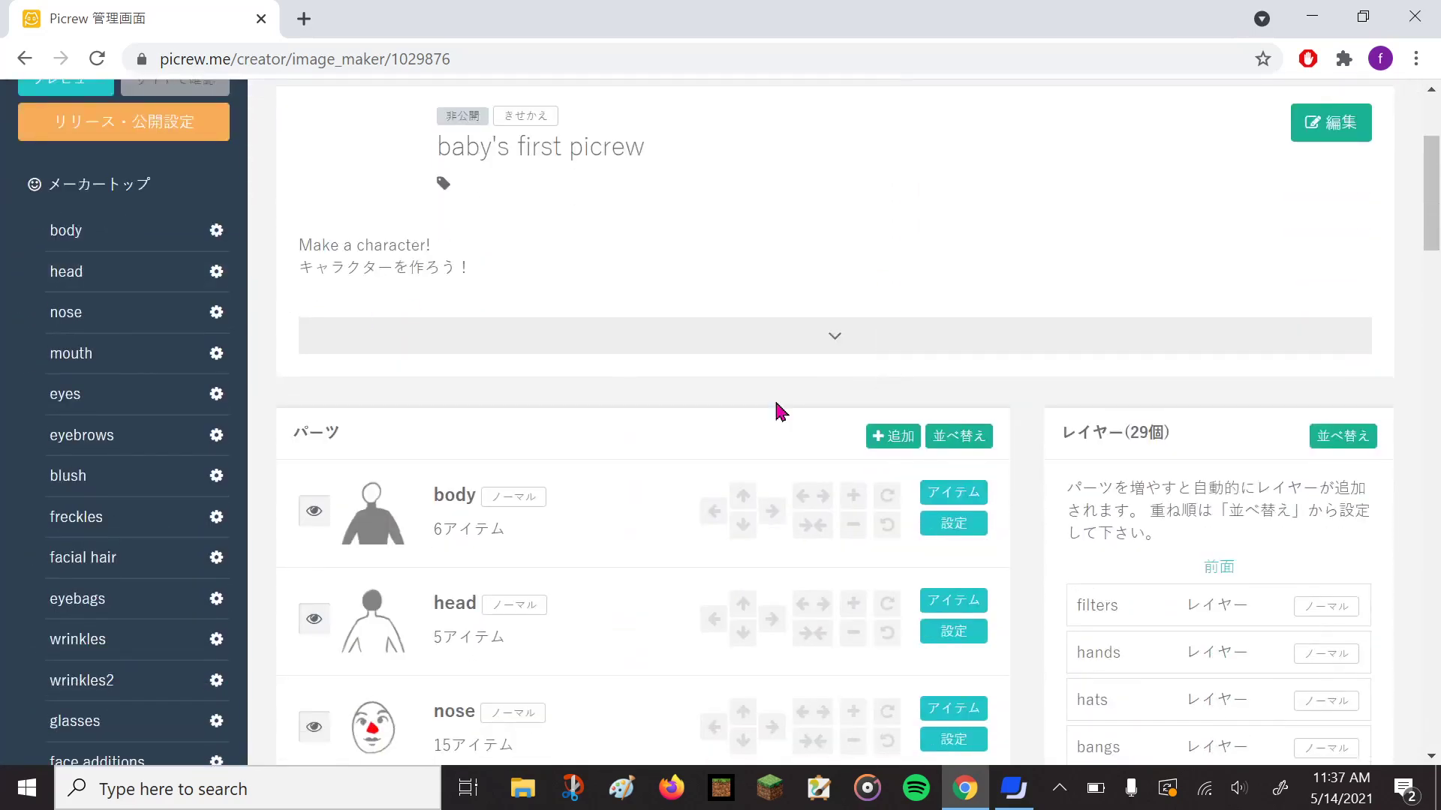
Translate the detail page of "baby's first picrew" to English.
right_click(978, 273)
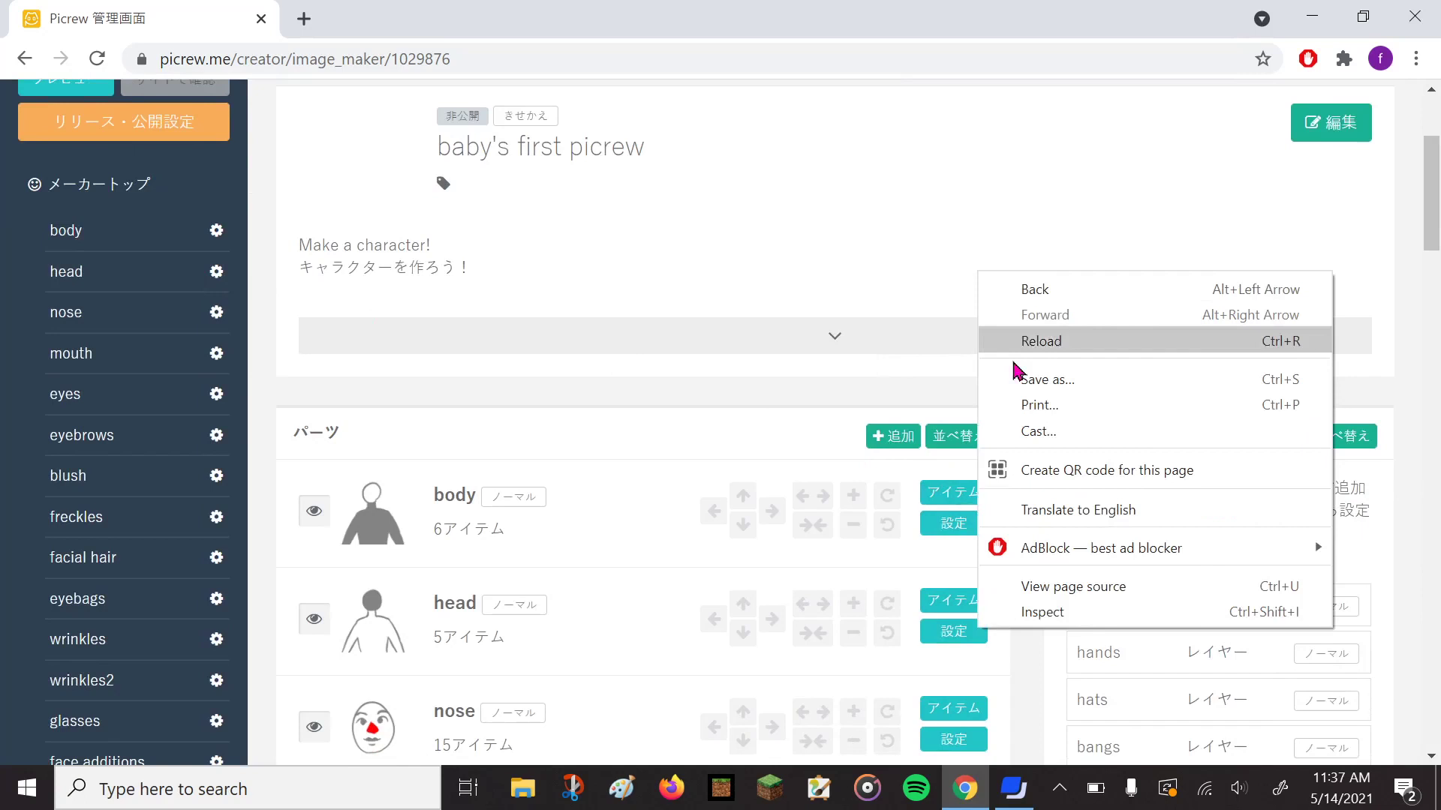
left_click(1065, 517)
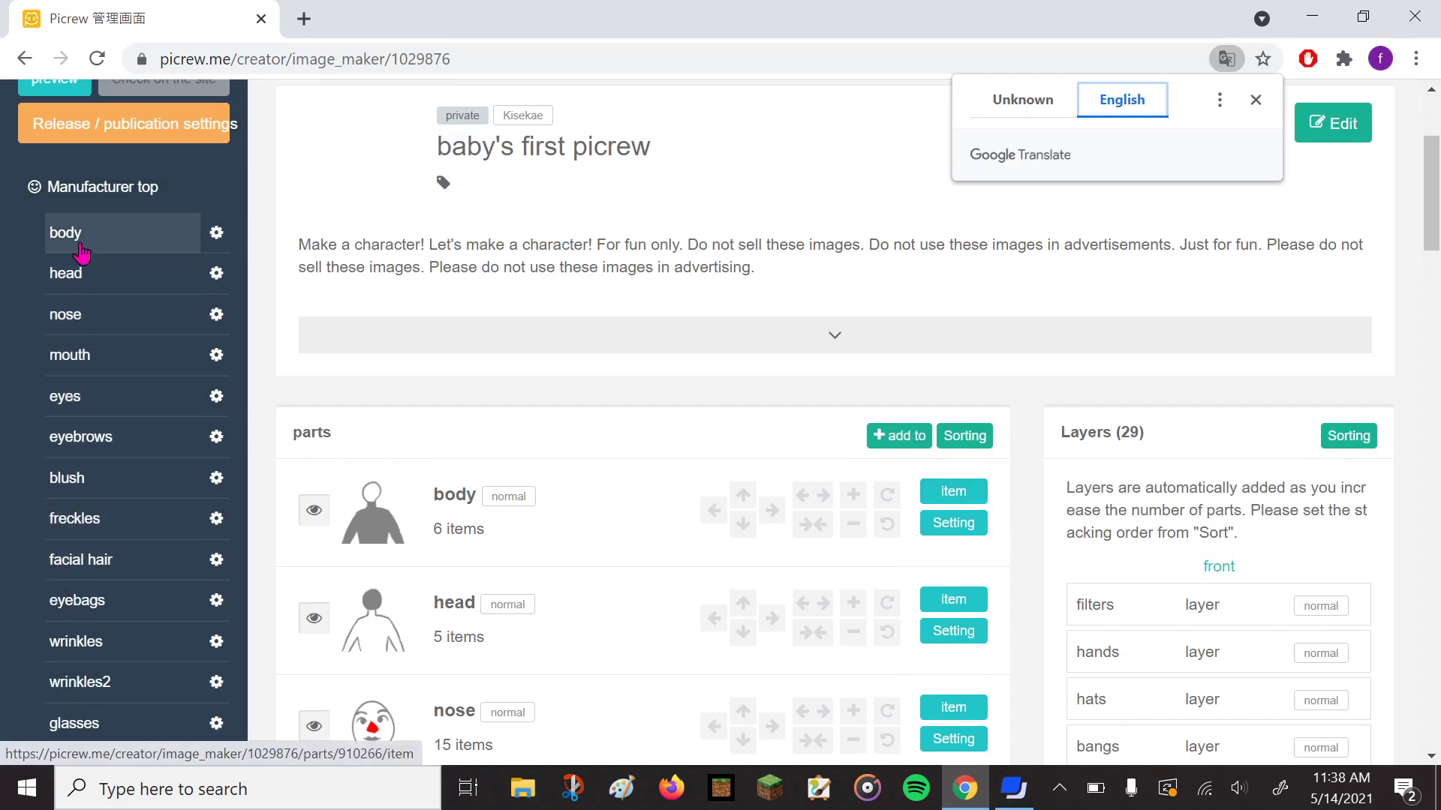
Open the item list of the body part and look through its items and their colour variants.
left_click(980, 500)
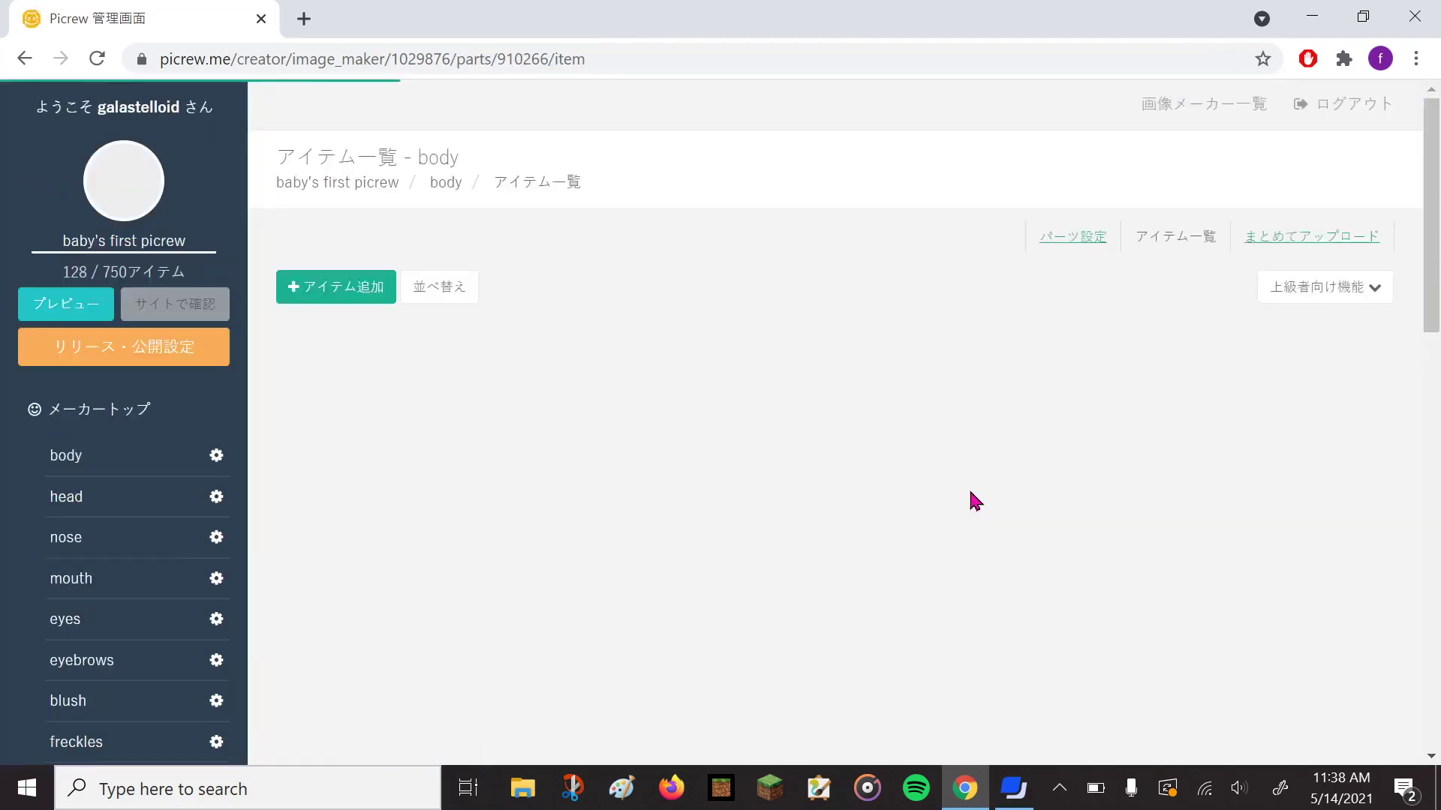
scroll(451, 338, "down", 3)
mouse_move(350, 396)
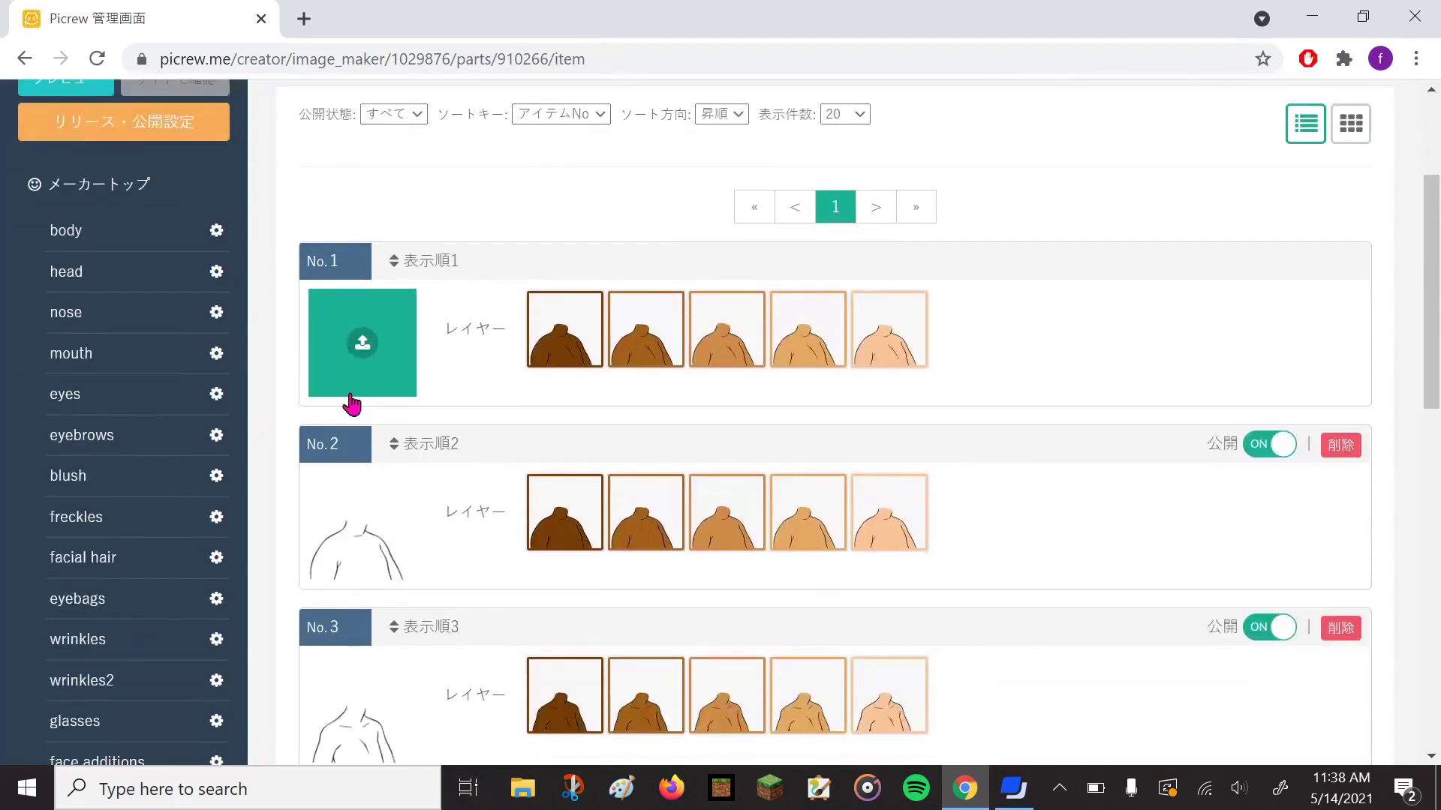
scroll(352, 406, "down", 10)
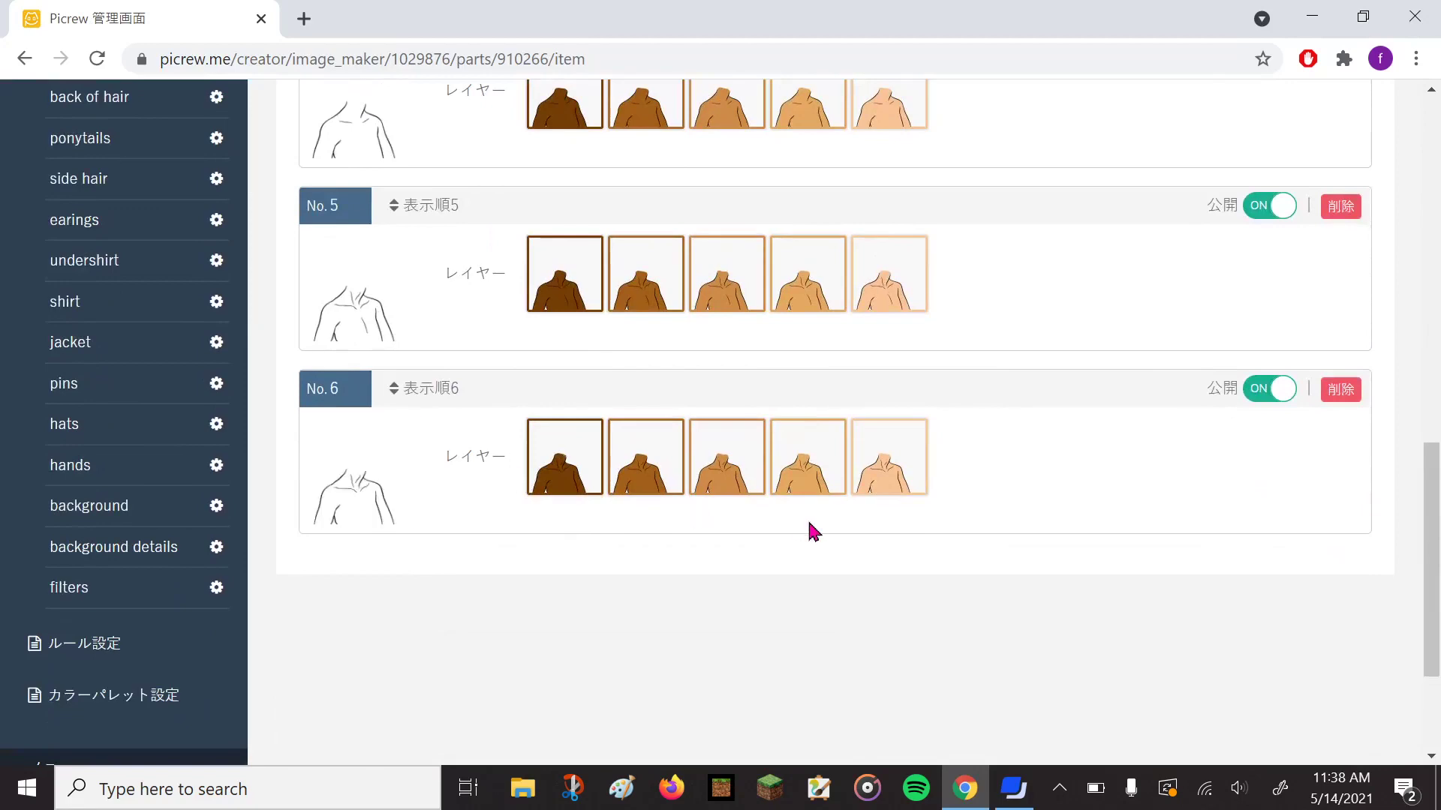
scroll(569, 561, "up", 13)
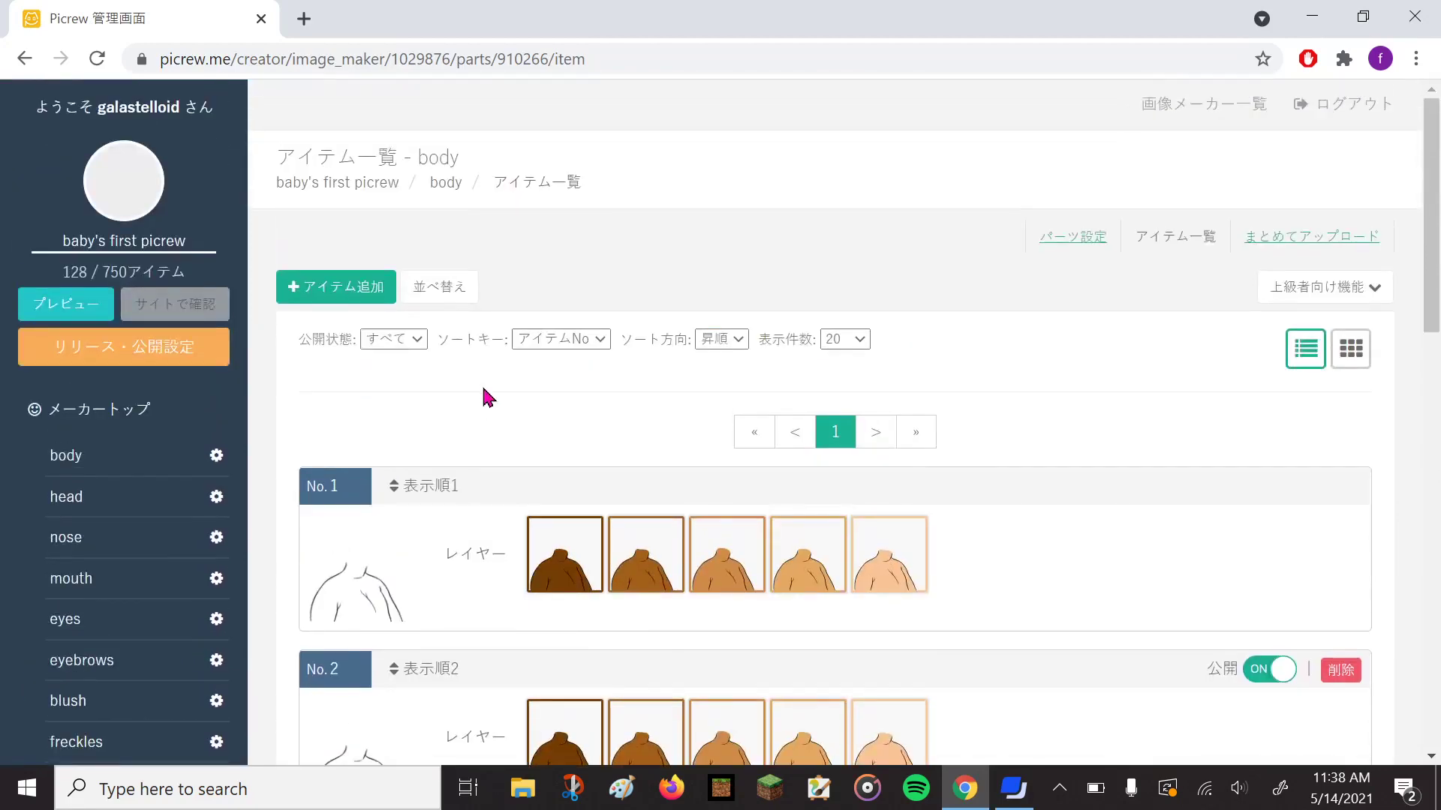
Return from the body item list to the maker's top page and locate the body part in the parts list.
scroll(483, 397, "down", 3)
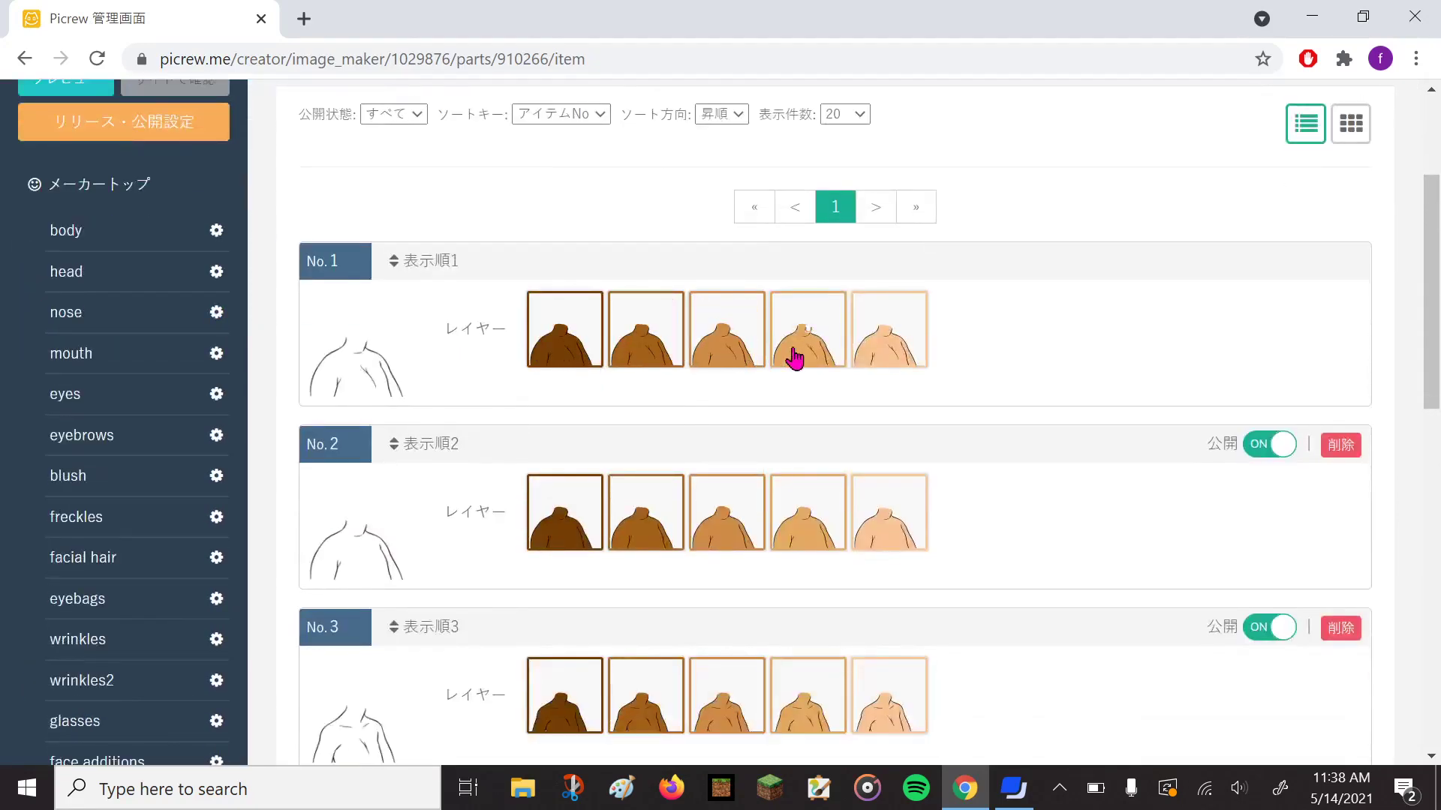
scroll(983, 333, "up", 3)
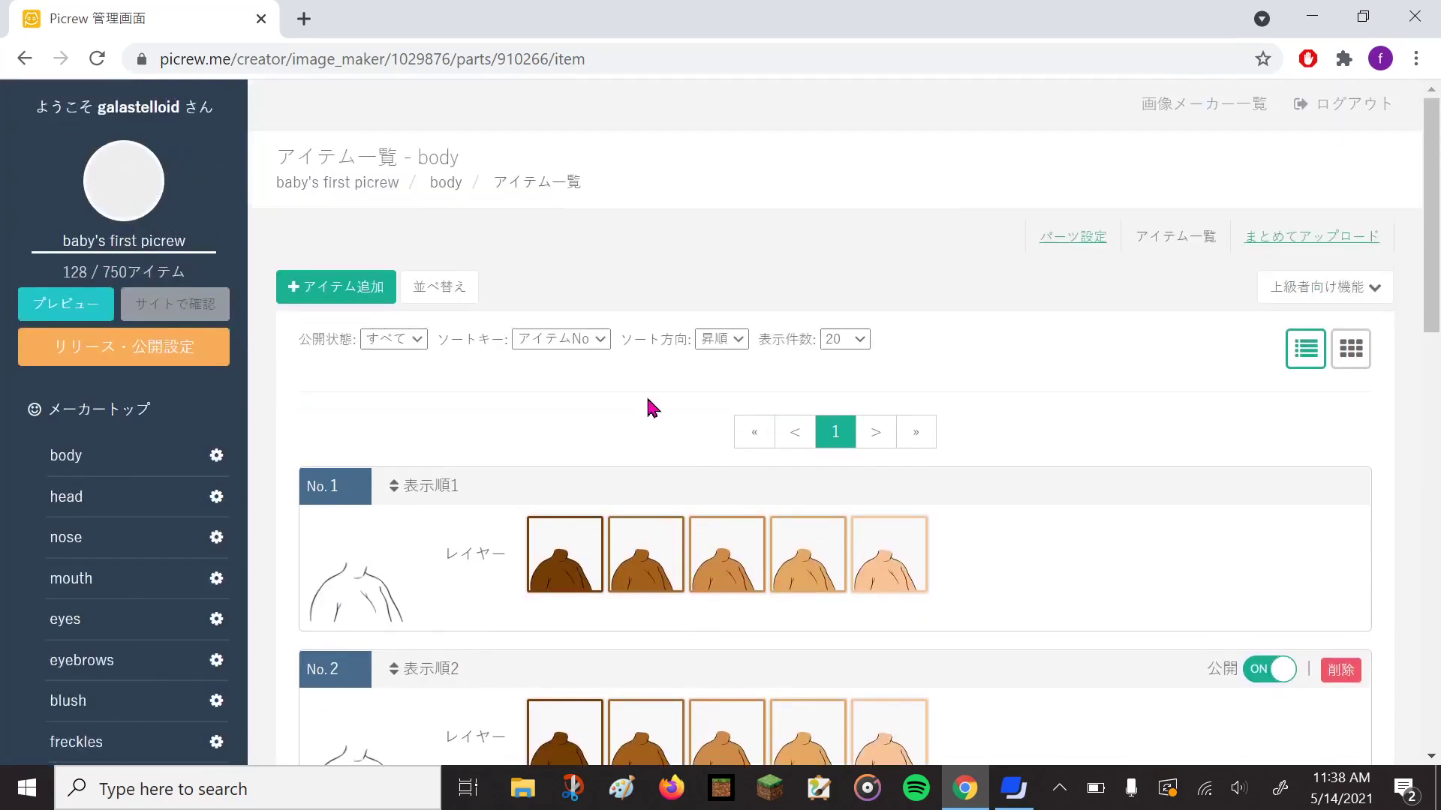
scroll(143, 428, "down", 1)
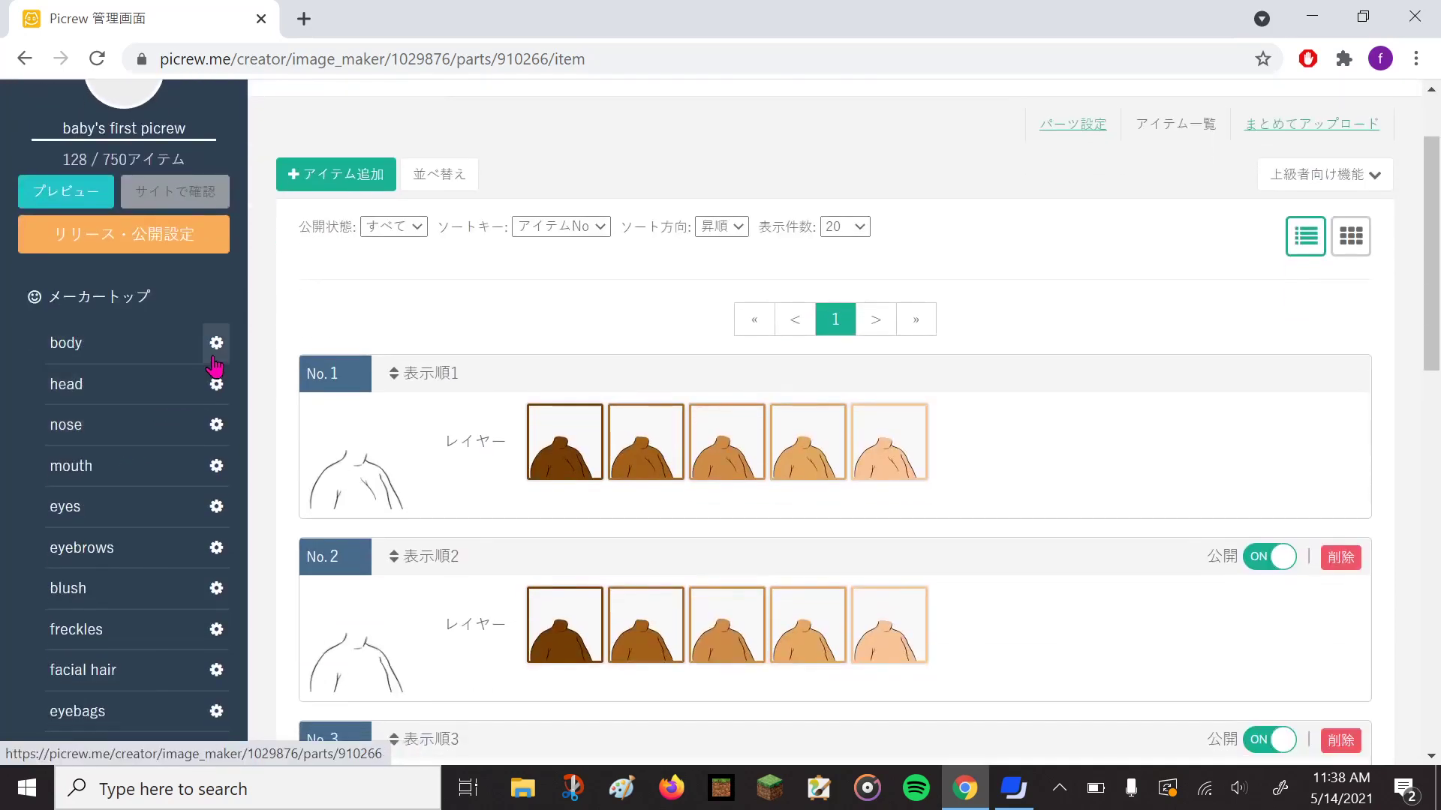
left_click(34, 300)
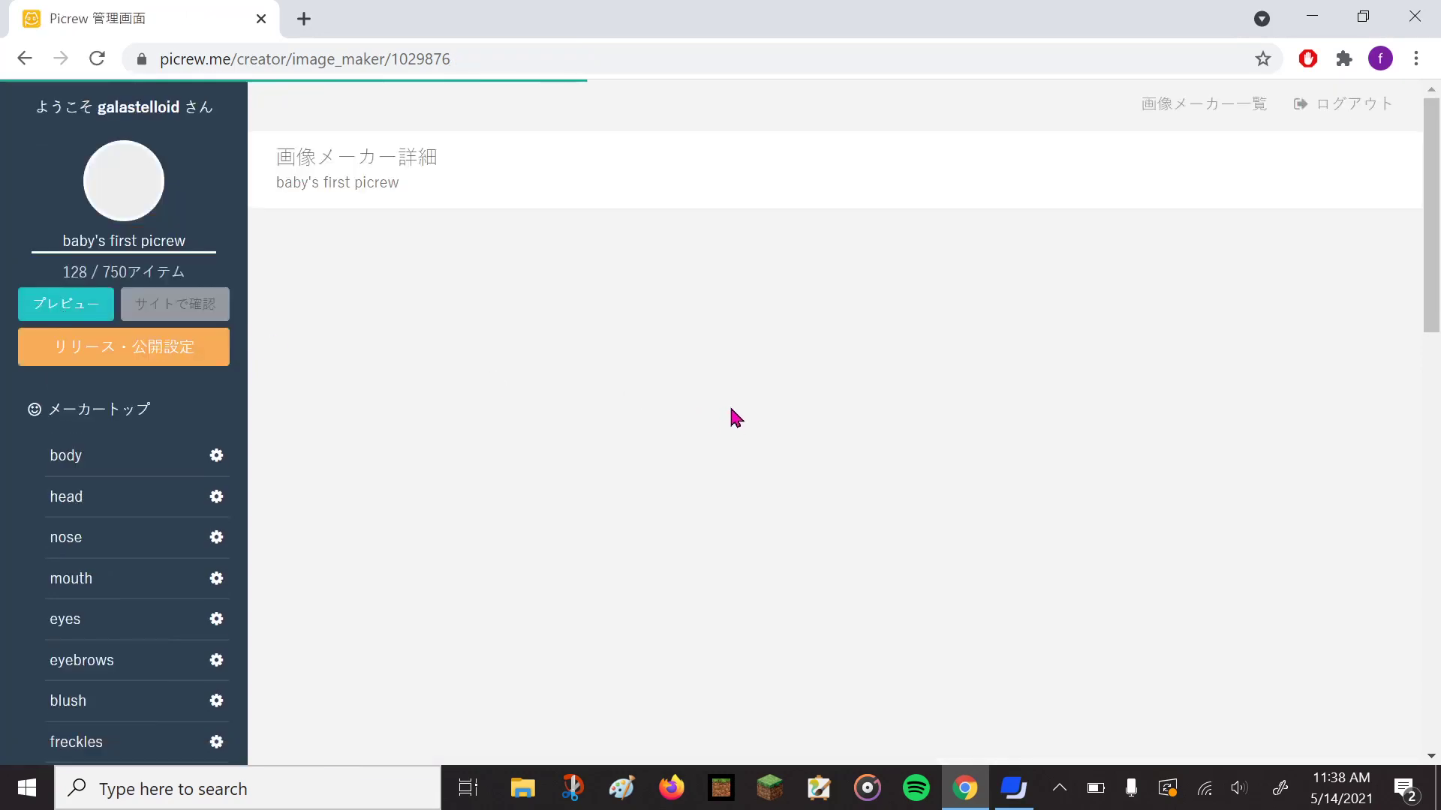
scroll(753, 373, "down", 4)
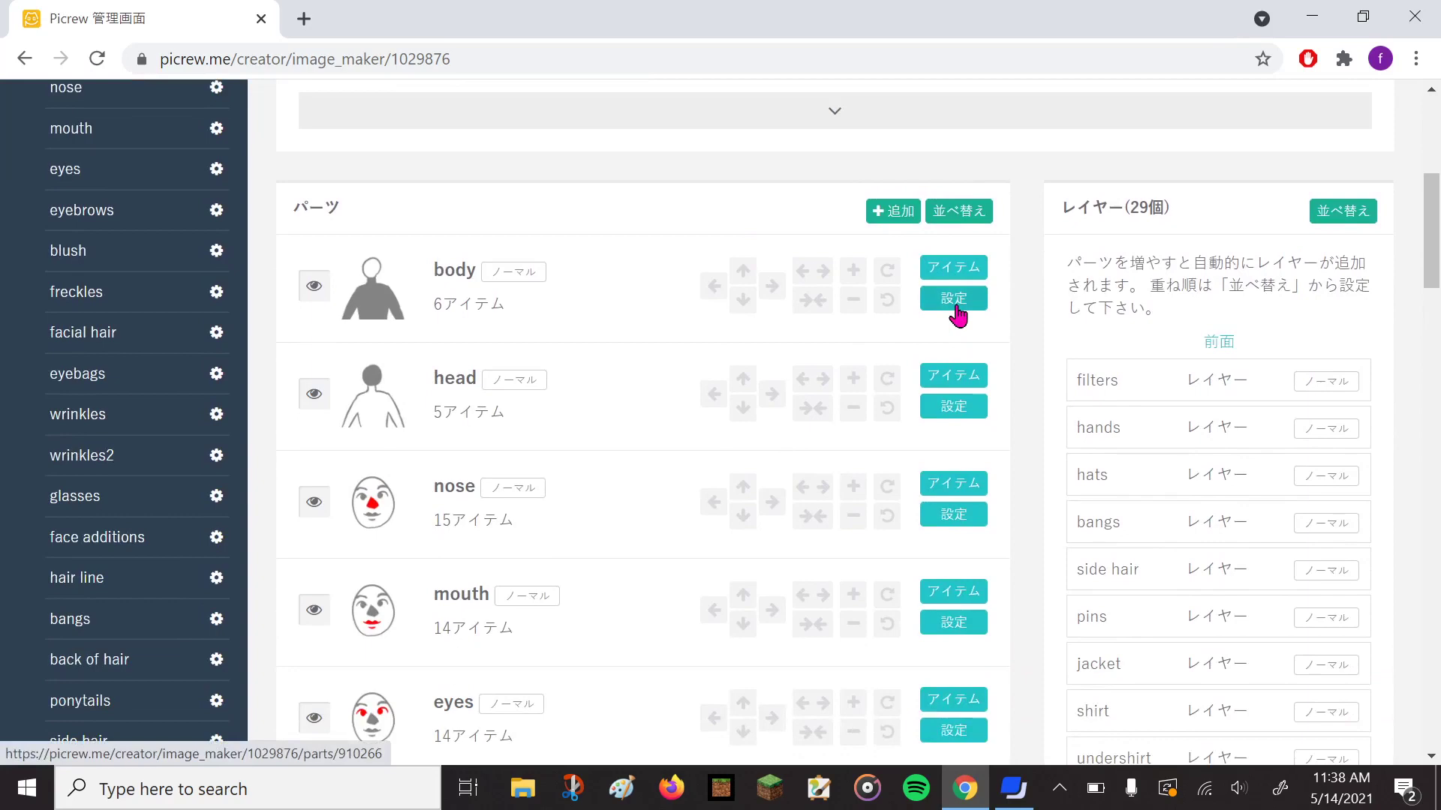
scroll(958, 315, "up", 3)
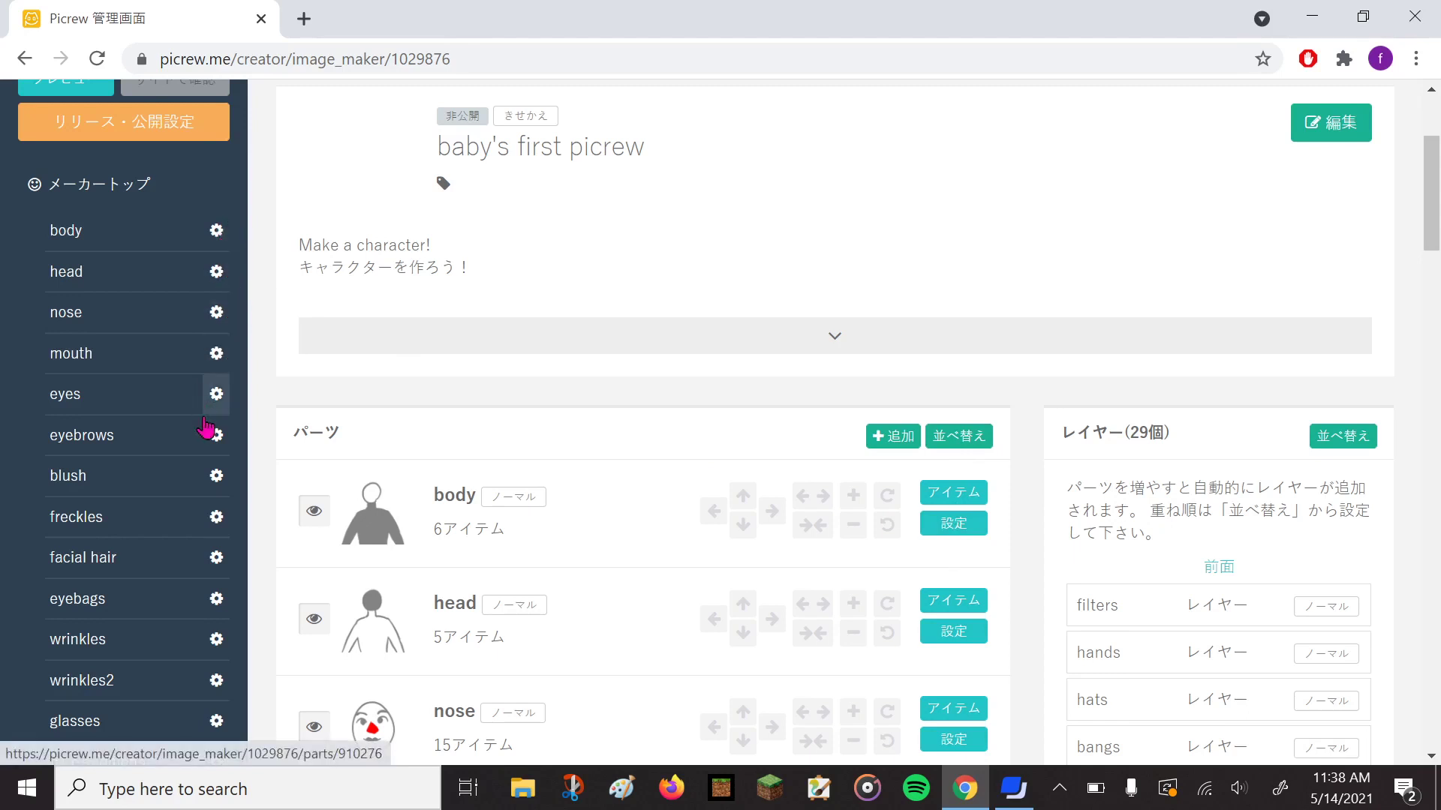
Open the body part's settings page and review its position, movement, scaling and rotation settings.
left_click(953, 530)
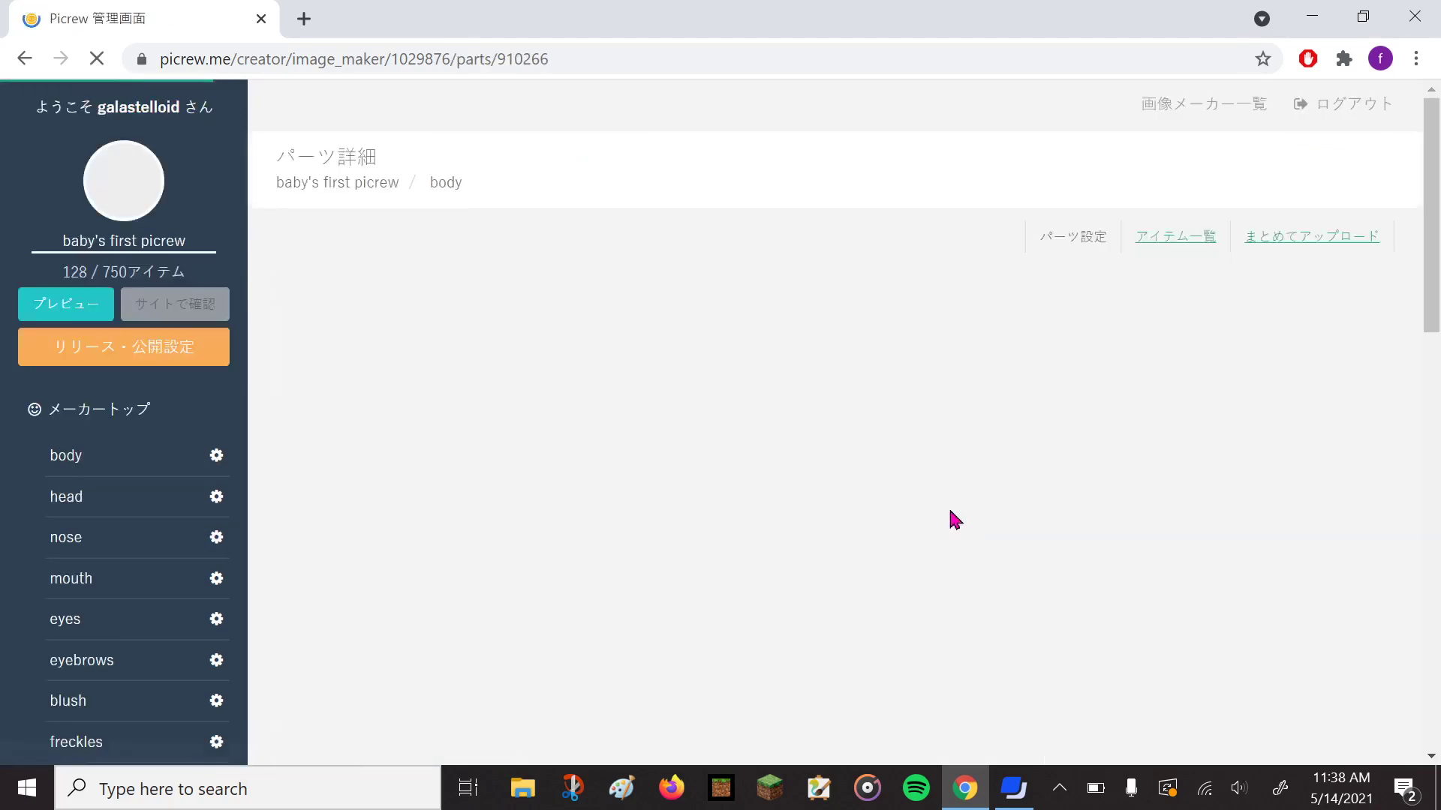
scroll(894, 305, "down", 5)
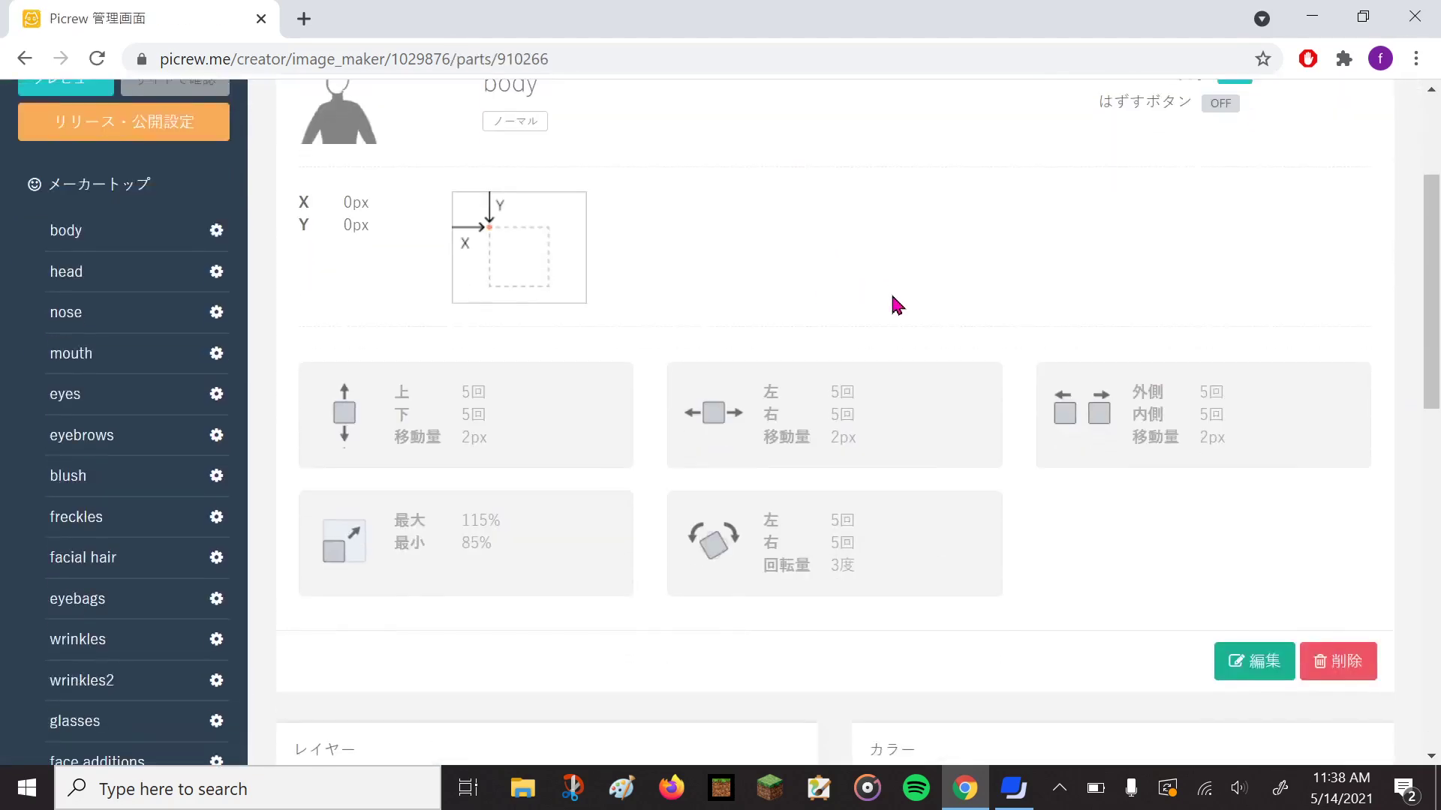
scroll(897, 306, "up", 4)
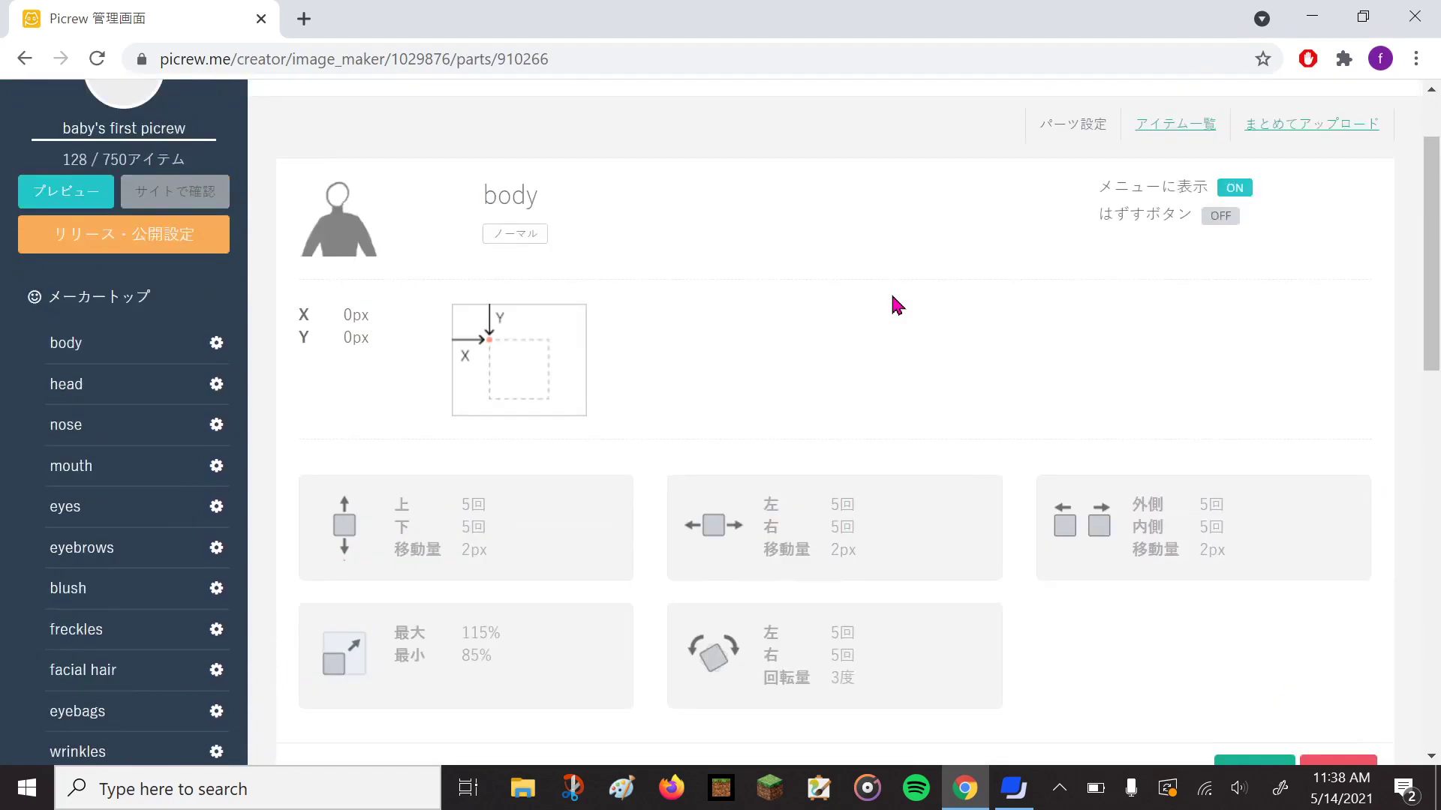
scroll(897, 305, "down", 1)
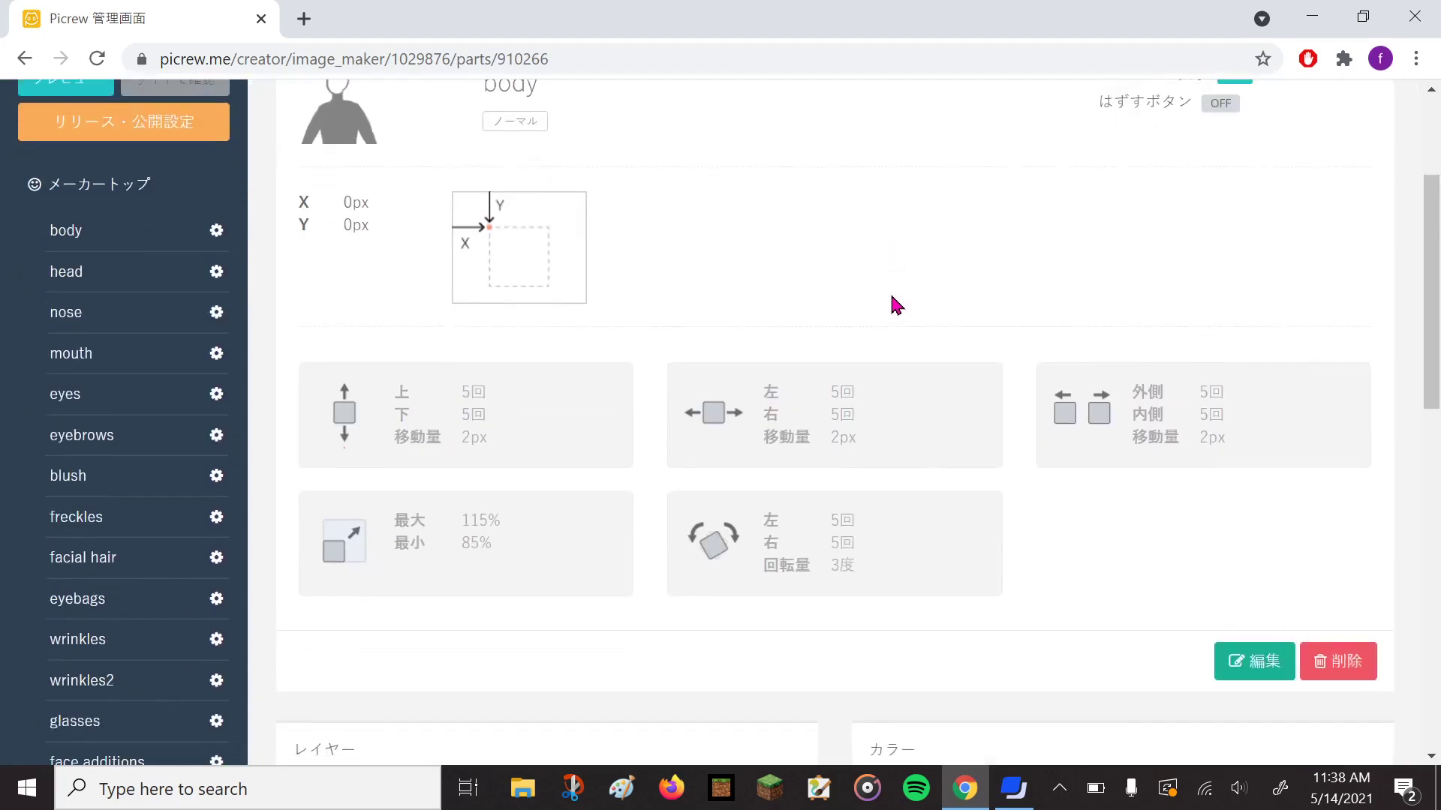
Call up the deletion confirmation for the body part and cancel it.
left_click(1341, 666)
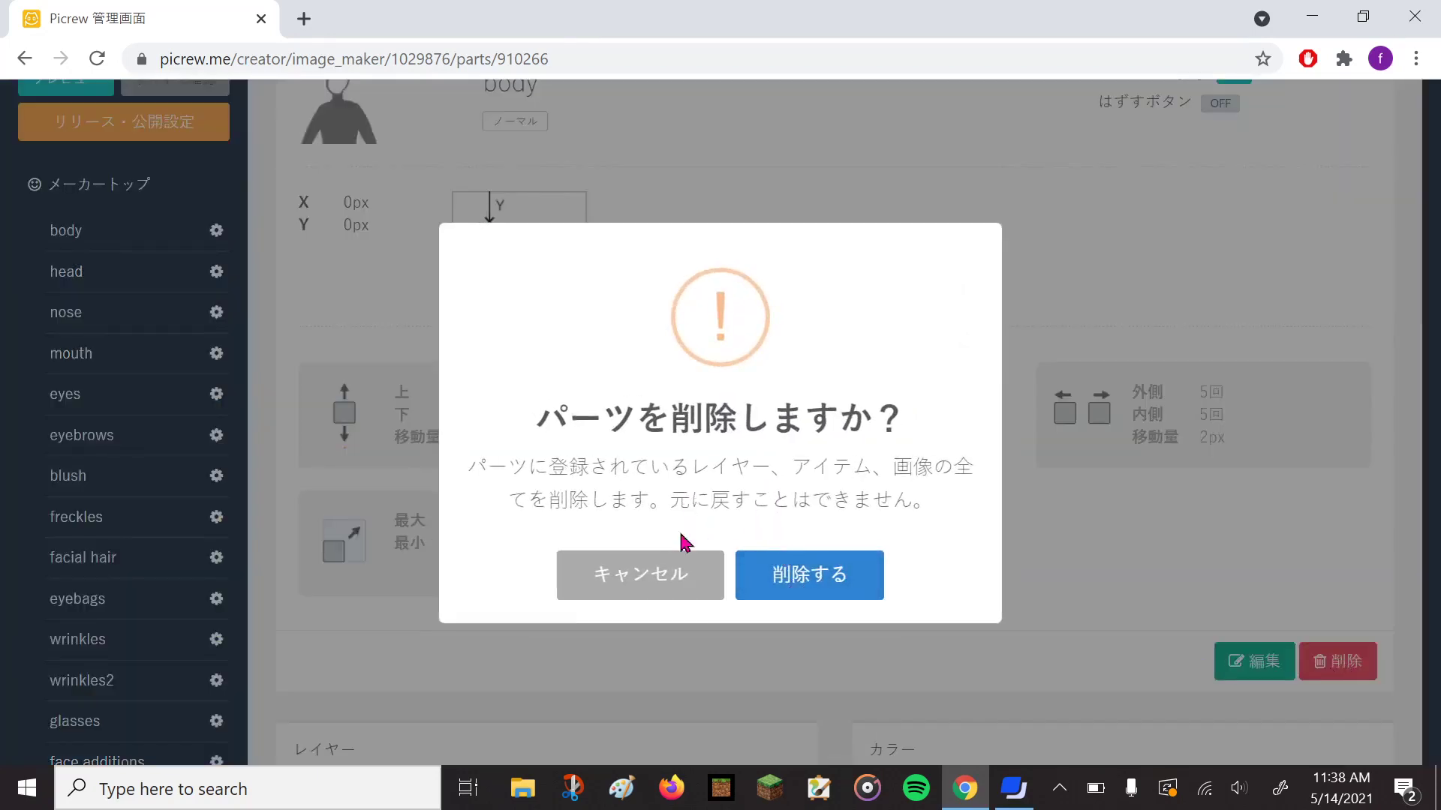
left_click(636, 582)
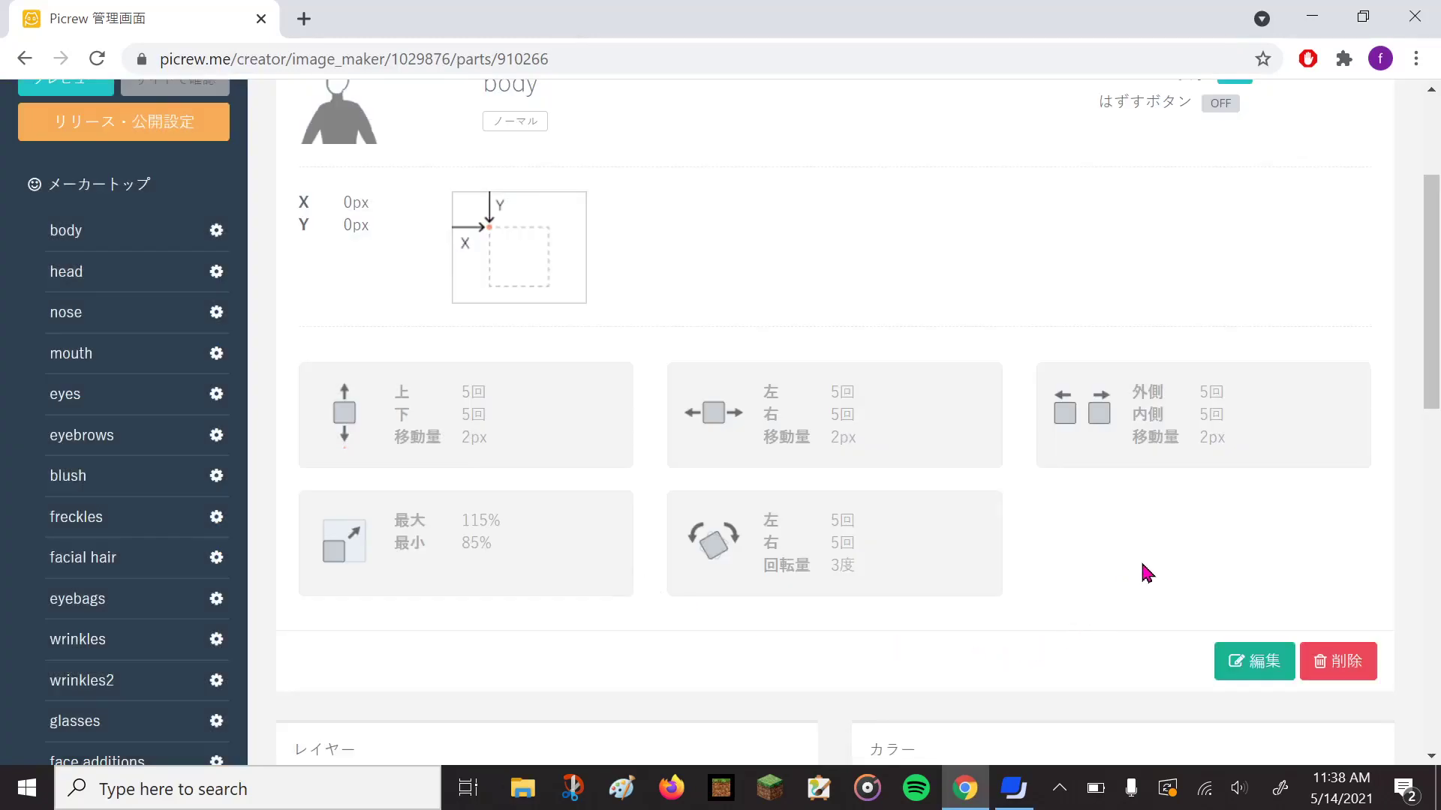
Open the body part's settings for editing and translate the page to English.
left_click(1241, 663)
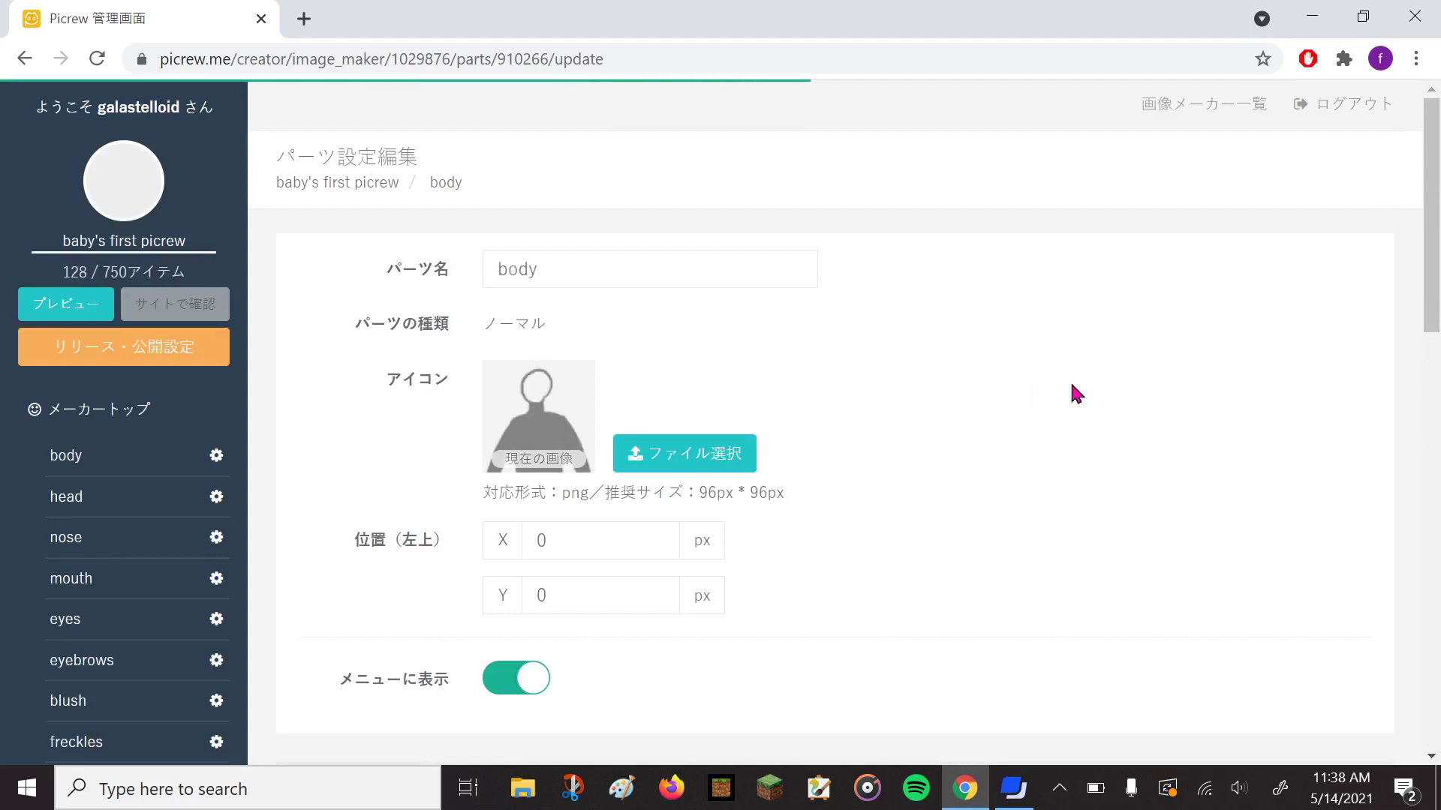
right_click(1073, 318)
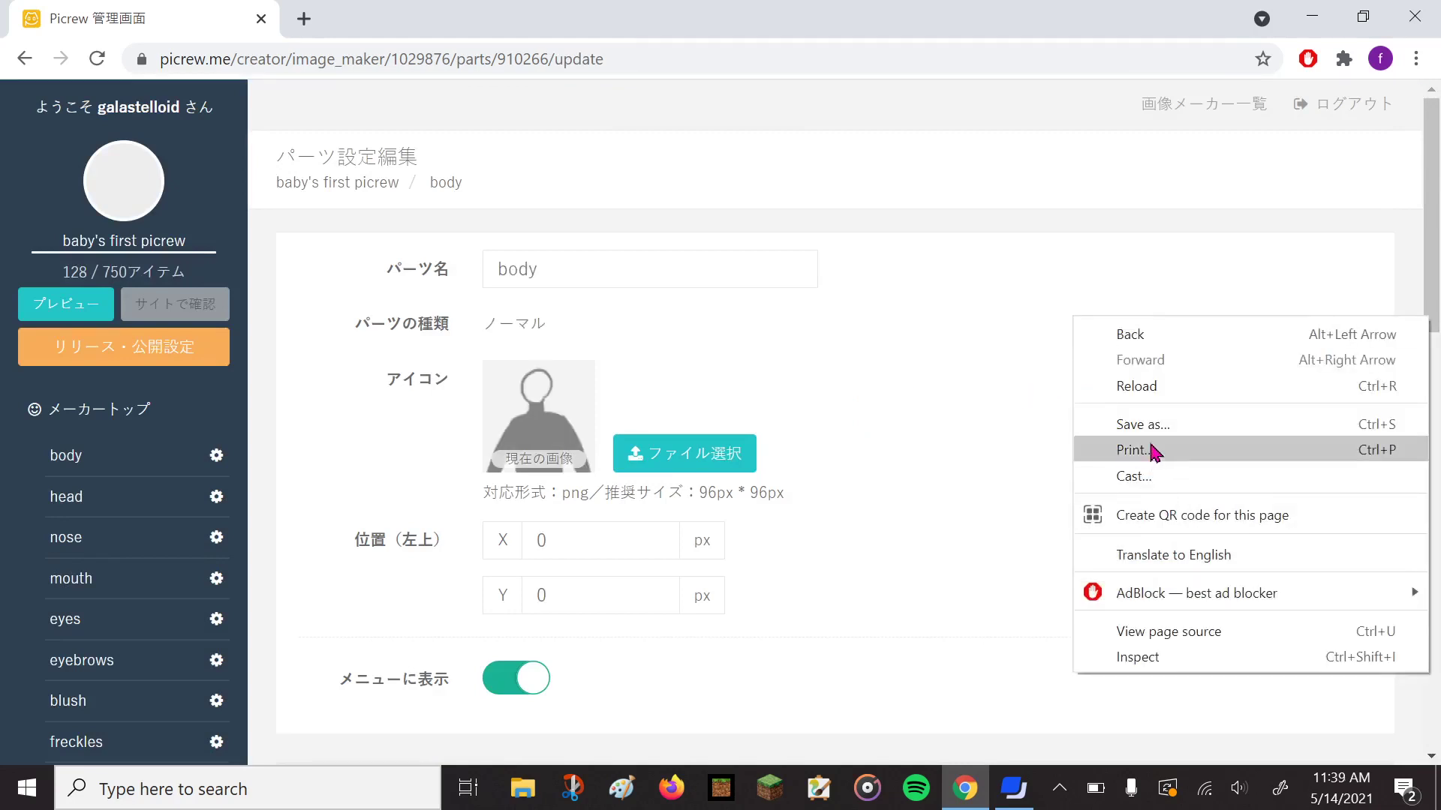
left_click(1168, 557)
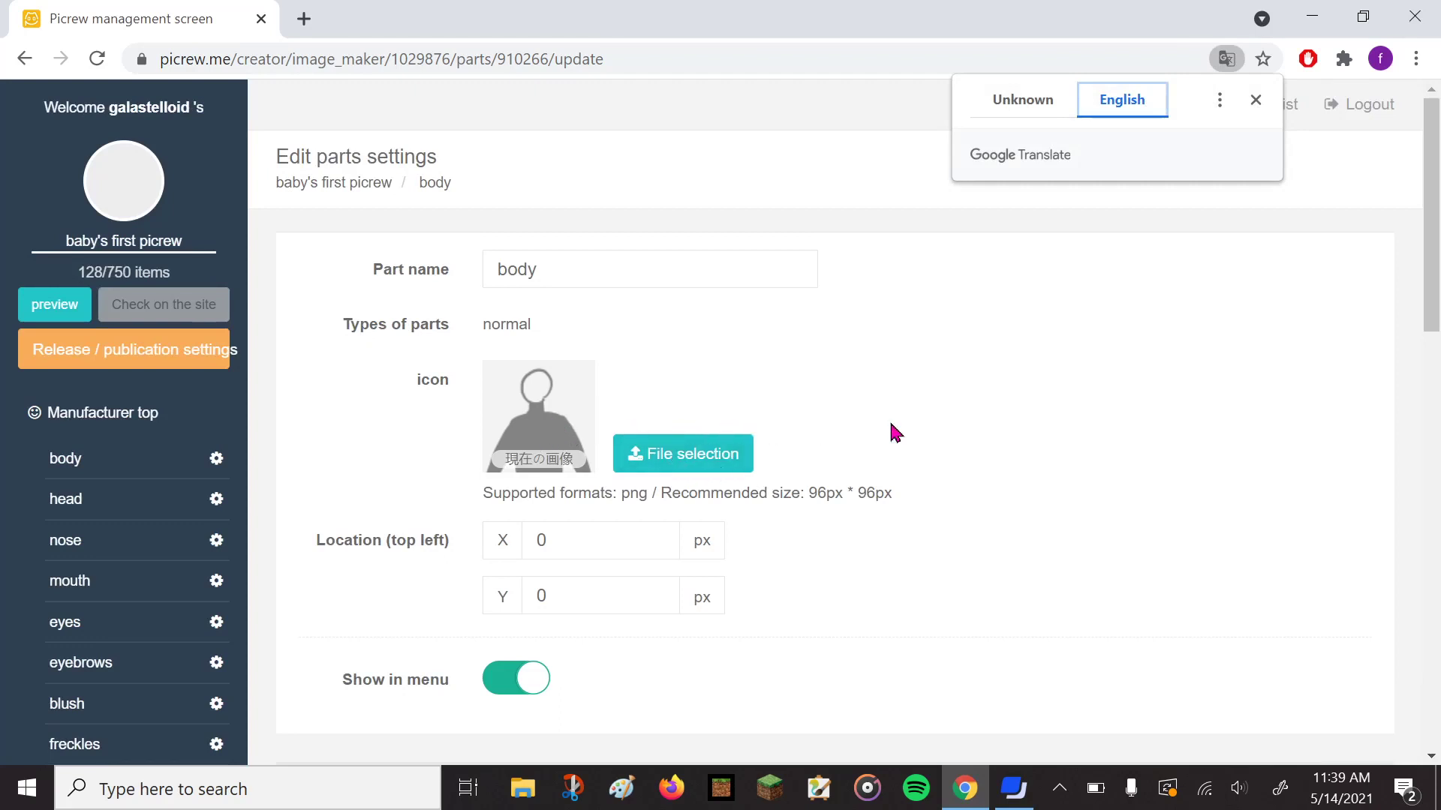
Examine the body part's icon, location, menu visibility, remove button, movement, resize and rotation options, dismissing the translation popup.
scroll(931, 373, "down", 2)
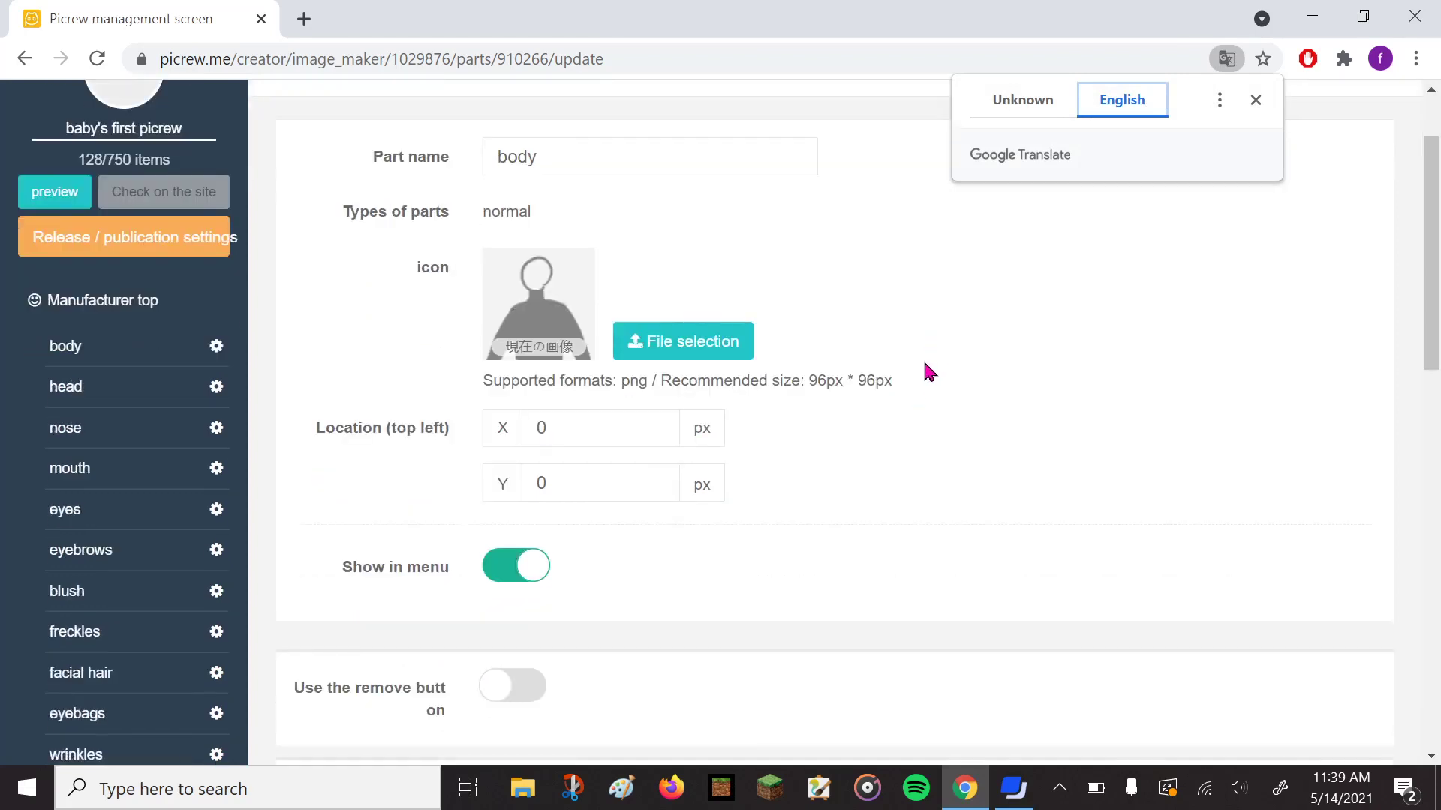
scroll(929, 373, "down", 4)
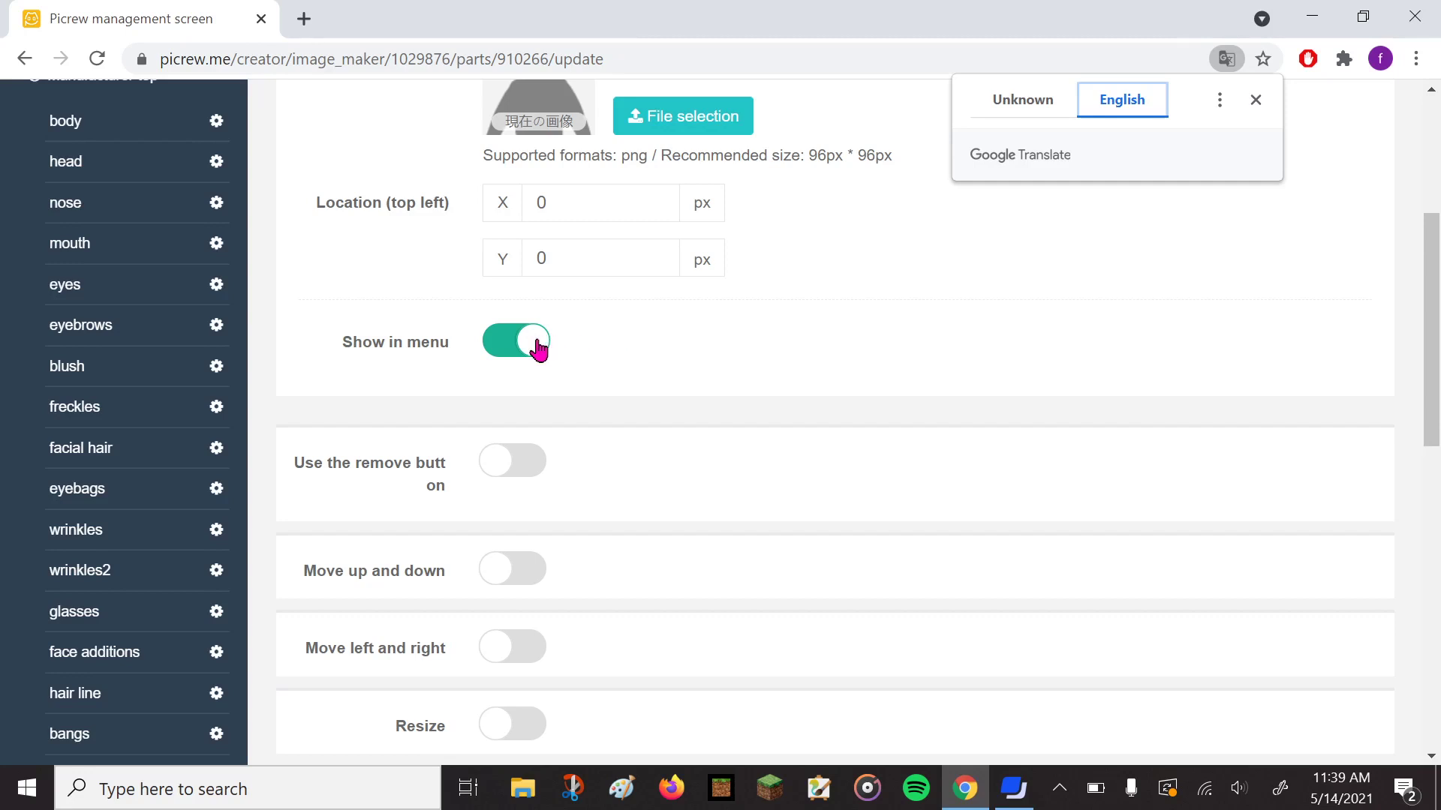
scroll(601, 342, "down", 5)
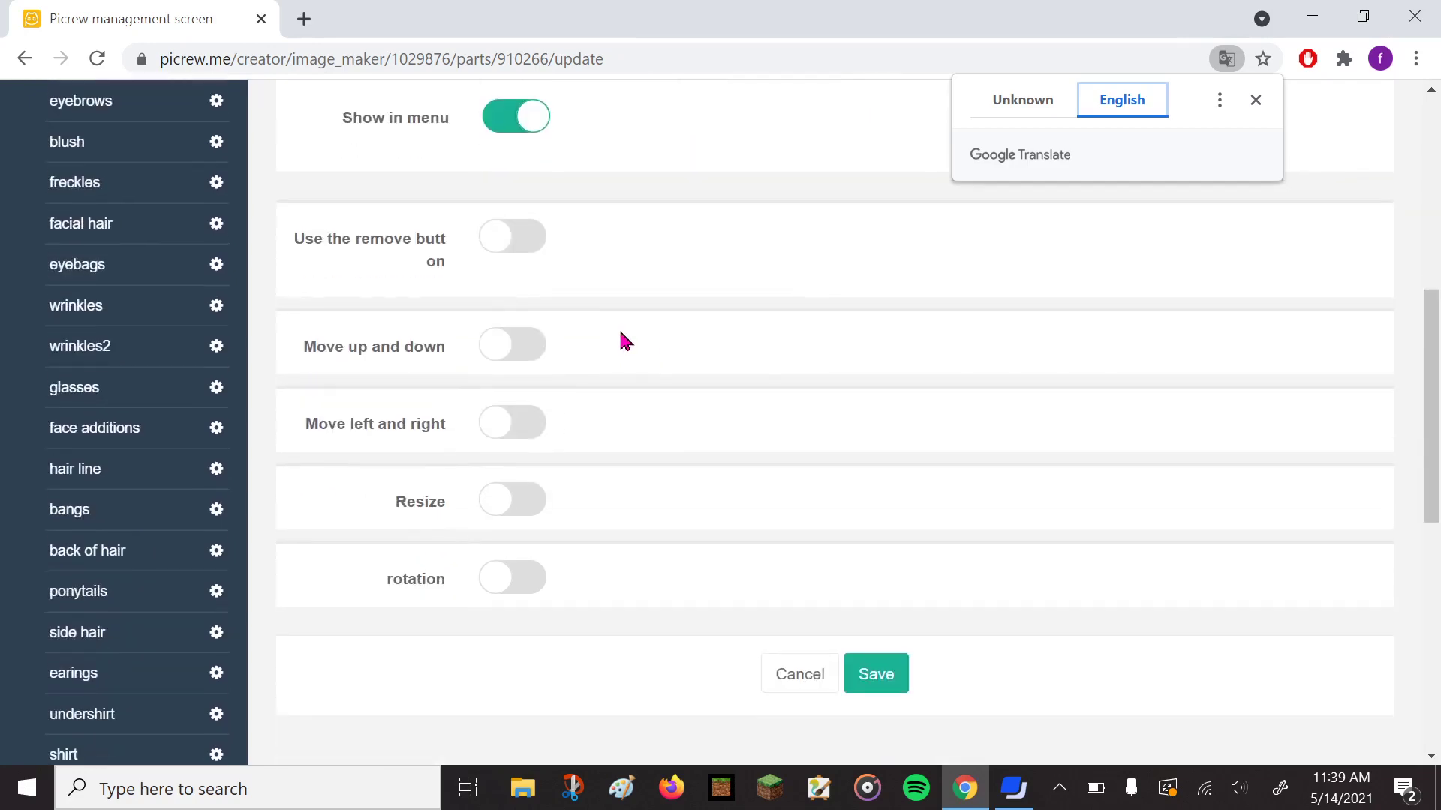
scroll(813, 464, "up", 5)
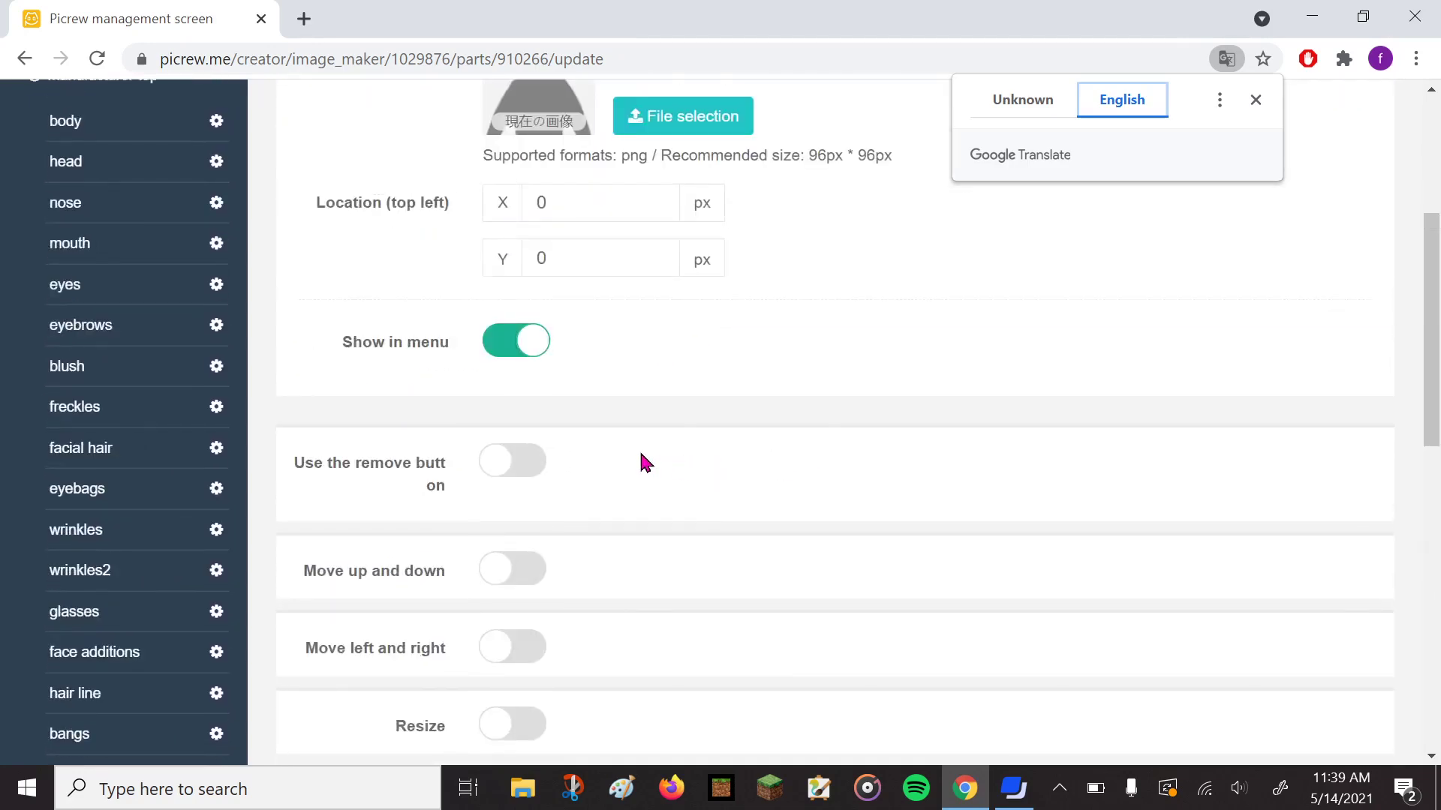
scroll(481, 435, "down", 1)
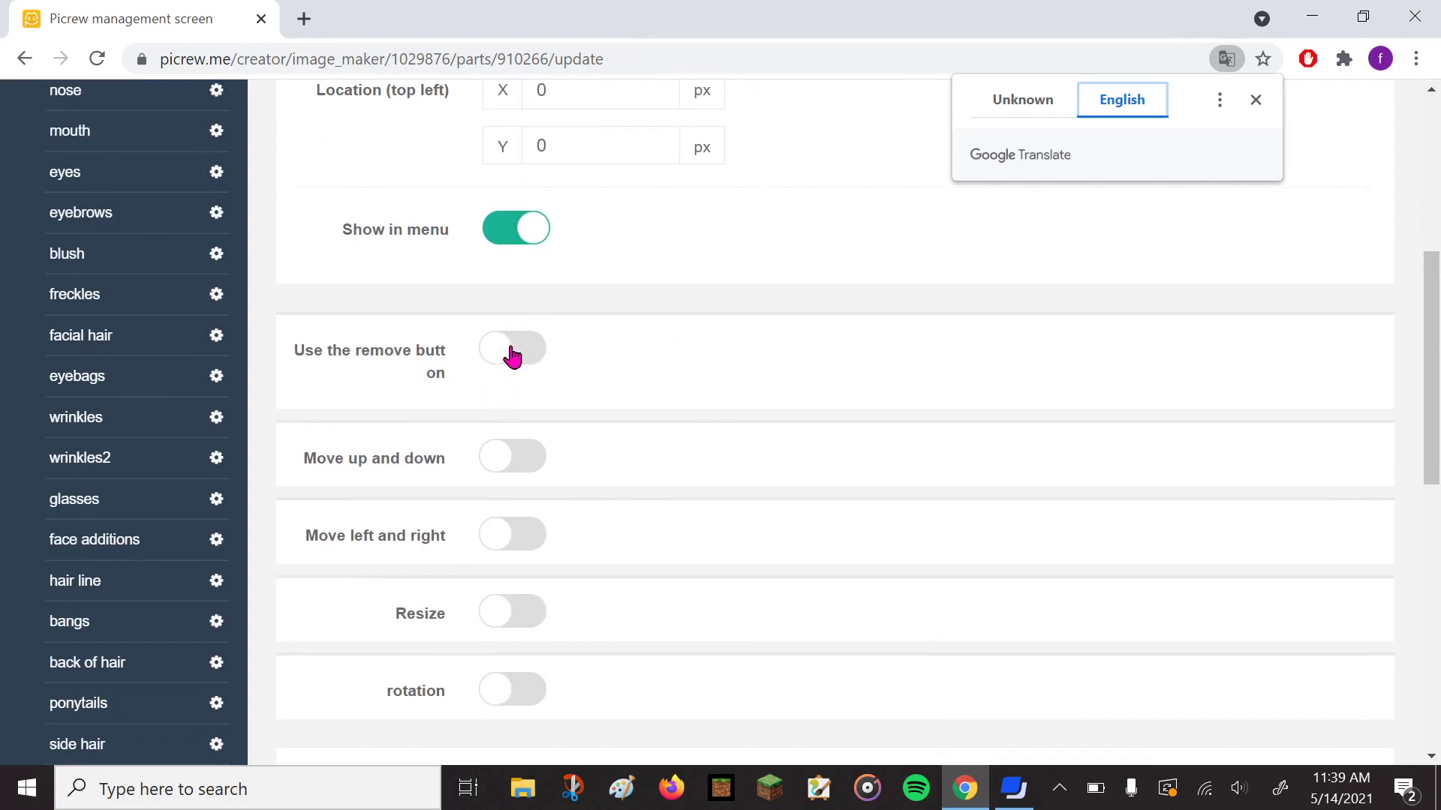
scroll(537, 386, "up", 2)
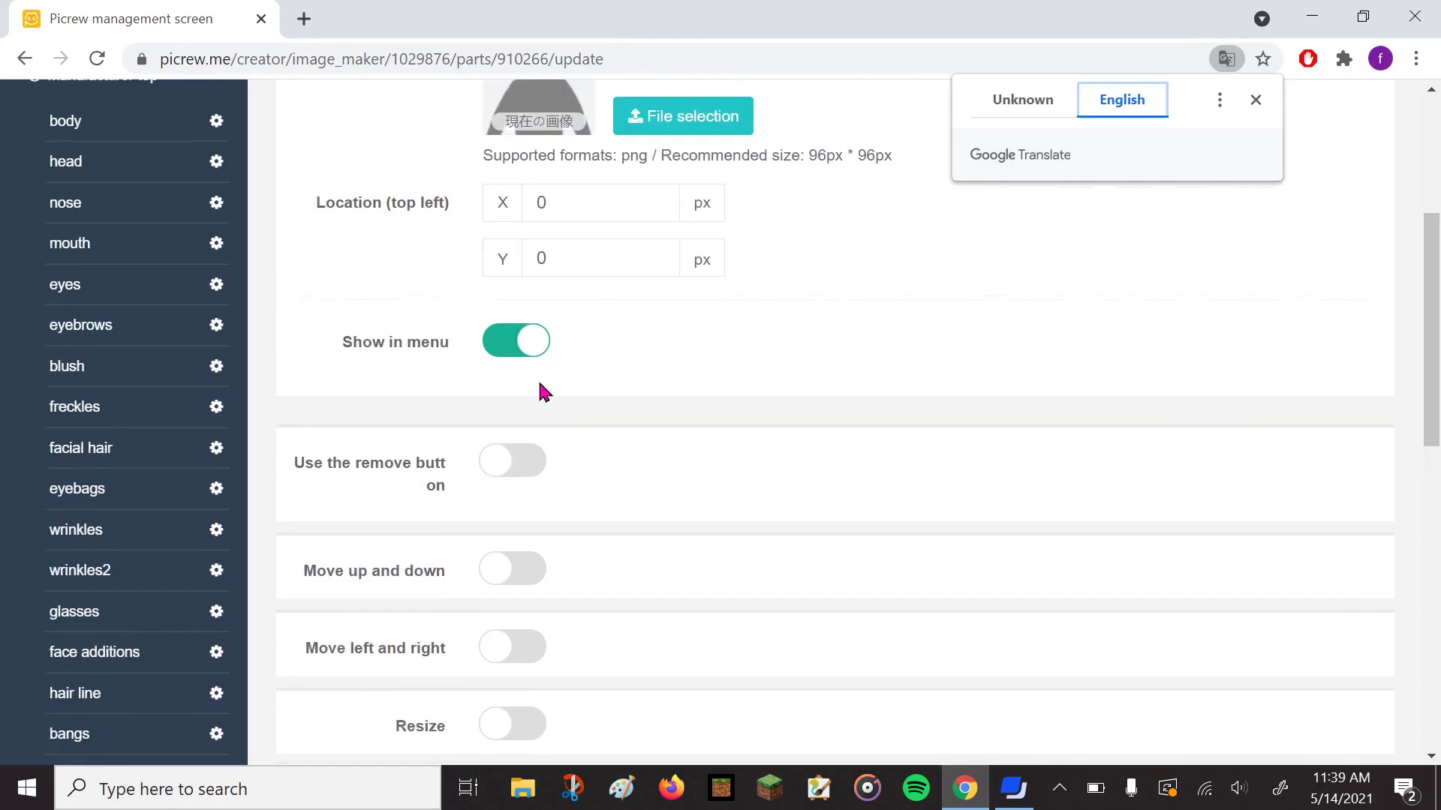
left_click(1255, 99)
scroll(653, 383, "up", 5)
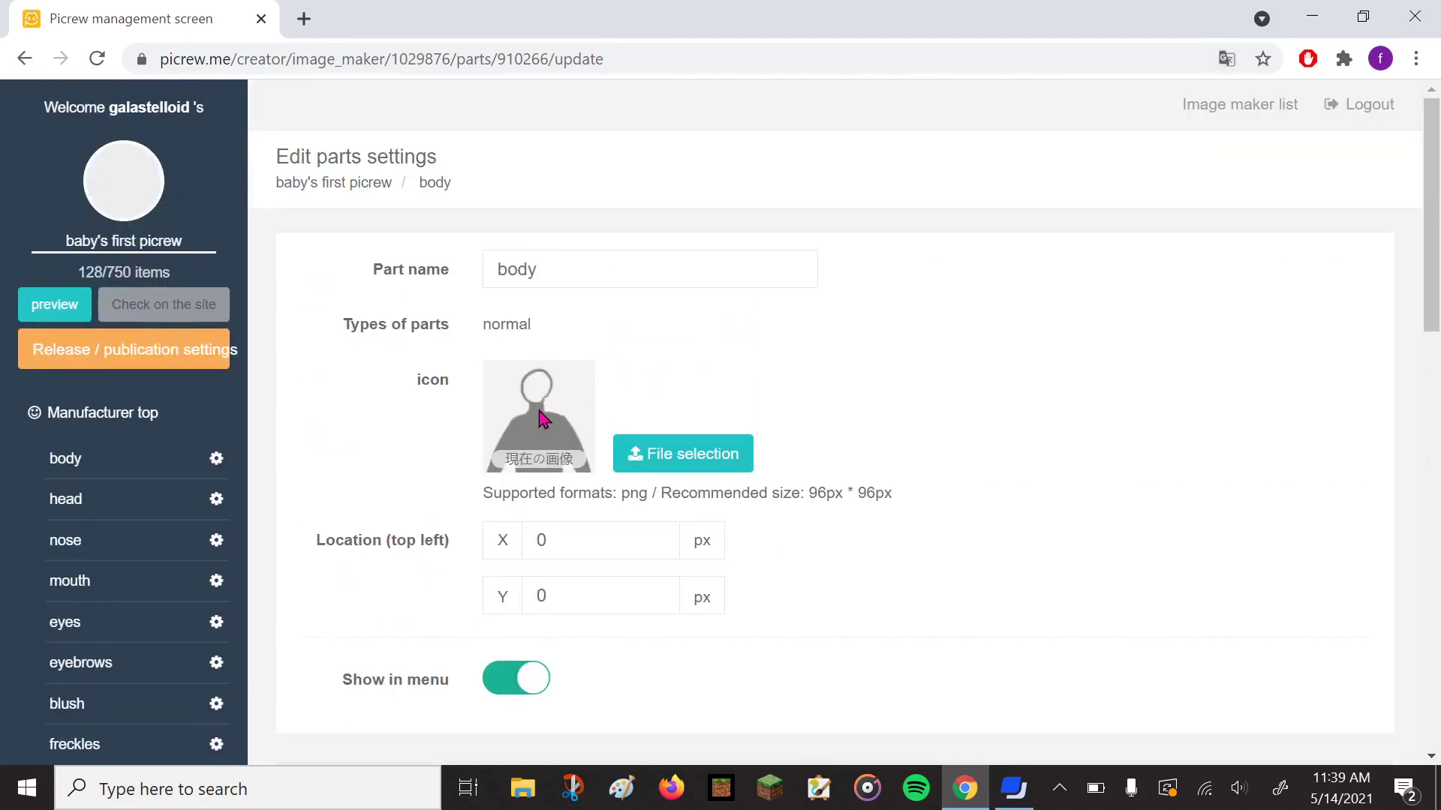
scroll(545, 419, "down", 2)
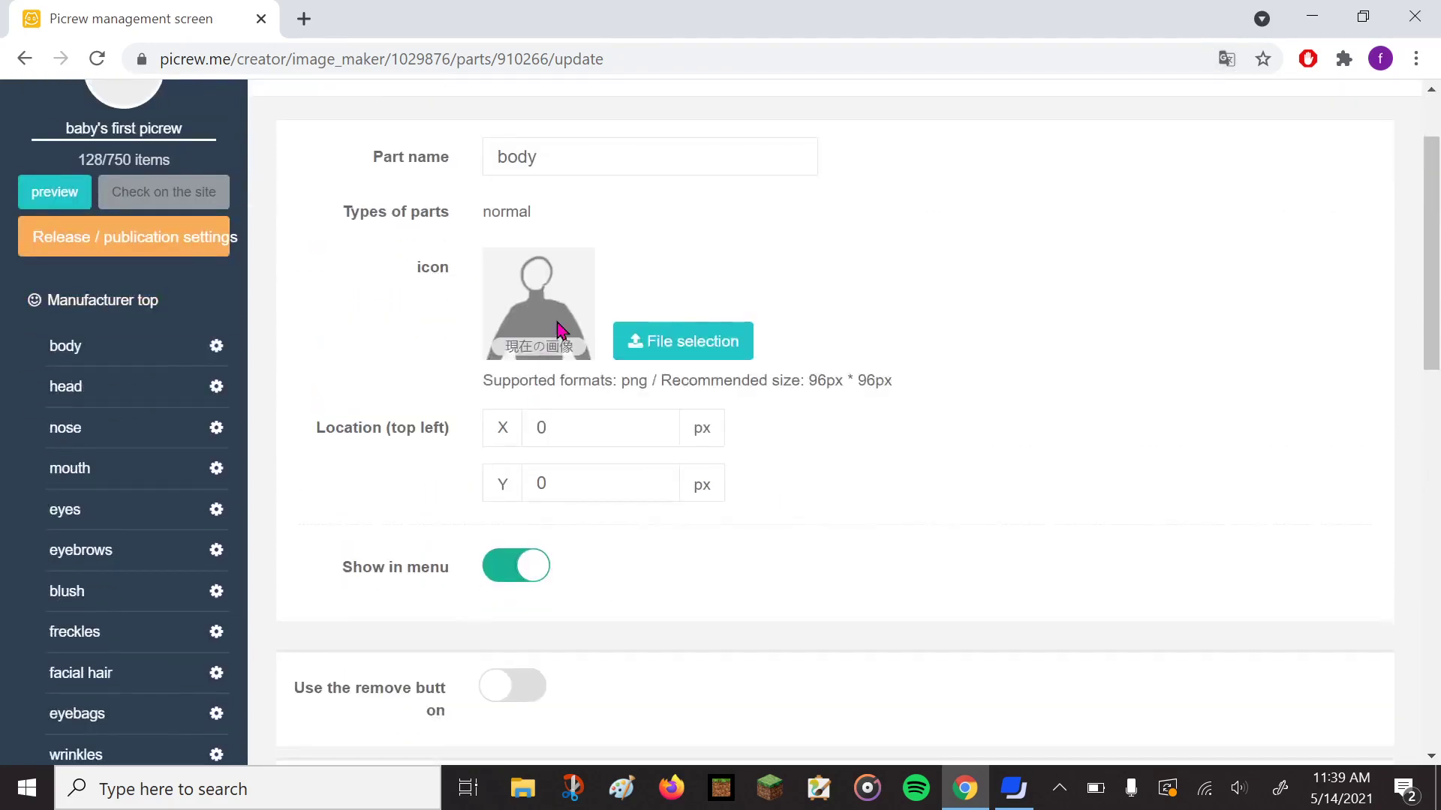
scroll(559, 325, "down", 6)
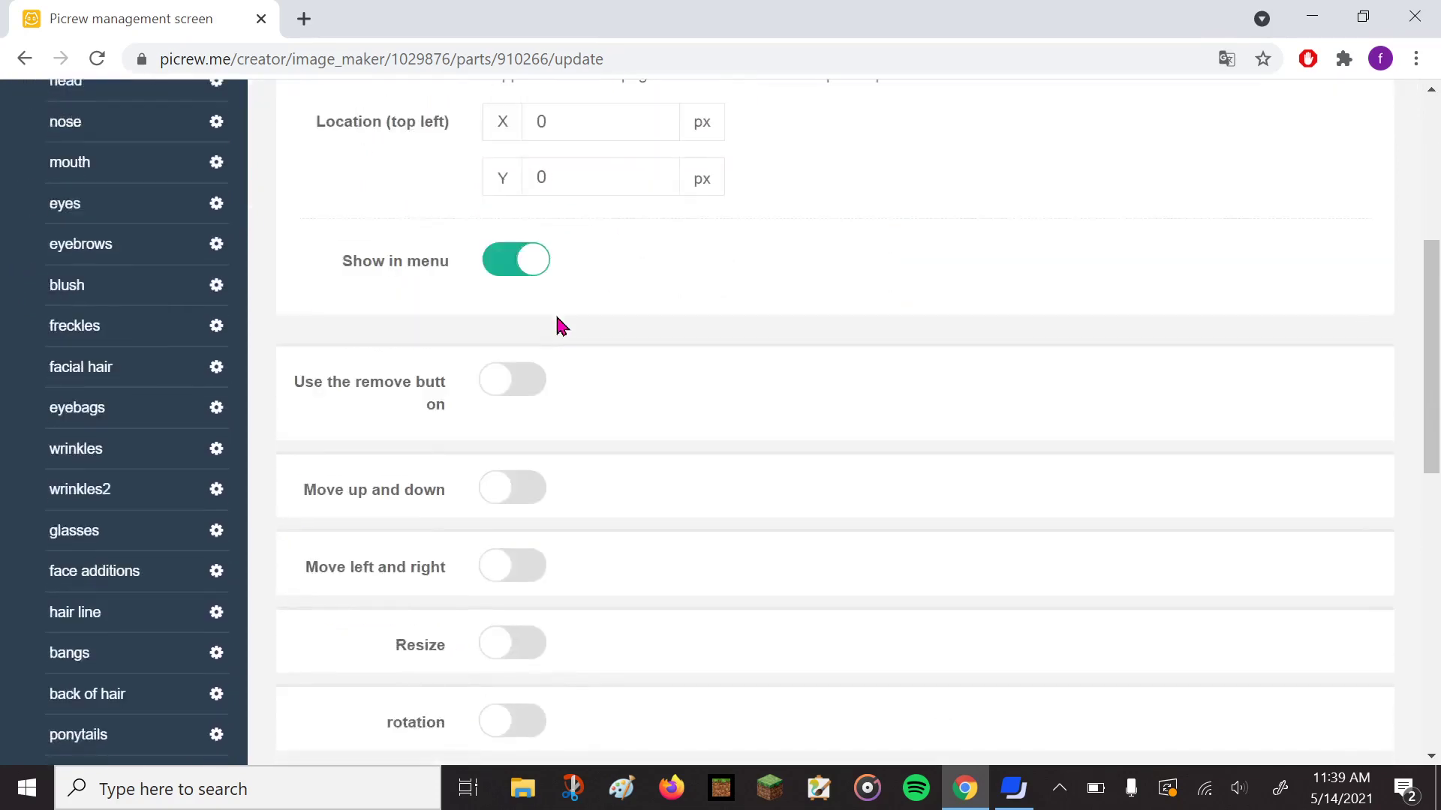
scroll(592, 308, "up", 2)
scroll(593, 313, "up", 4)
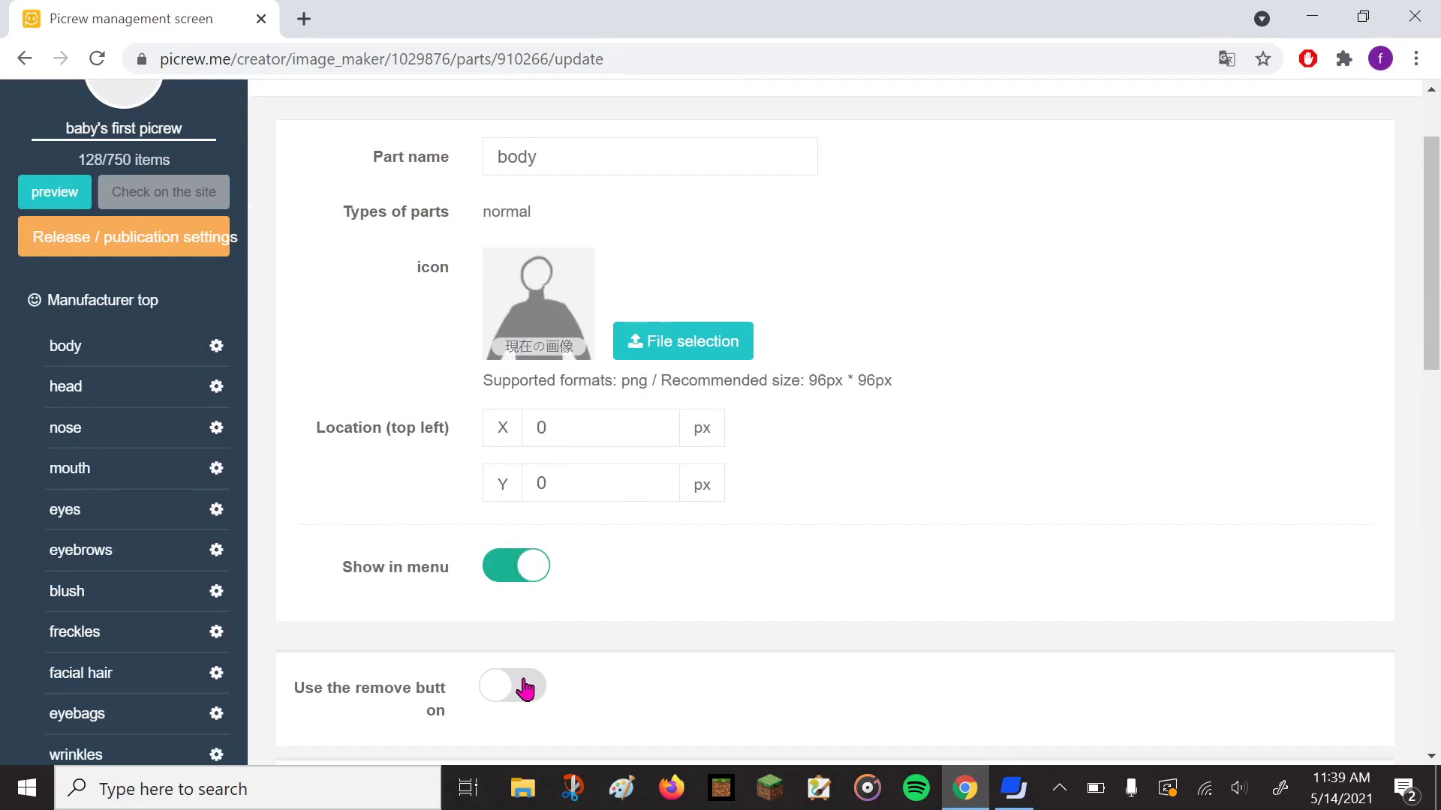
scroll(173, 255, "up", 2)
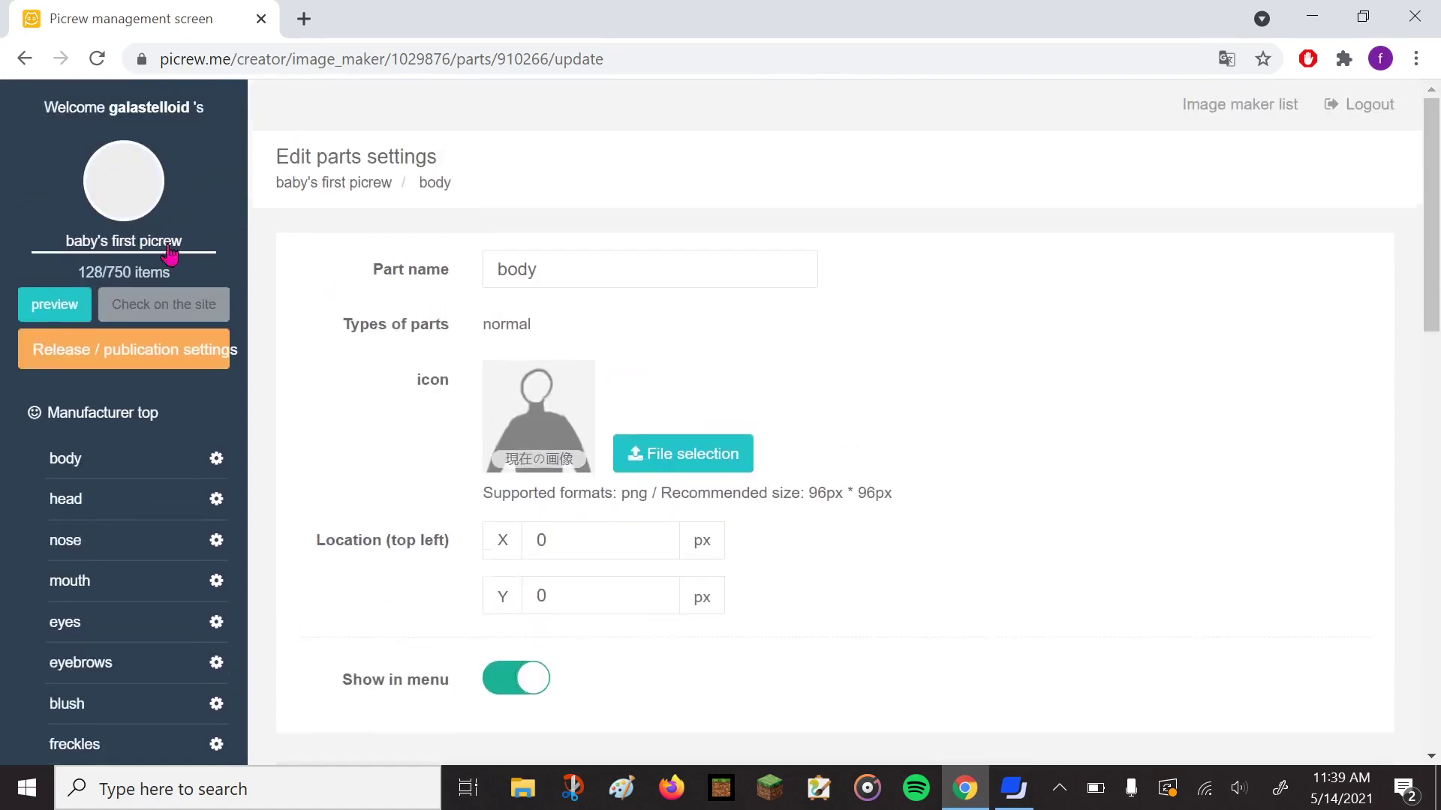
Open the preview of "baby's first picrew" and remove the character's eyebrows with the empty X item.
left_click(60, 312)
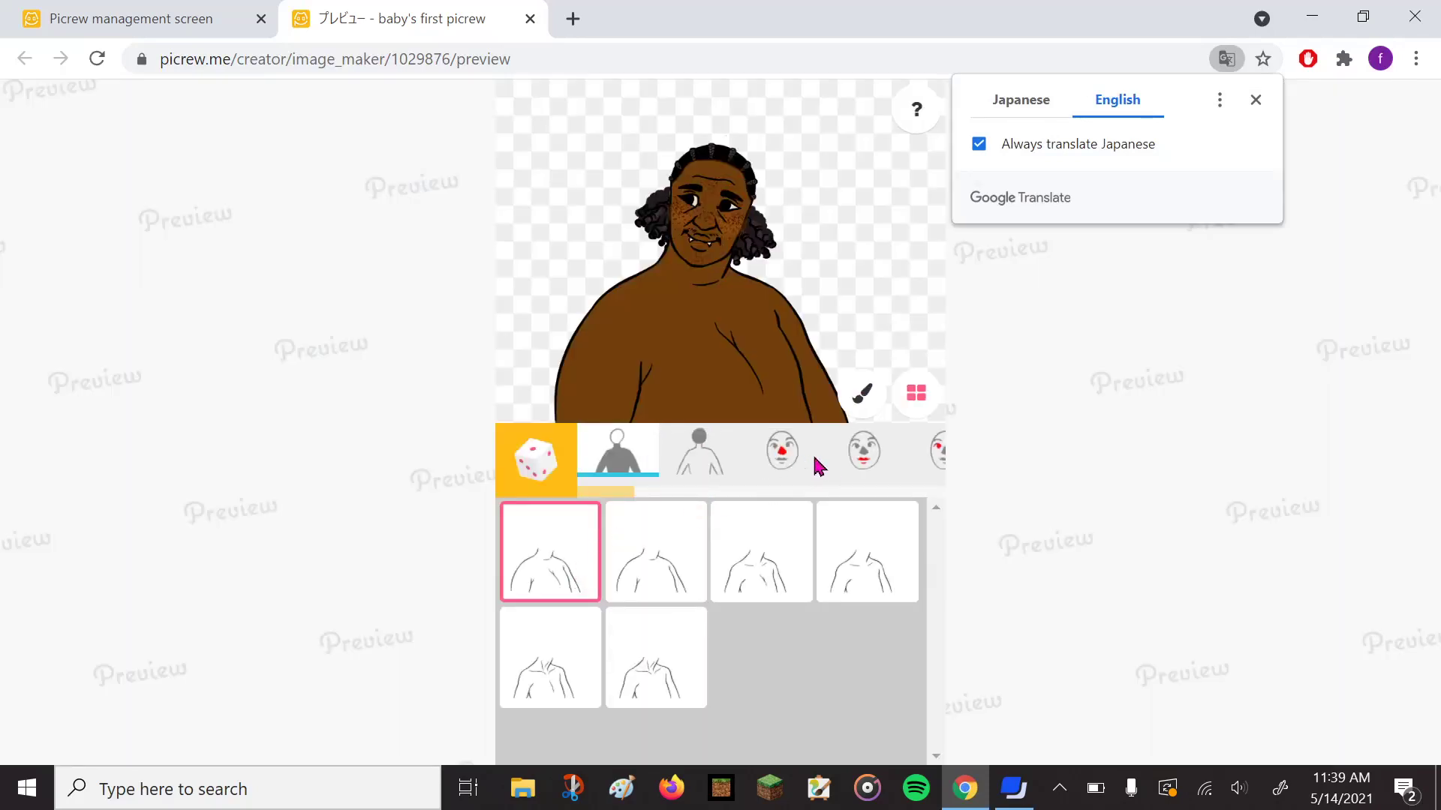
left_click_drag(631, 492, 671, 503)
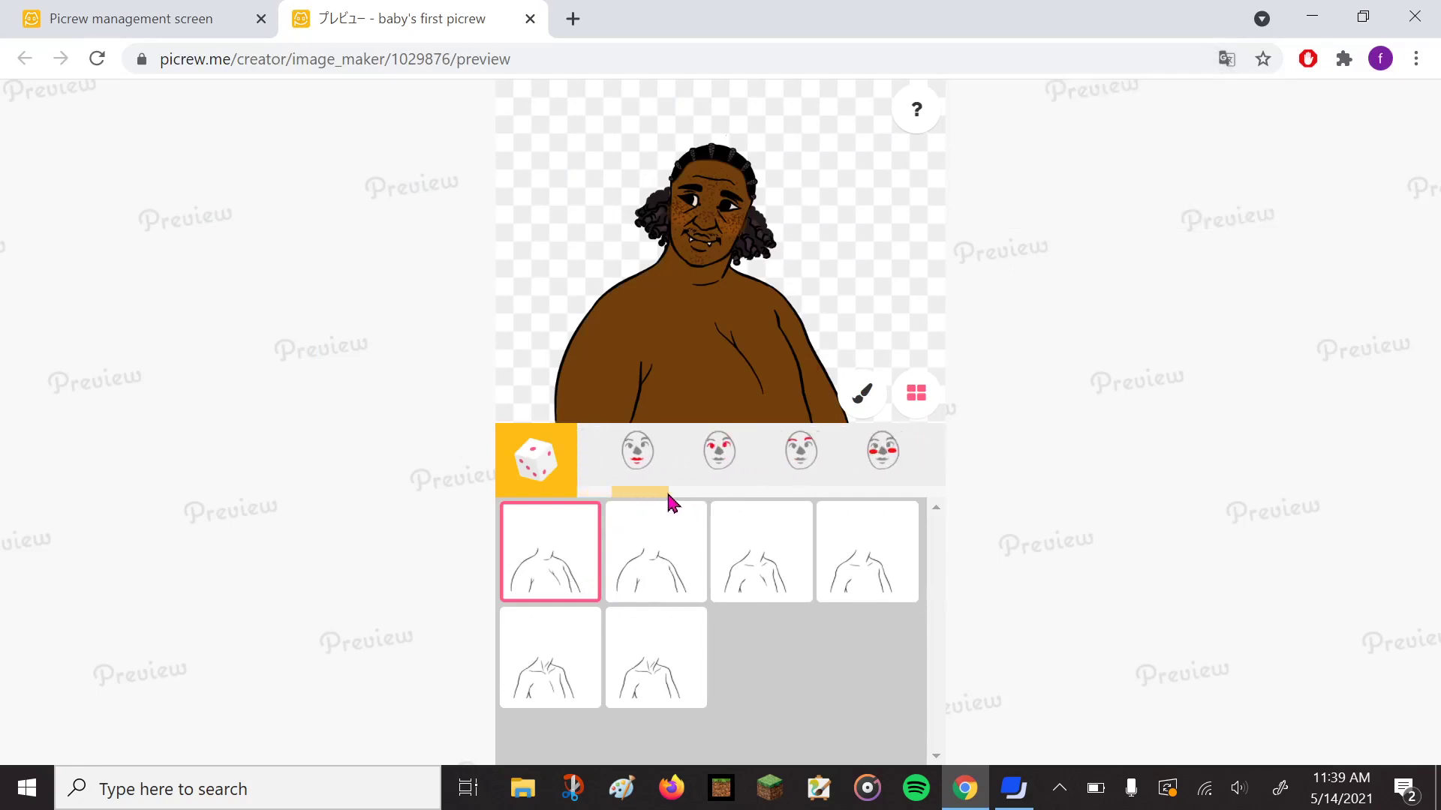
left_click(790, 466)
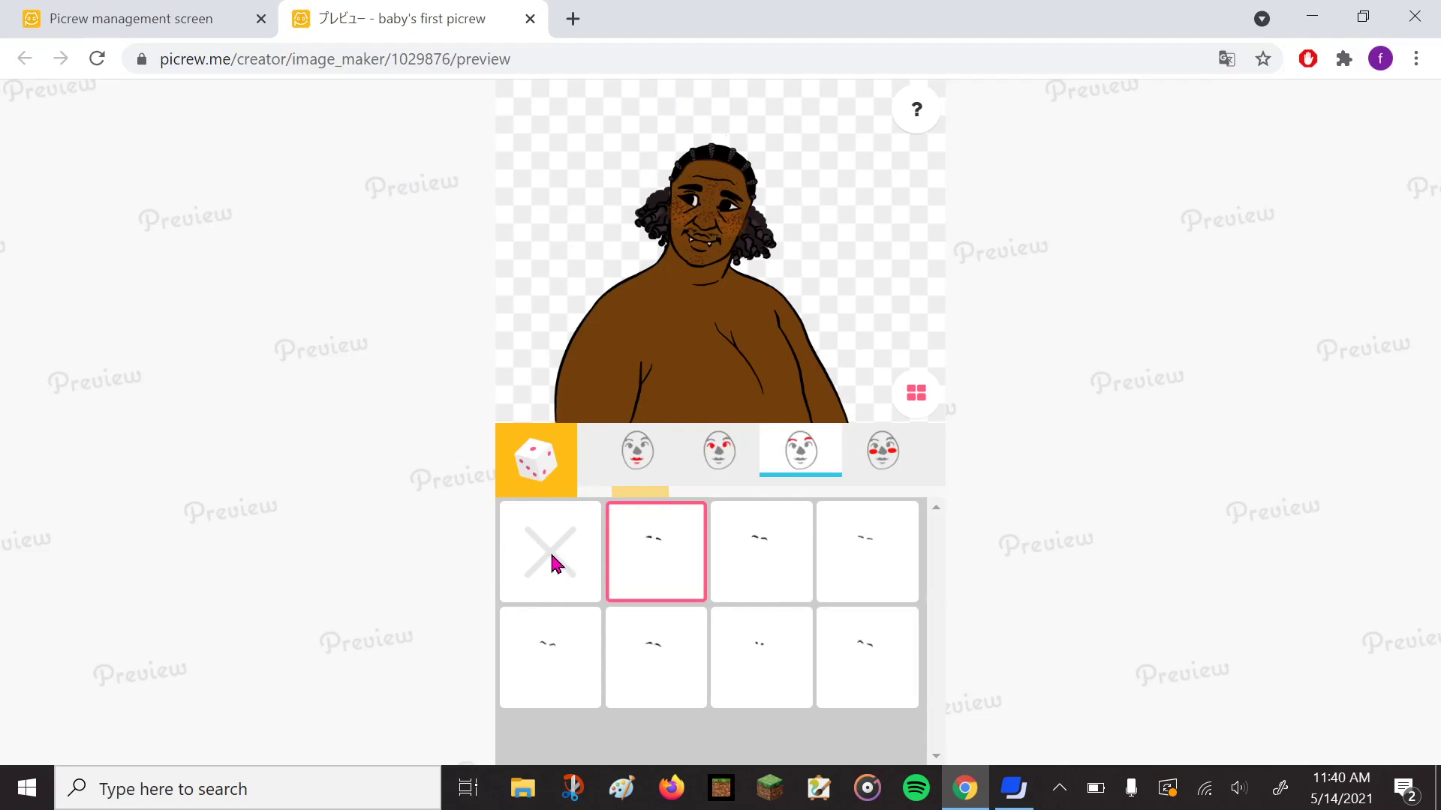
left_click(552, 564)
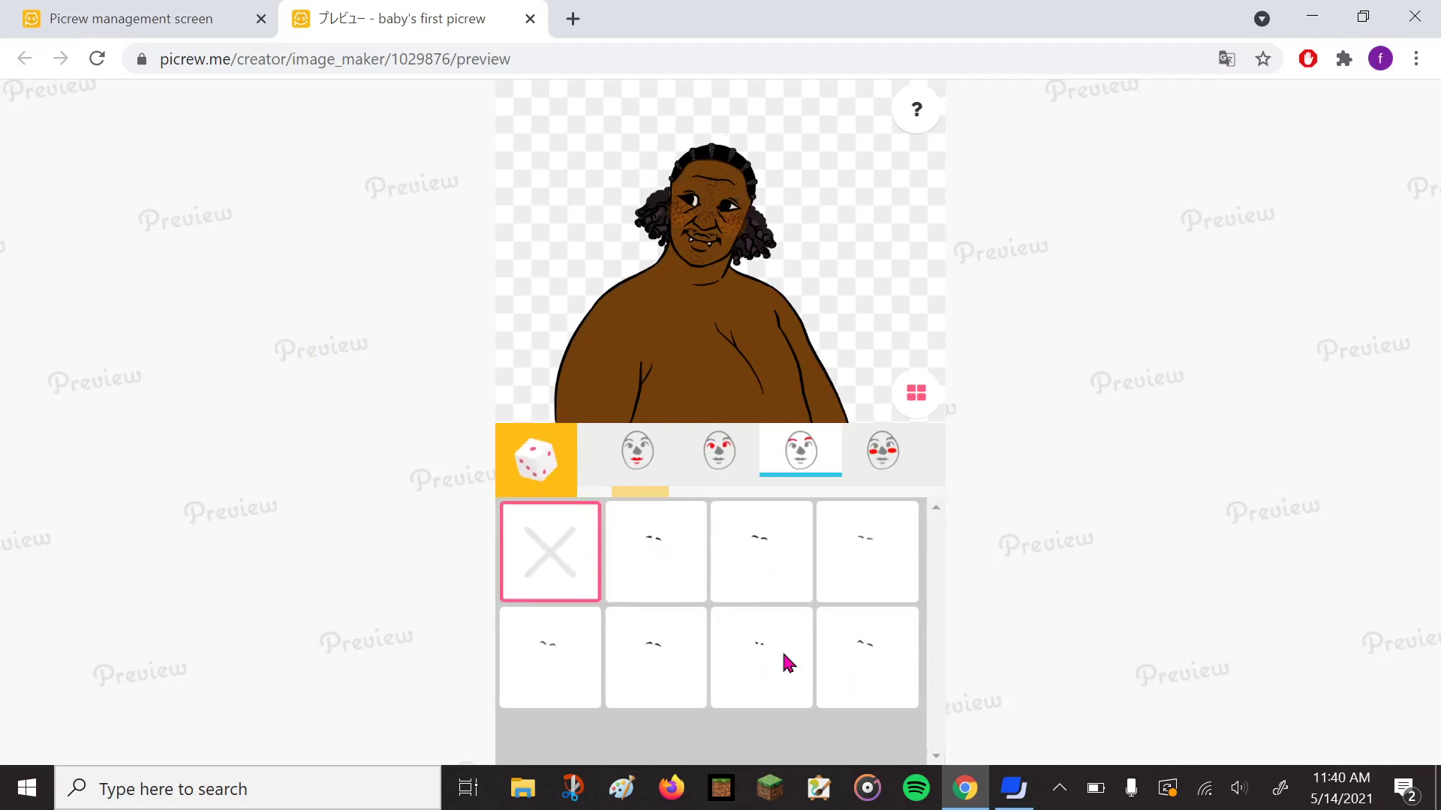
Check the eyes, nose, head and body item lists in the preview for a remove option, and return to the body part's settings.
left_click(713, 464)
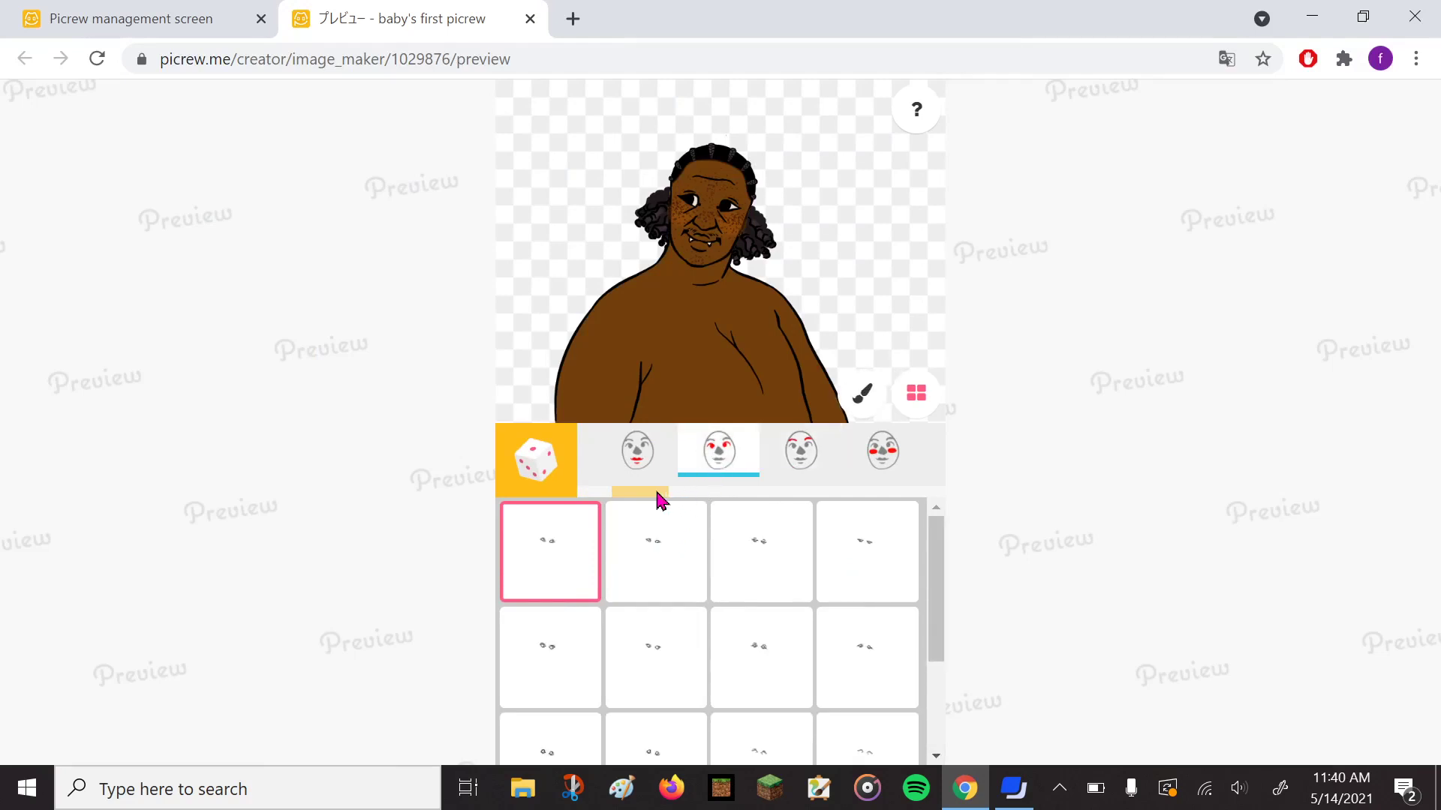
left_click_drag(661, 501, 623, 498)
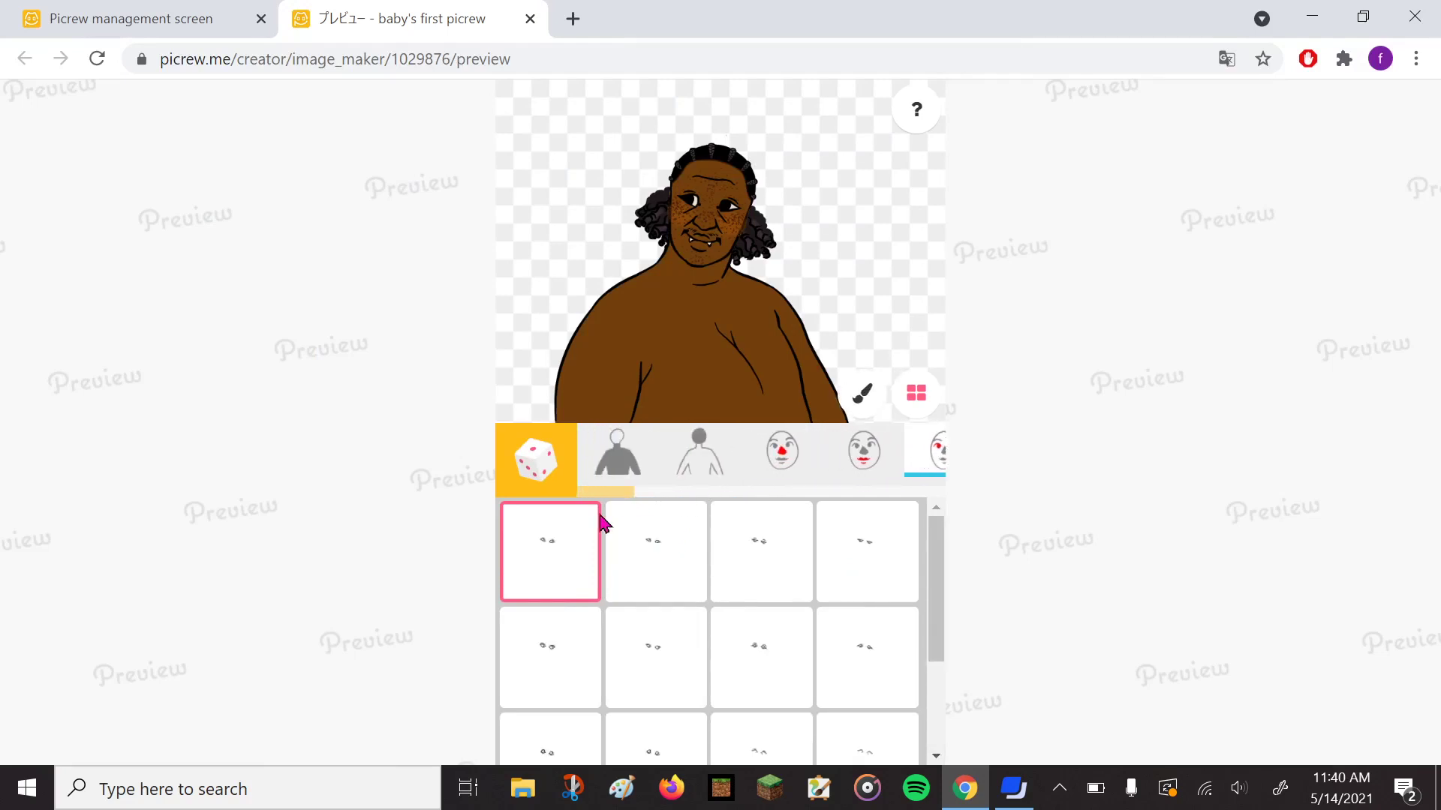
left_click(789, 466)
left_click(719, 464)
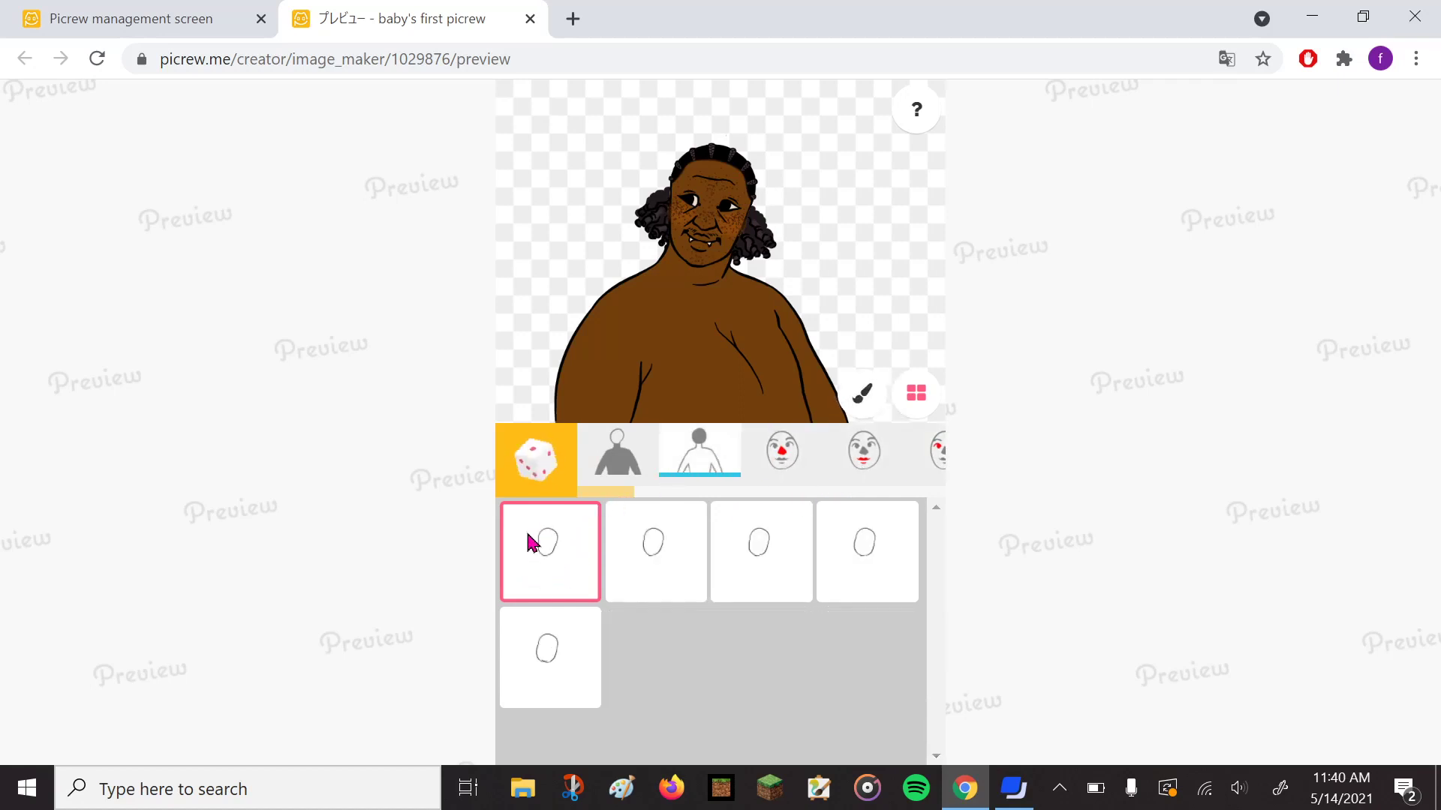
left_click(623, 453)
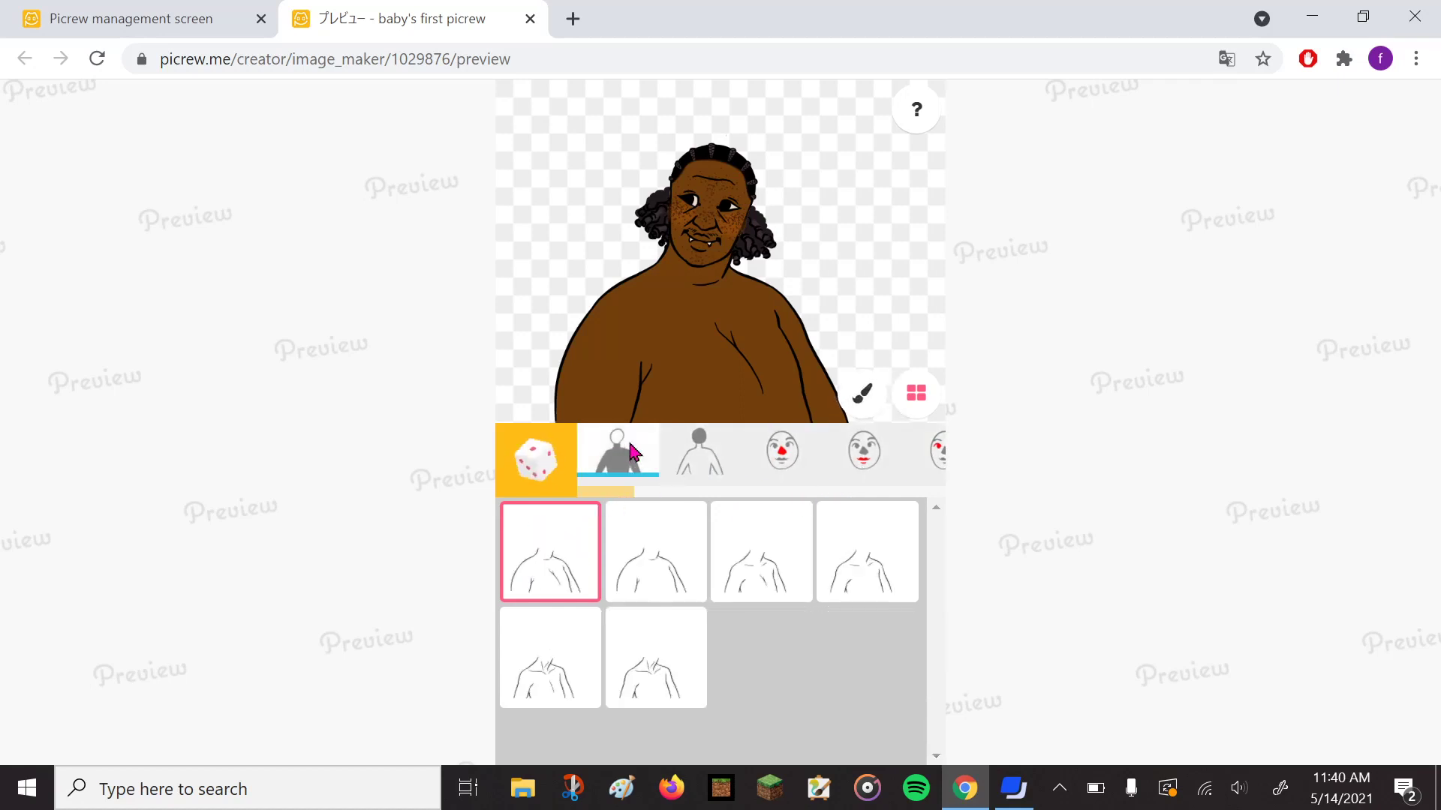
left_click(530, 19)
scroll(863, 638, "down", 1)
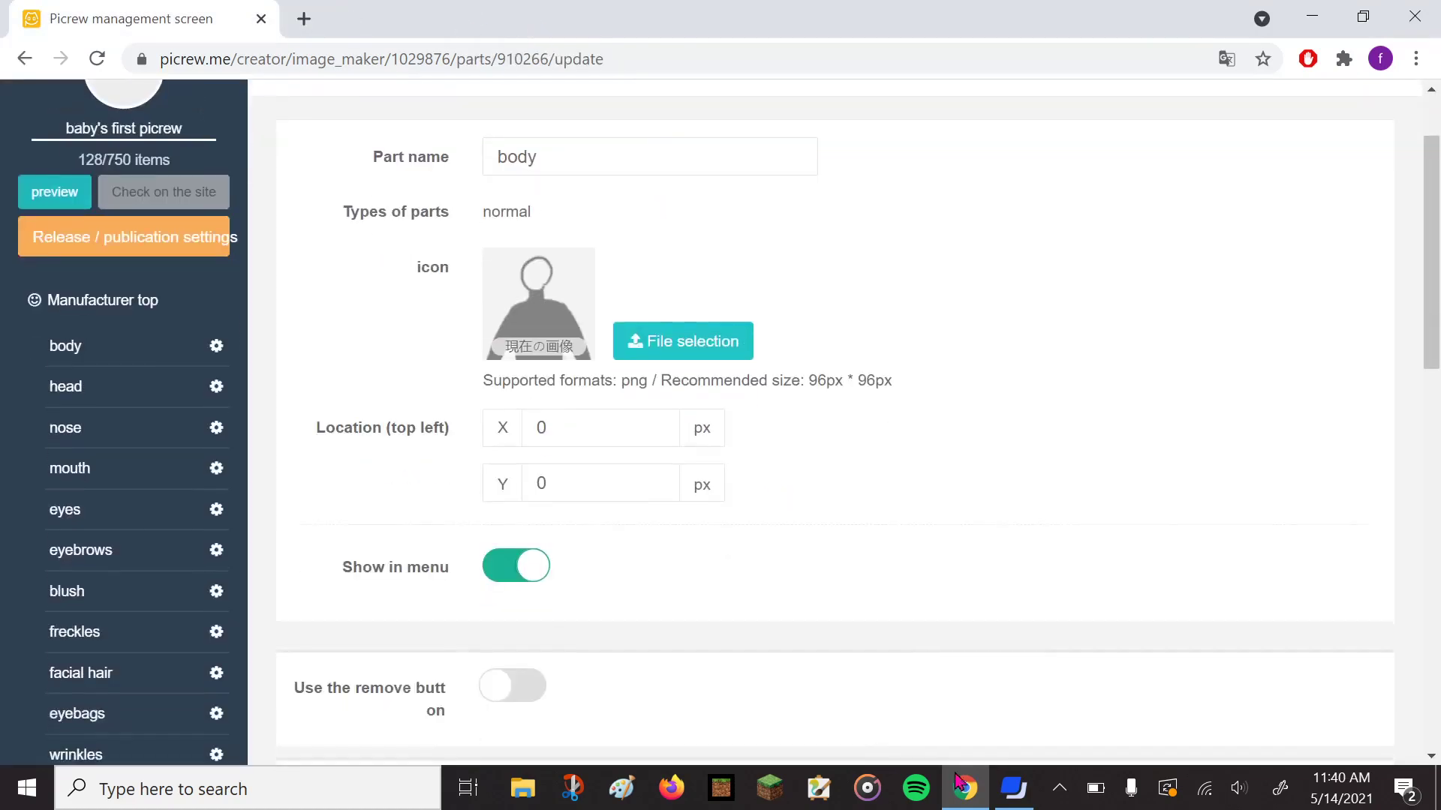
Open the image maker "test2" for editing and read the part type descriptions in its parts section.
left_click(1013, 788)
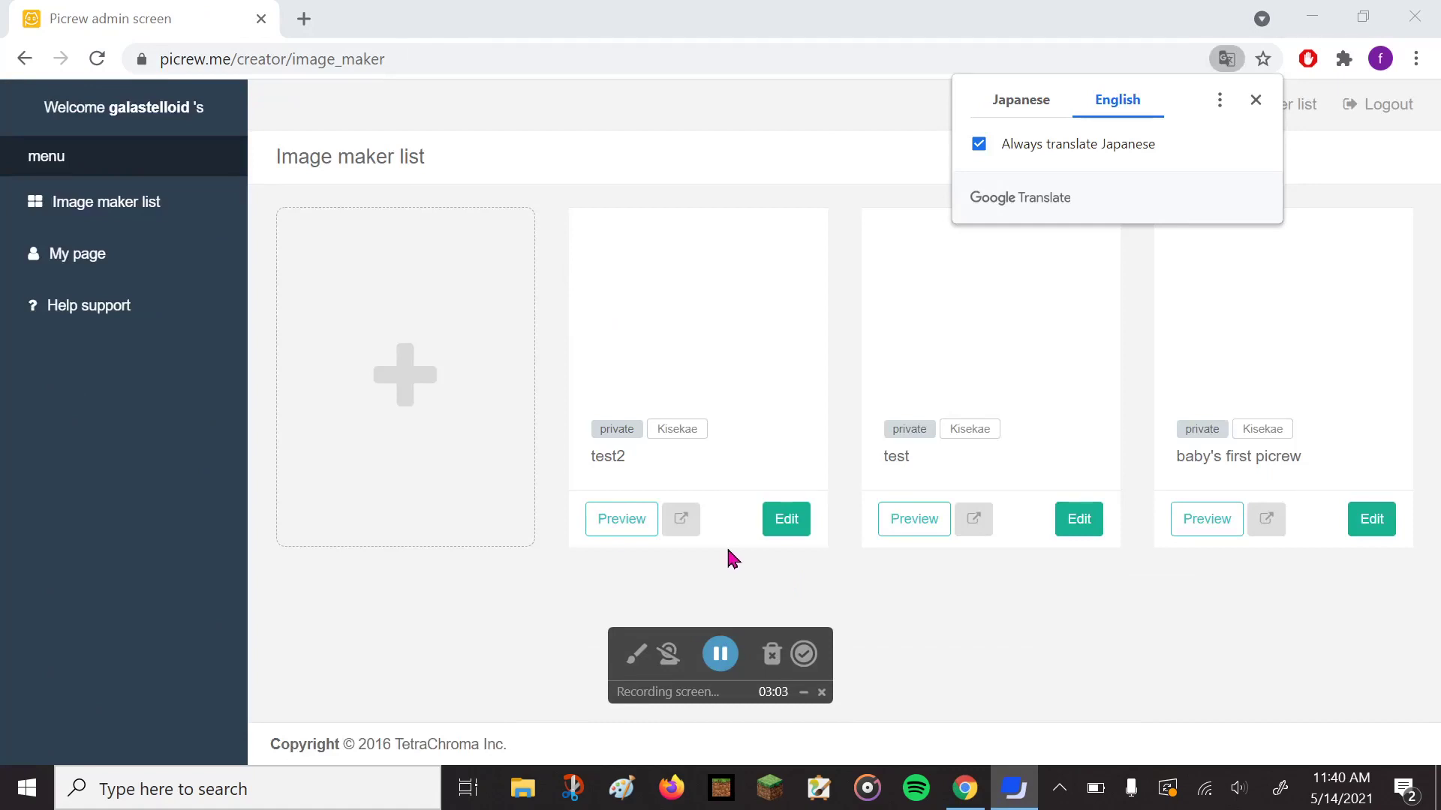
left_click(787, 529)
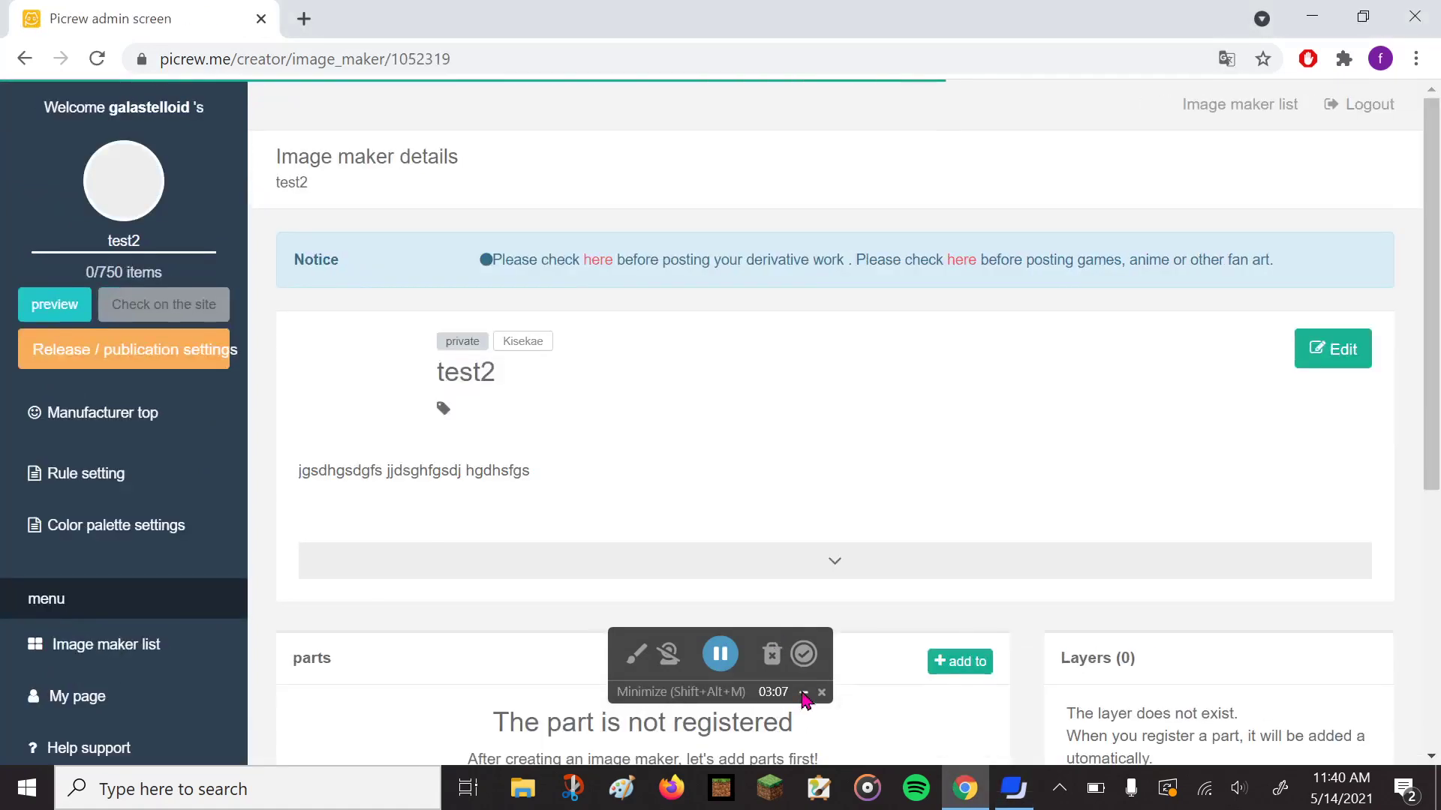
left_click(803, 692)
scroll(825, 431, "down", 4)
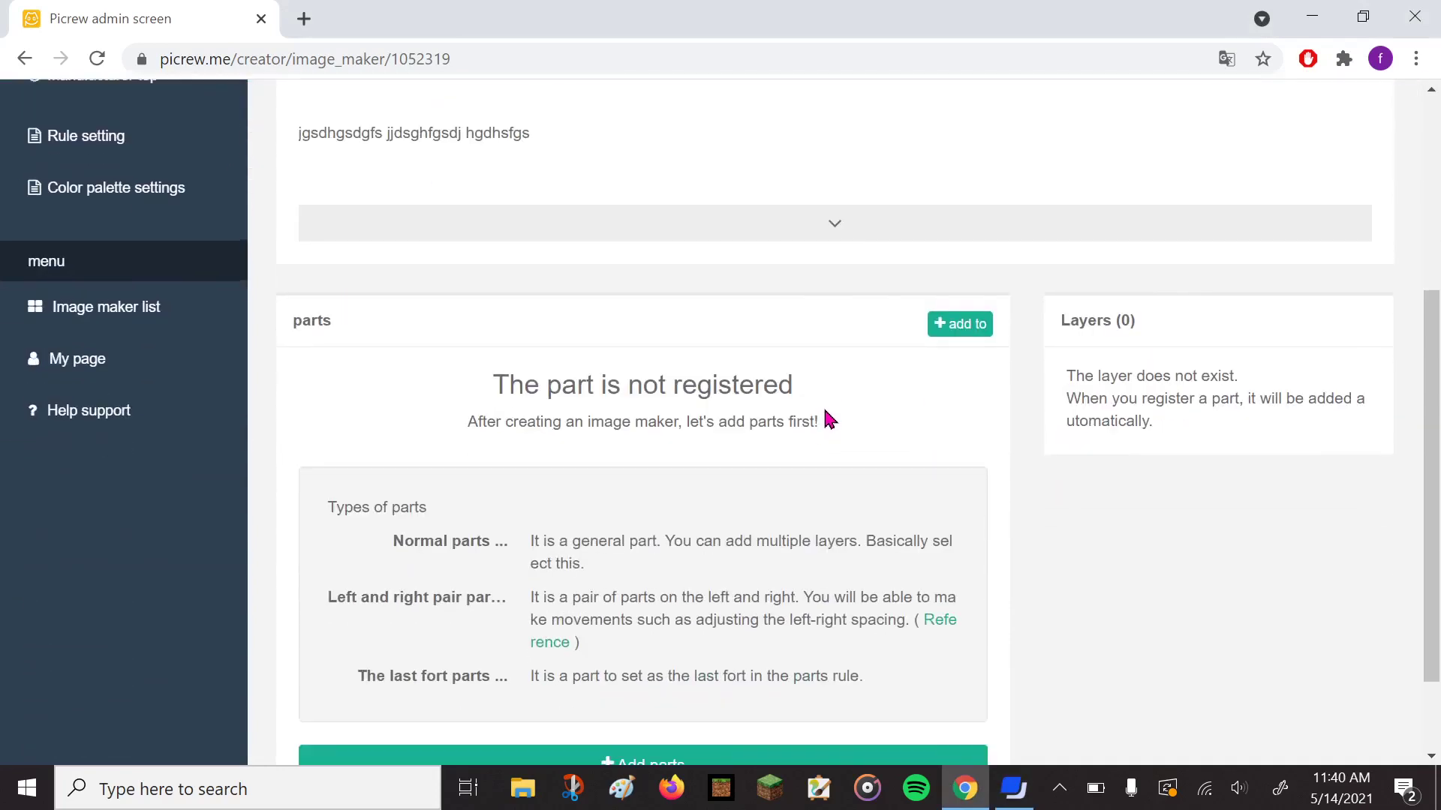
scroll(825, 414, "down", 2)
scroll(825, 416, "up", 6)
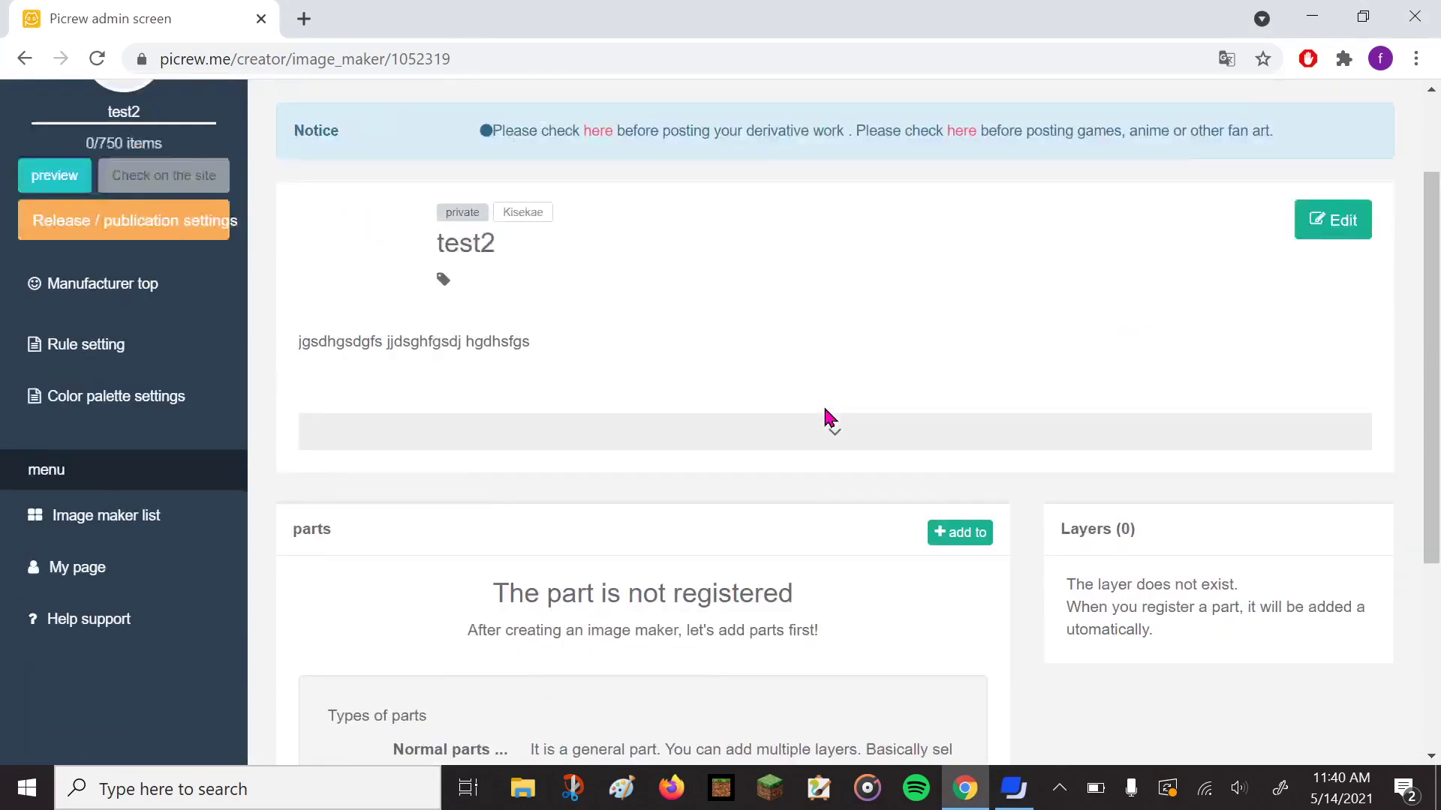
scroll(826, 416, "down", 1)
scroll(824, 411, "down", 3)
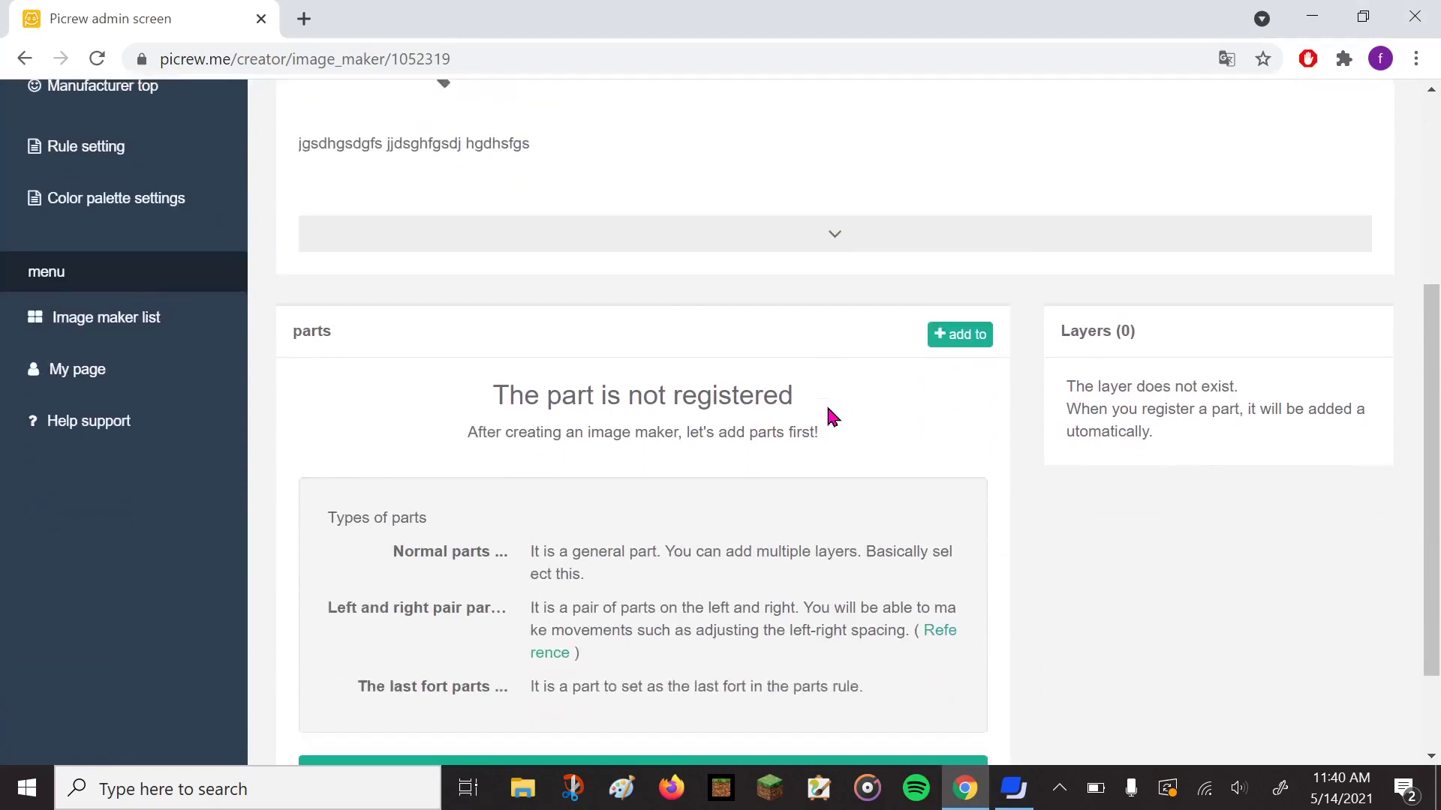
scroll(854, 406, "down", 2)
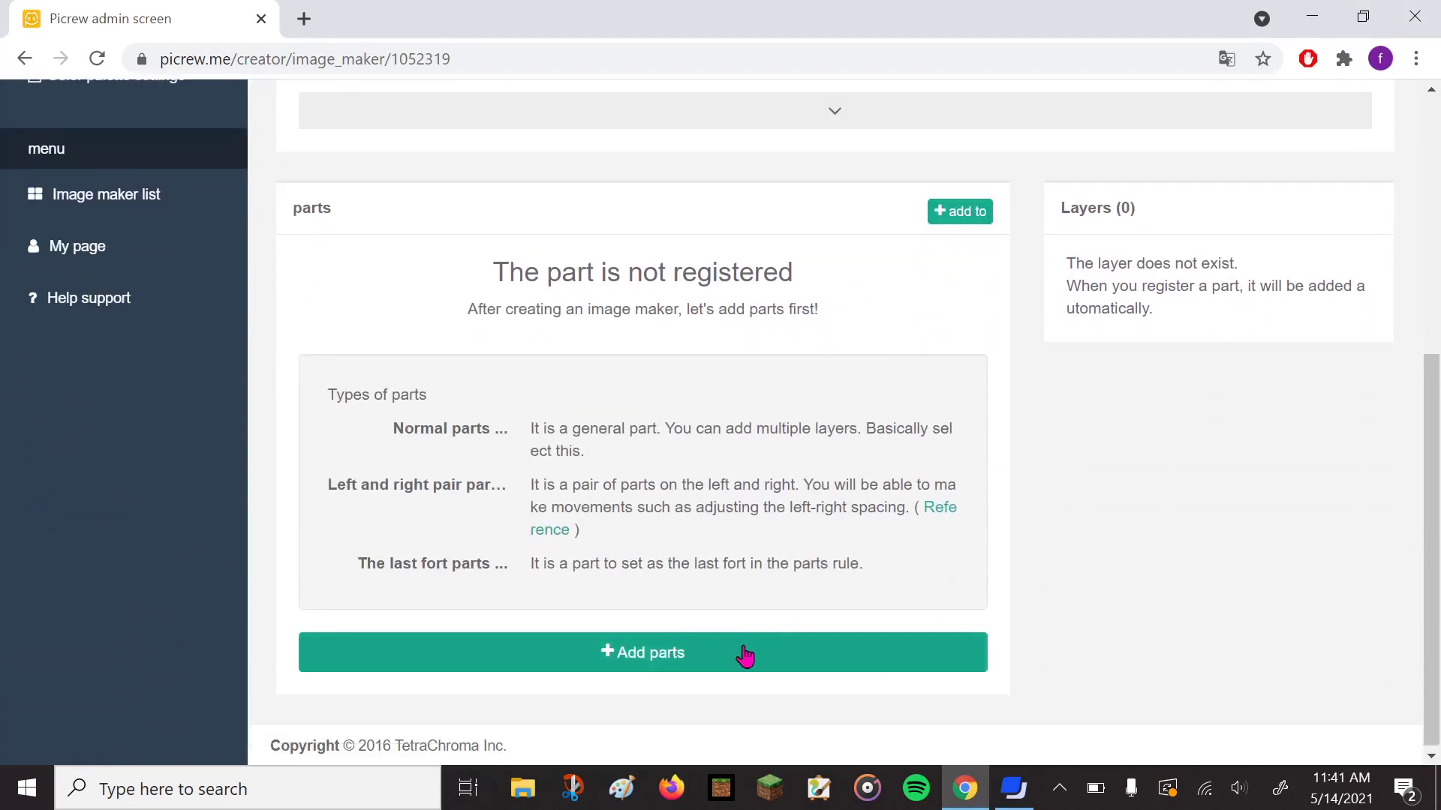
Add two normal parts named "head" and "body" to the image maker.
left_click(944, 216)
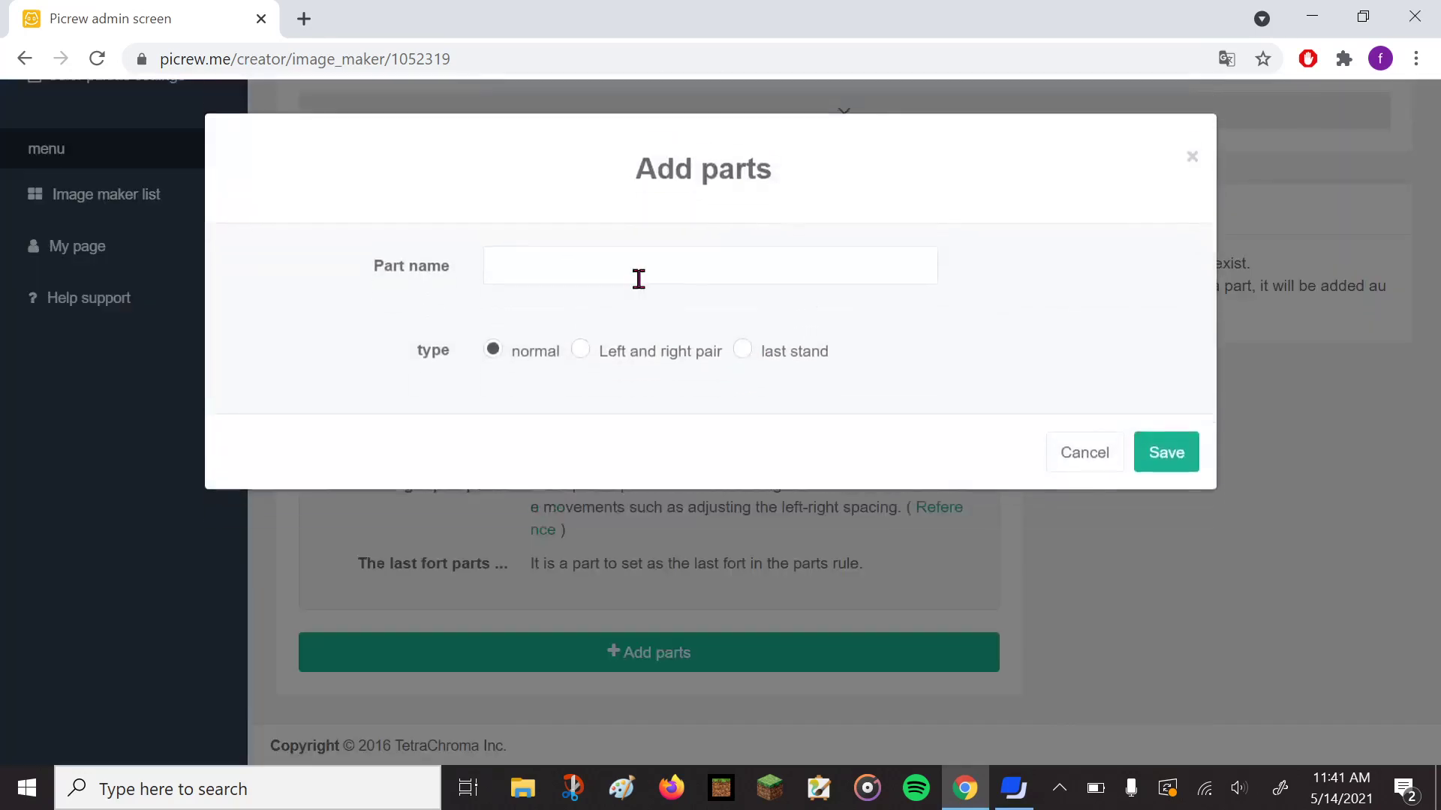
left_click(639, 279)
type("head")
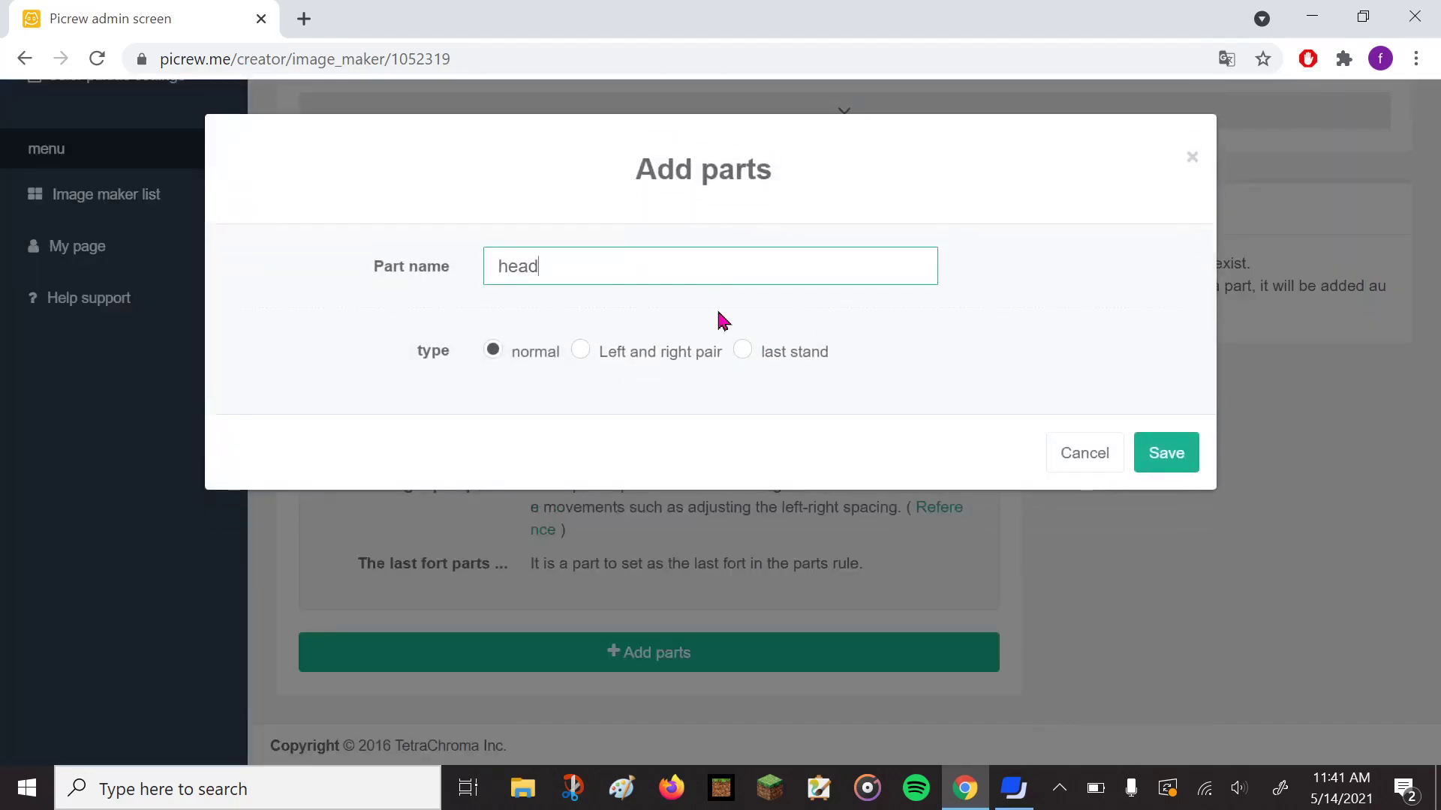
left_click(1161, 455)
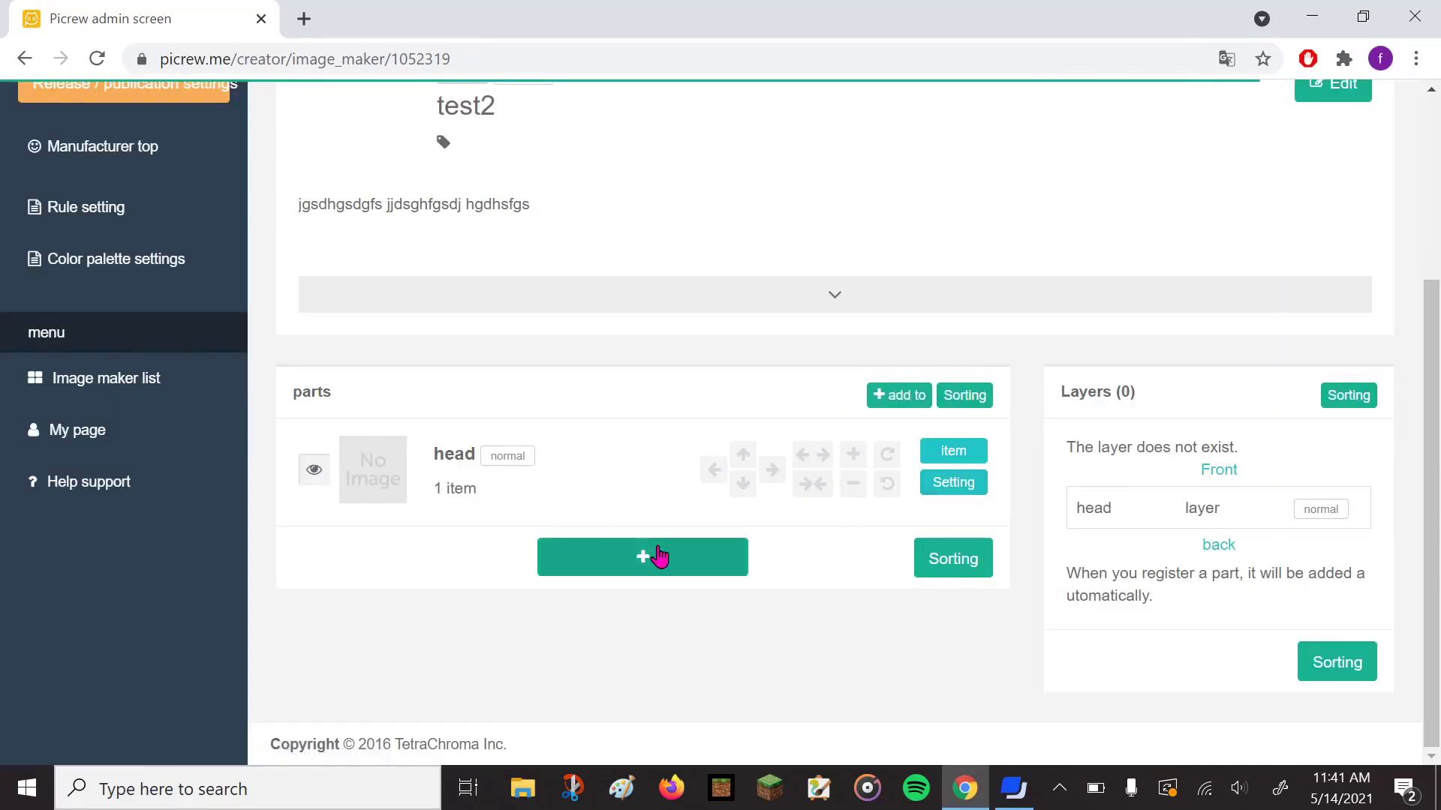
left_click(660, 567)
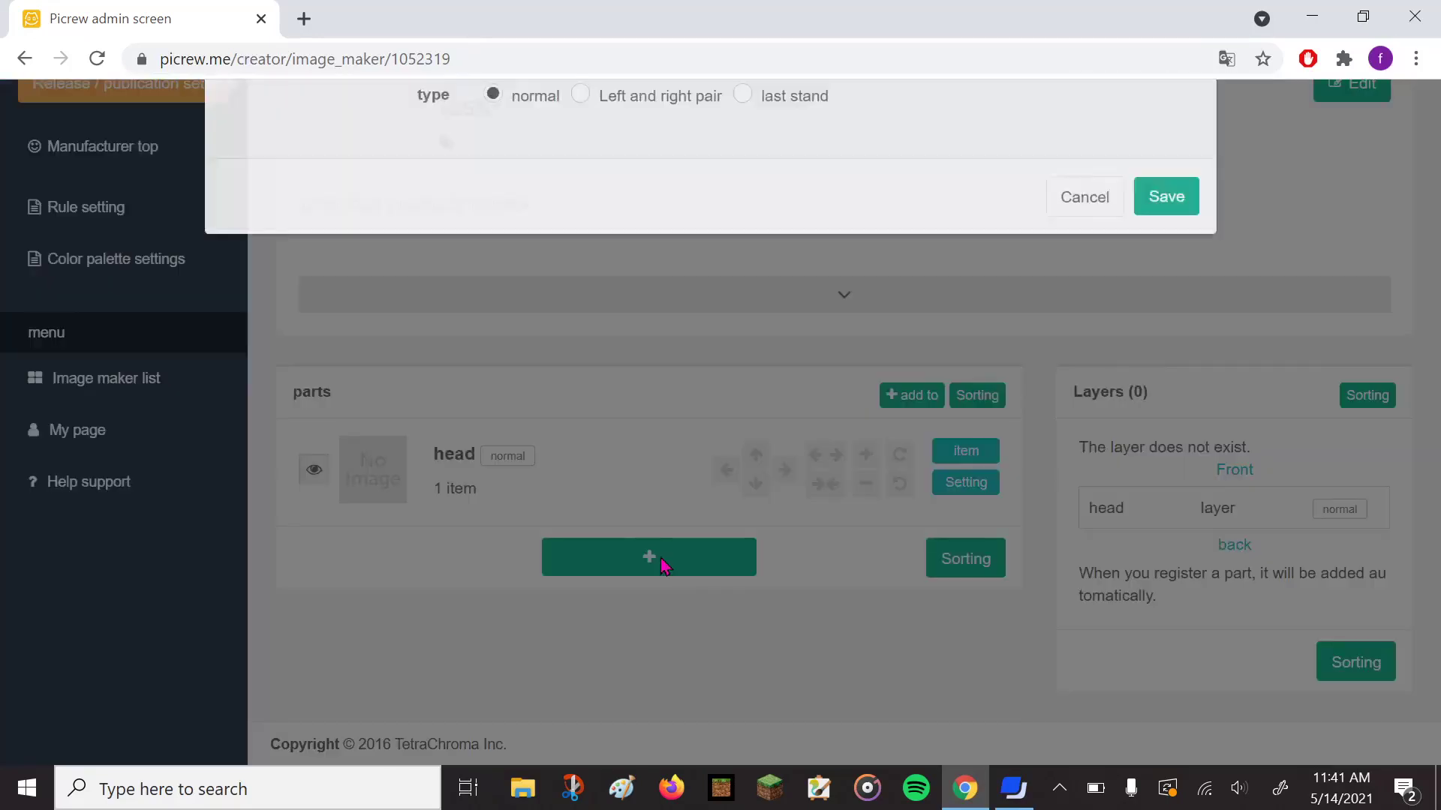
left_click(601, 255)
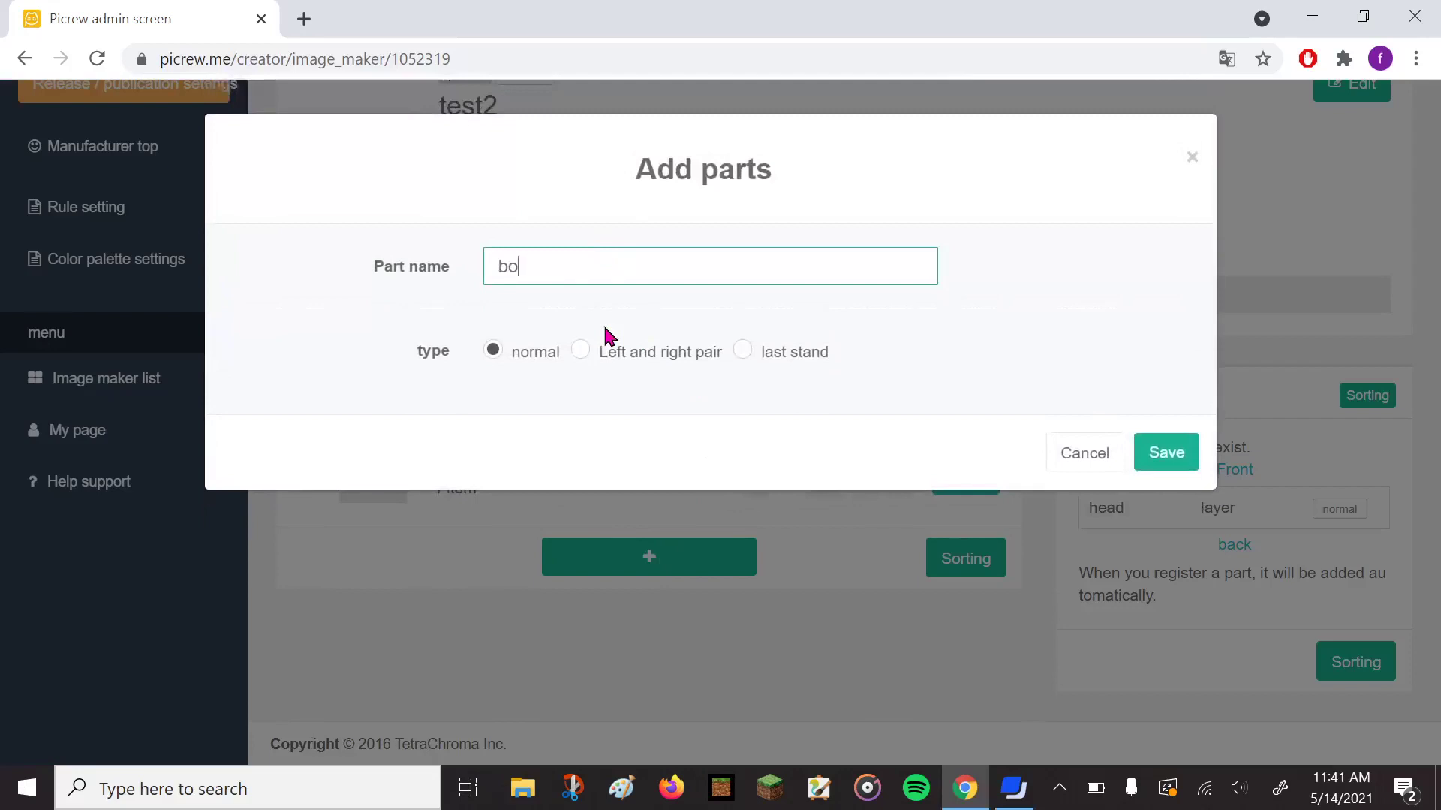
left_click(1171, 460)
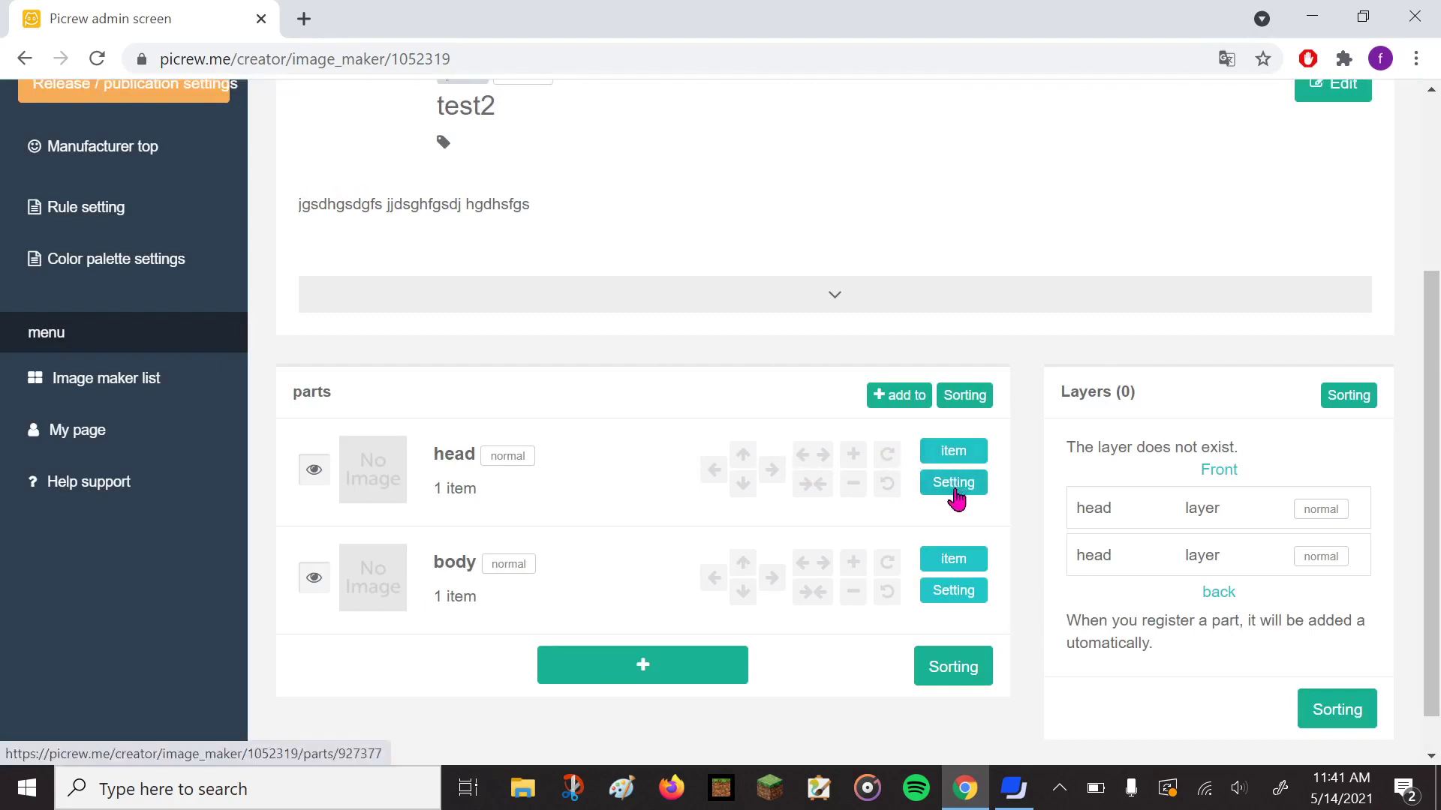
Move the body part ahead of the head in the parts order, move the head back to first place, and save.
scroll(820, 450, "down", 1)
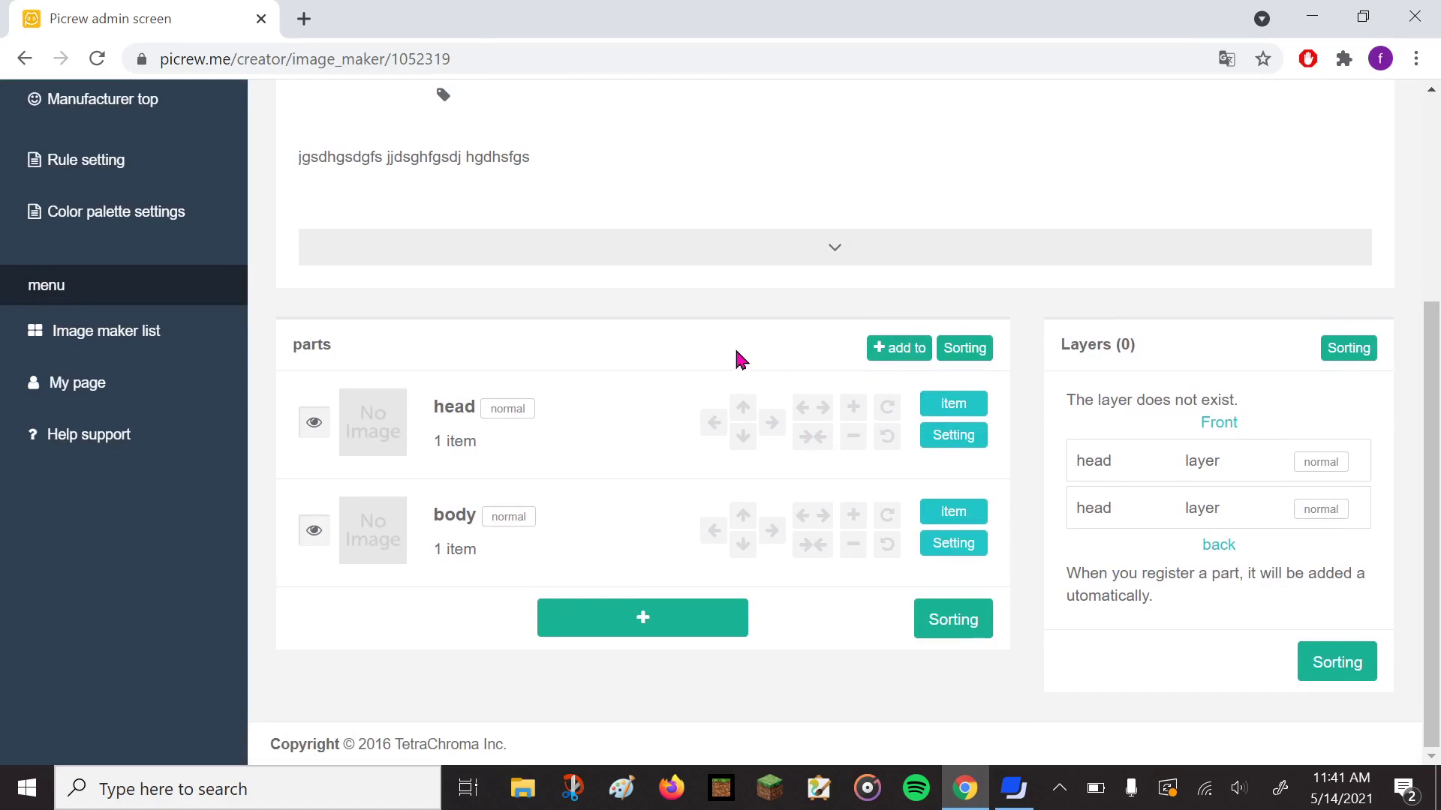
left_click(968, 349)
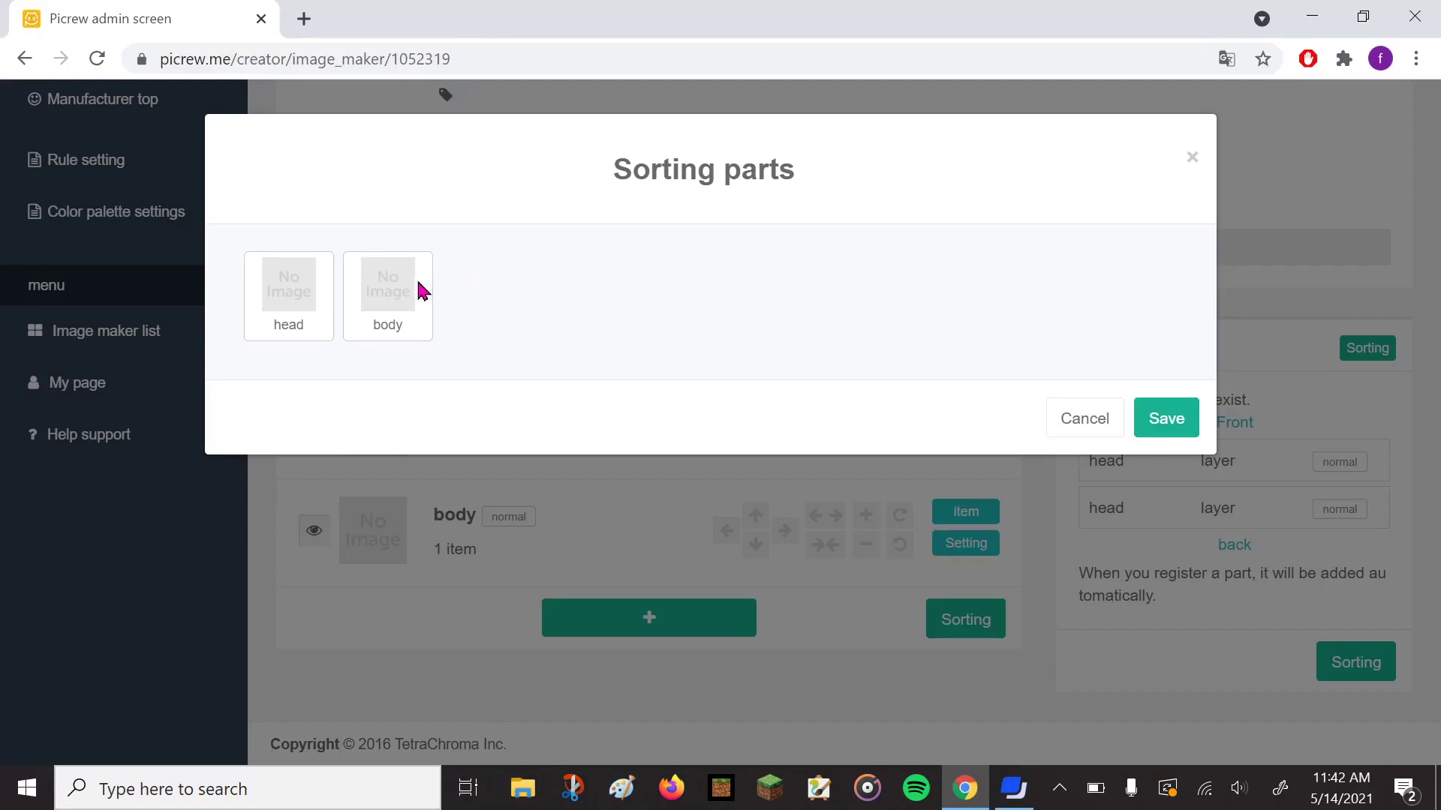
left_click_drag(422, 291, 292, 279)
left_click_drag(409, 292, 292, 284)
left_click(1185, 433)
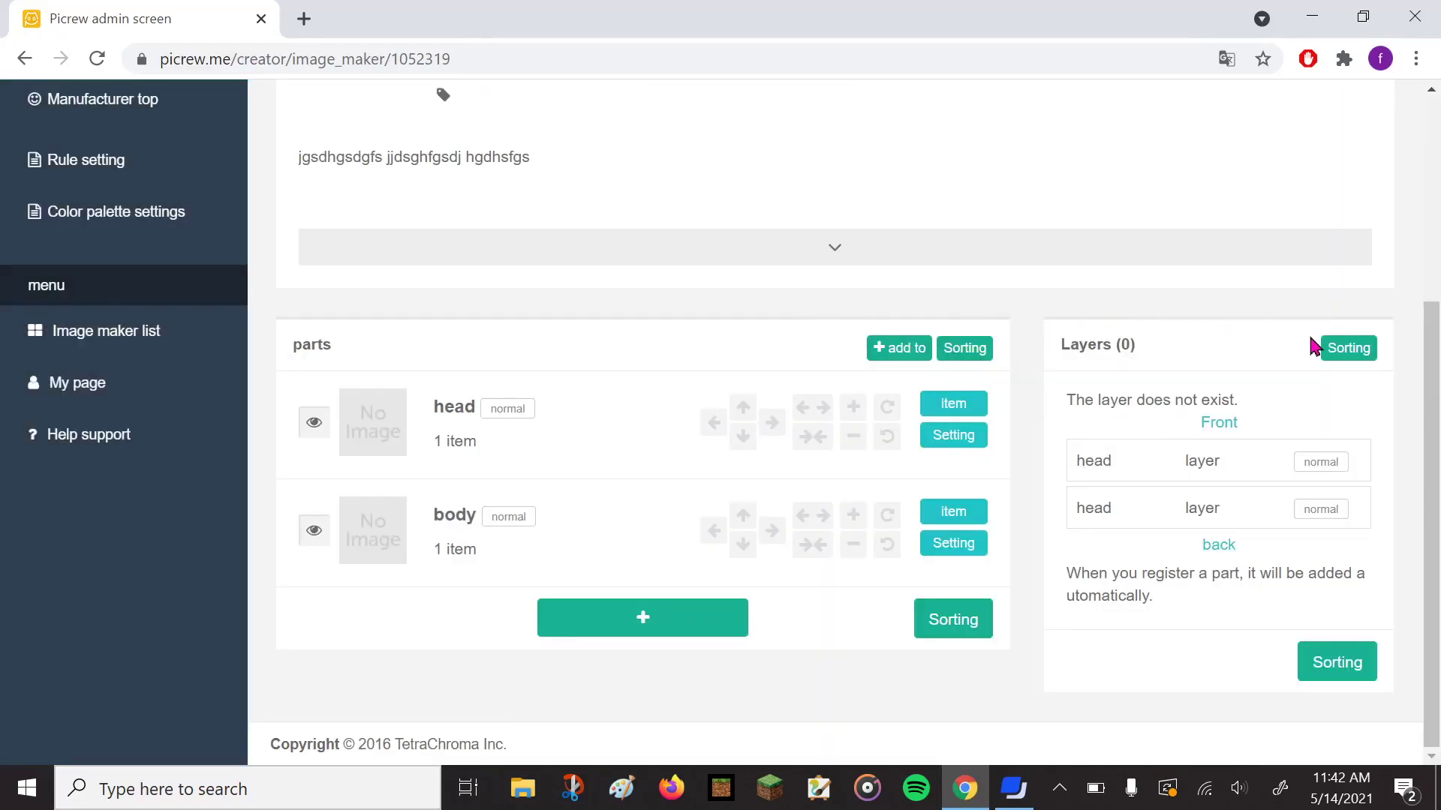
View the layer order of "test2", cancel the sorting, and open the image maker "baby's first picrew" for editing.
left_click(1343, 346)
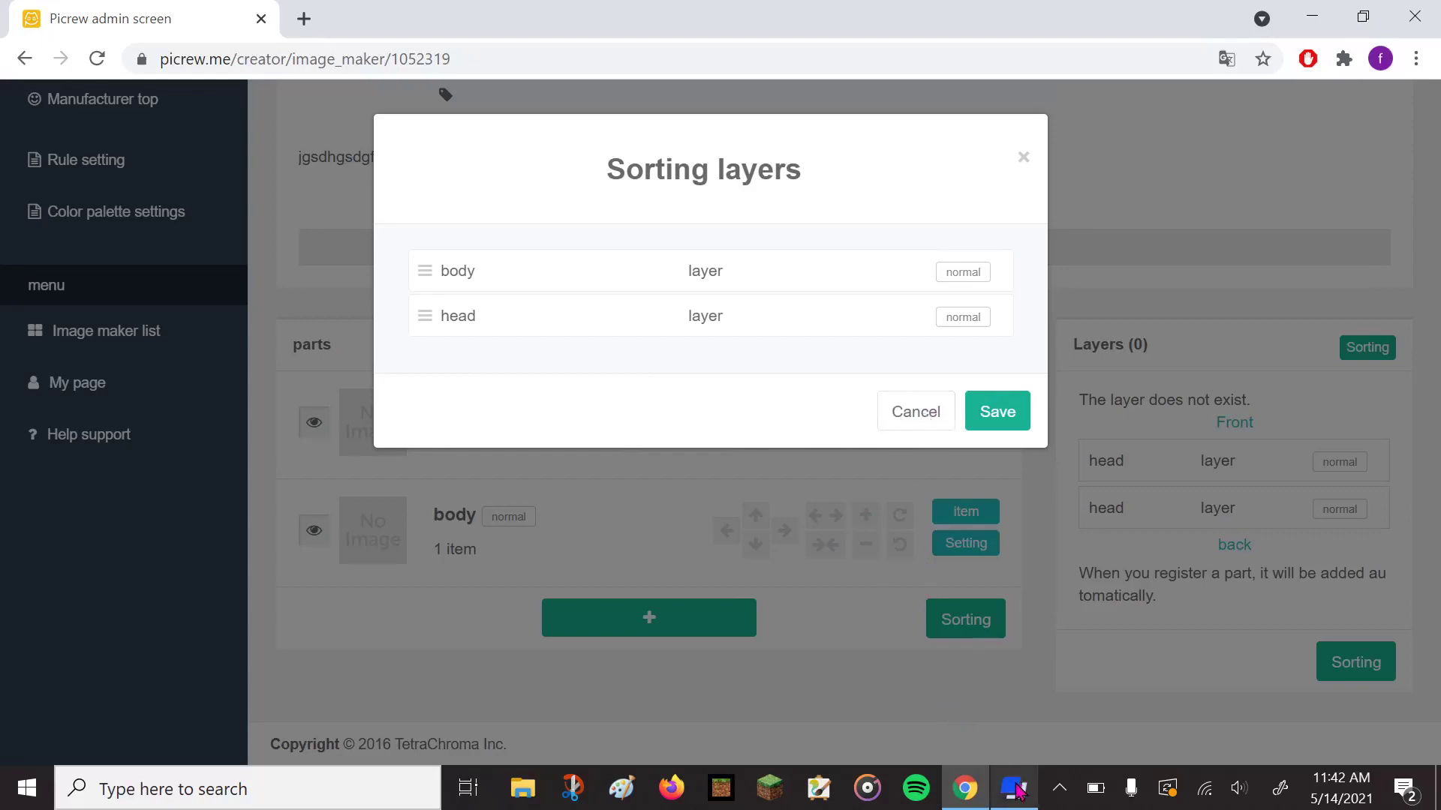
left_click(942, 417)
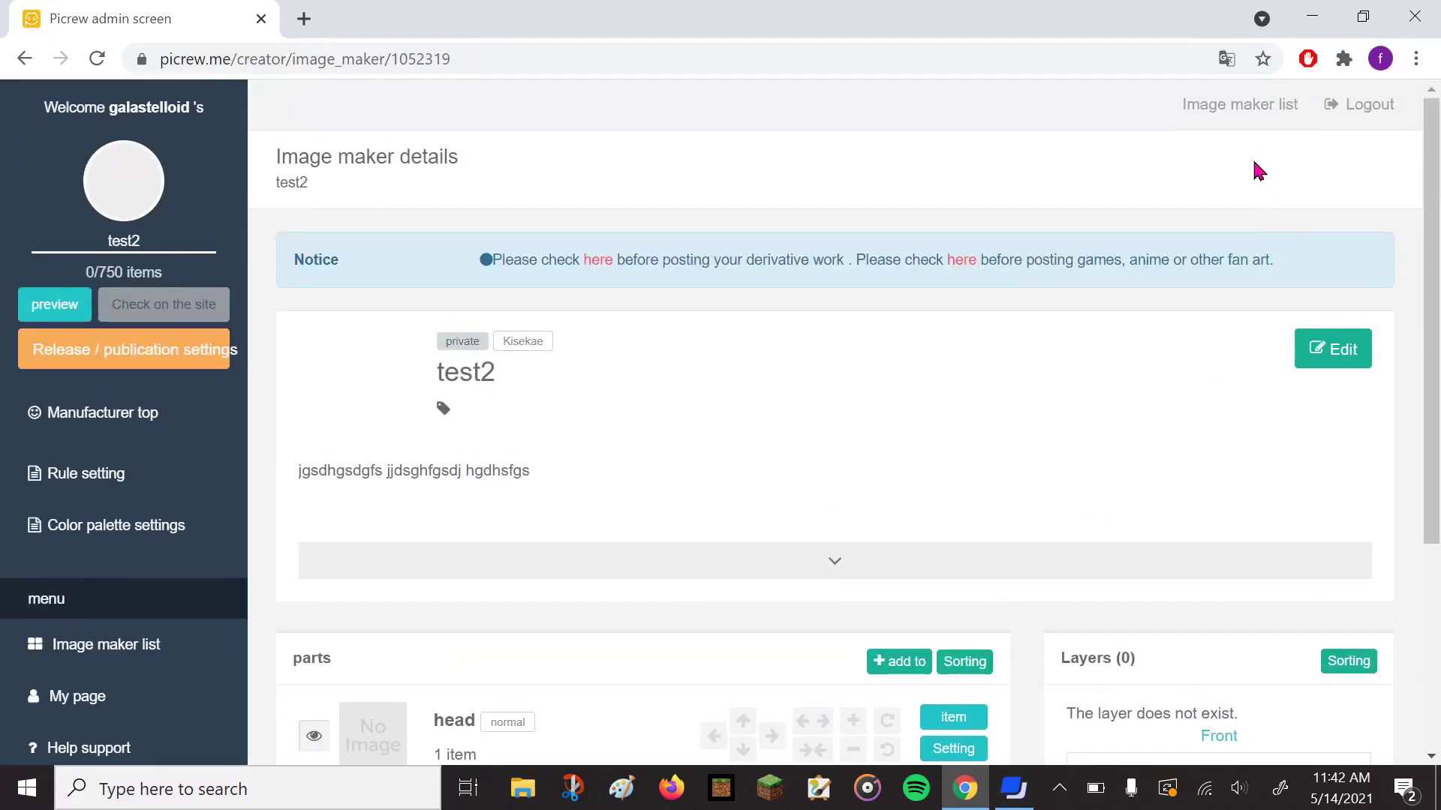
left_click(1247, 111)
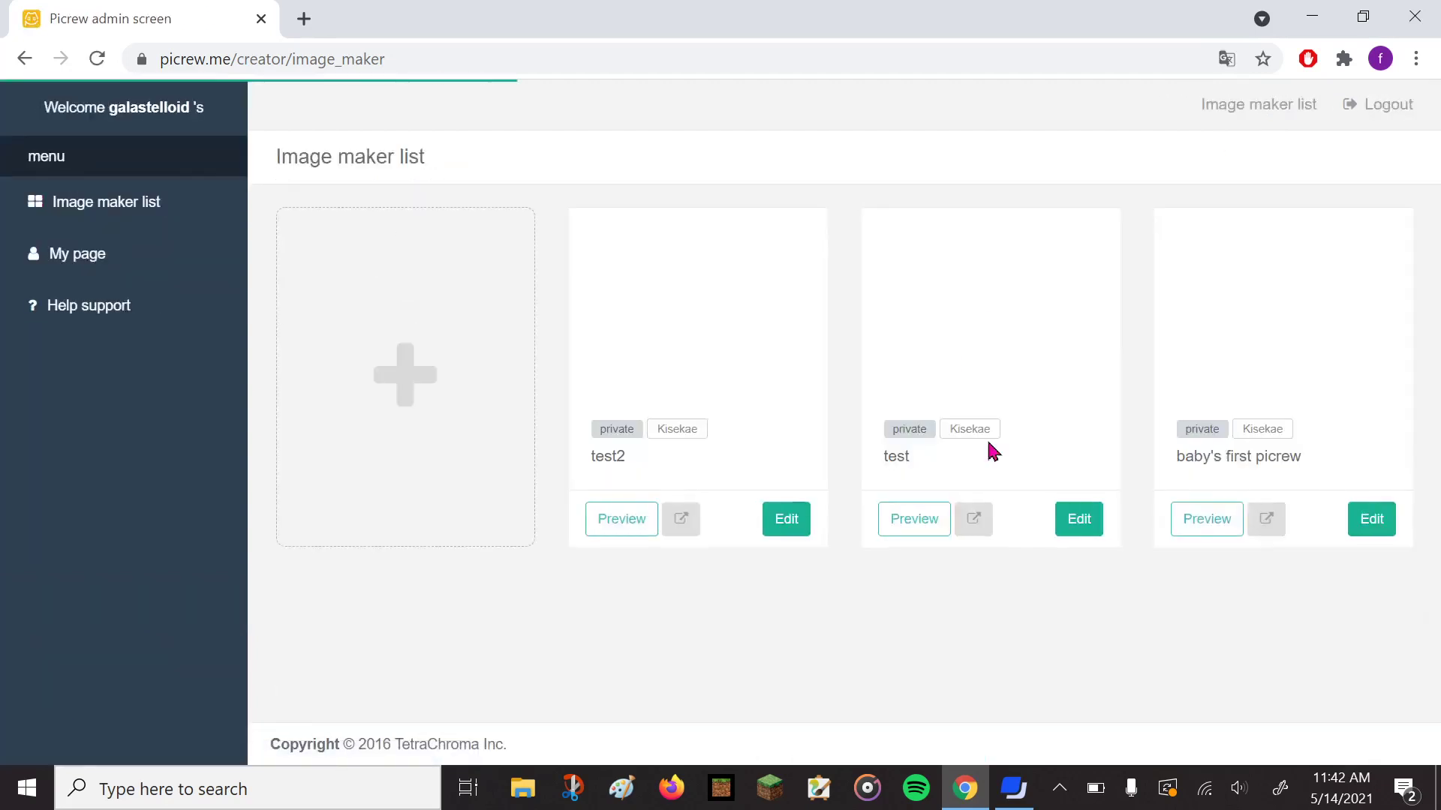
left_click(1362, 529)
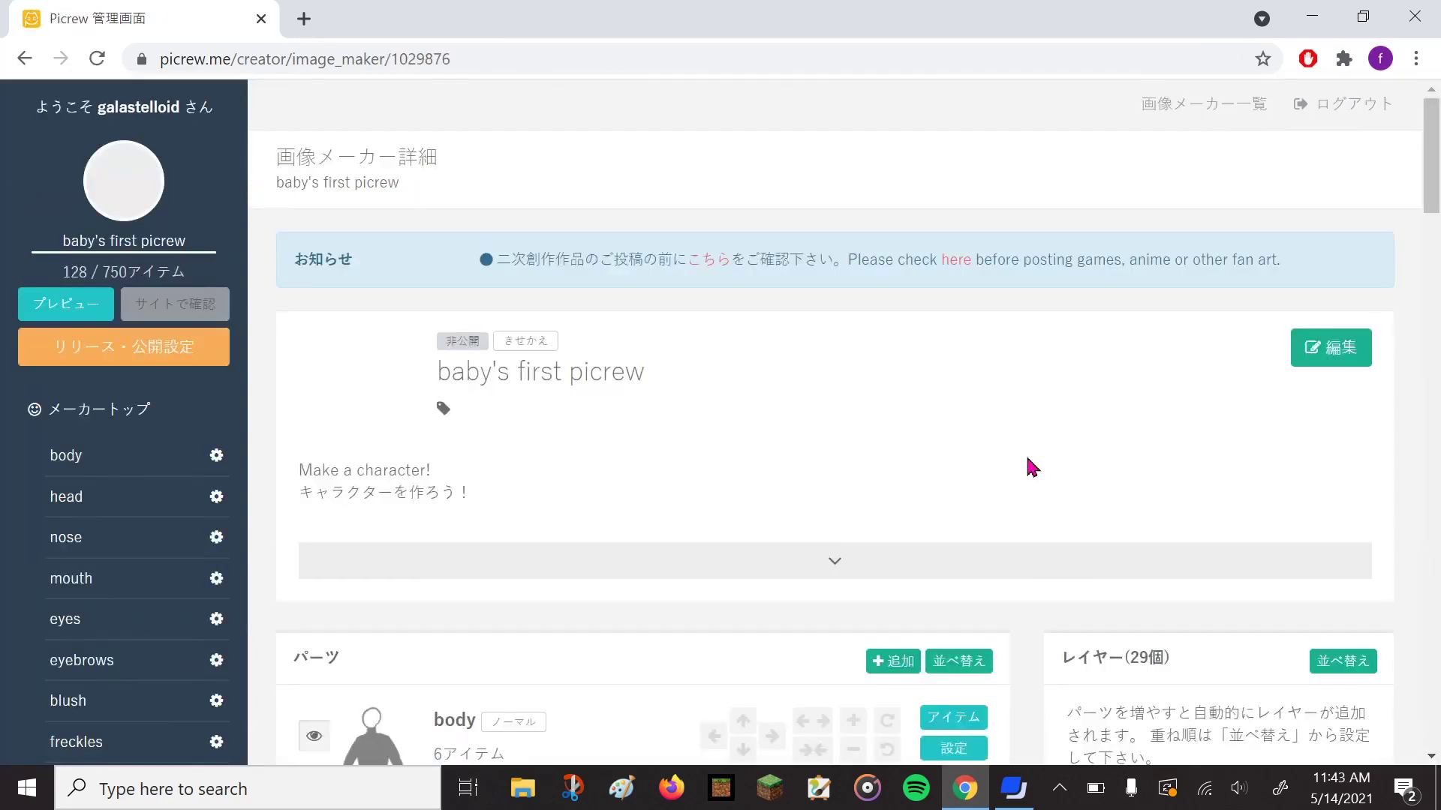
Examine the layer order of "baby's first picrew" from the background up to the filters, and save the sorting dialog as is.
scroll(1029, 466, "down", 3)
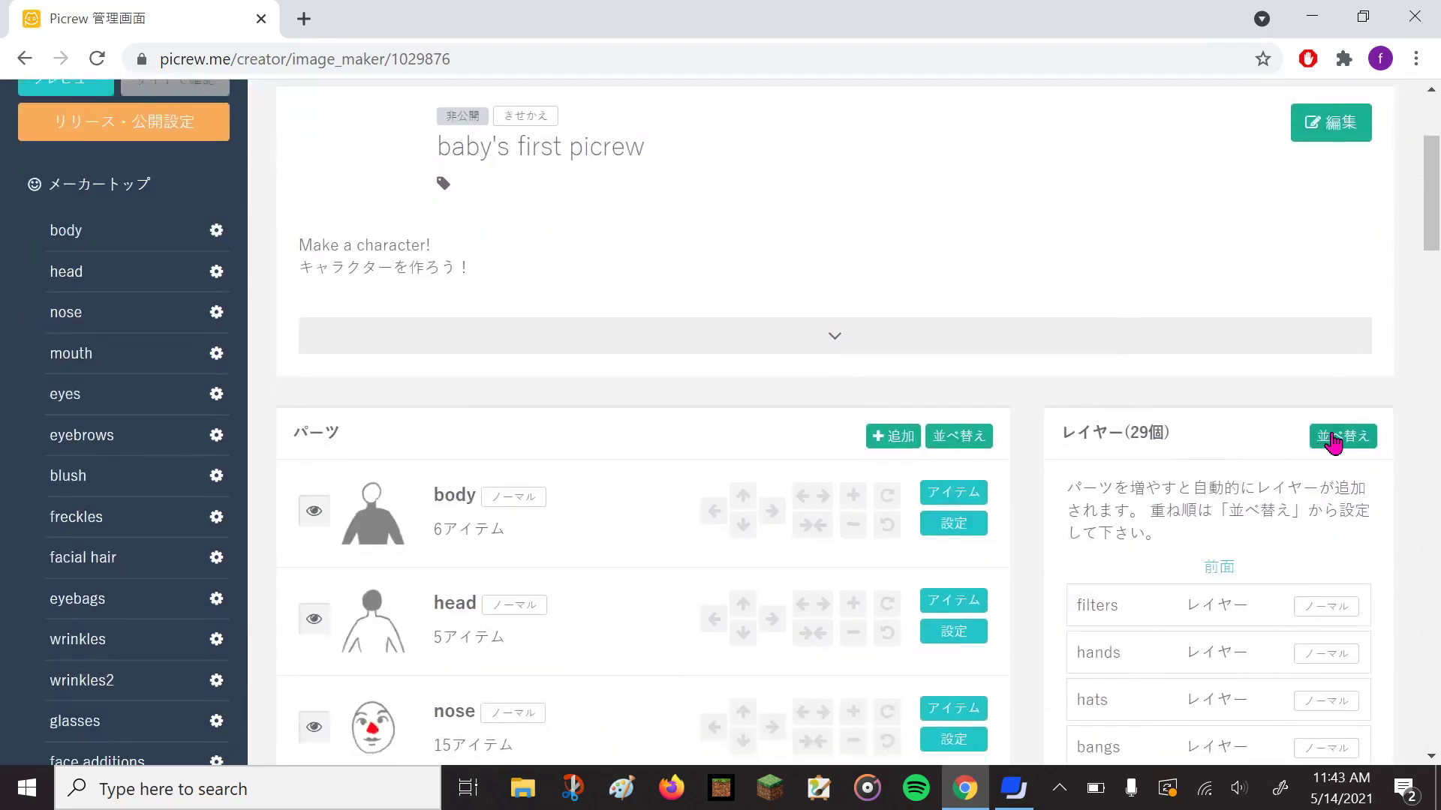
left_click(1333, 443)
scroll(700, 520, "down", 10)
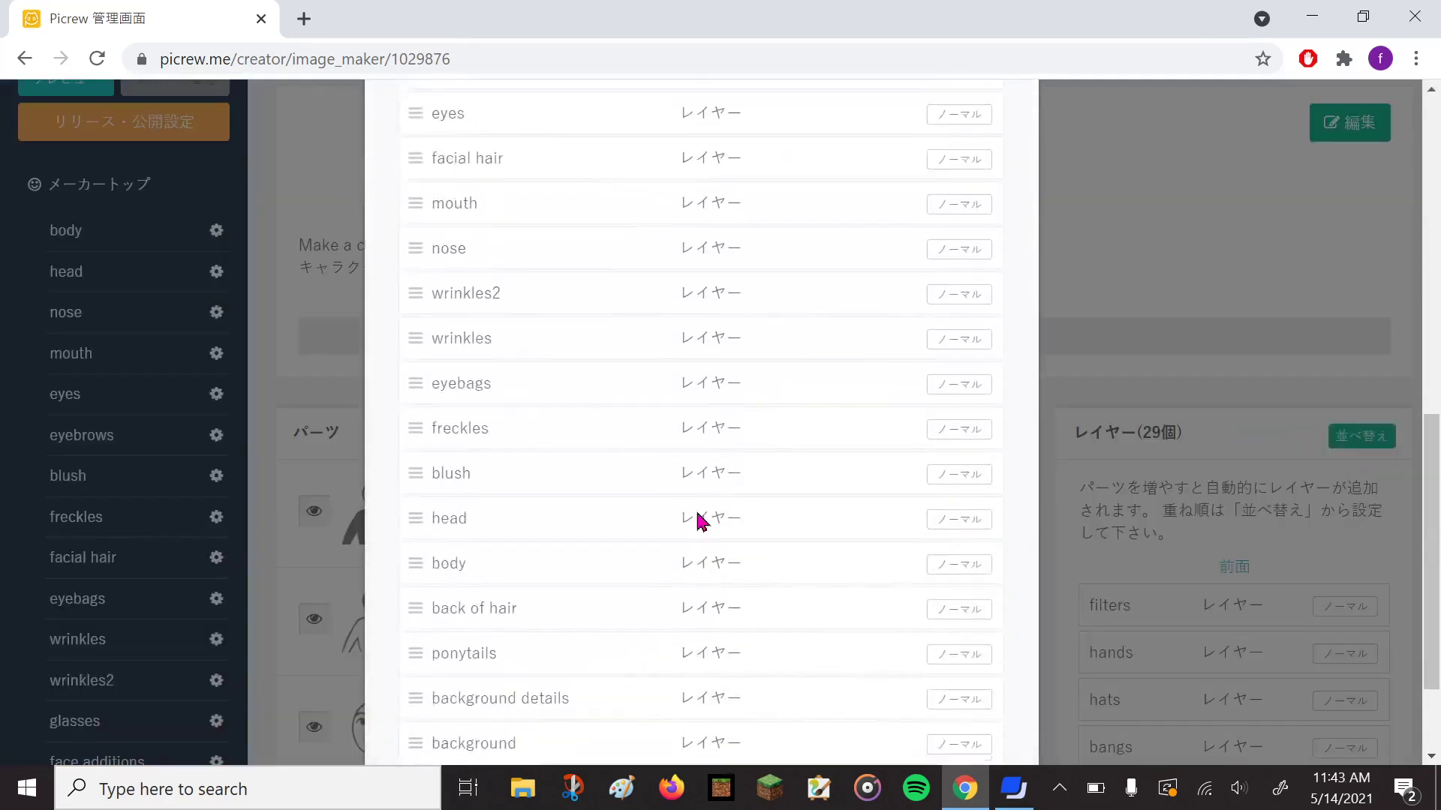
scroll(698, 520, "down", 2)
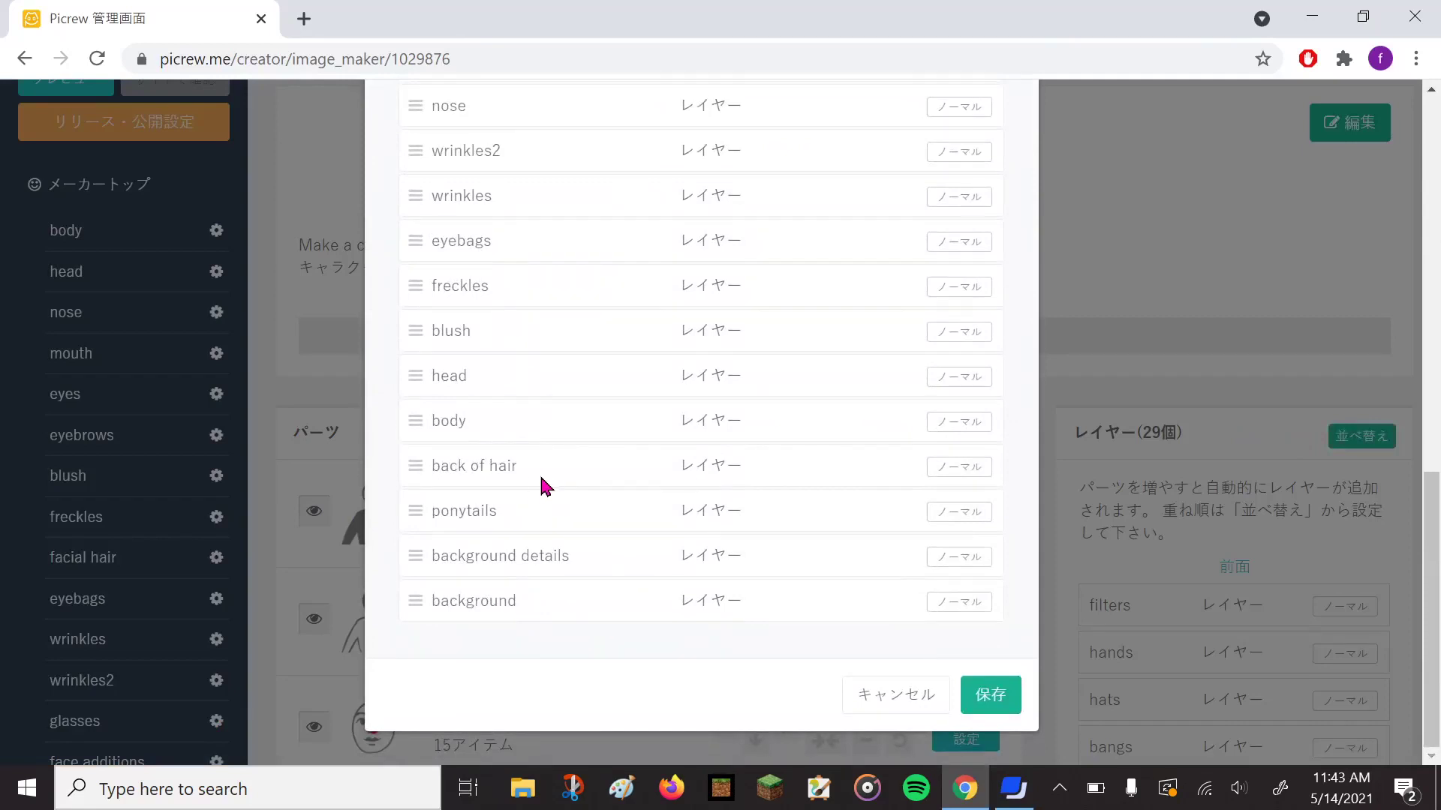
scroll(536, 510, "up", 2)
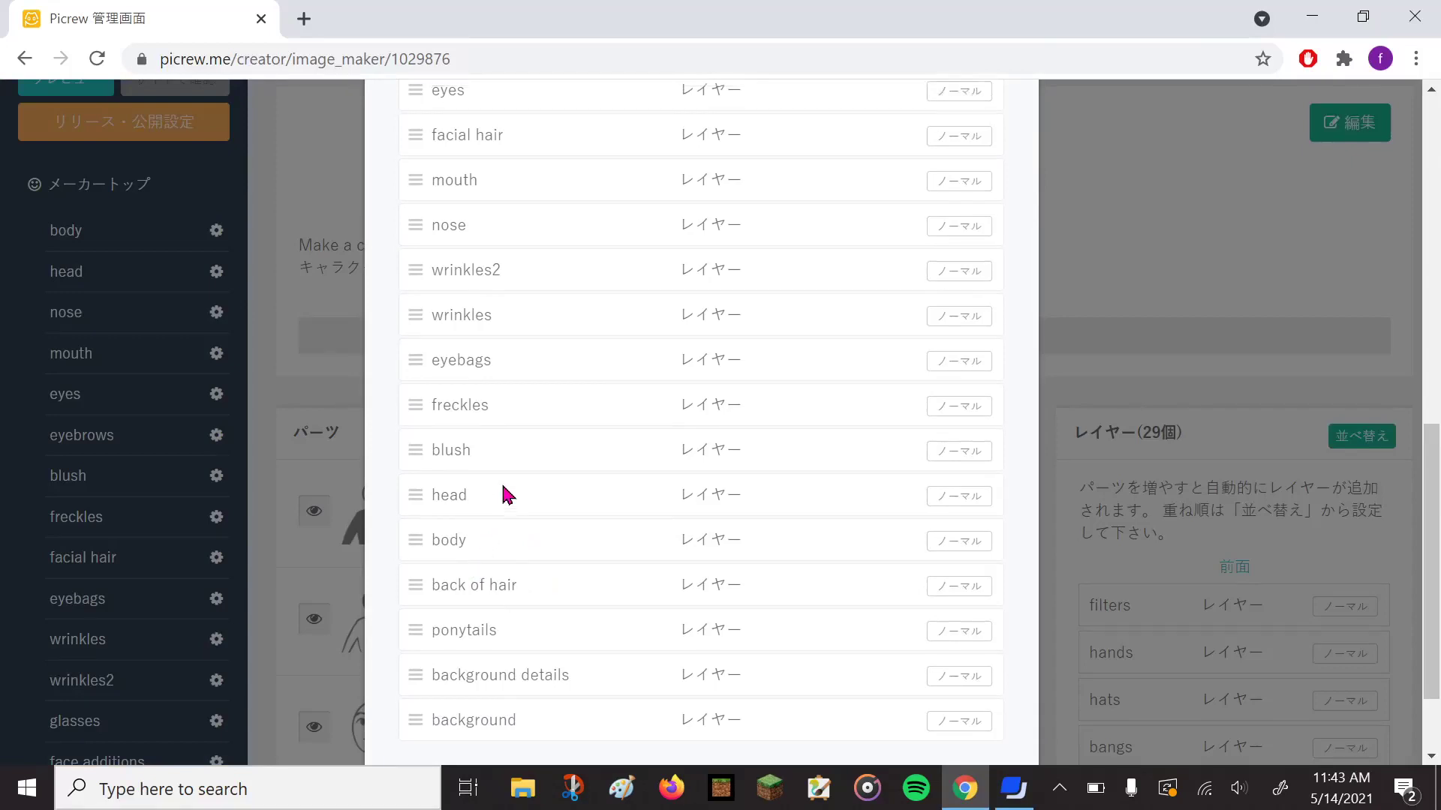
scroll(501, 554, "up", 2)
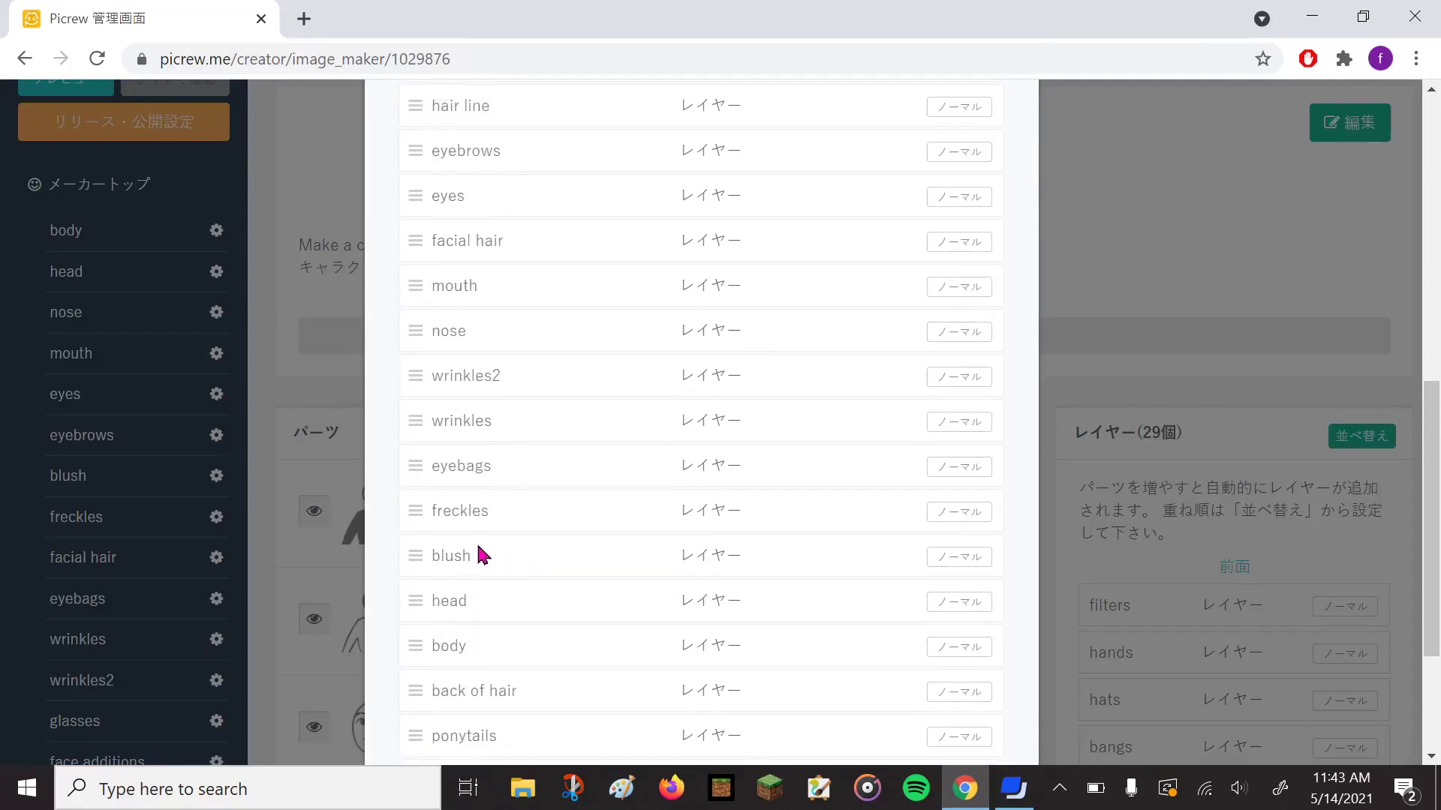
scroll(480, 373, "up", 5)
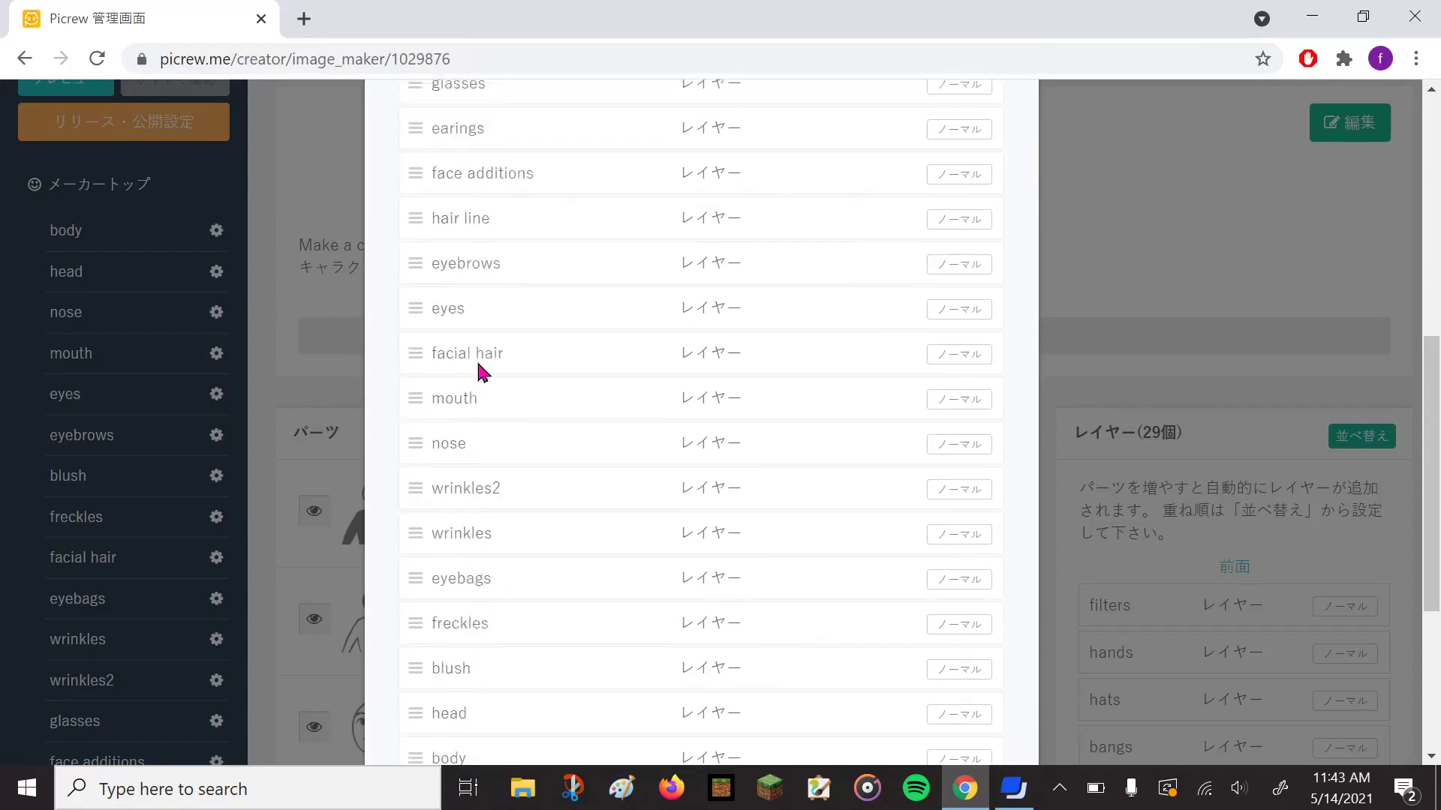
scroll(488, 445, "up", 3)
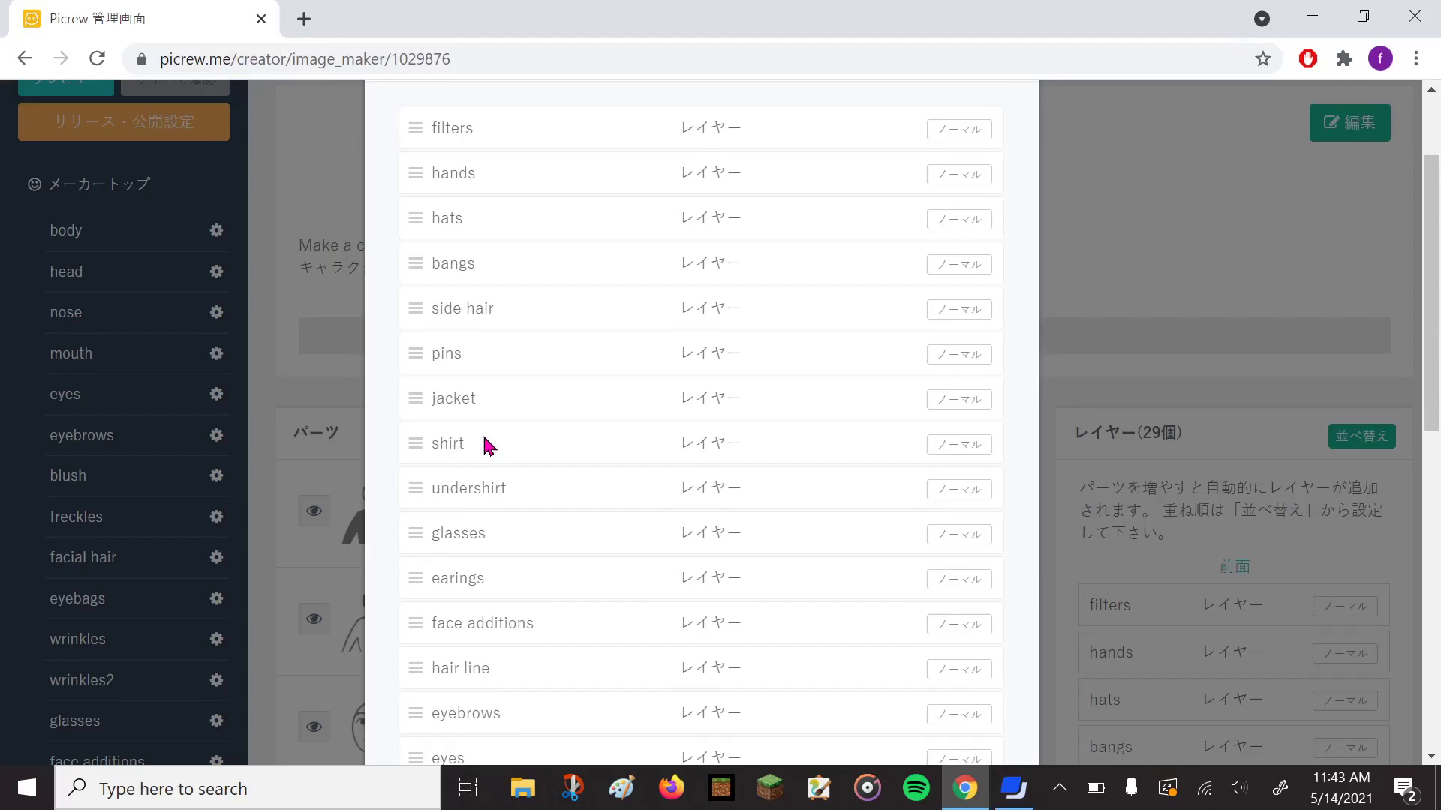
scroll(489, 445, "up", 2)
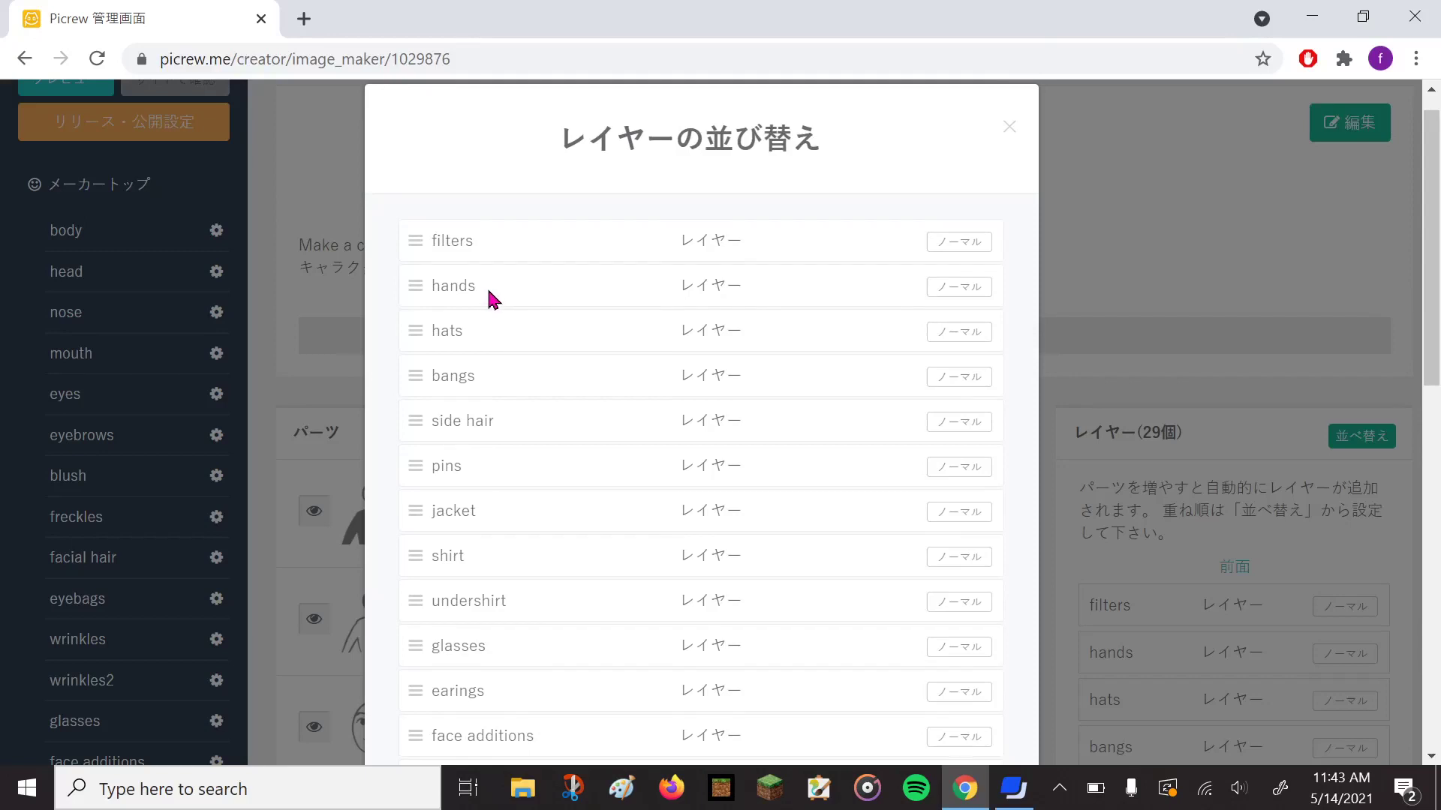
scroll(489, 296, "down", 10)
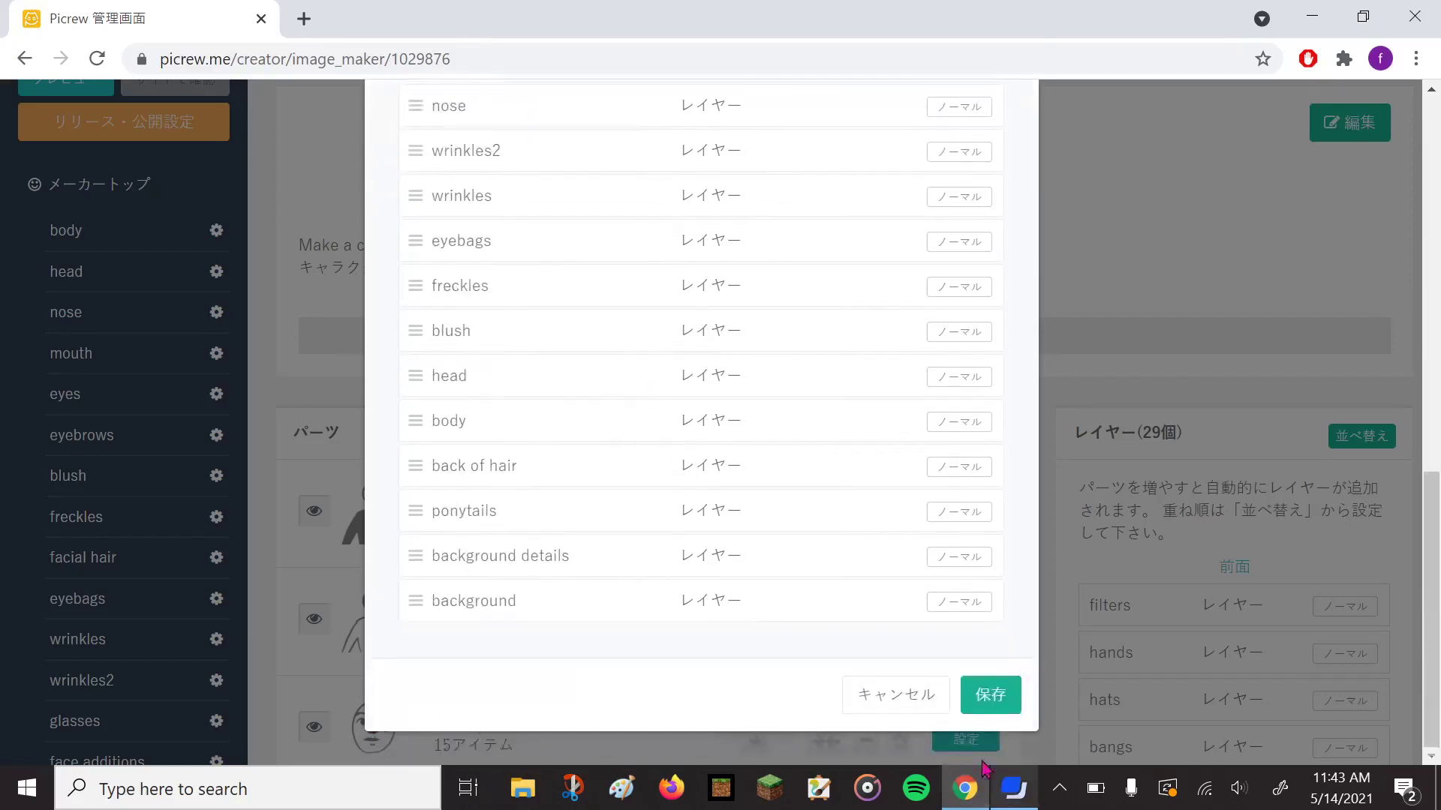
left_click(979, 702)
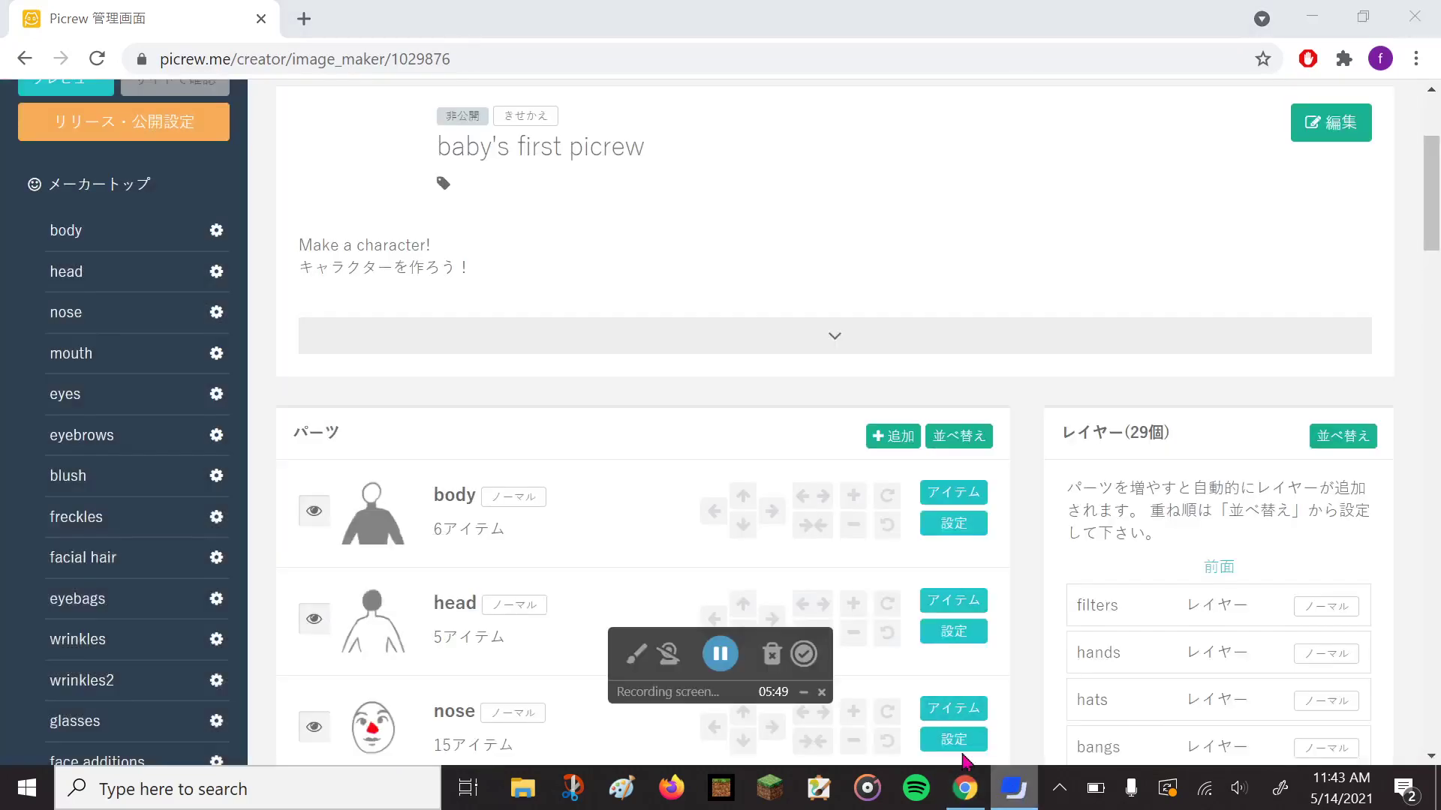
left_click(804, 692)
Move the filters layer from the front of the layer order to the very back, behind the background layer.
left_click(1345, 445)
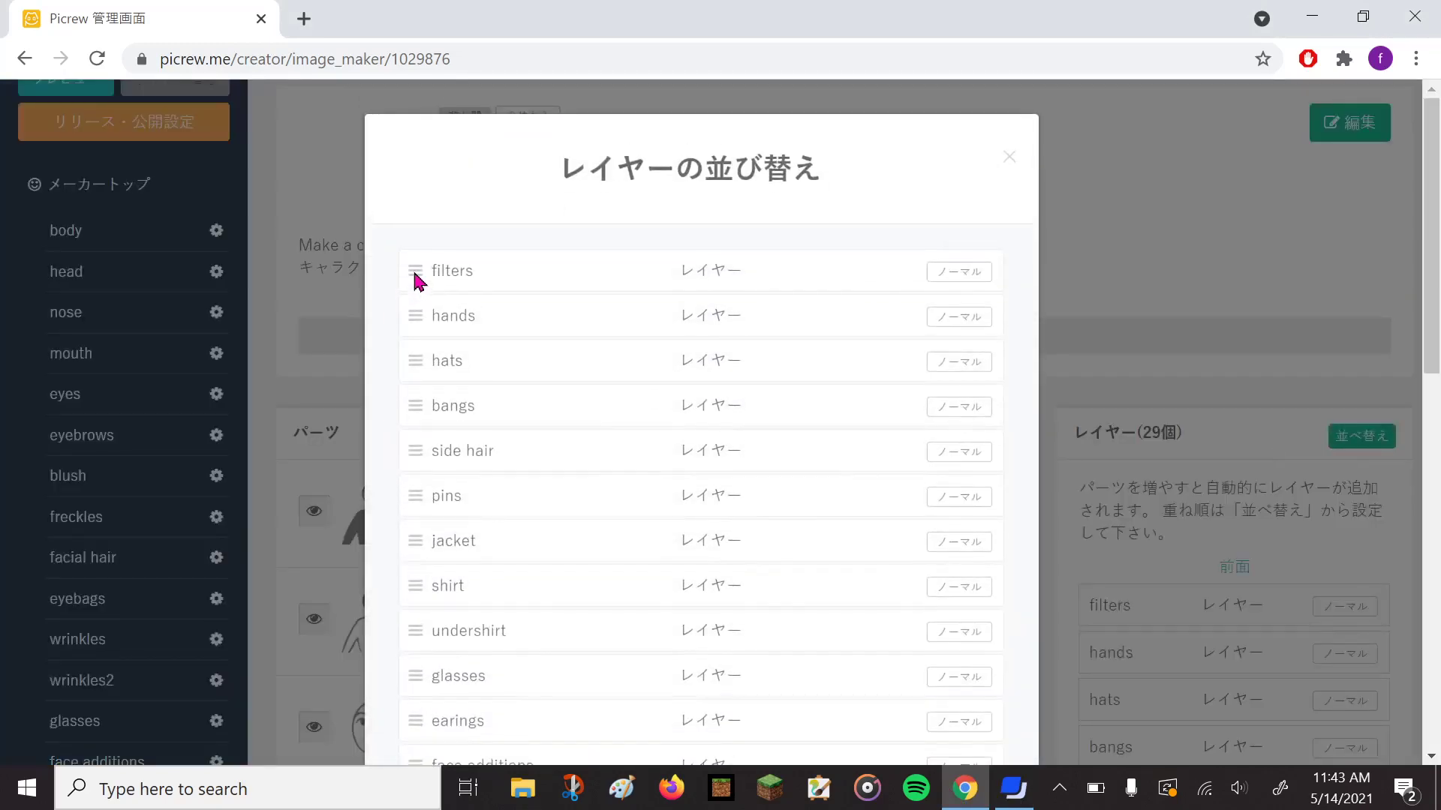
left_click_drag(417, 279, 417, 722)
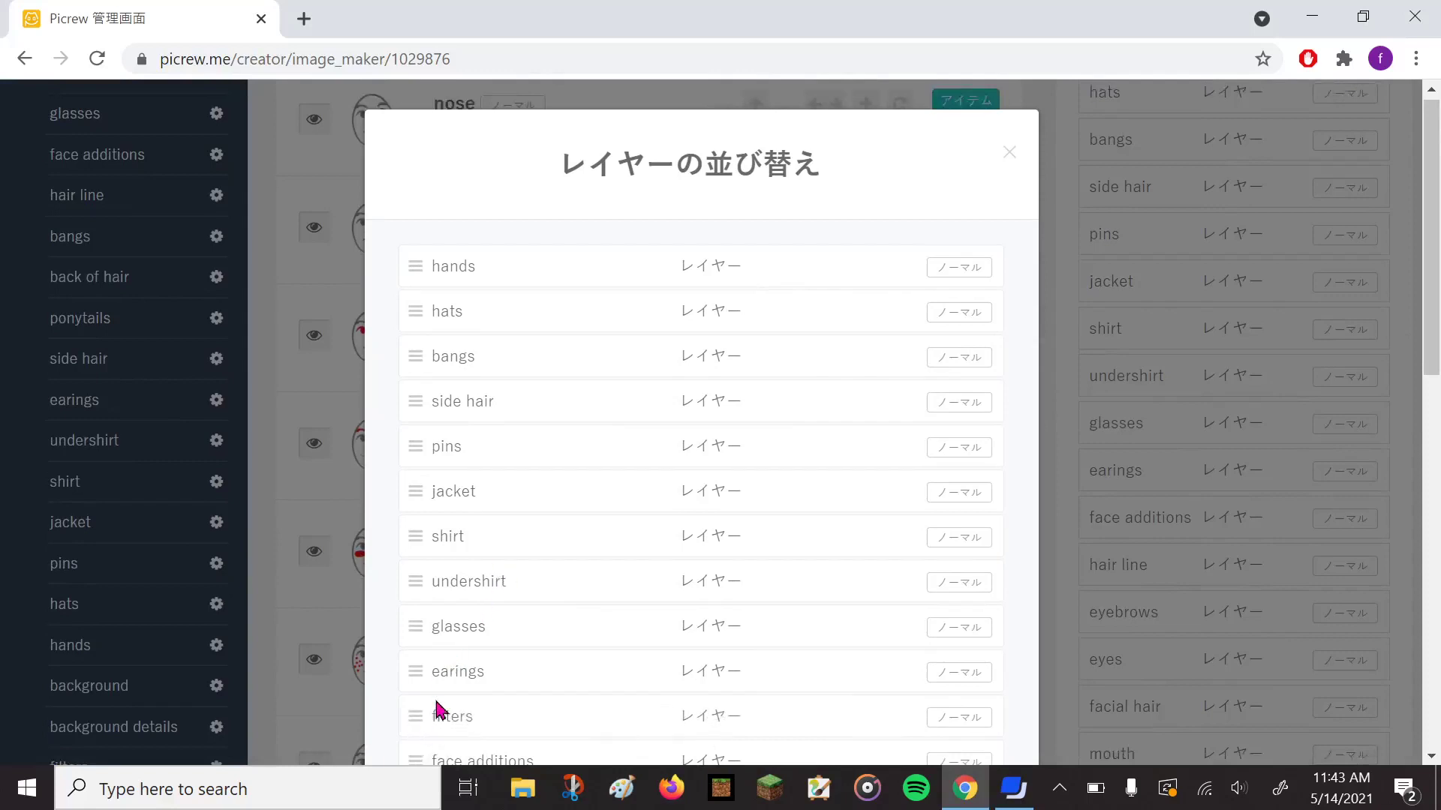
scroll(497, 579, "down", 1)
scroll(497, 580, "down", 4)
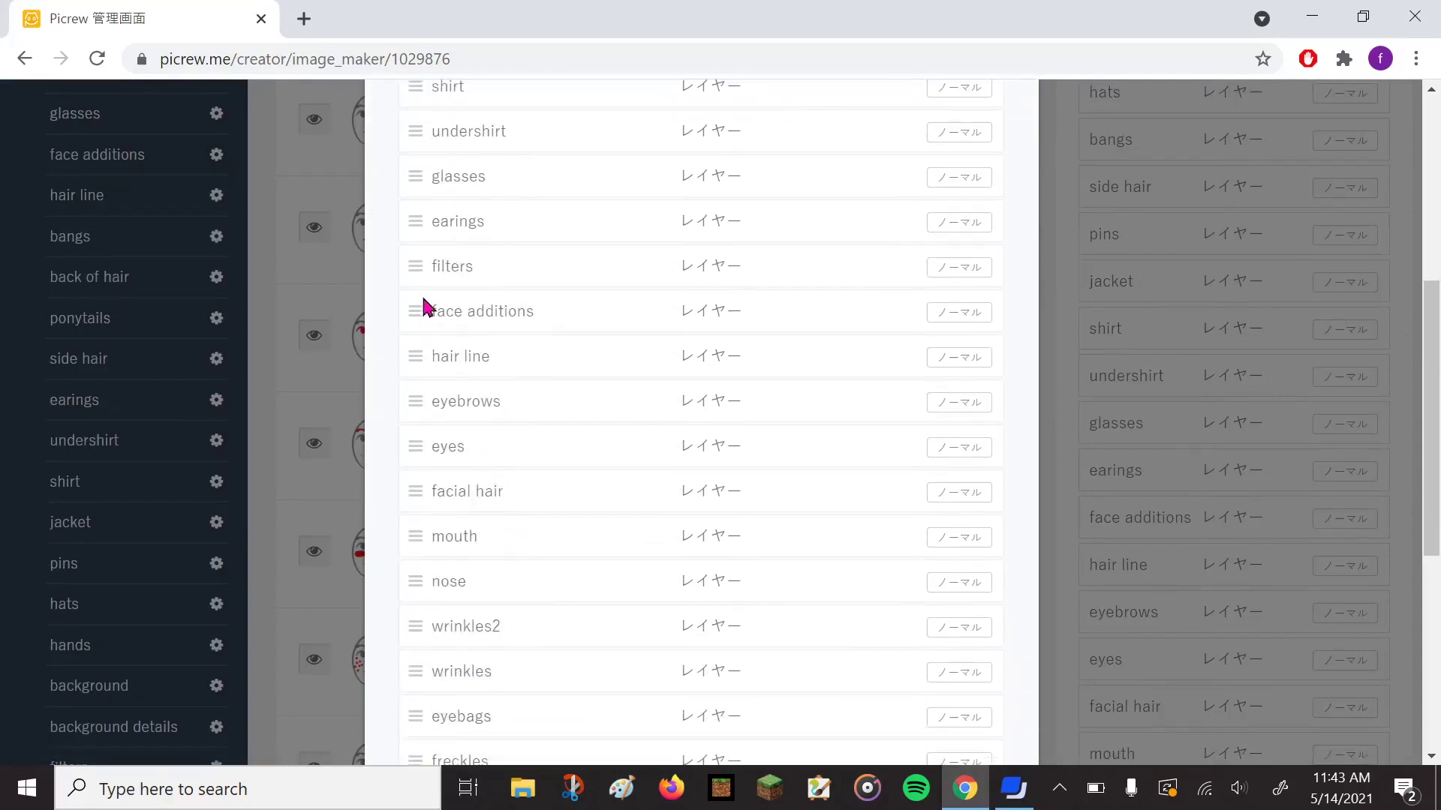
left_click_drag(415, 271, 424, 672)
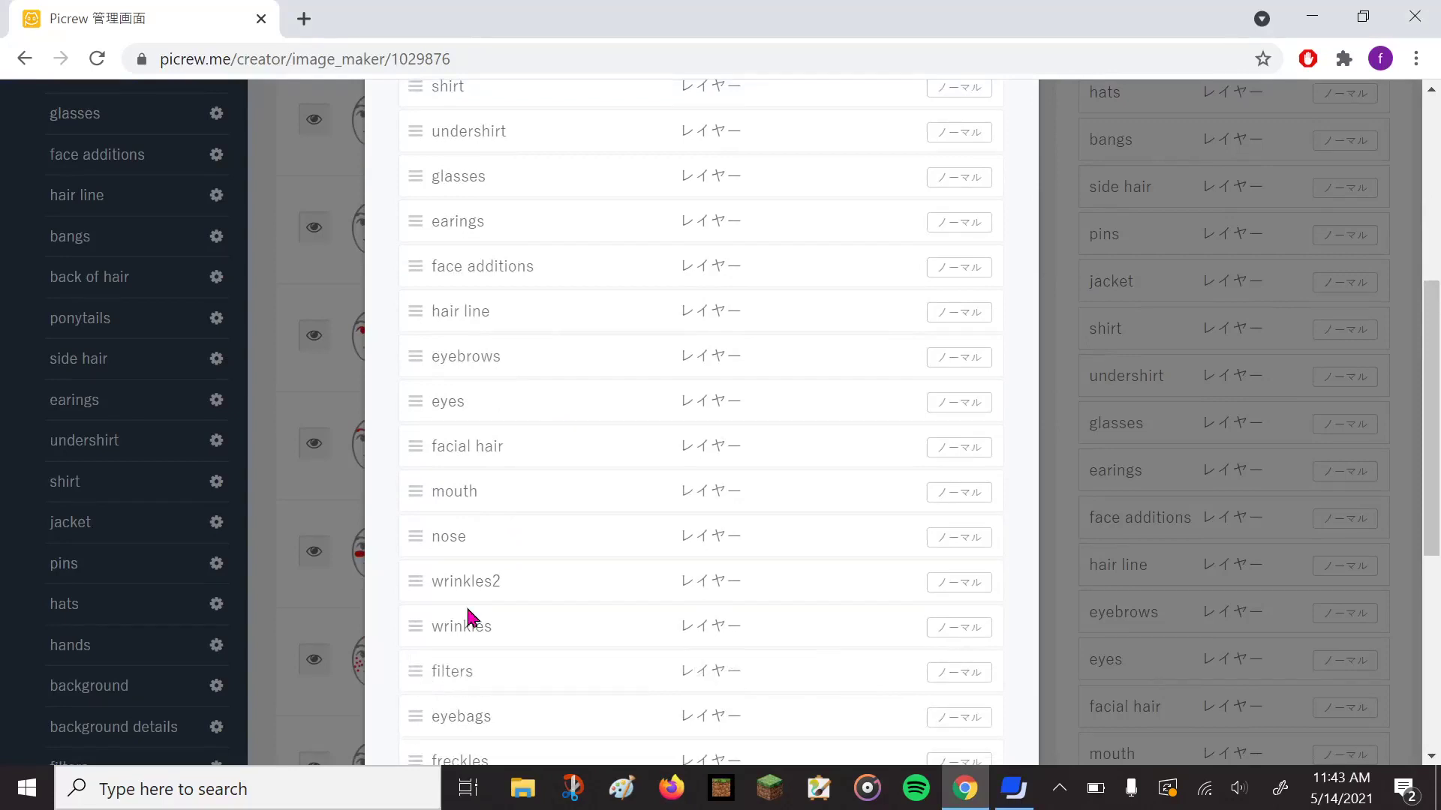
scroll(483, 564, "down", 4)
scroll(483, 559, "down", 2)
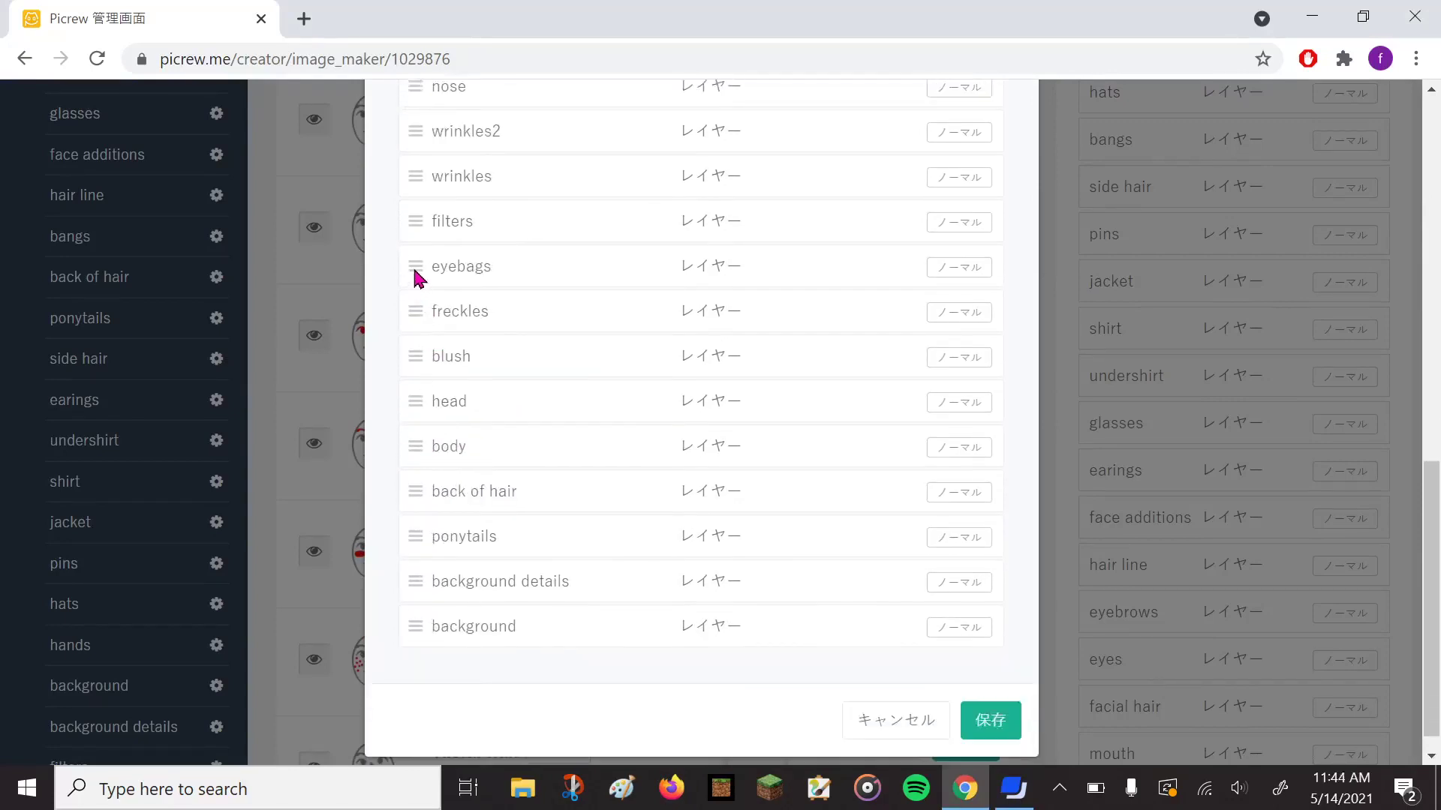
left_click_drag(421, 231, 412, 658)
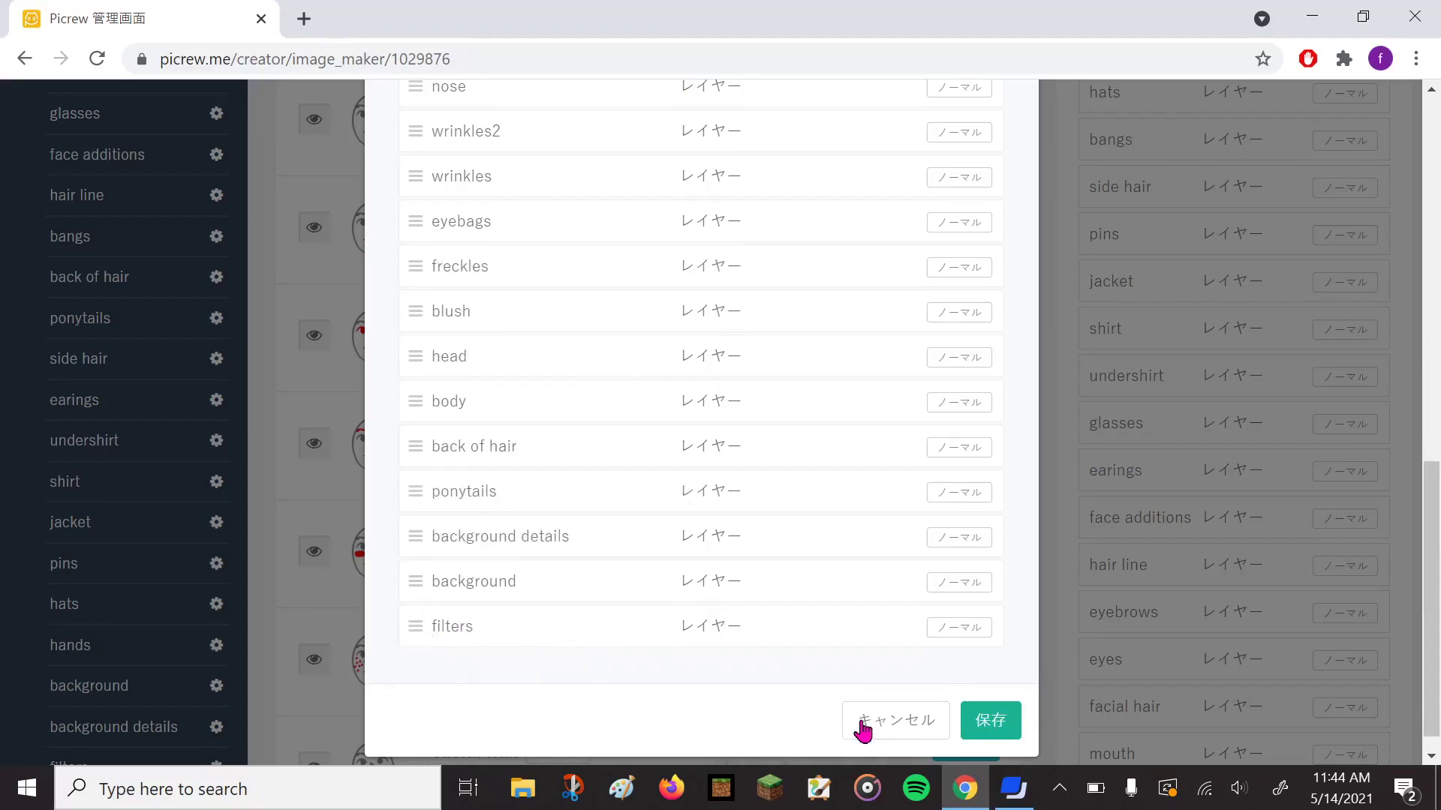
Cancel the layer sorting of "baby's first picrew", discarding the move of the filters layer.
left_click(888, 731)
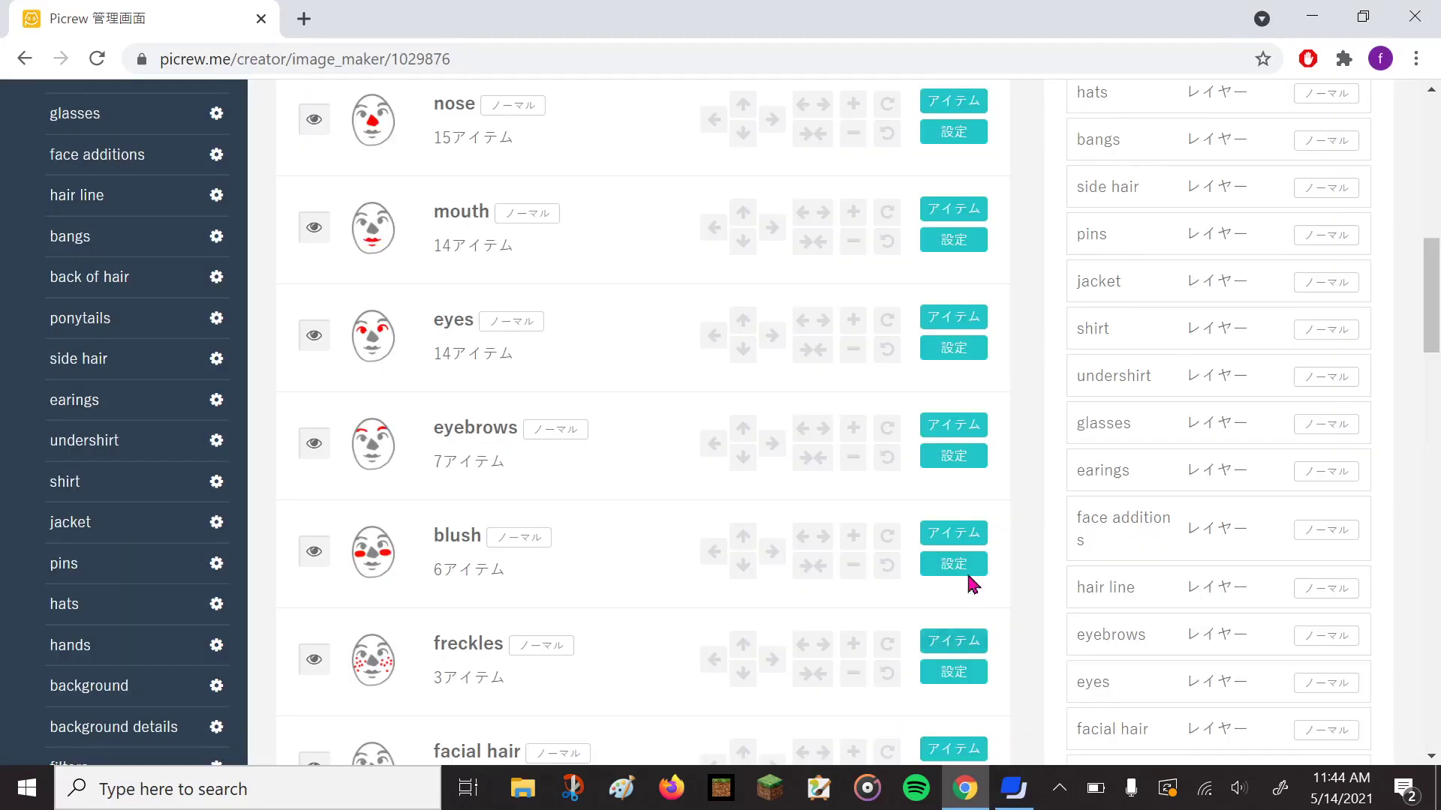
scroll(951, 713, "down", 5)
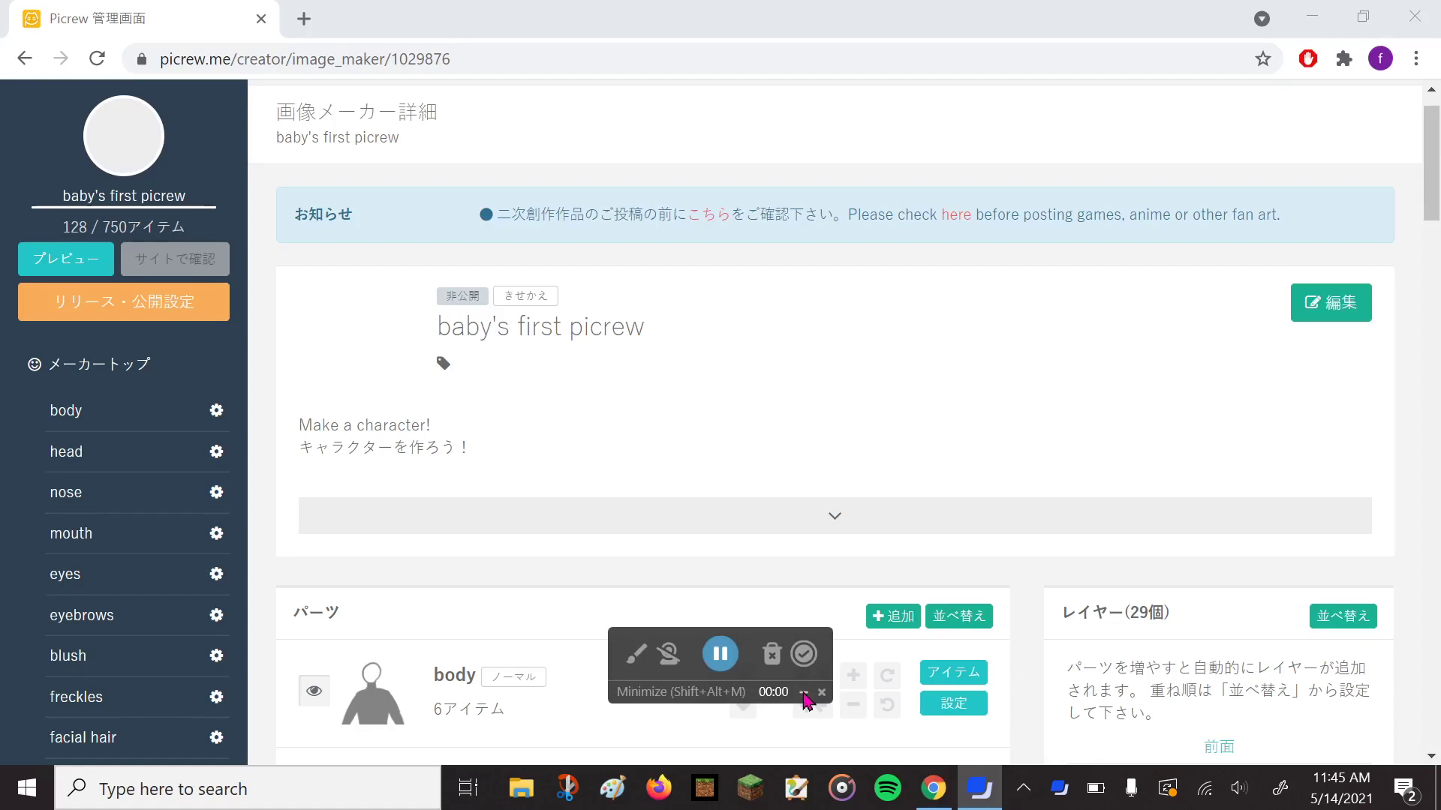
left_click(803, 692)
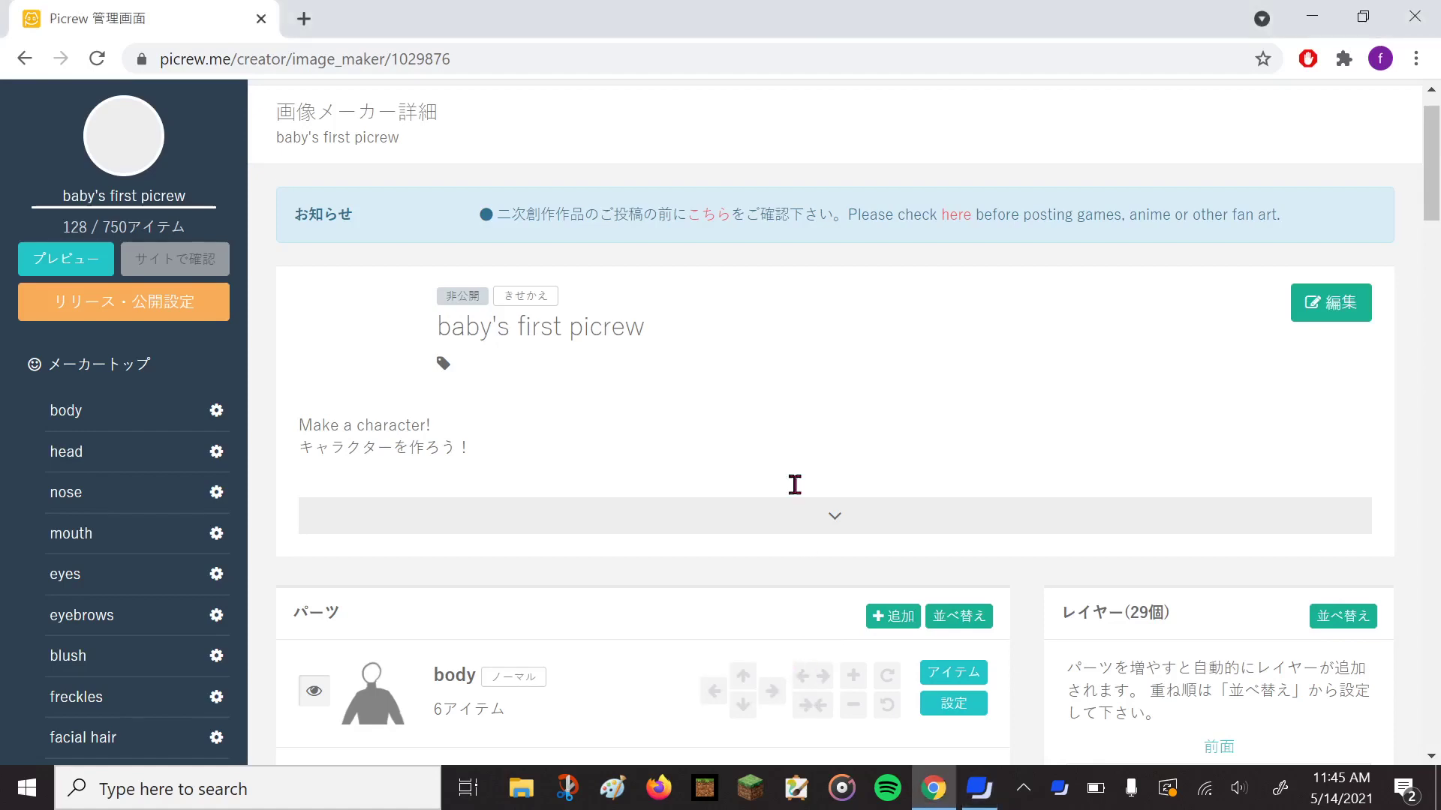
Open the item list of the body part in "baby's first picrew" and look through its items and colour variants.
scroll(818, 465, "down", 3)
left_click(957, 448)
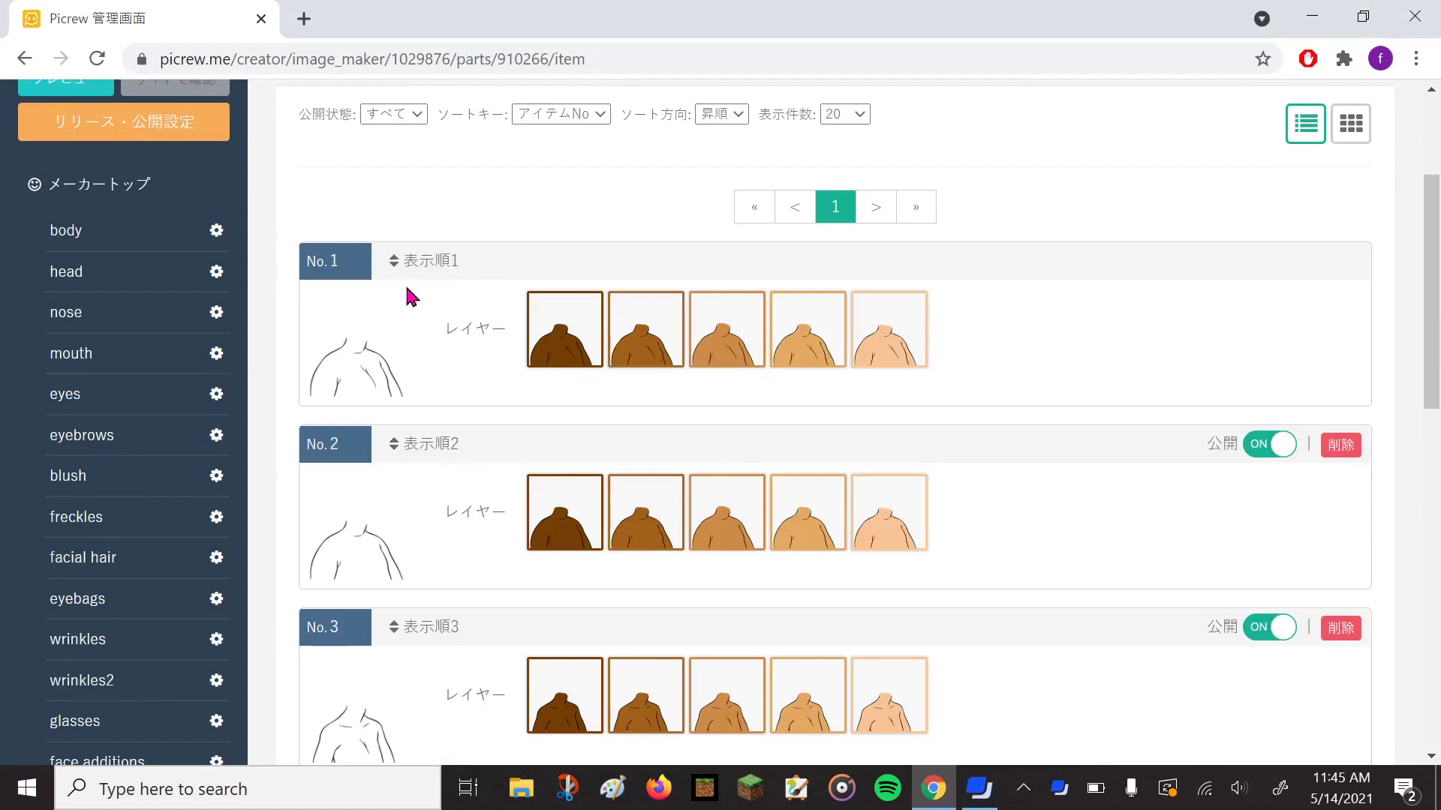
scroll(405, 315, "down", 4)
scroll(330, 645, "down", 10)
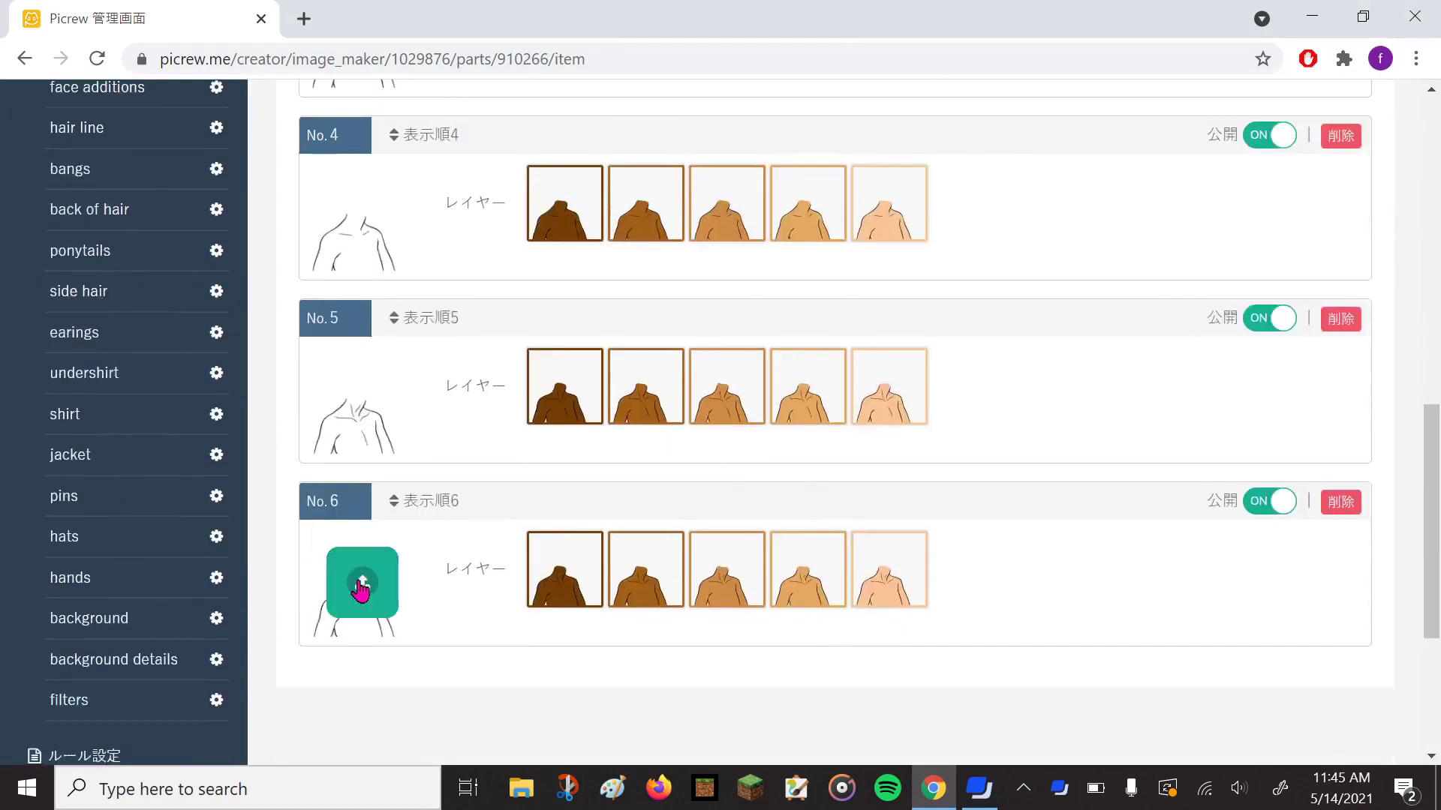
scroll(356, 439, "up", 6)
scroll(359, 439, "up", 8)
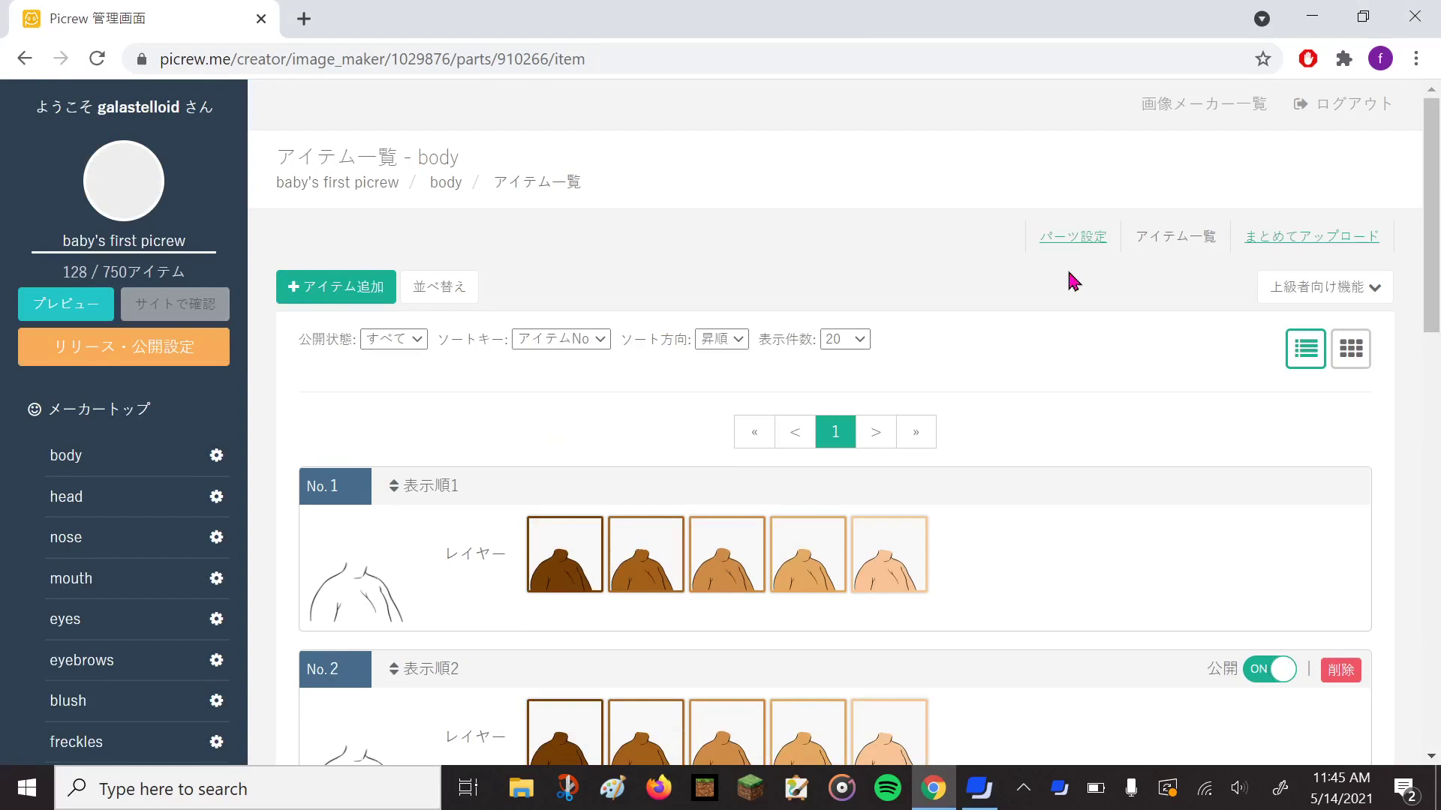
Return to the image maker list, open "test2" for editing, and open the item list of its head part.
left_click(1233, 118)
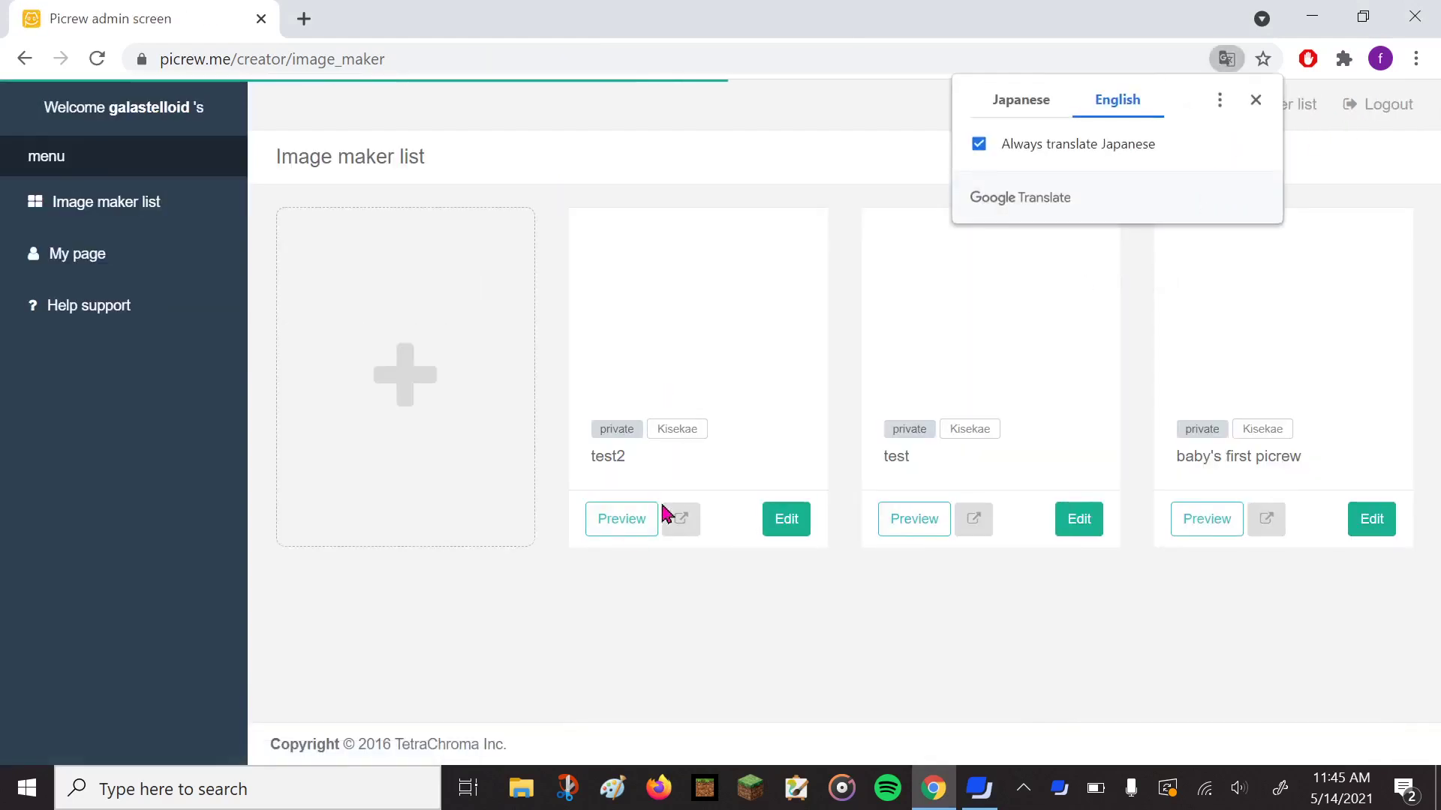
left_click(780, 520)
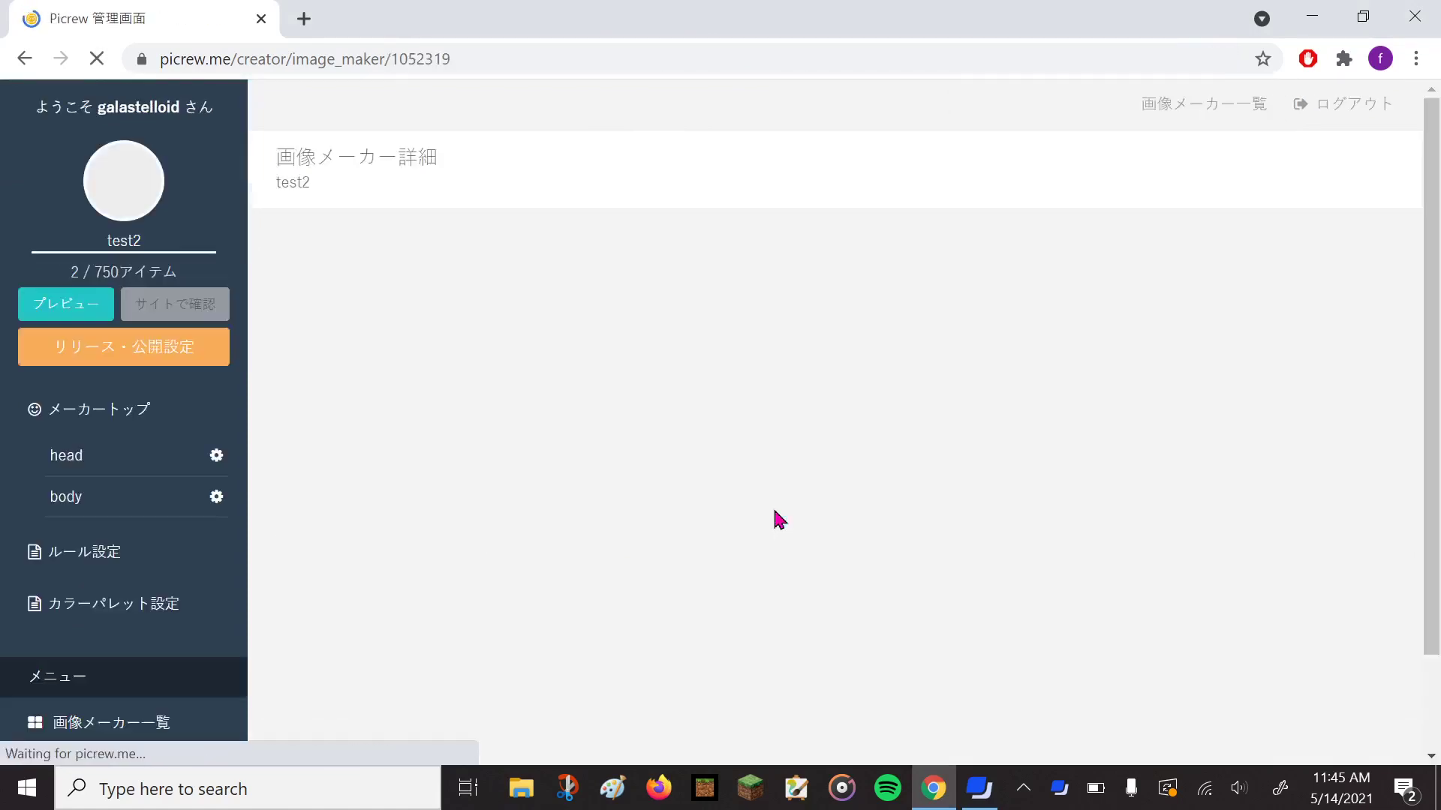
scroll(608, 304, "down", 2)
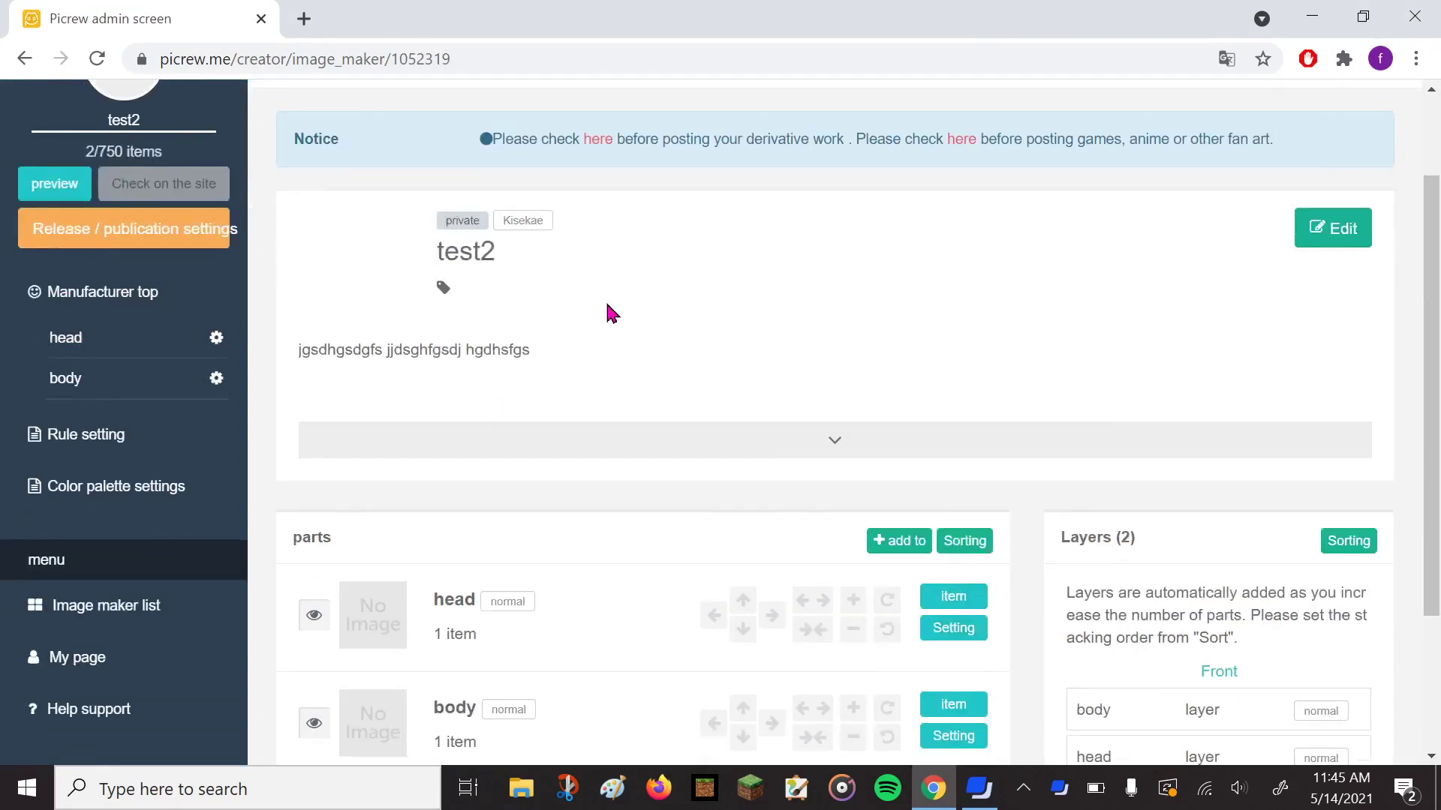
scroll(609, 314, "down", 3)
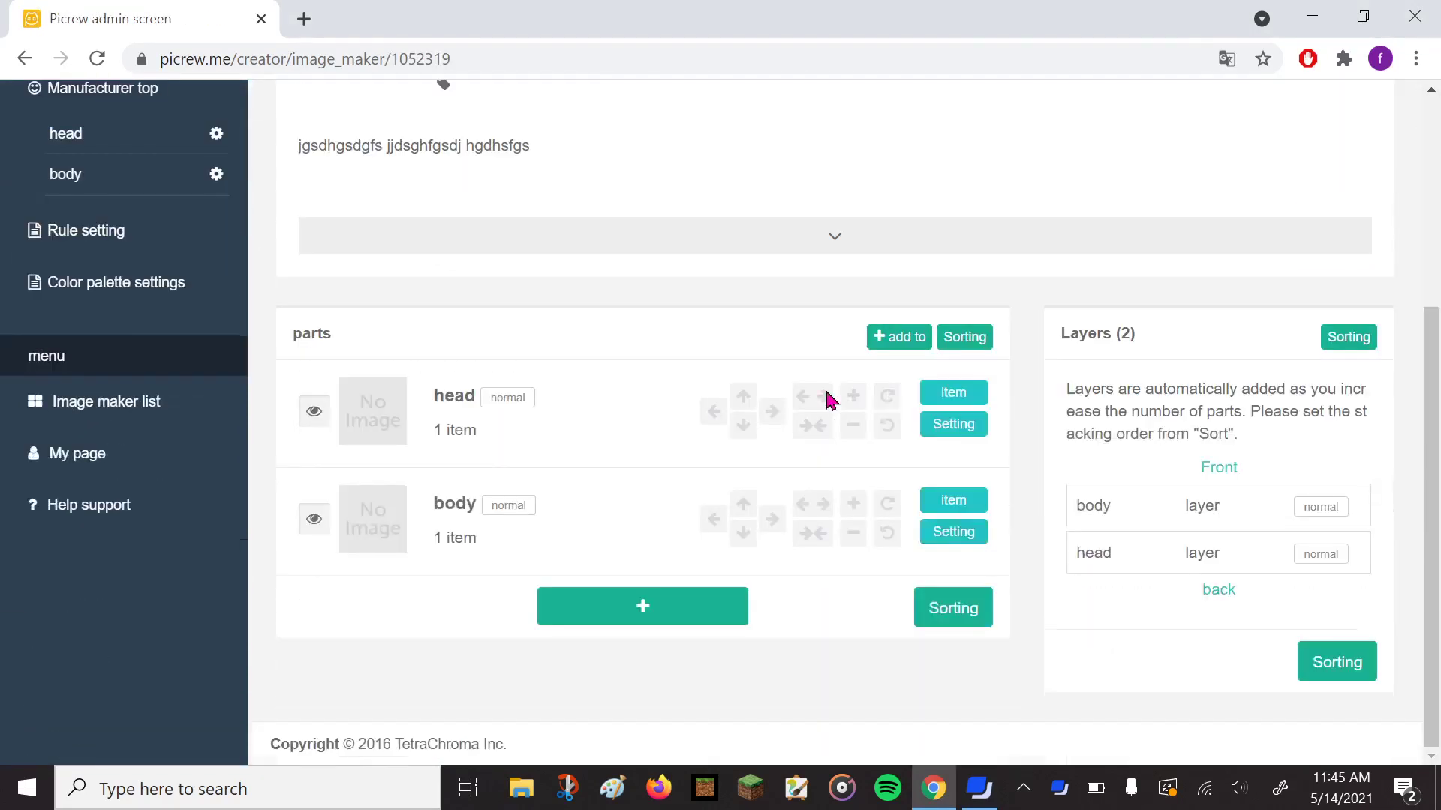
left_click(950, 394)
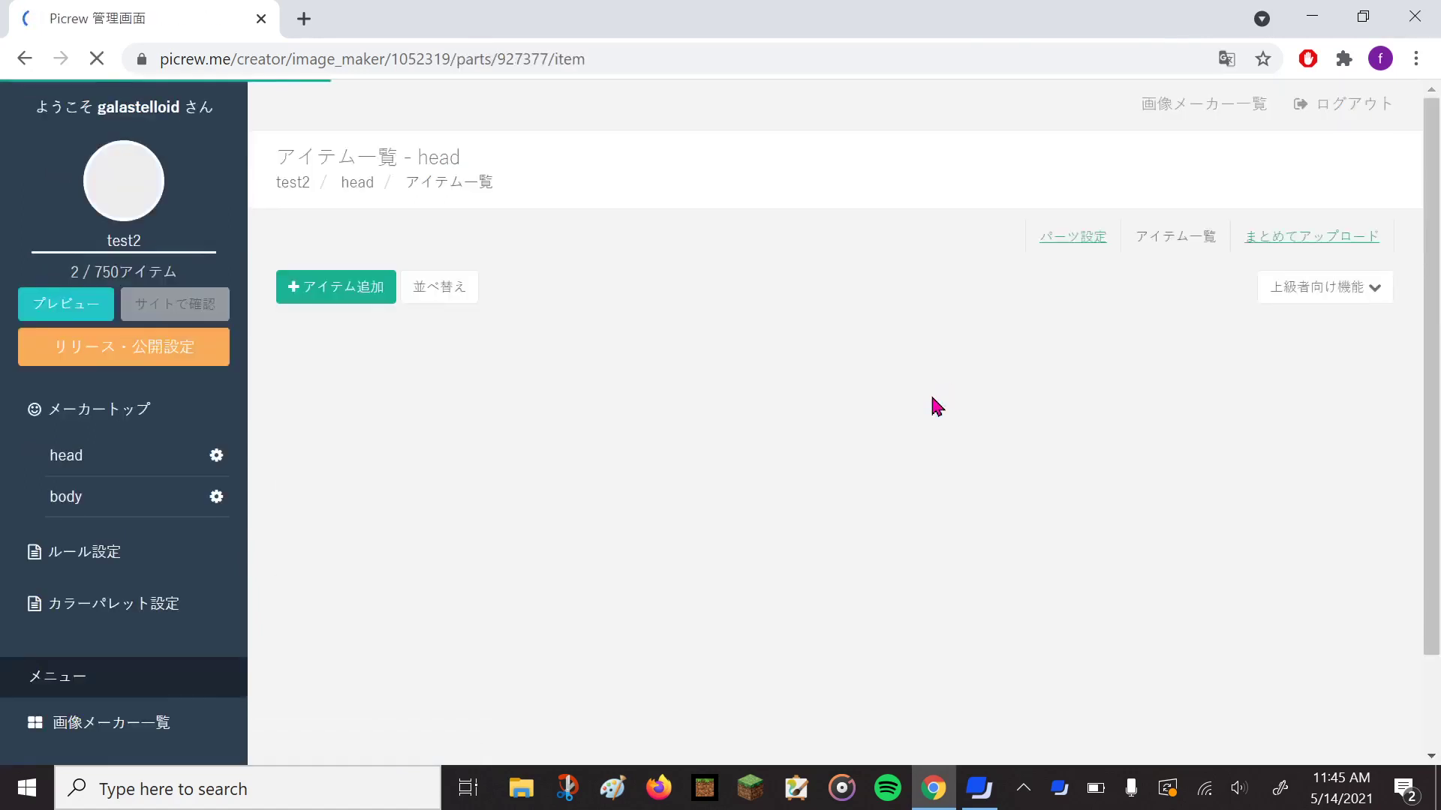
Add 2 items to the head part and look over its item list.
scroll(517, 360, "down", 2)
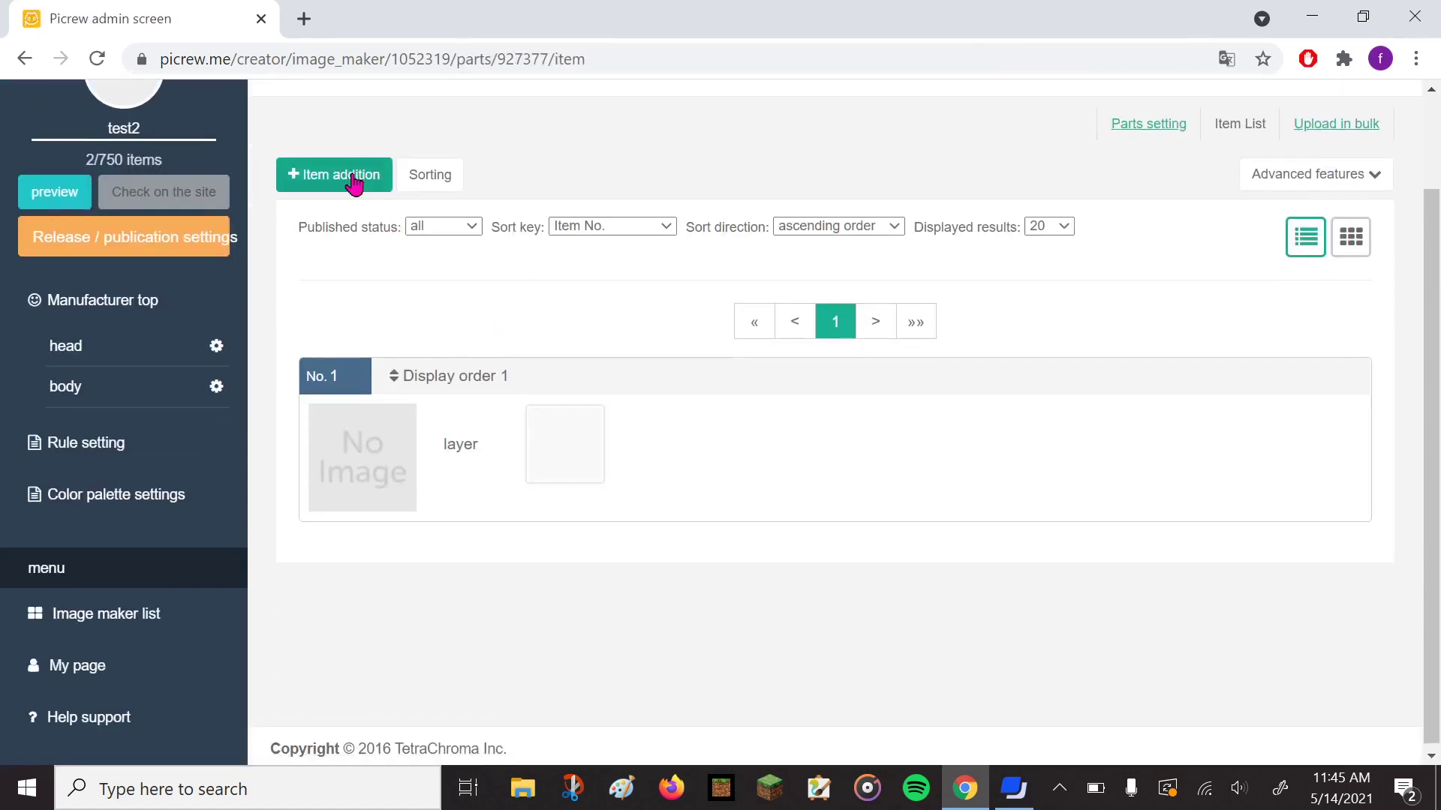
left_click(355, 179)
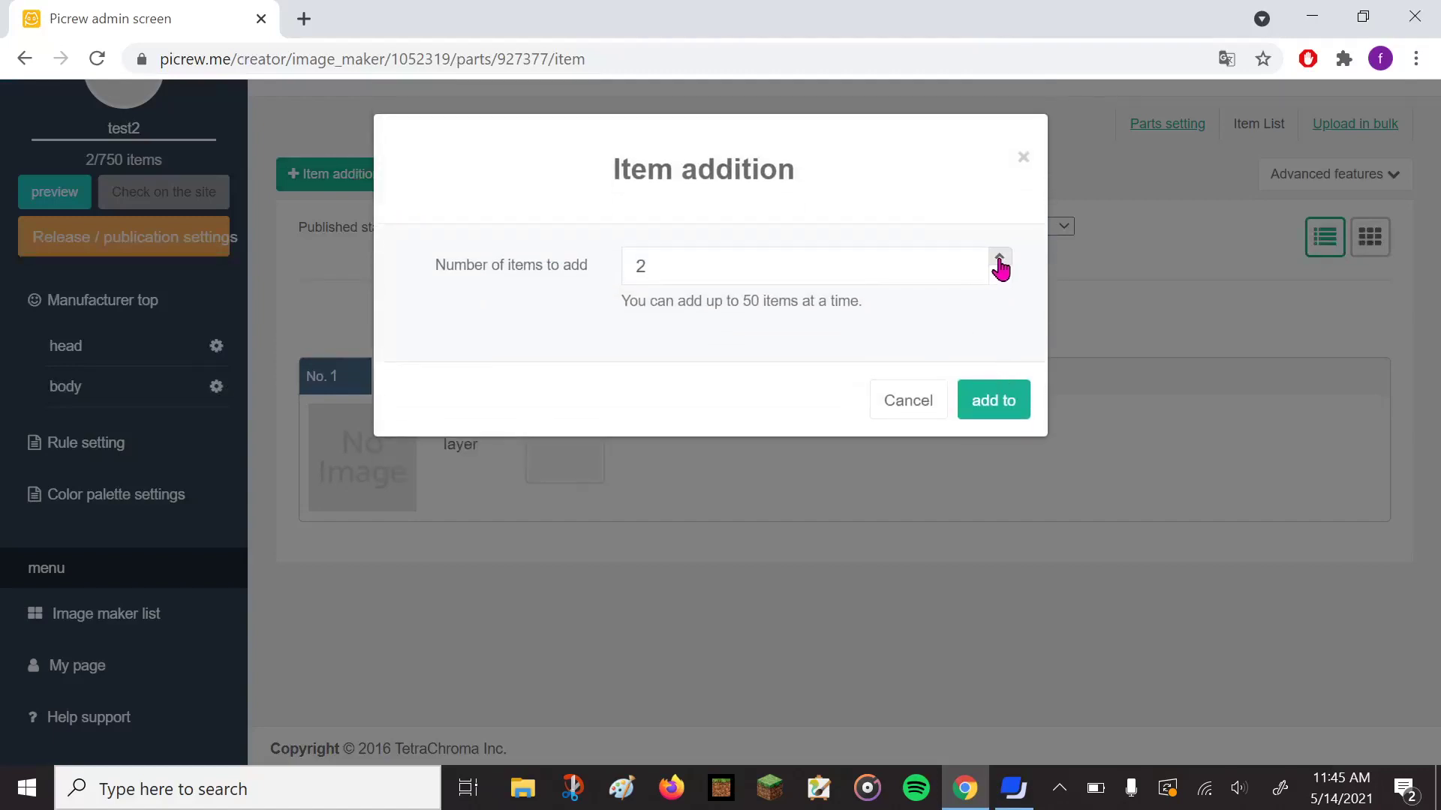
left_click(1015, 404)
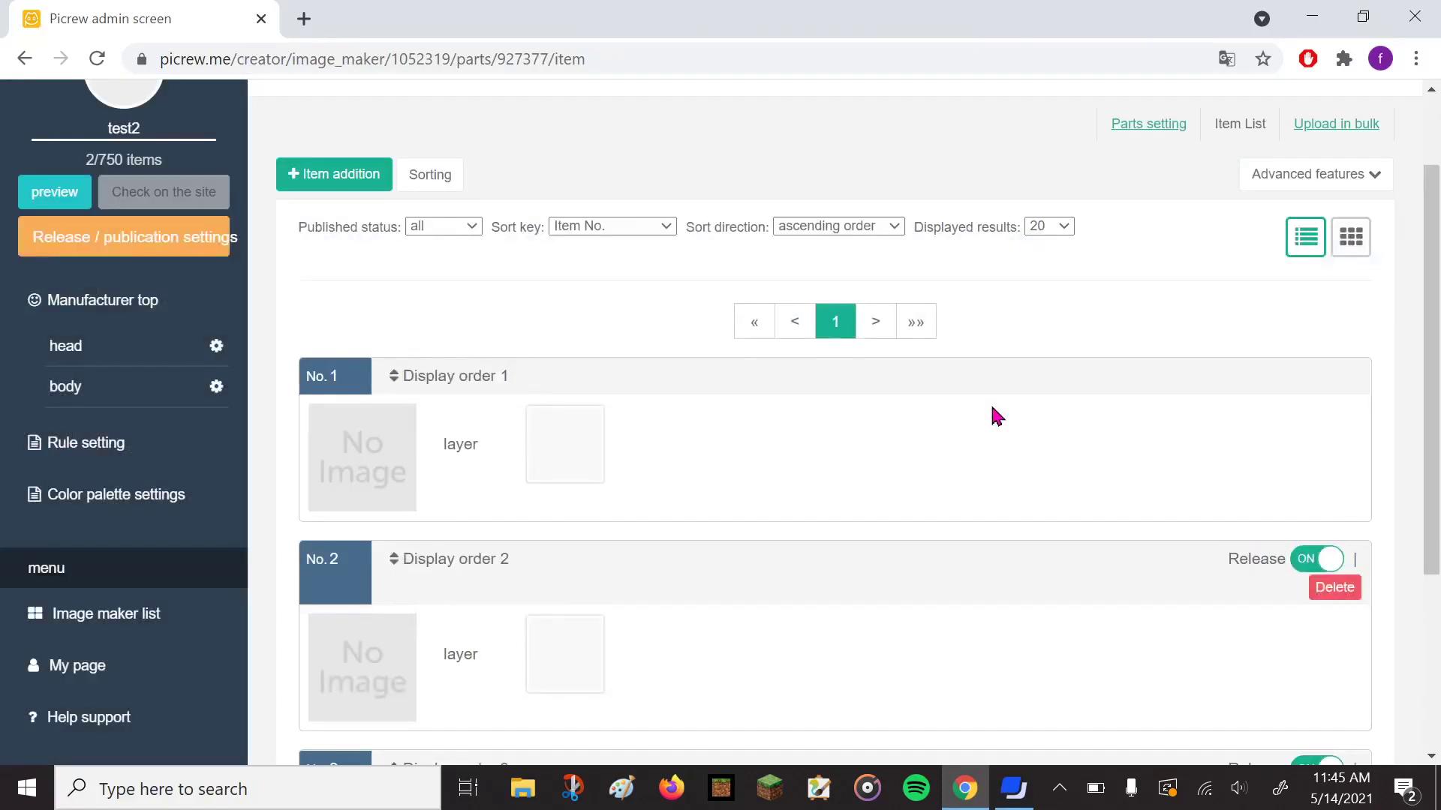
scroll(991, 409, "down", 3)
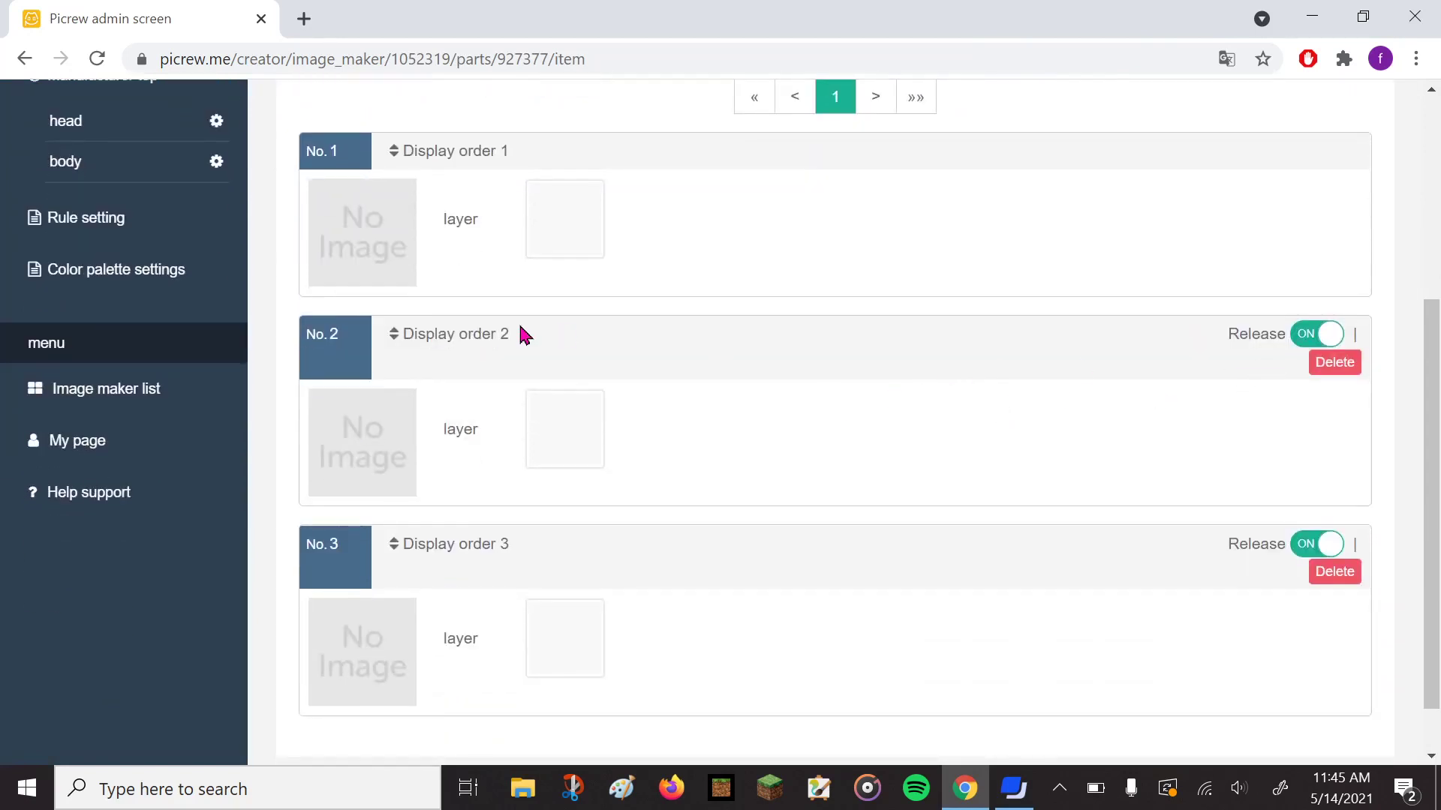
scroll(596, 349, "up", 3)
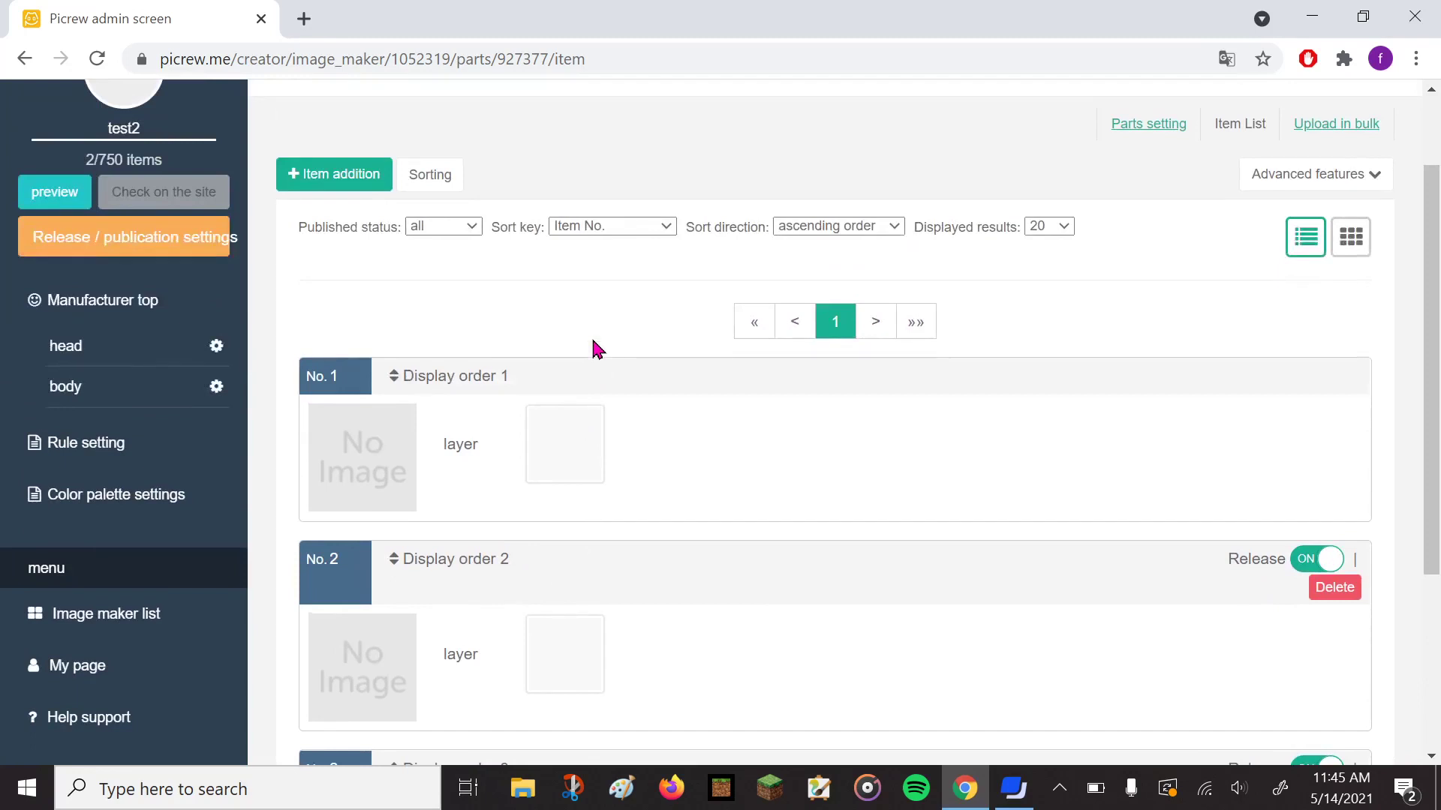
scroll(597, 349, "down", 3)
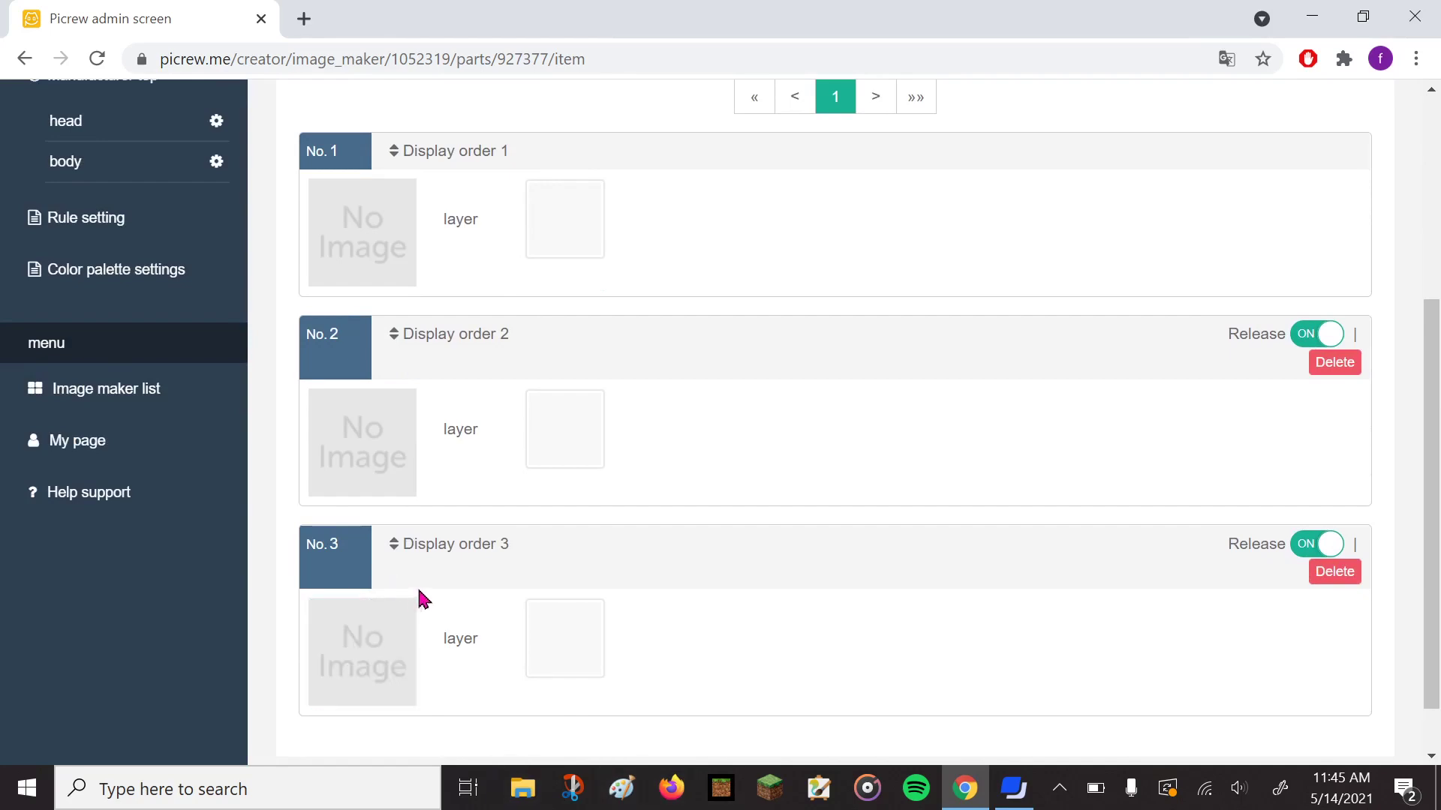
scroll(499, 477, "up", 5)
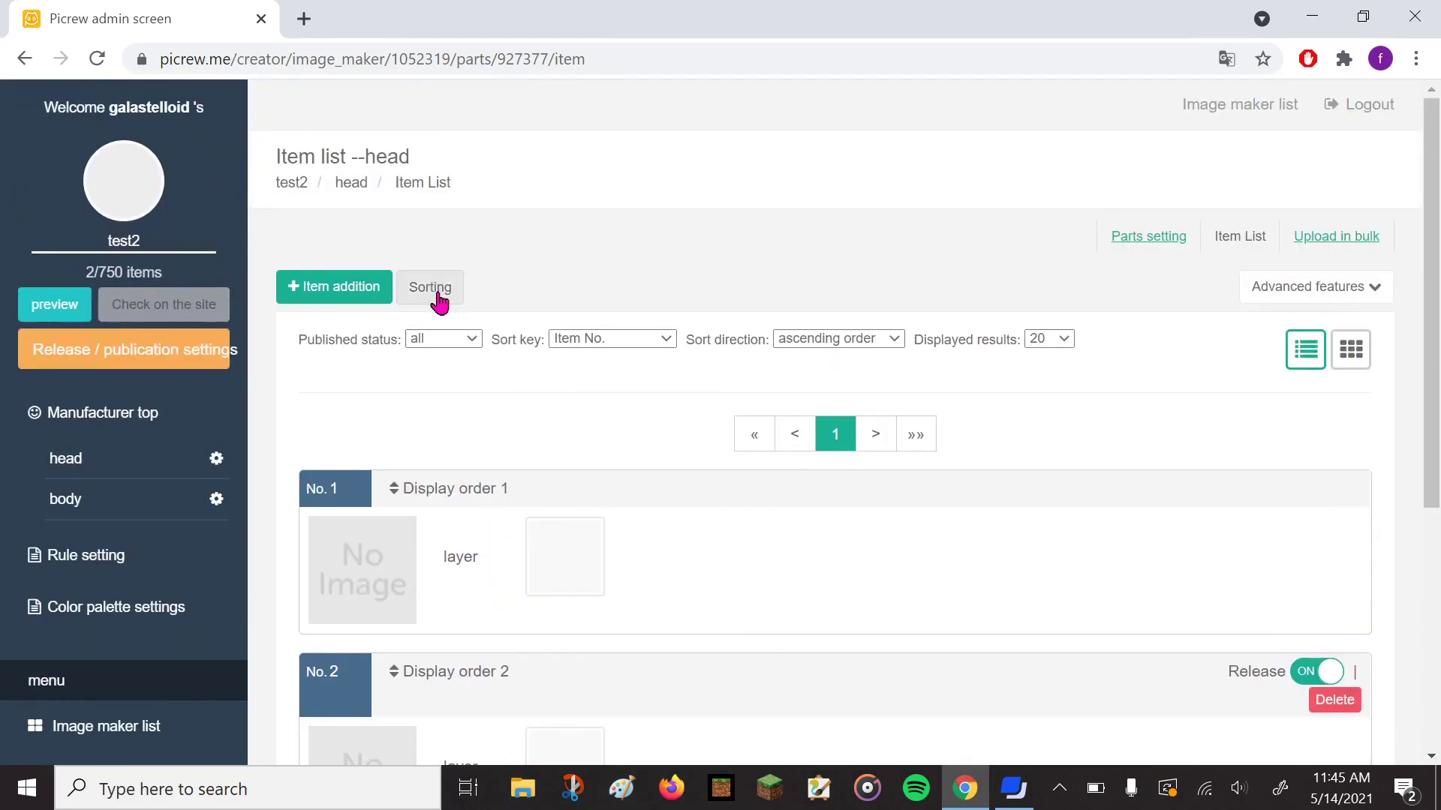
Try moving the third head item ahead of the second in the item sorting, and cancel the sorting.
left_click(439, 300)
left_click_drag(484, 296, 381, 284)
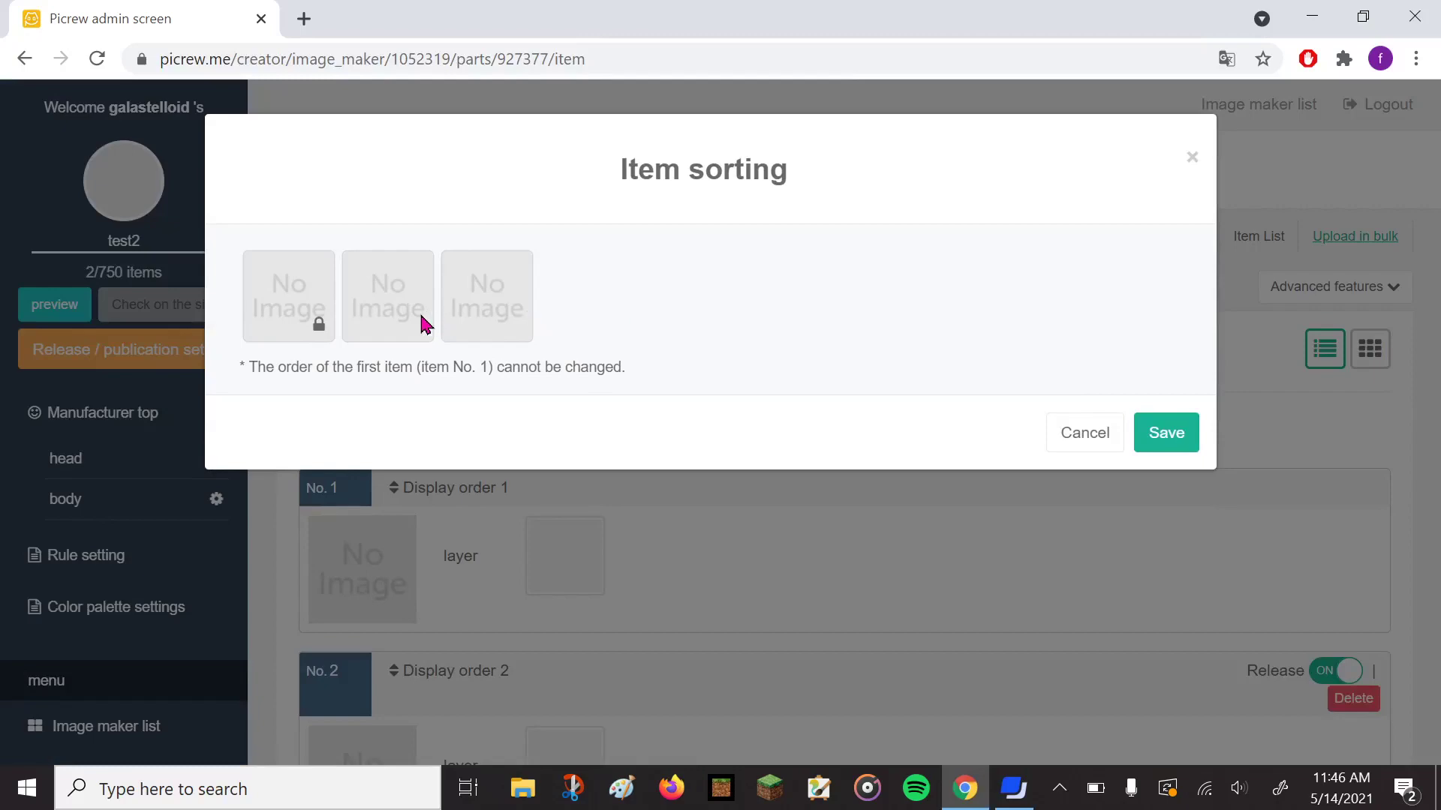
left_click(1078, 438)
scroll(1072, 417, "down", 5)
scroll(1075, 418, "down", 1)
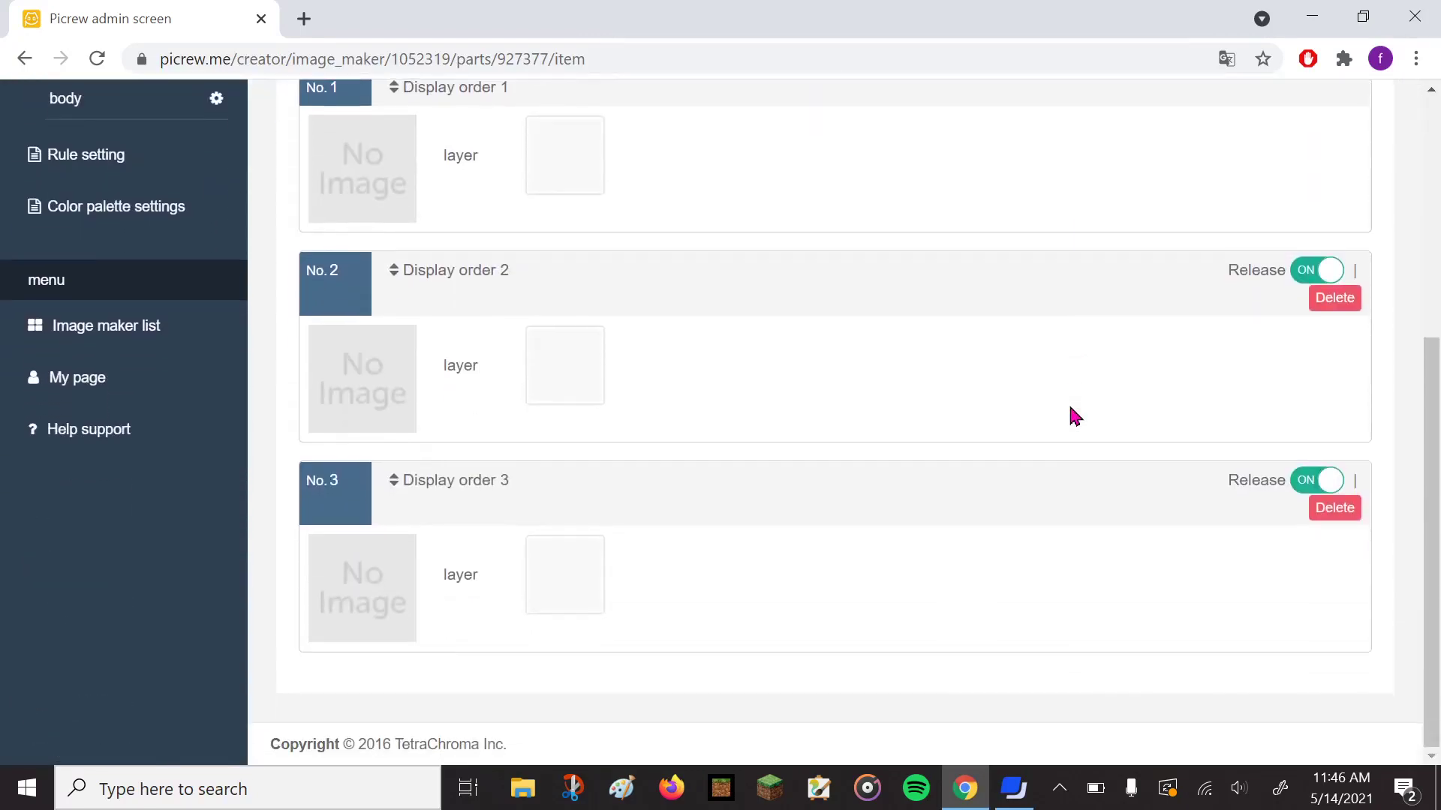
Switch the release of head item No. 2 off and back on.
scroll(1071, 417, "up", 2)
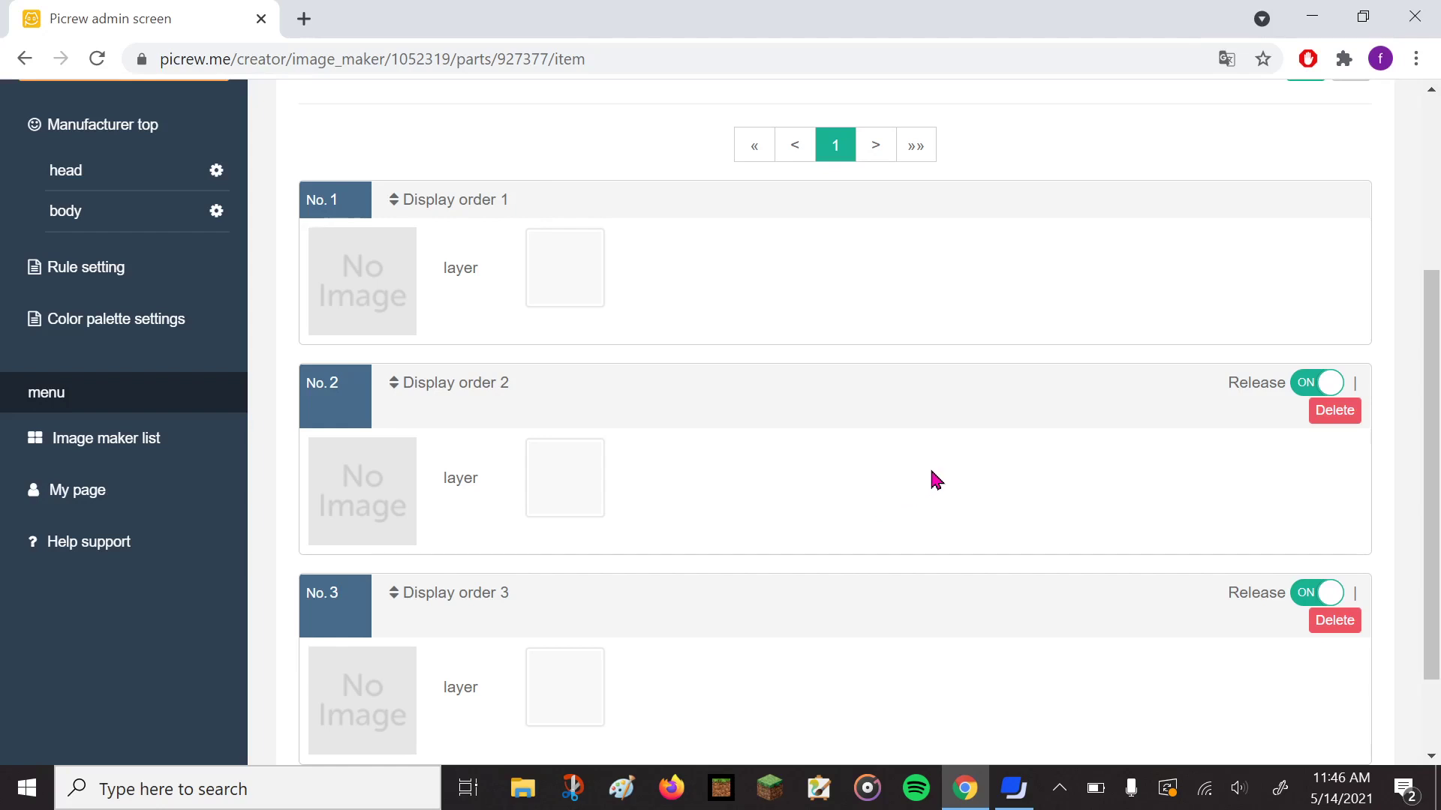
left_click(1324, 382)
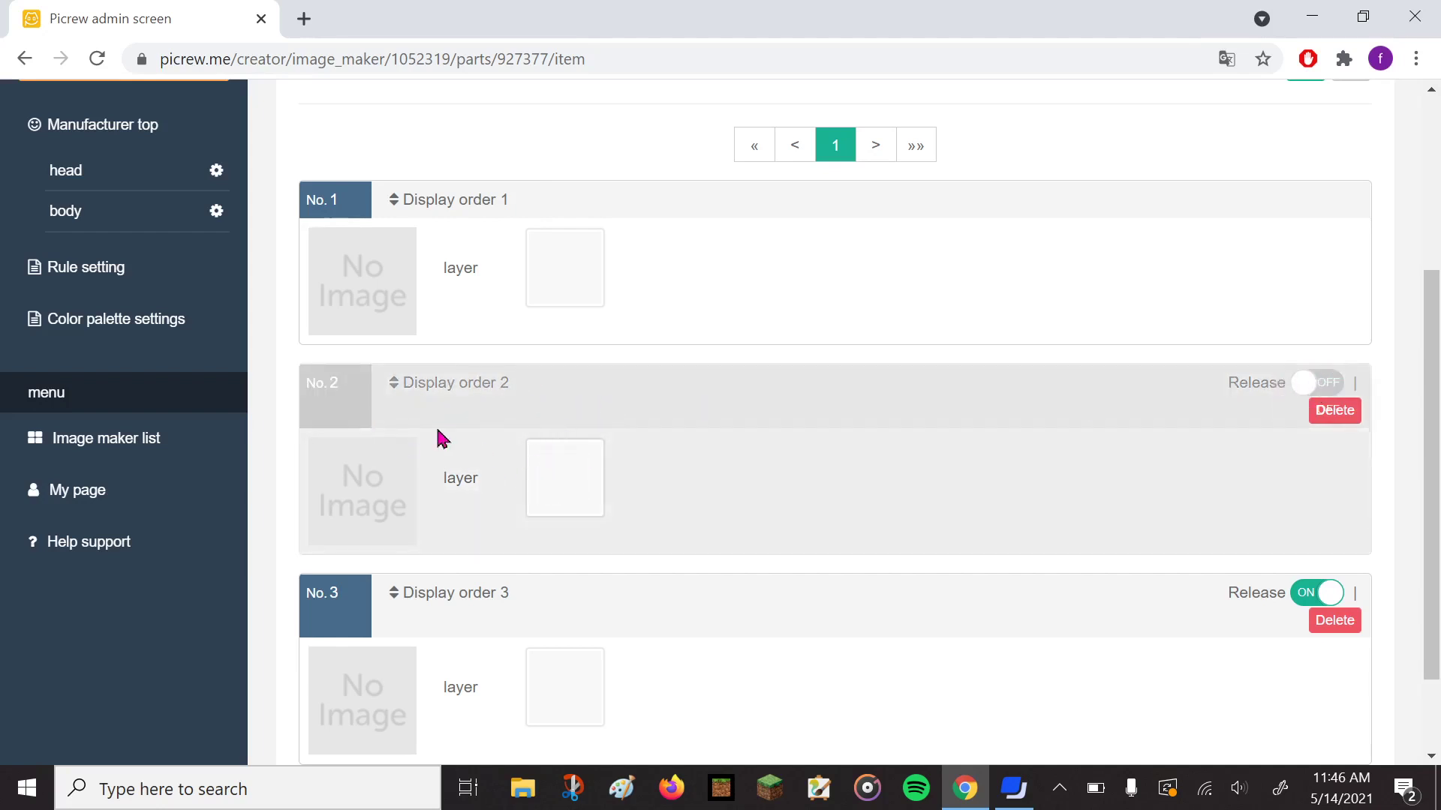
left_click(1309, 385)
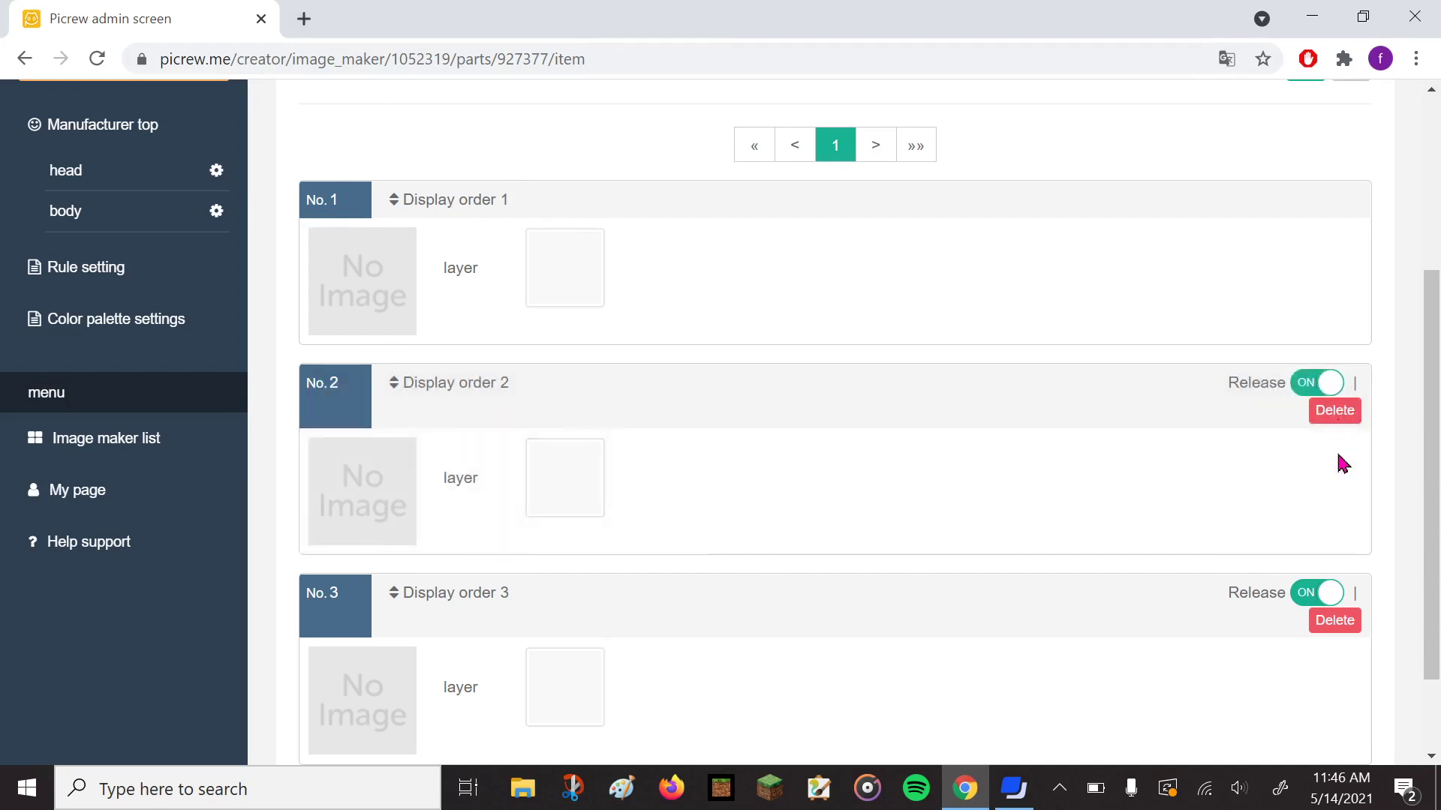
scroll(1343, 640, "down", 2)
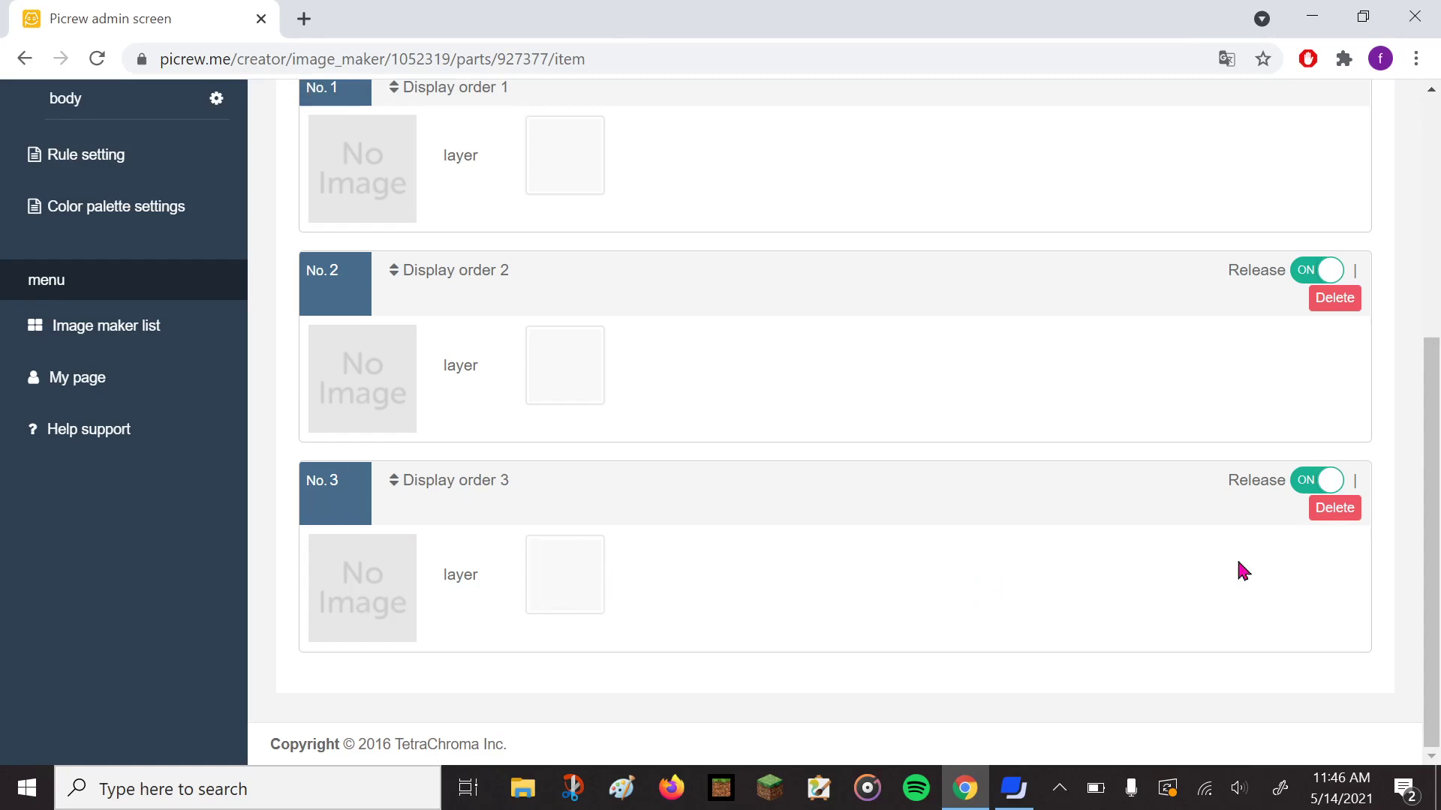
scroll(1021, 525, "up", 3)
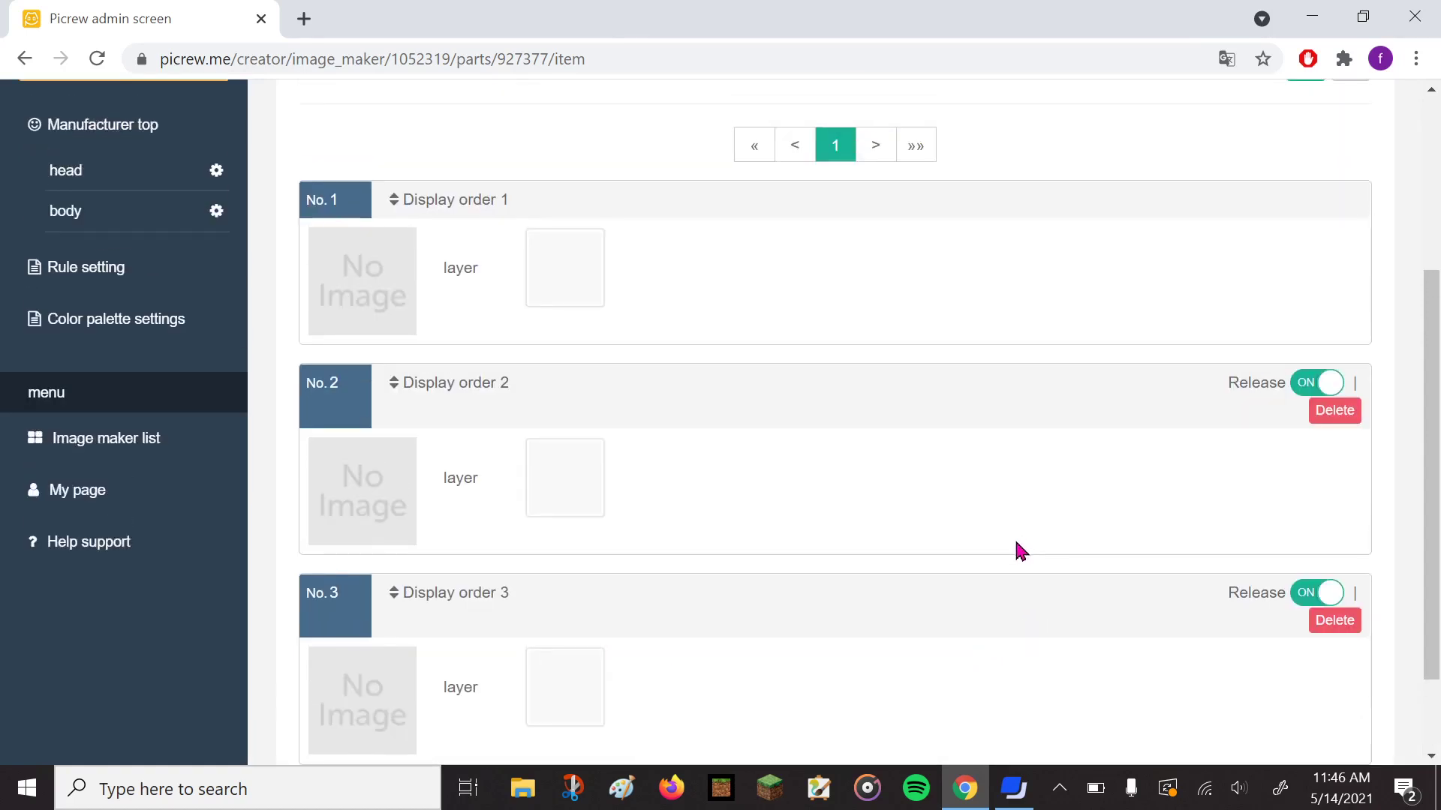
scroll(874, 607, "down", 3)
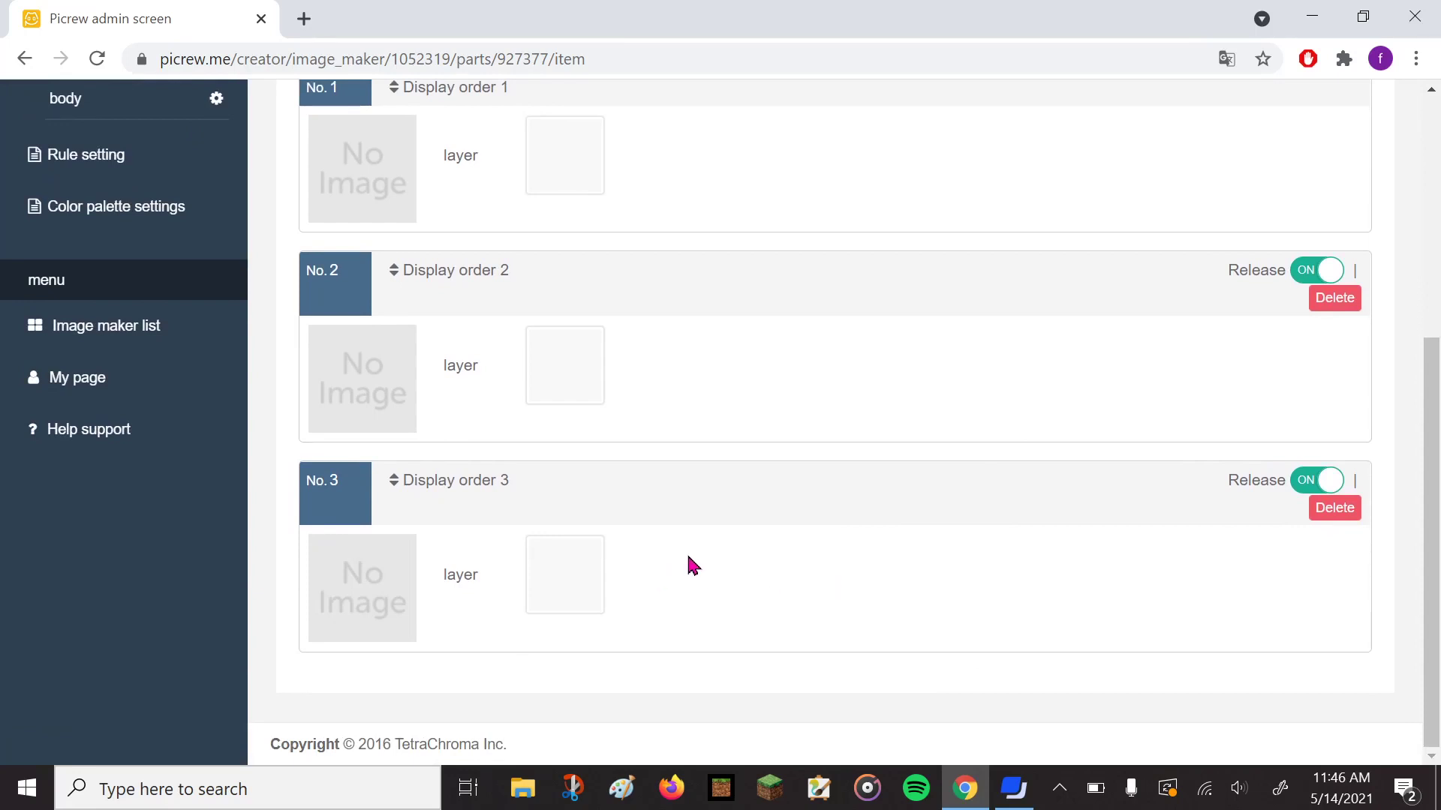
scroll(904, 496, "up", 2)
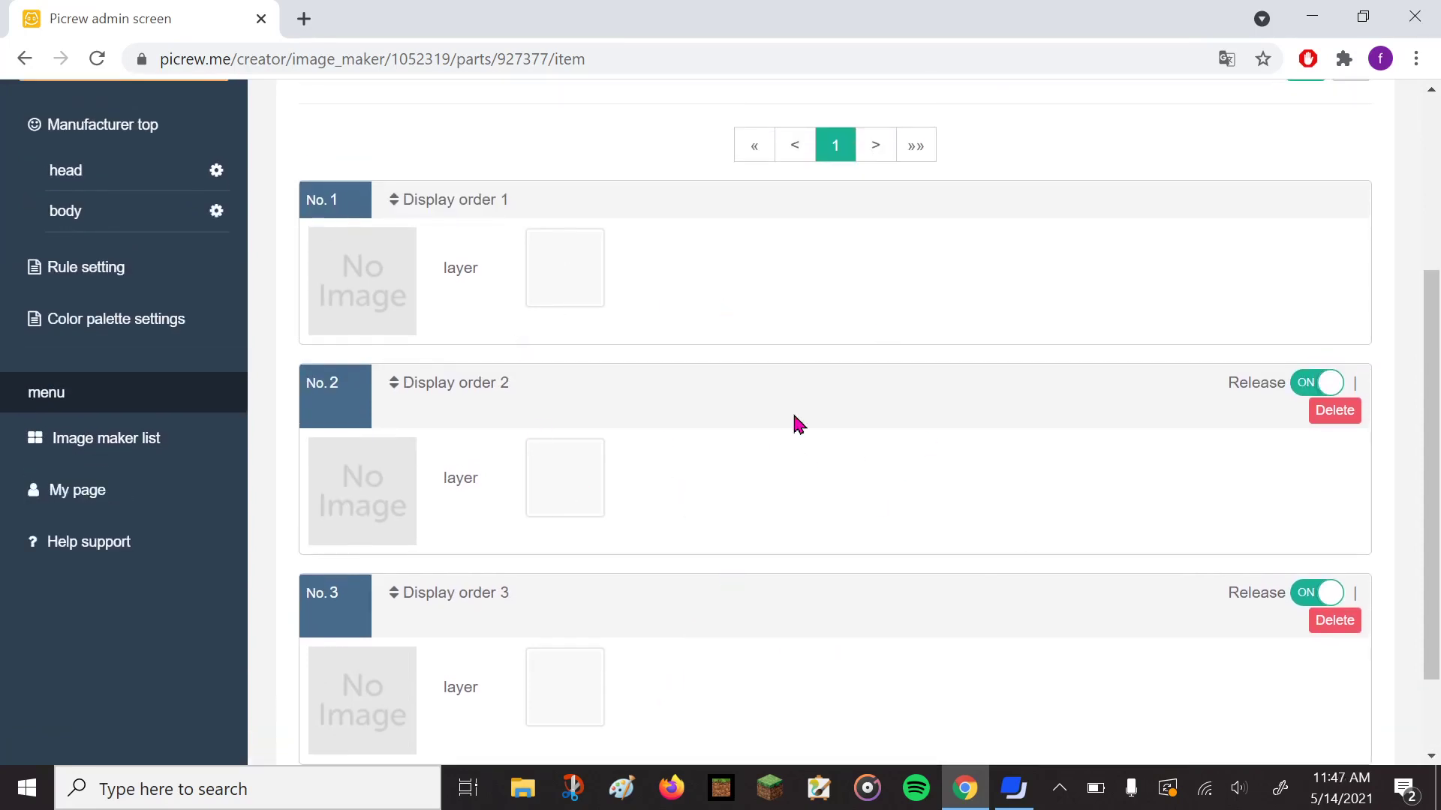
scroll(767, 363, "up", 2)
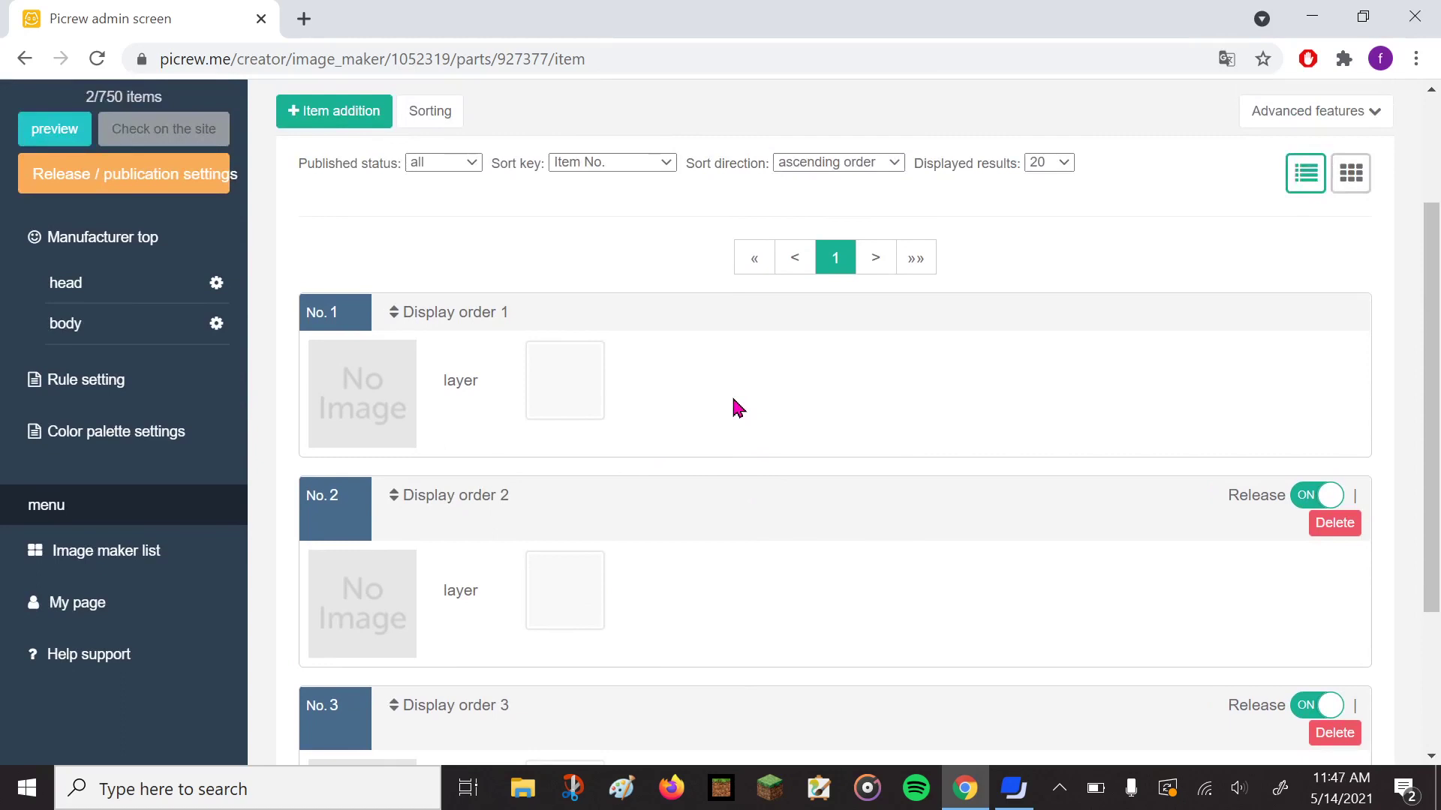
scroll(735, 410, "up", 2)
View the image change dialogs for head item No. 1's thumbnail and for its layer, cancelling each.
scroll(714, 438, "down", 2)
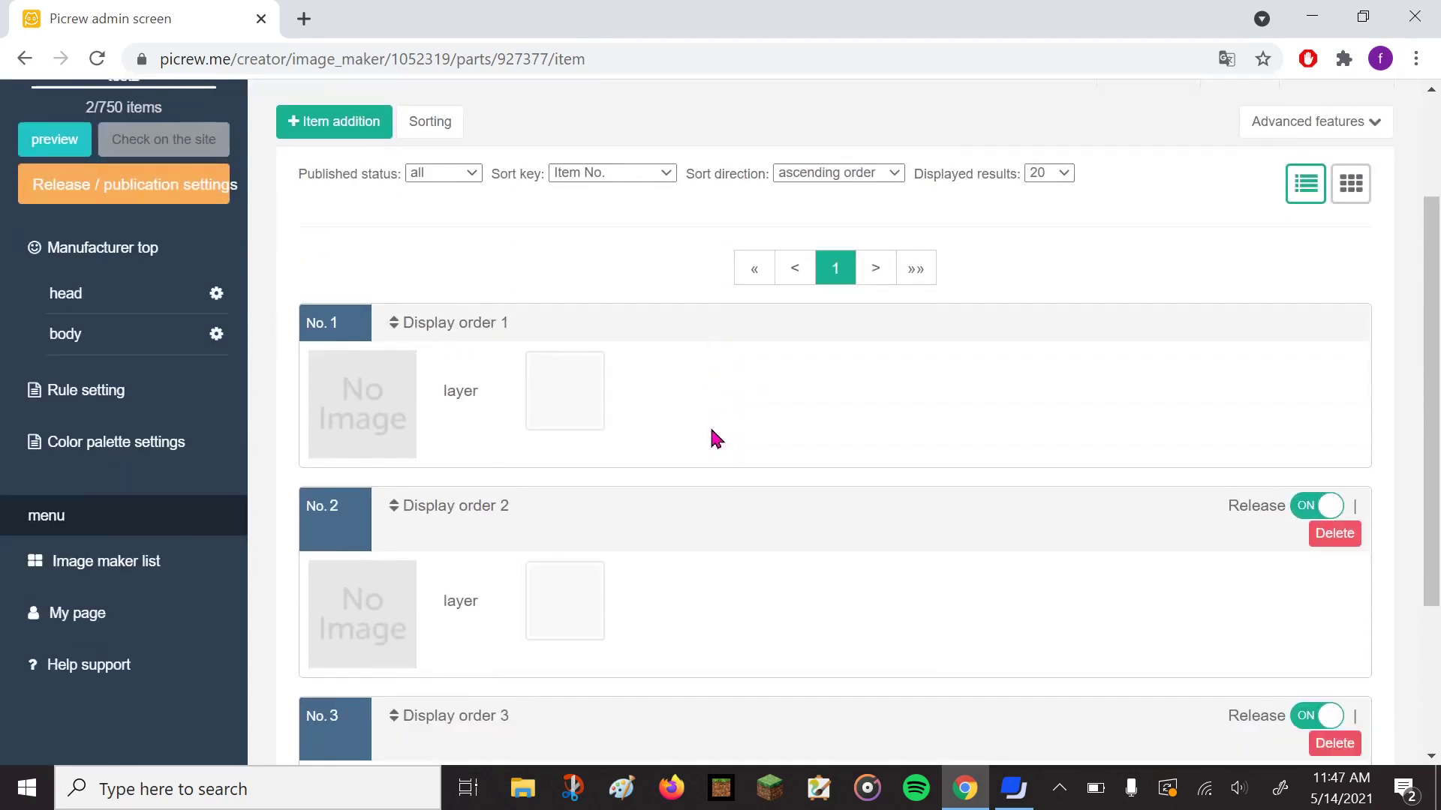
mouse_move(389, 376)
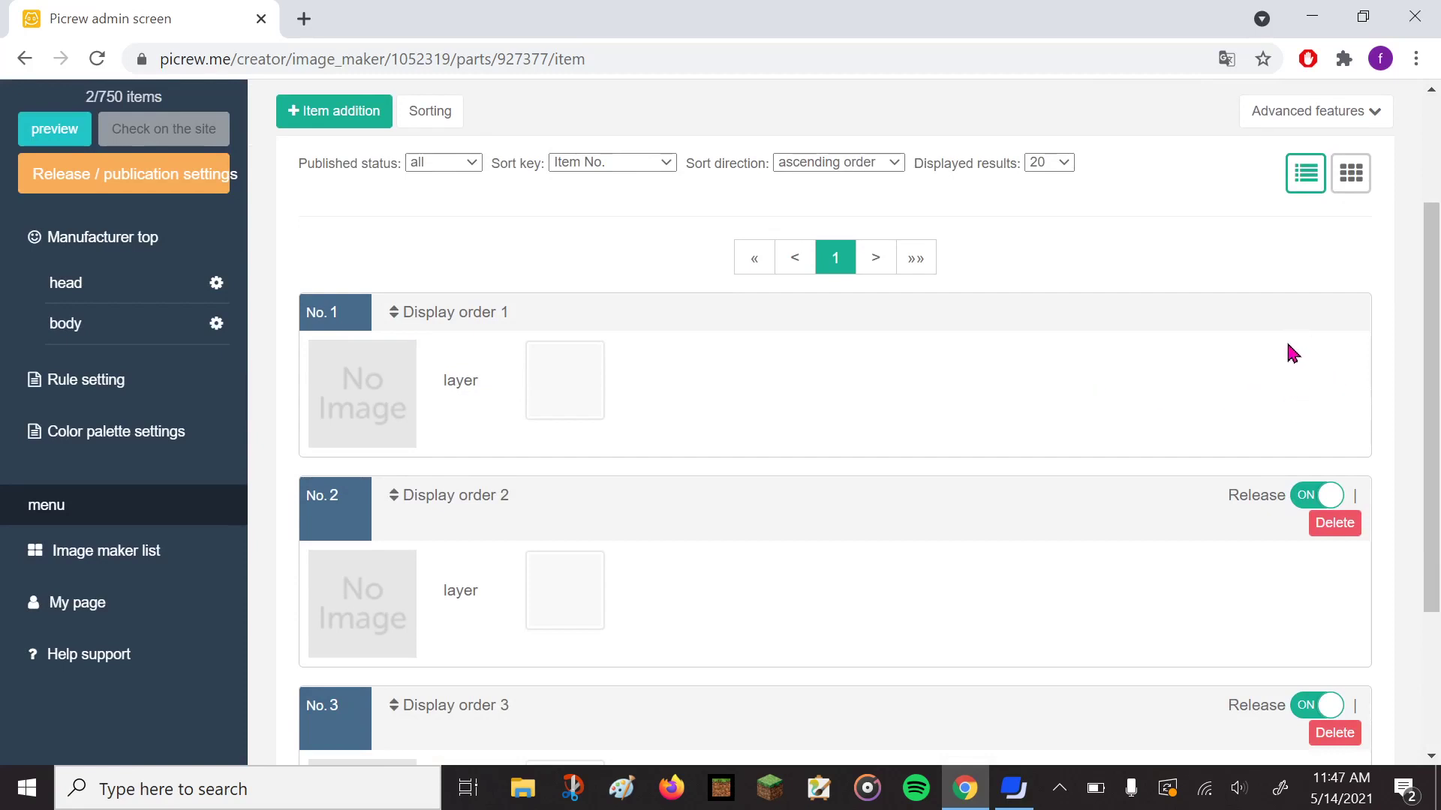
left_click(366, 397)
left_click(919, 539)
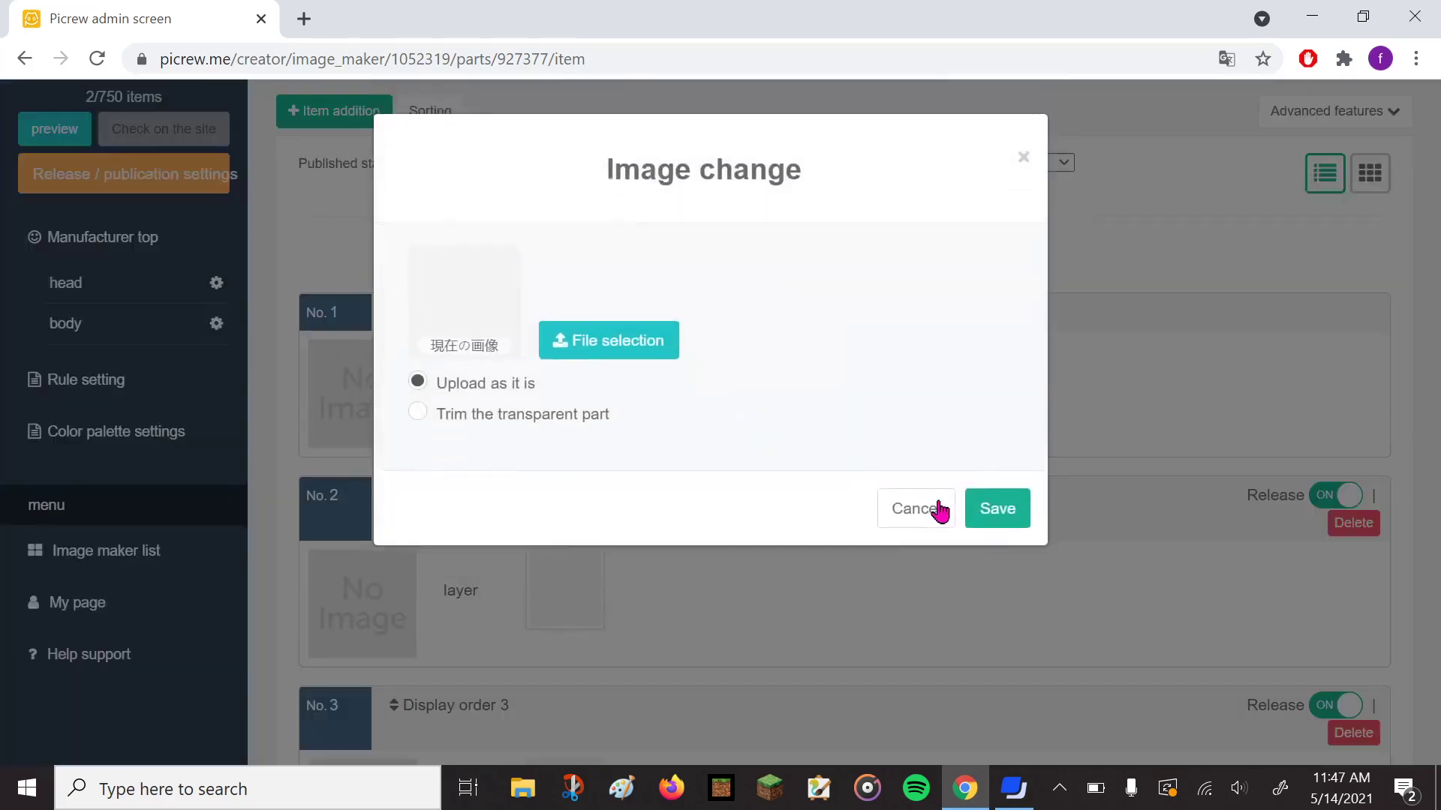
left_click(582, 387)
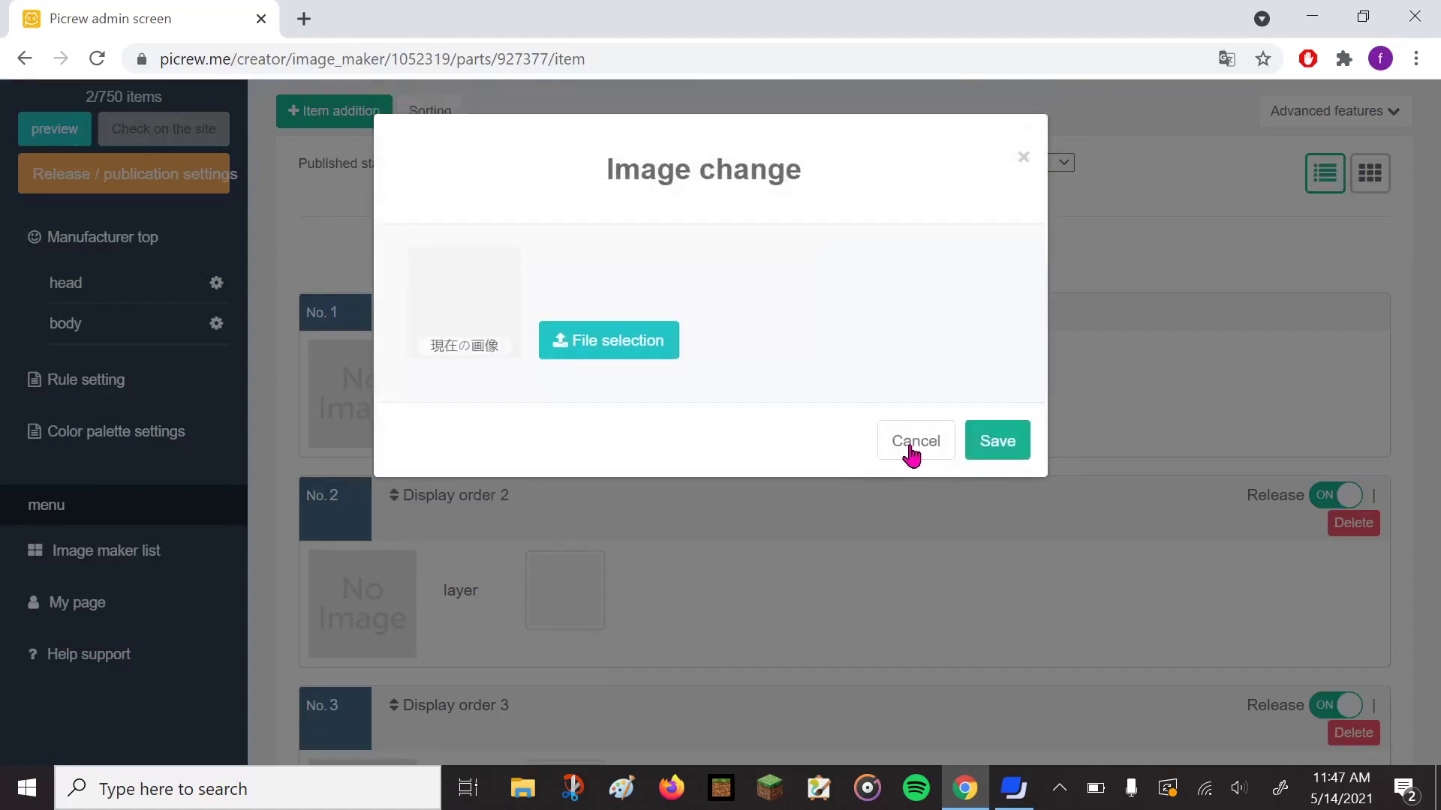
left_click(911, 447)
scroll(896, 435, "up", 3)
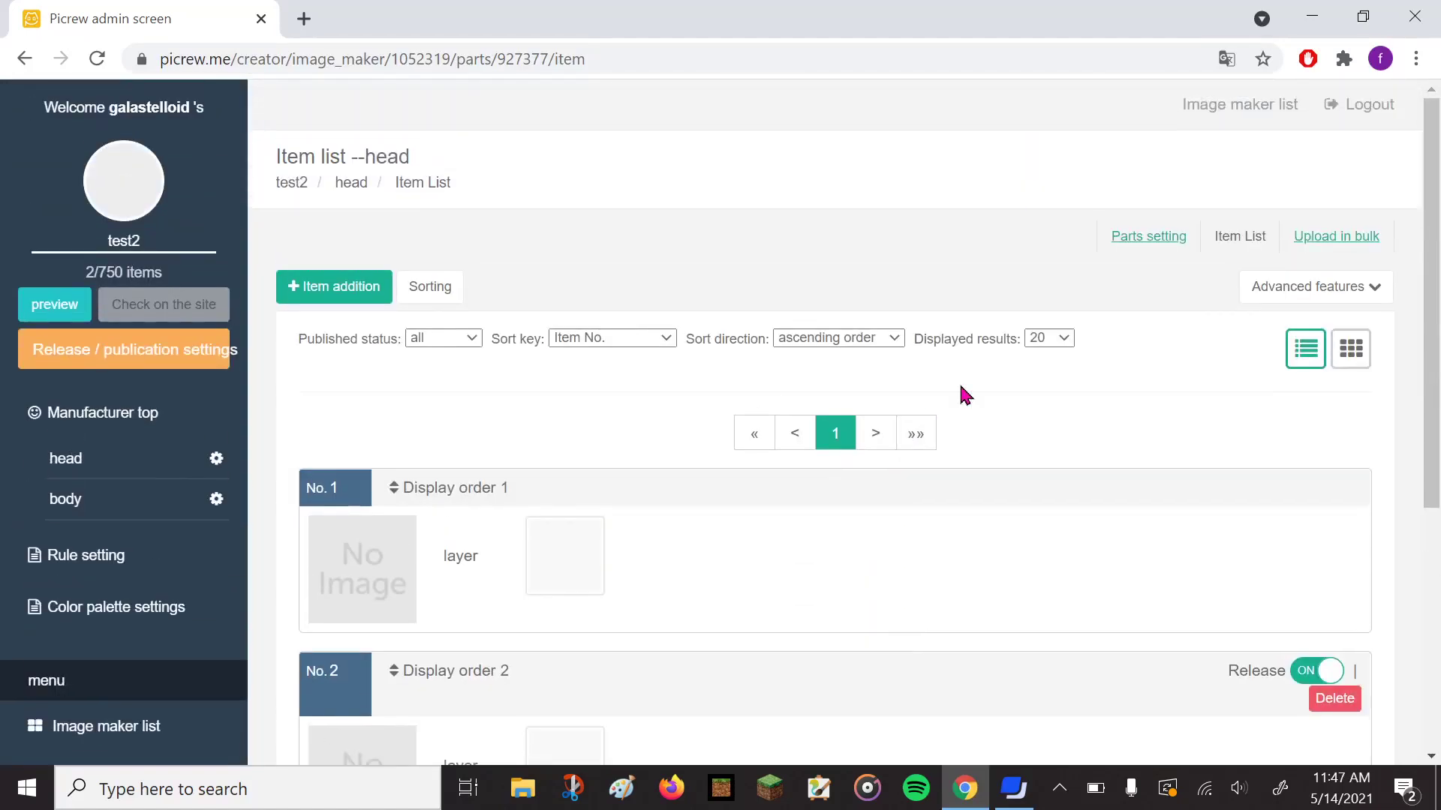
Return to the image maker list and open "baby's first picrew" for editing.
left_click(1251, 109)
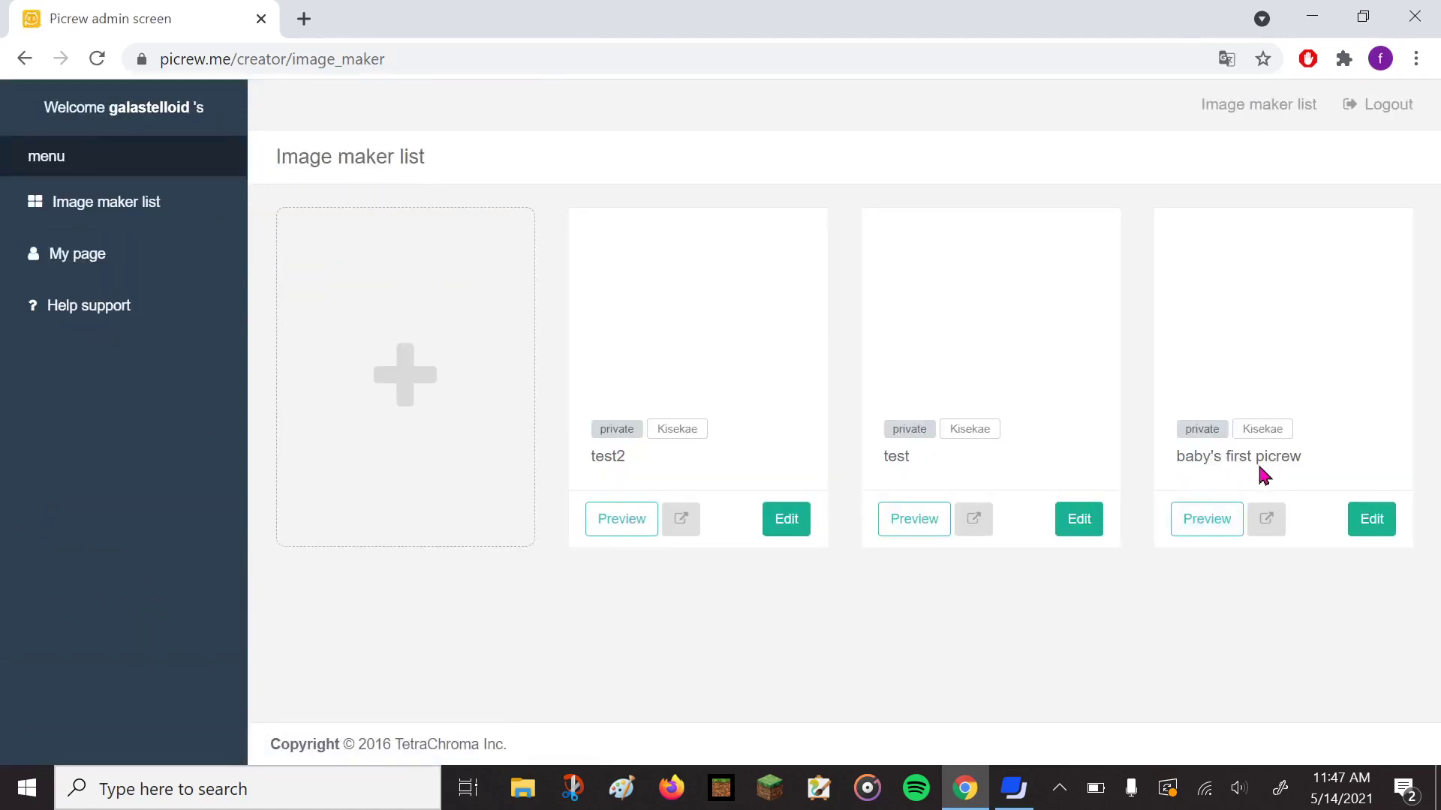
left_click(1383, 529)
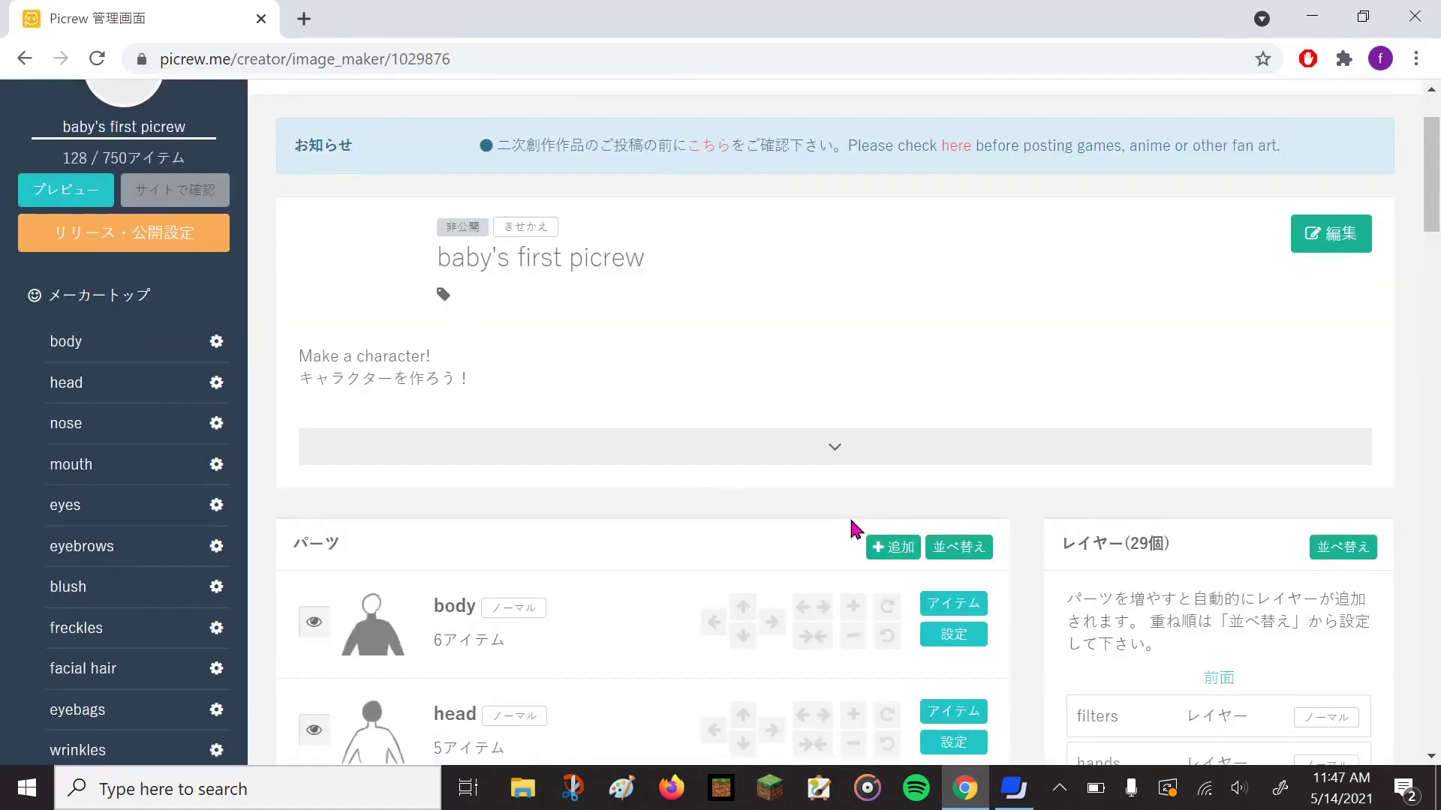
Open the item list of the body part and look through its items.
scroll(900, 510, "down", 1)
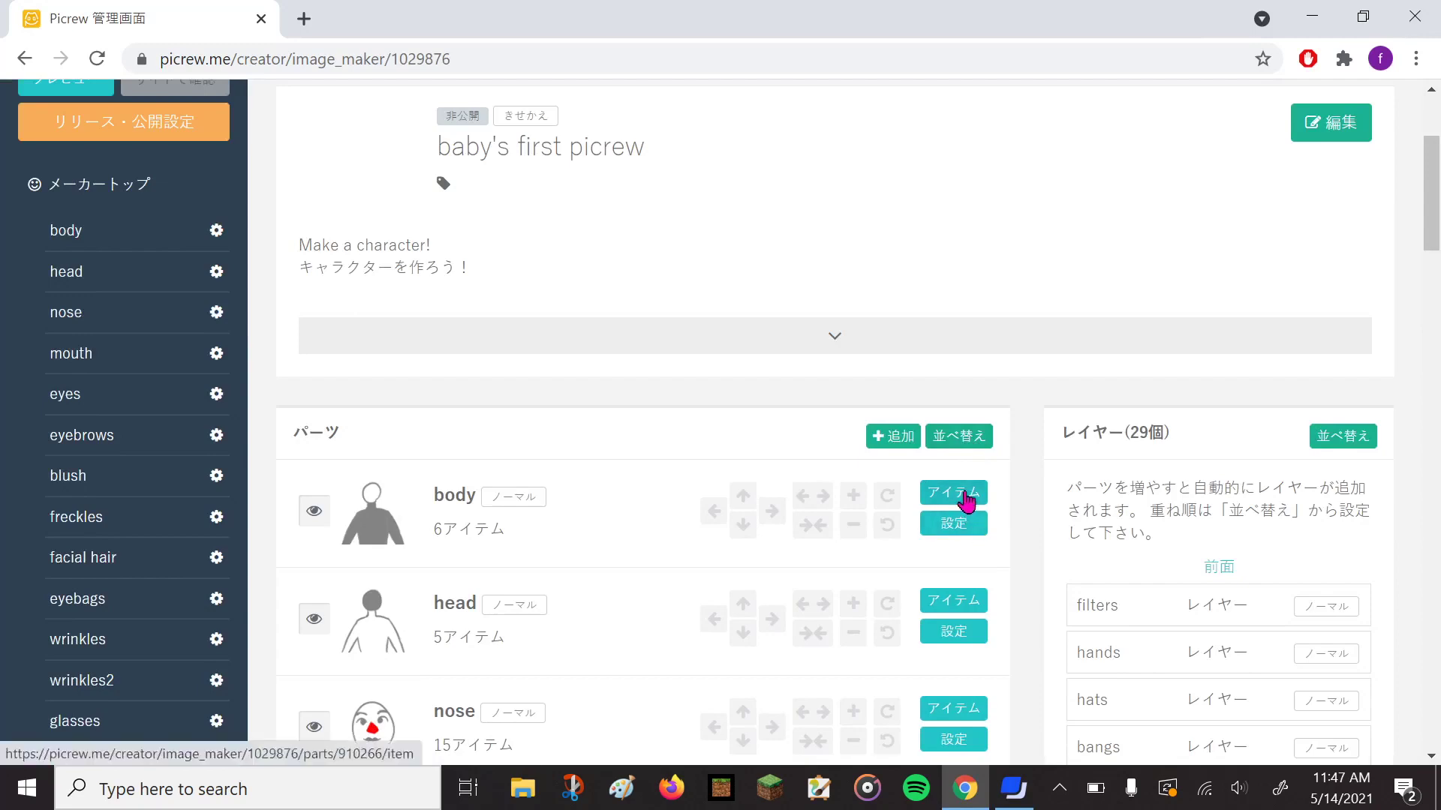
left_click(968, 499)
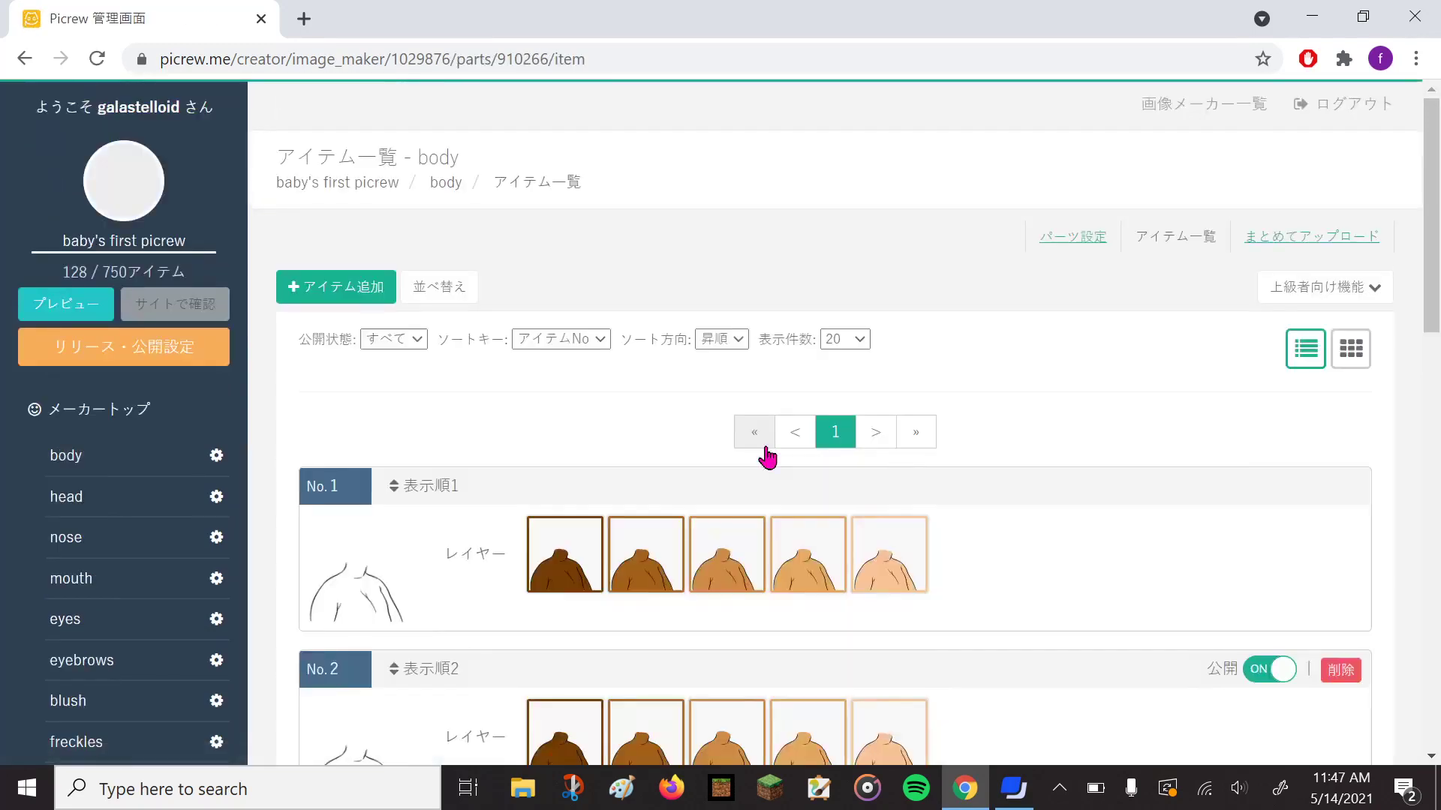
scroll(765, 451, "down", 5)
scroll(659, 460, "down", 14)
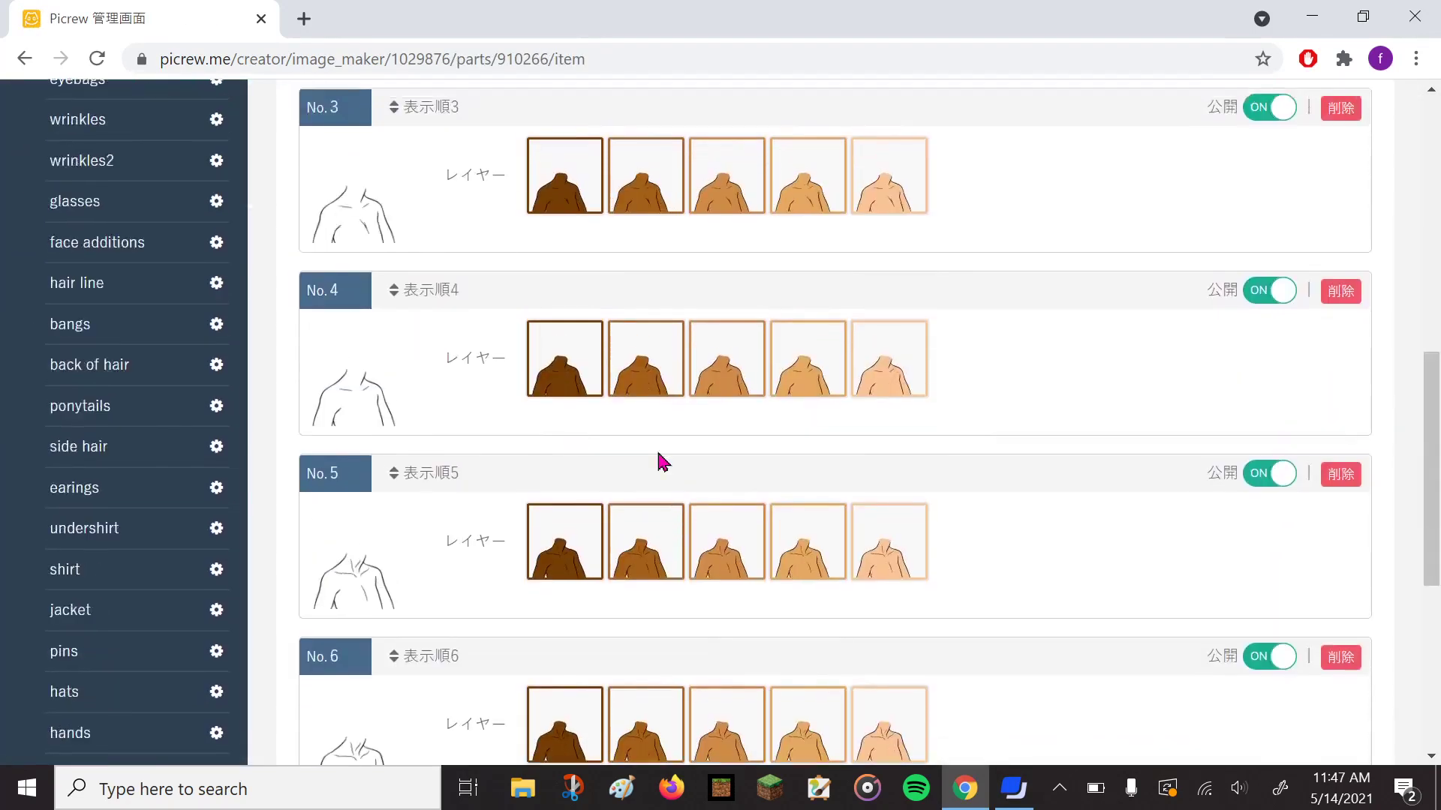
scroll(460, 425, "up", 17)
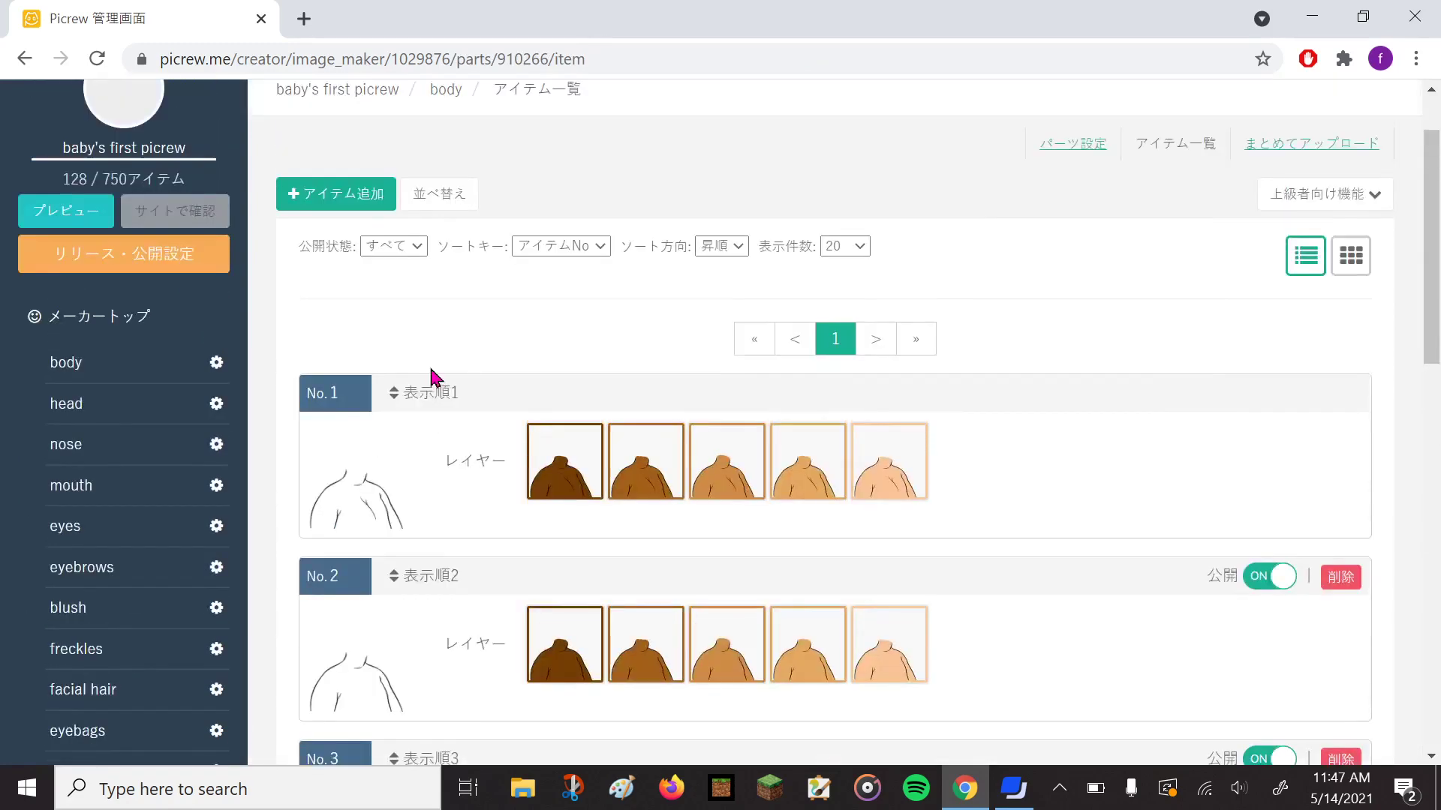
Add one new item to the body part.
left_click(367, 194)
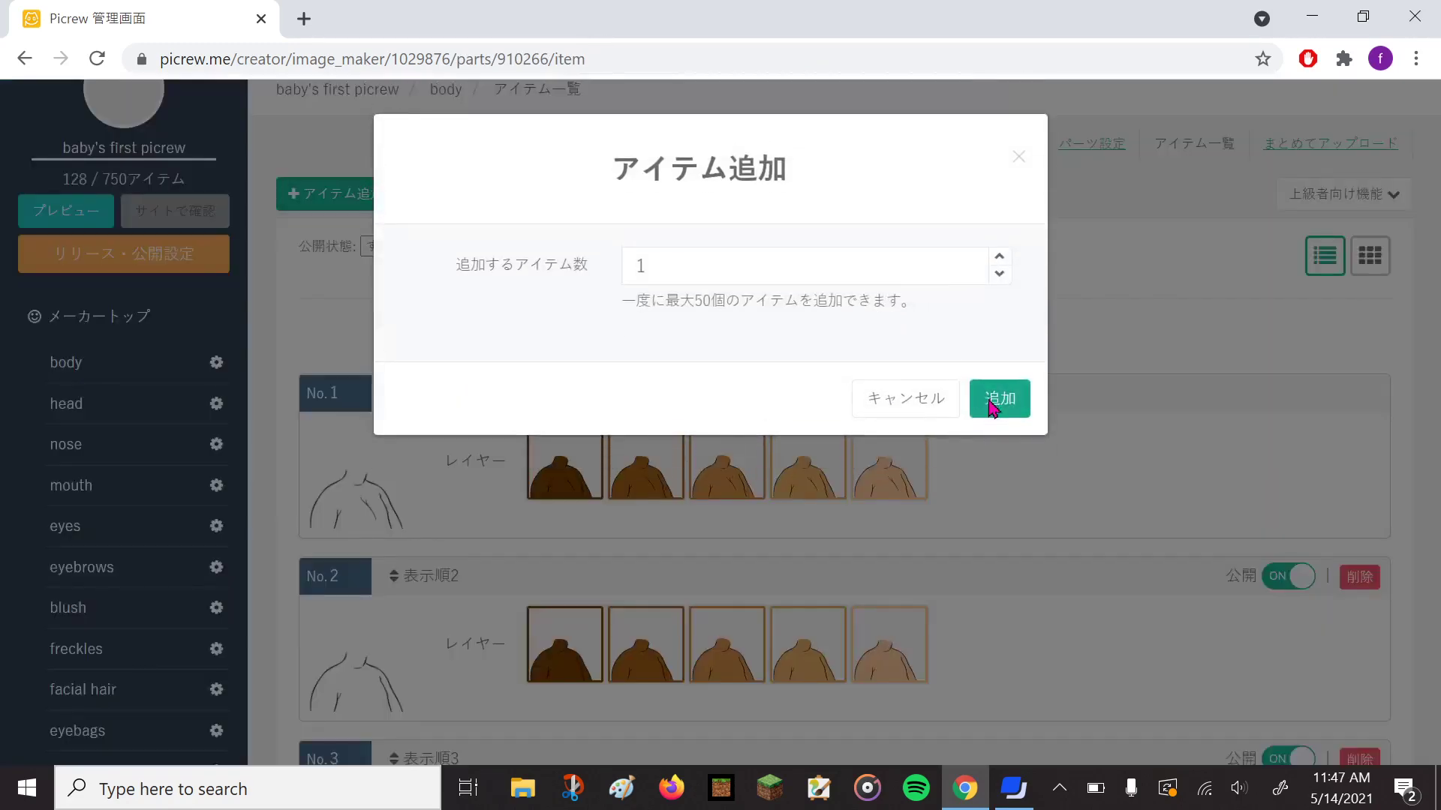
left_click(991, 405)
scroll(1042, 450, "down", 12)
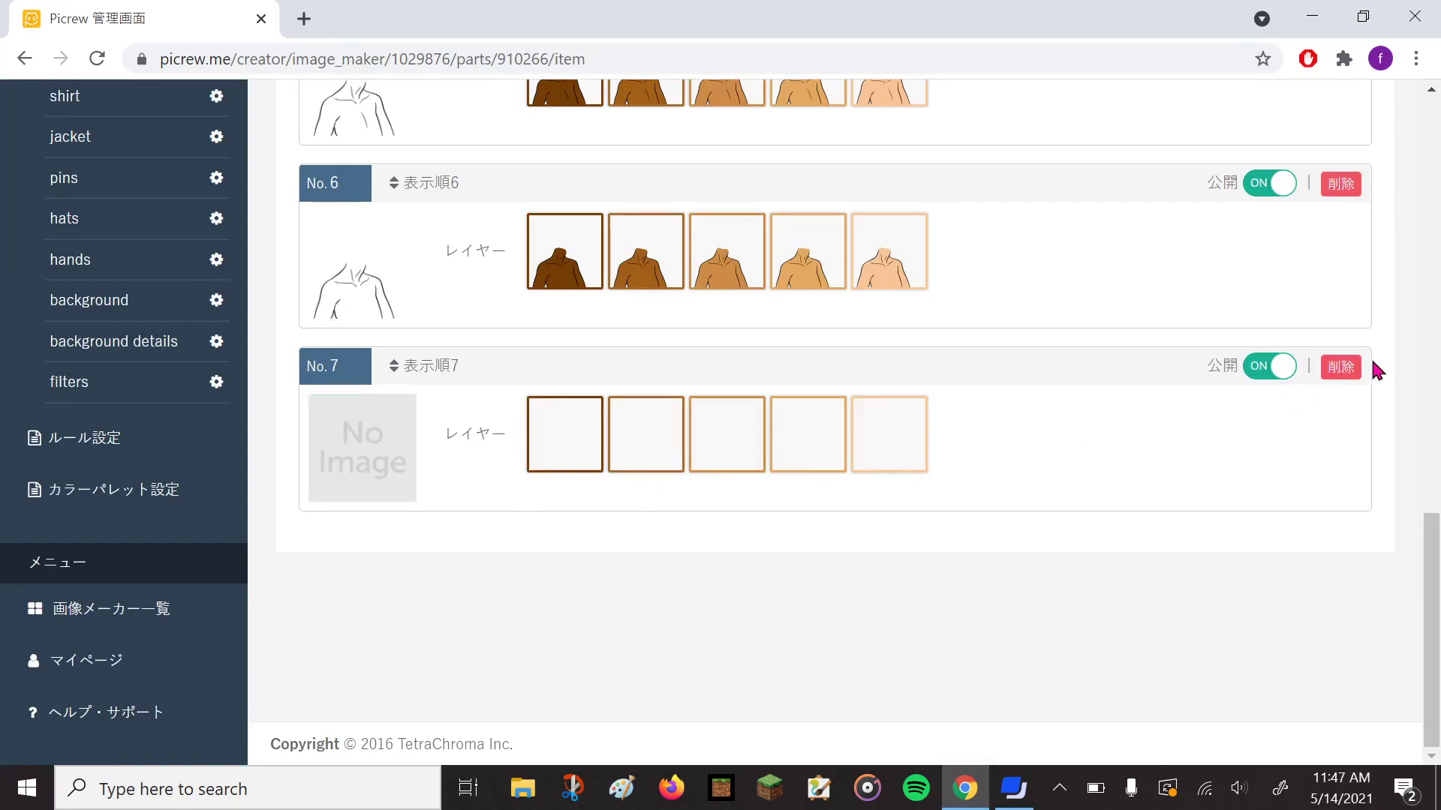
Delete the empty item No. 7 from the body part.
left_click(1345, 369)
left_click(809, 590)
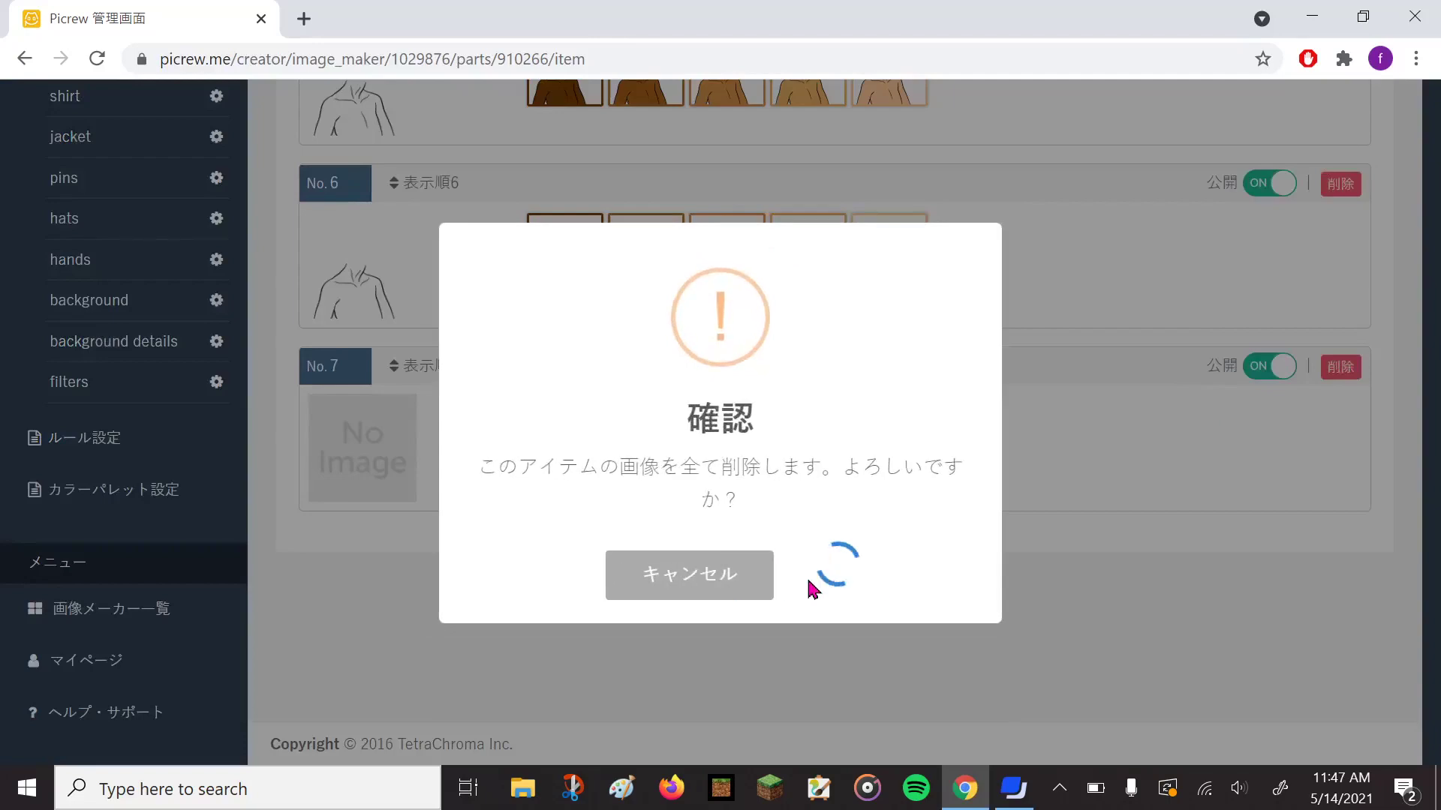
left_click(758, 533)
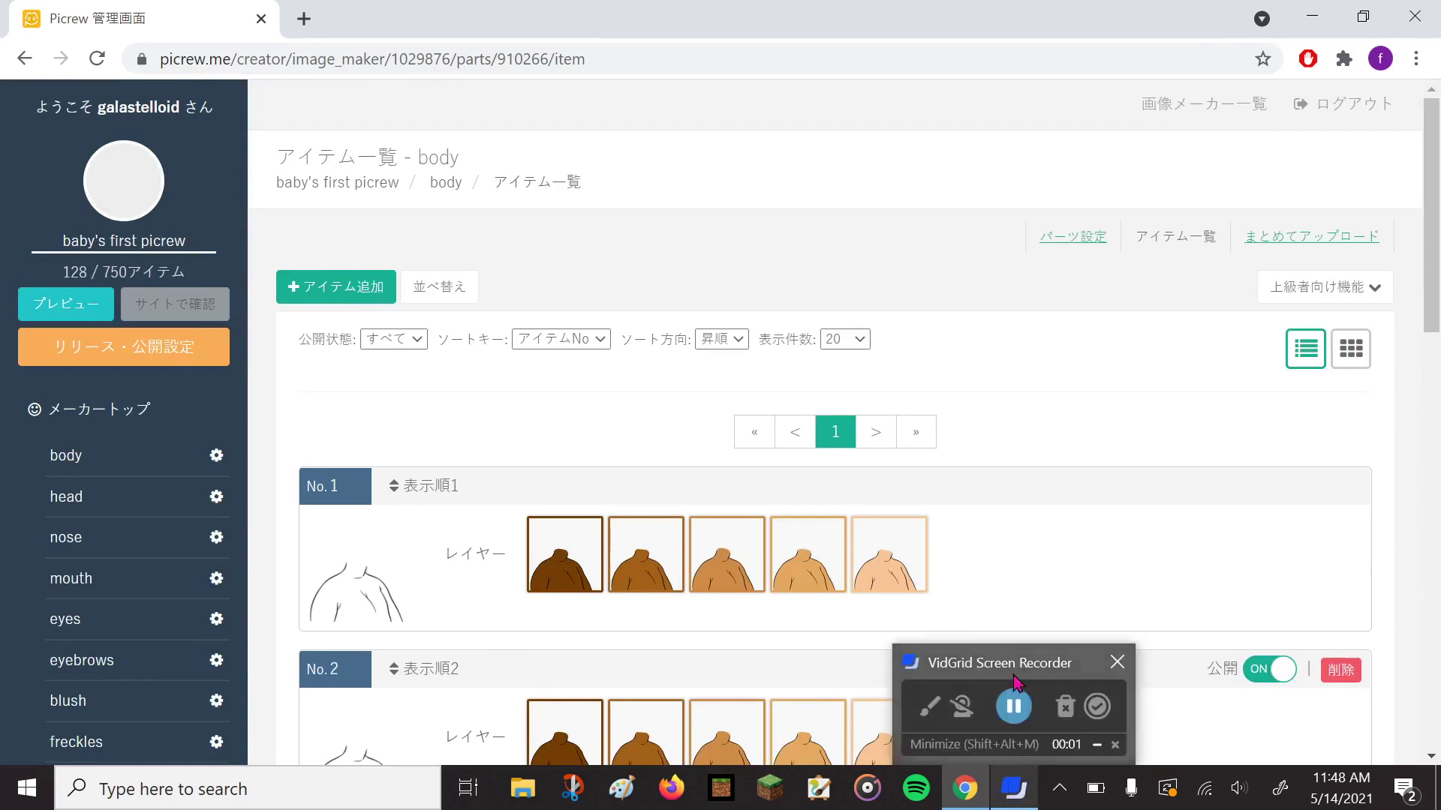
Try moving the sixth body item ahead of the fifth in the item sorting, and close the sorting.
left_click(454, 300)
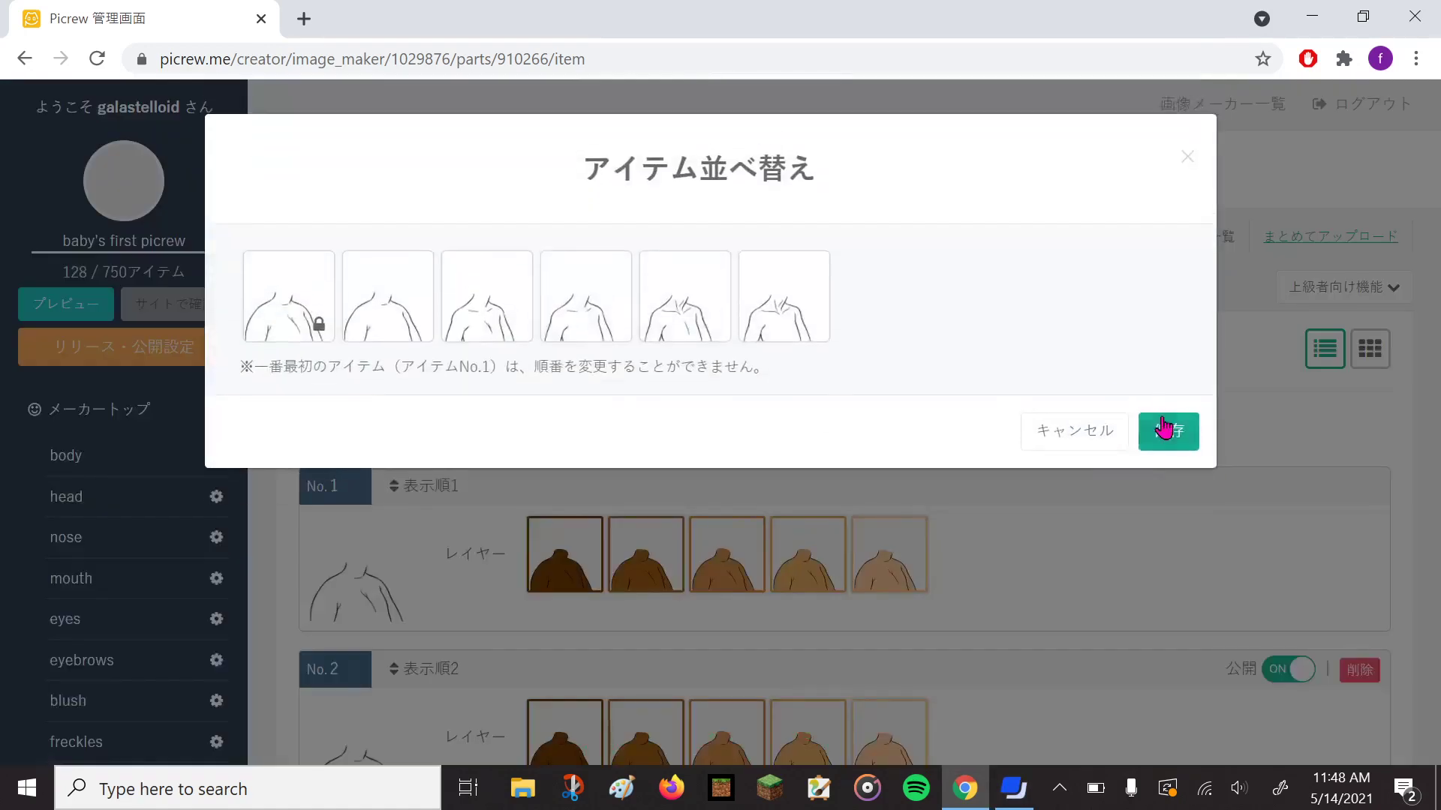
left_click_drag(758, 313, 681, 313)
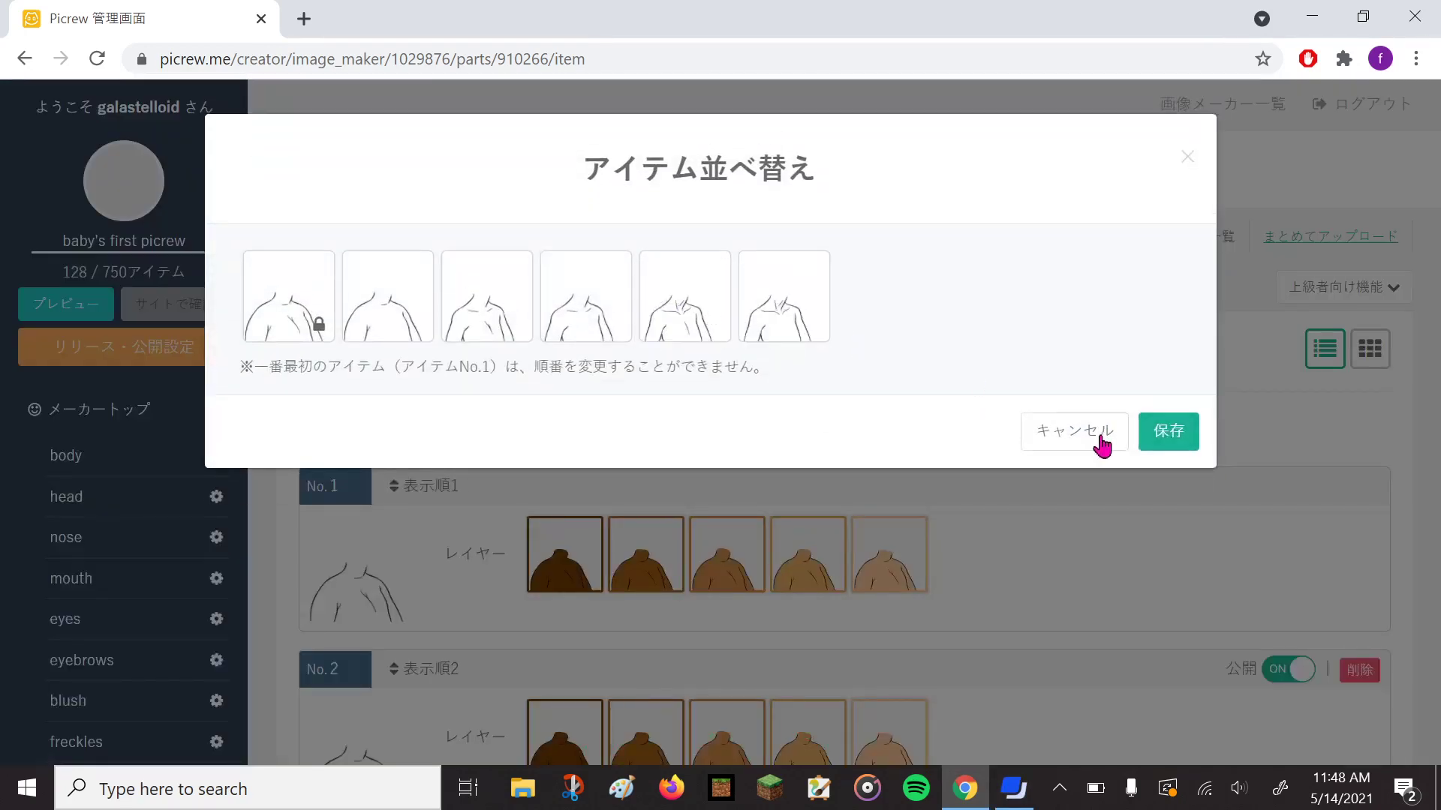
left_click(1161, 436)
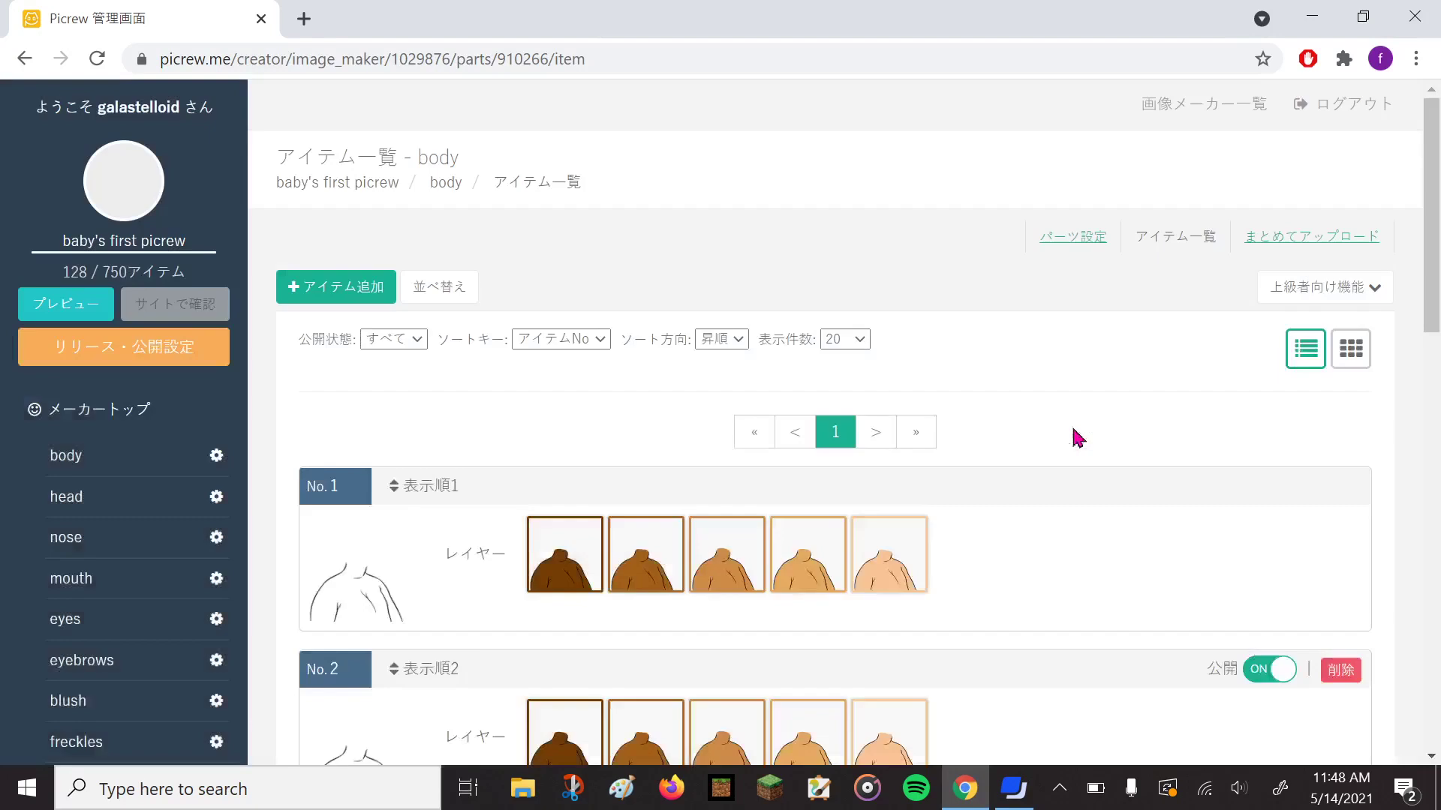
left_click(1013, 788)
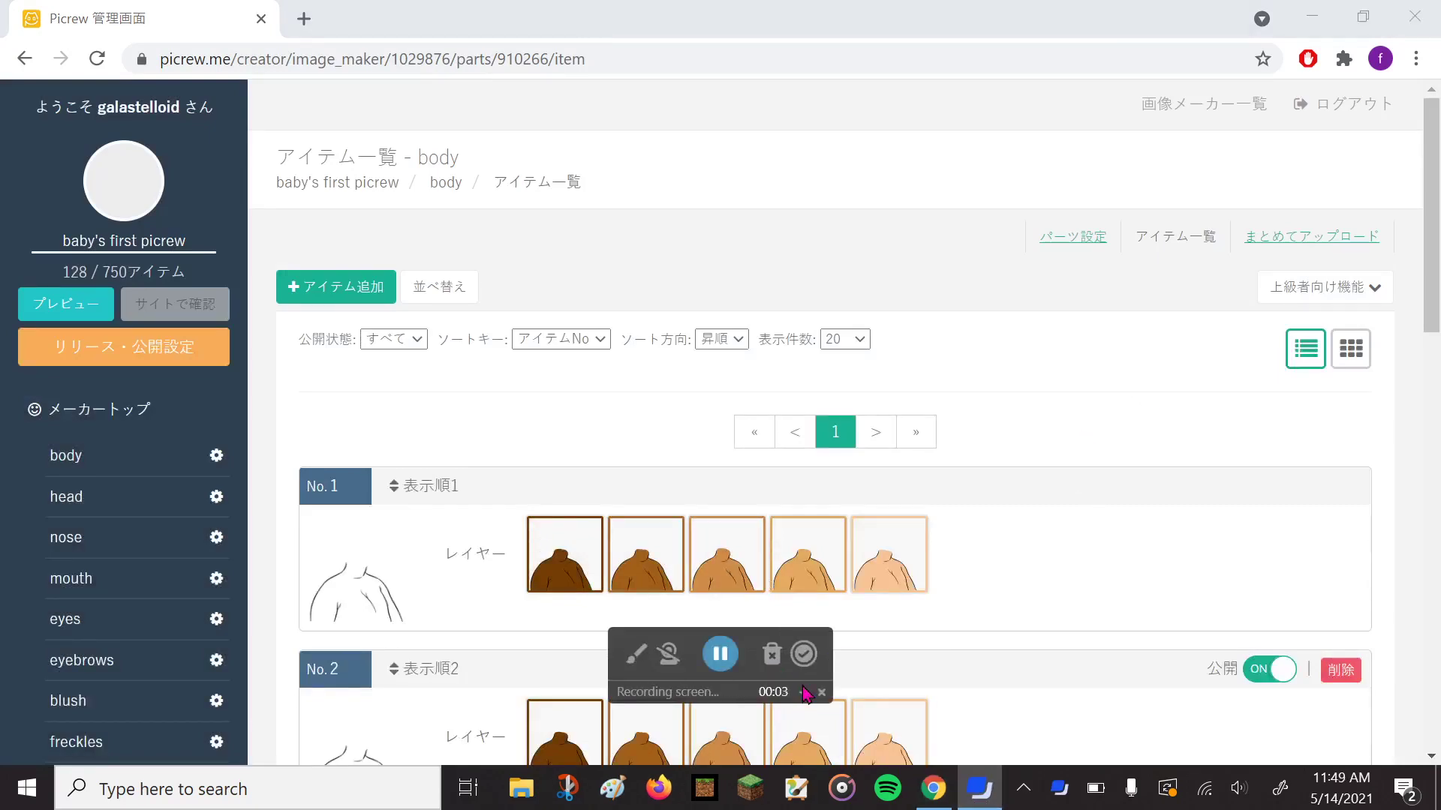
left_click(805, 692)
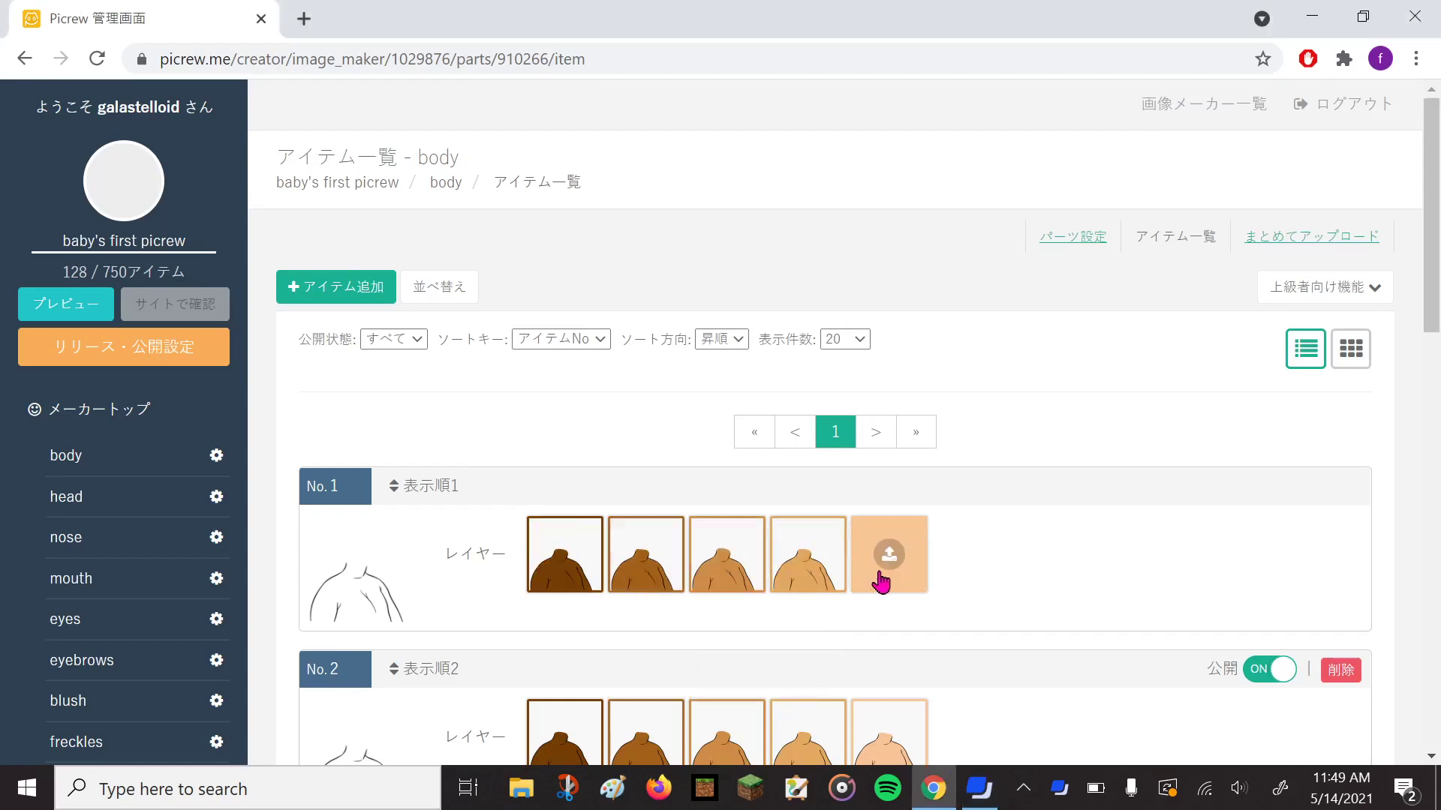
Examine the thumbnails and the layer images per skin color of the body items.
scroll(473, 428, "down", 3)
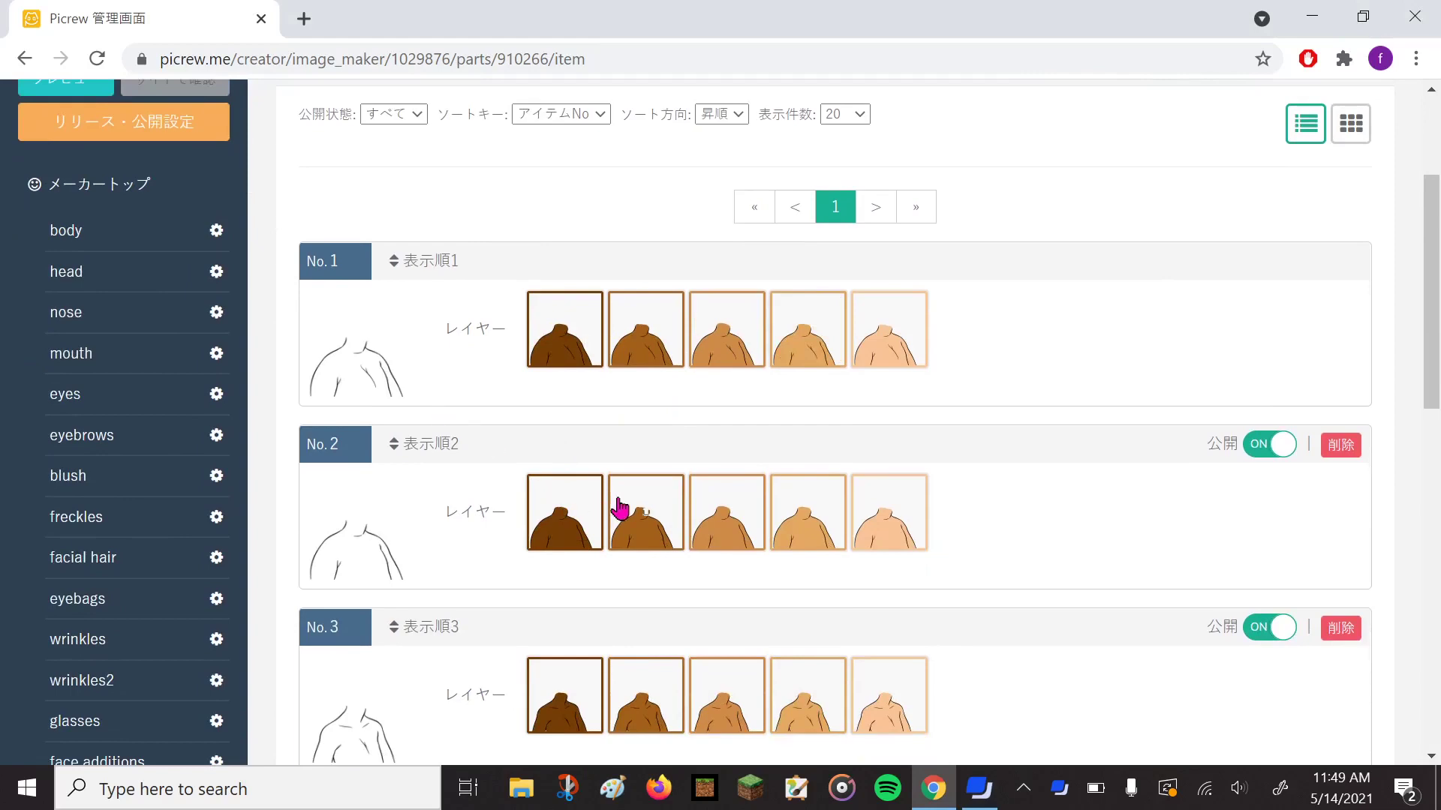
scroll(453, 428, "down", 1)
scroll(420, 281, "down", 4)
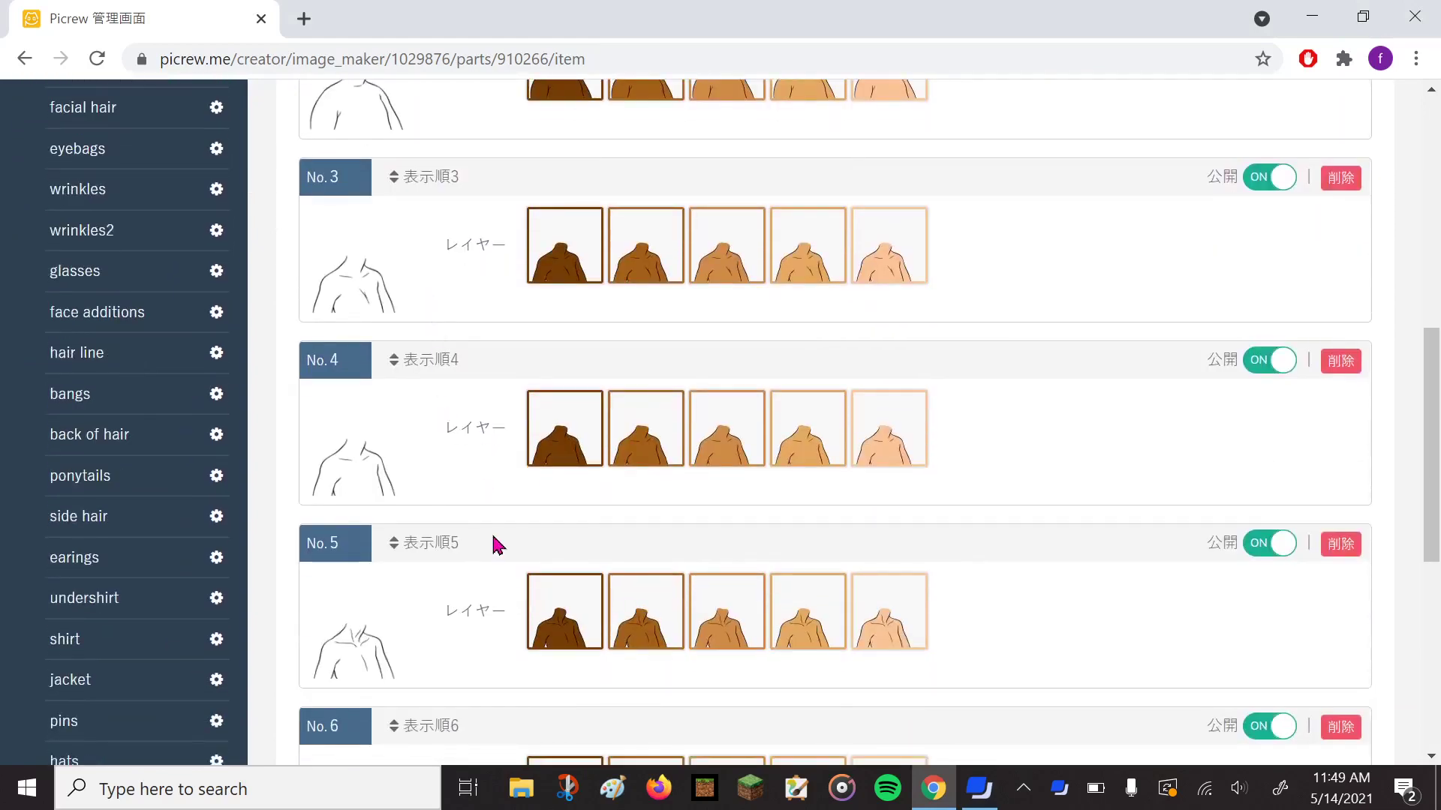
scroll(471, 597, "up", 5)
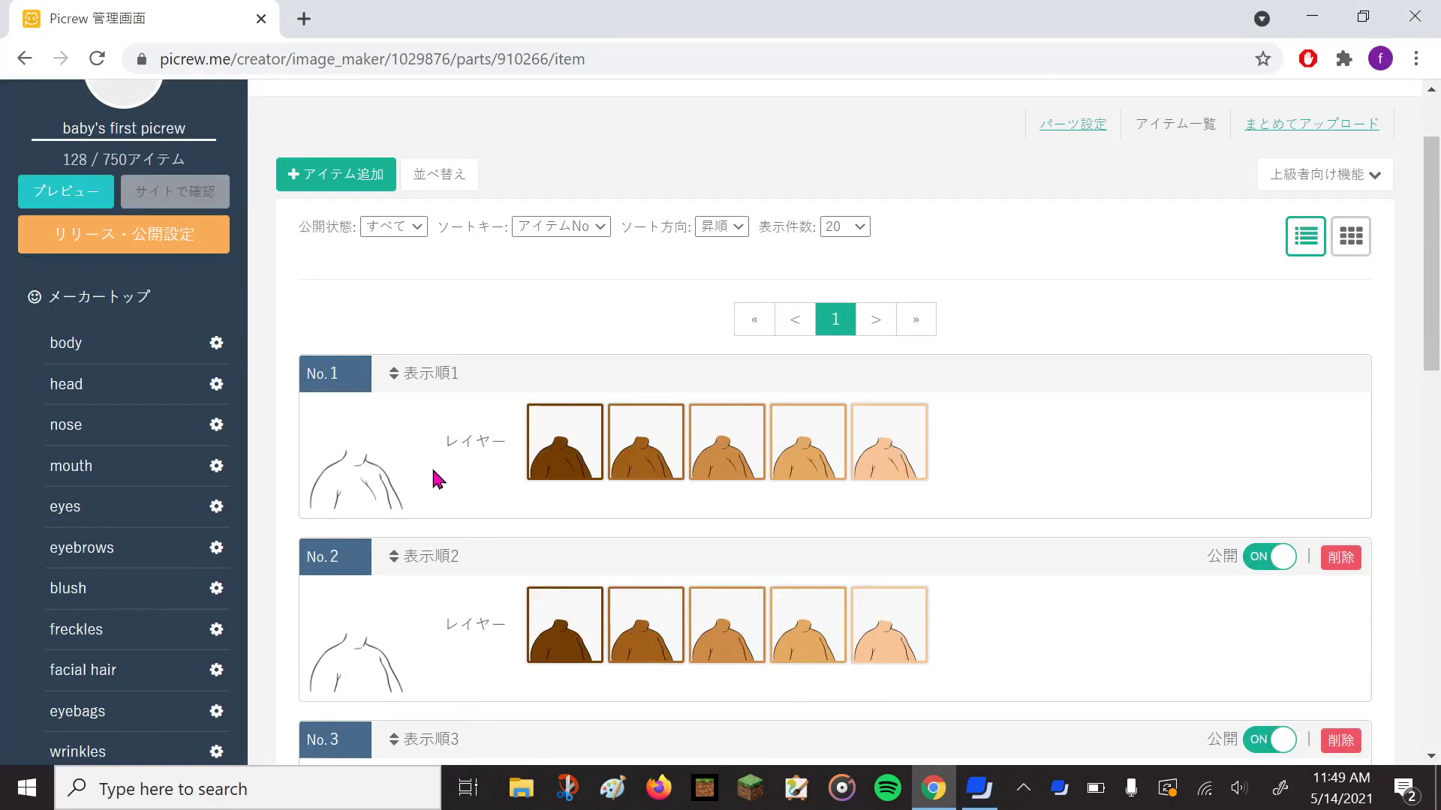
mouse_move(349, 460)
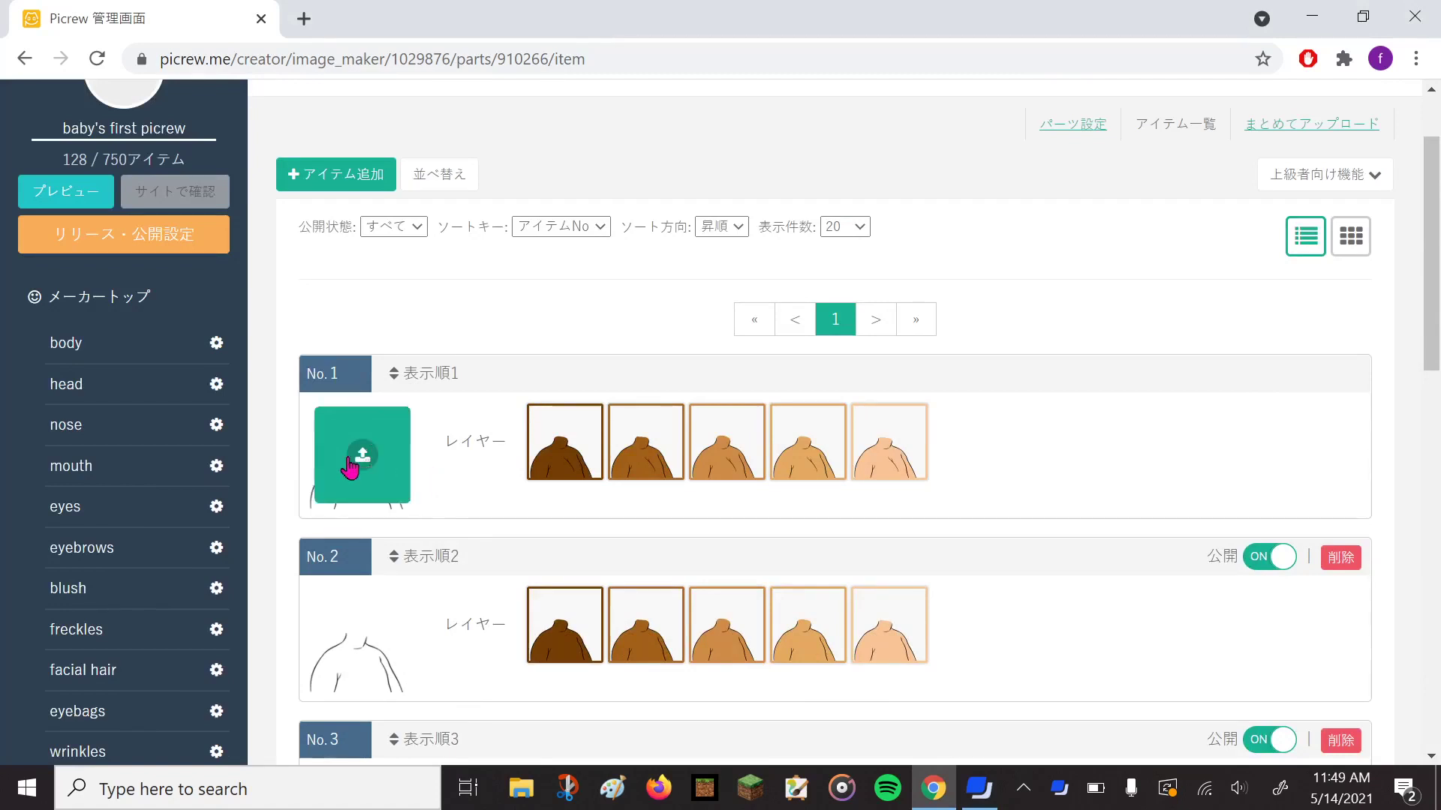
Open the body part's settings and review its movement limits, layer and color list.
left_click(216, 343)
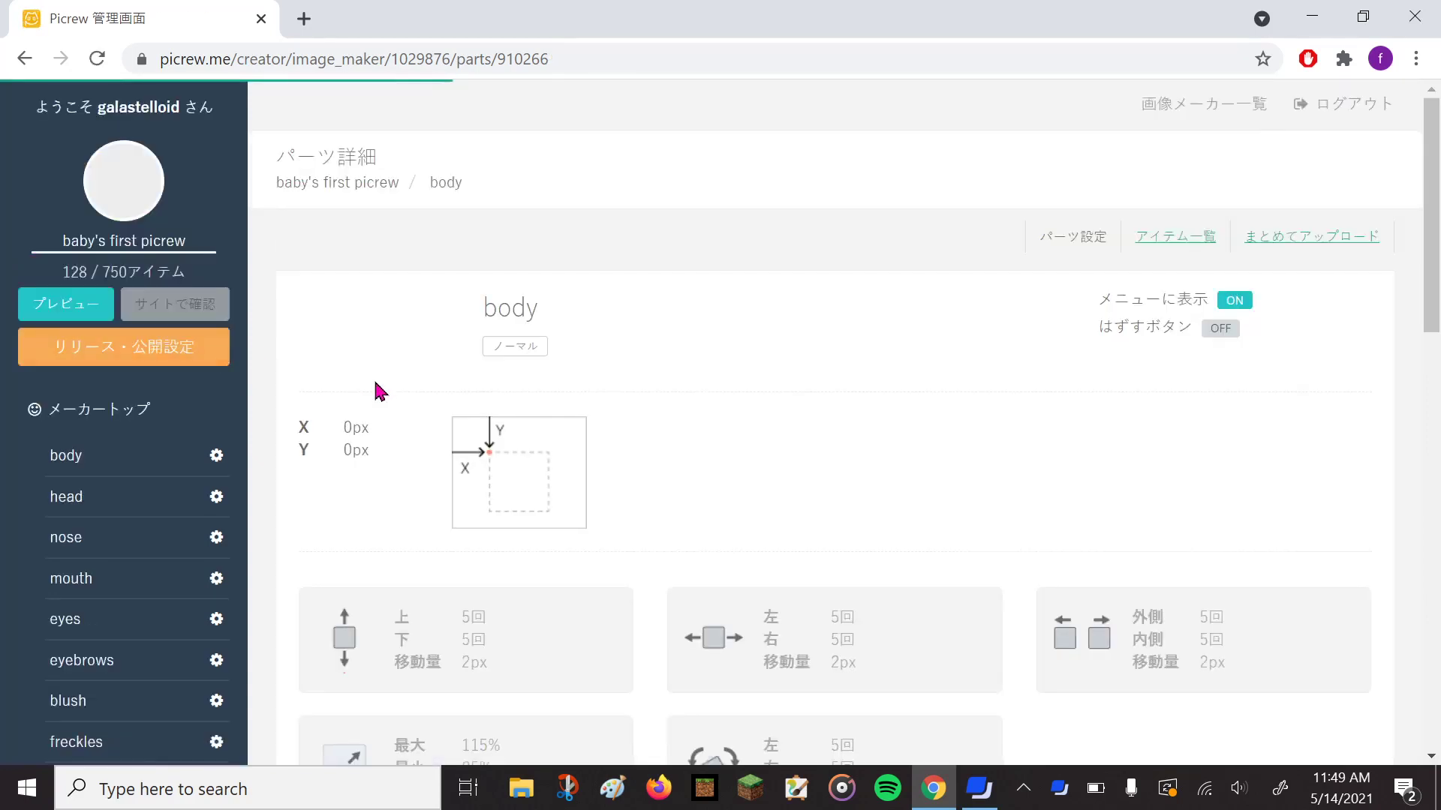
scroll(784, 375, "down", 8)
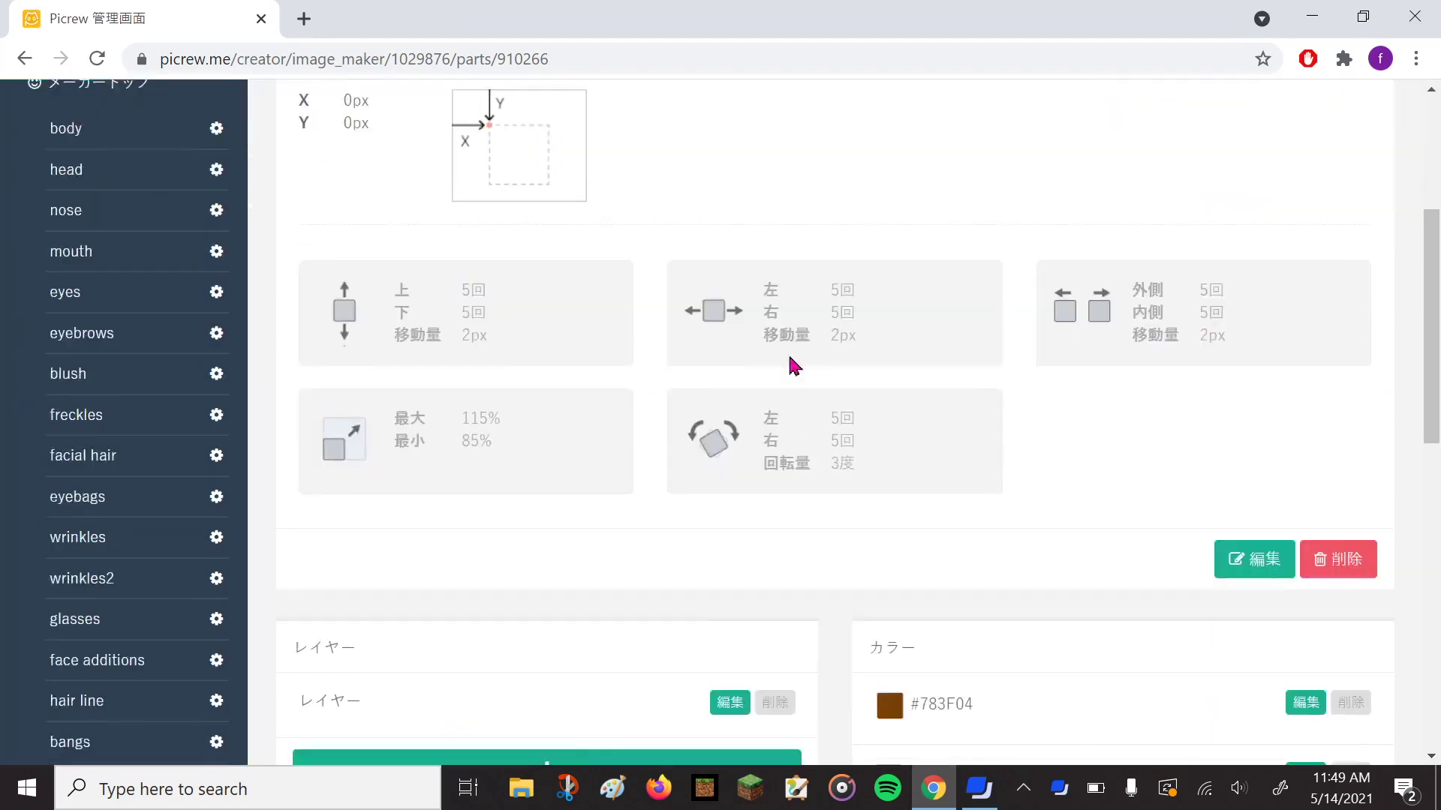
scroll(808, 337, "down", 3)
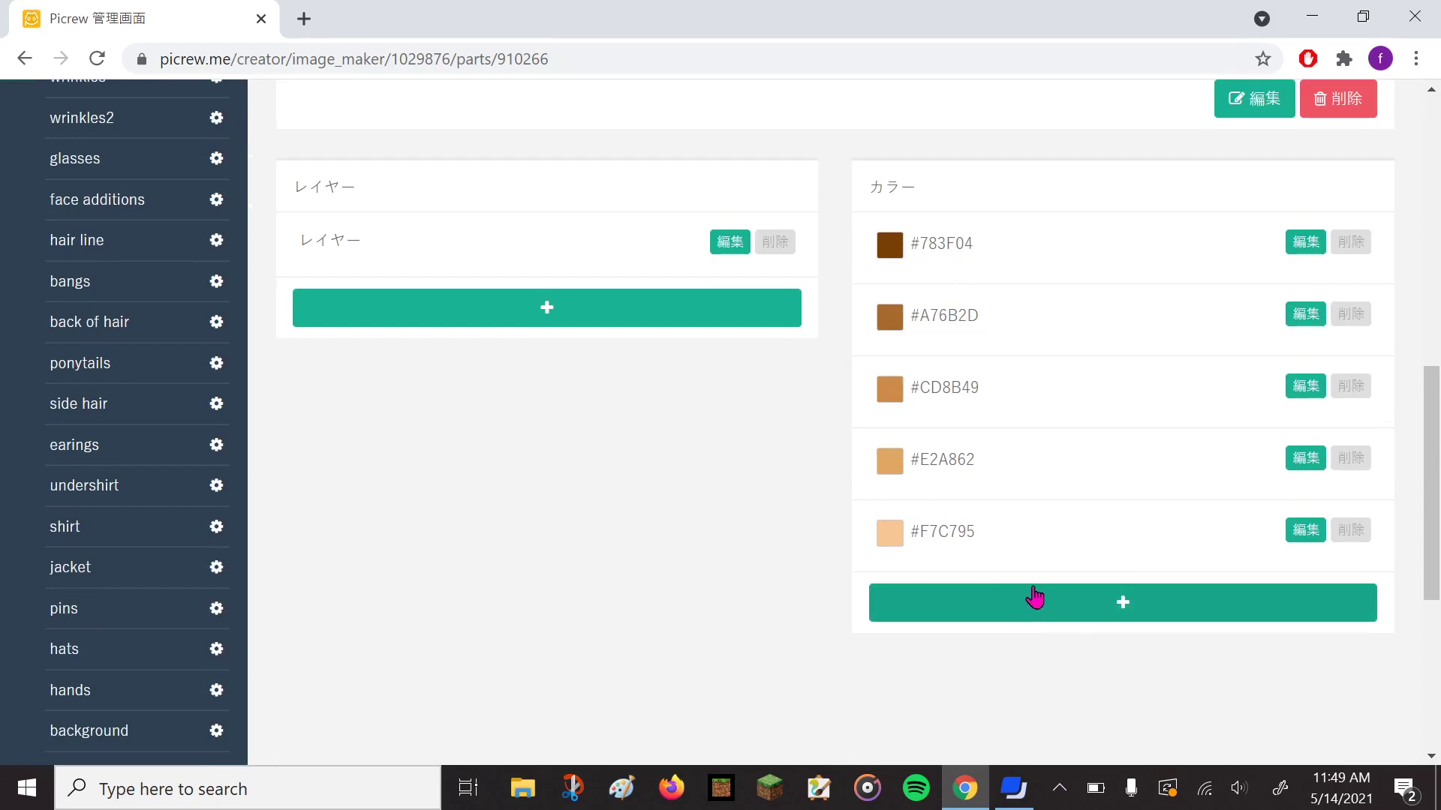
scroll(1022, 434, "up", 12)
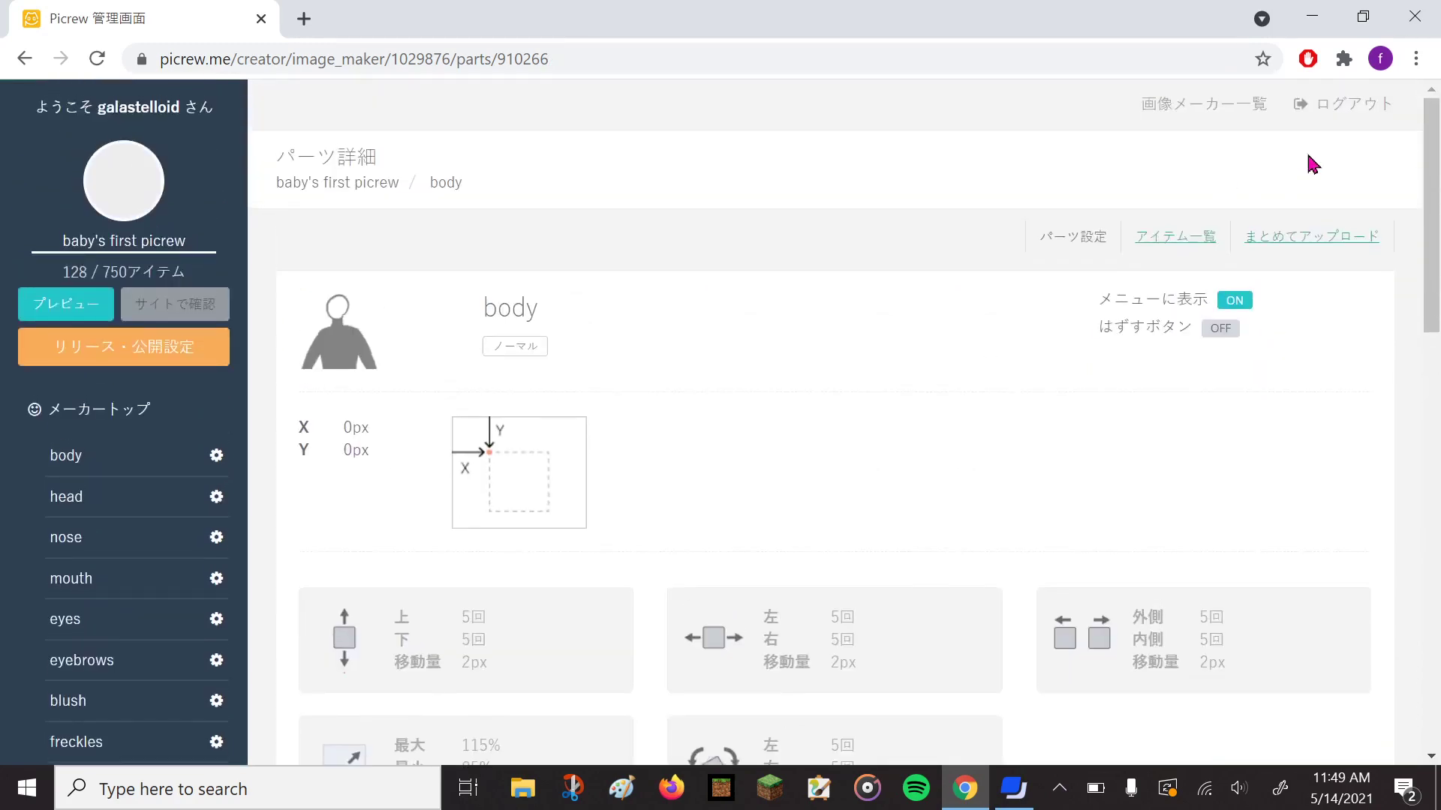
Return to the image maker list, open "test2" for editing, and open the settings of its head part.
left_click(1194, 111)
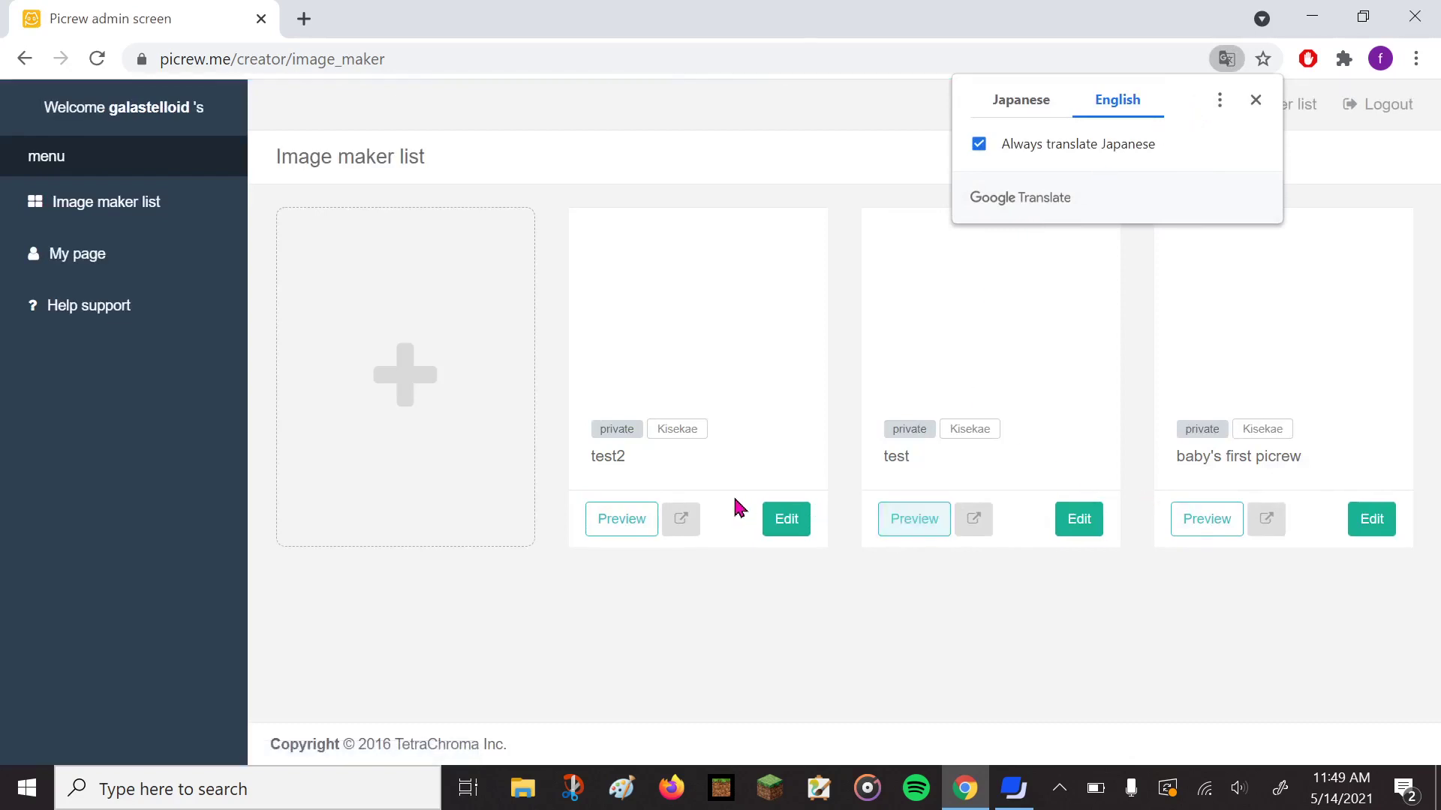
left_click(774, 528)
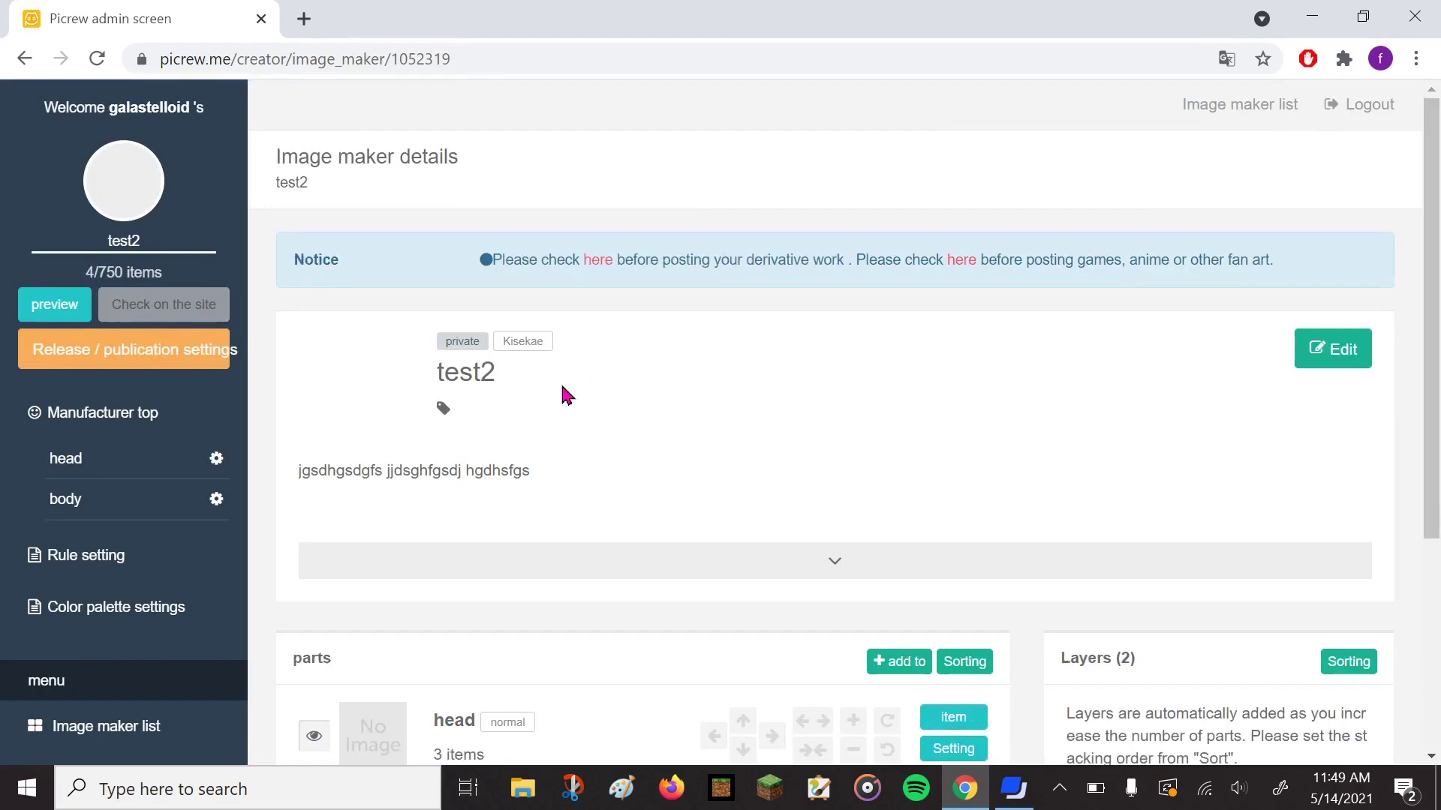
scroll(541, 394, "down", 1)
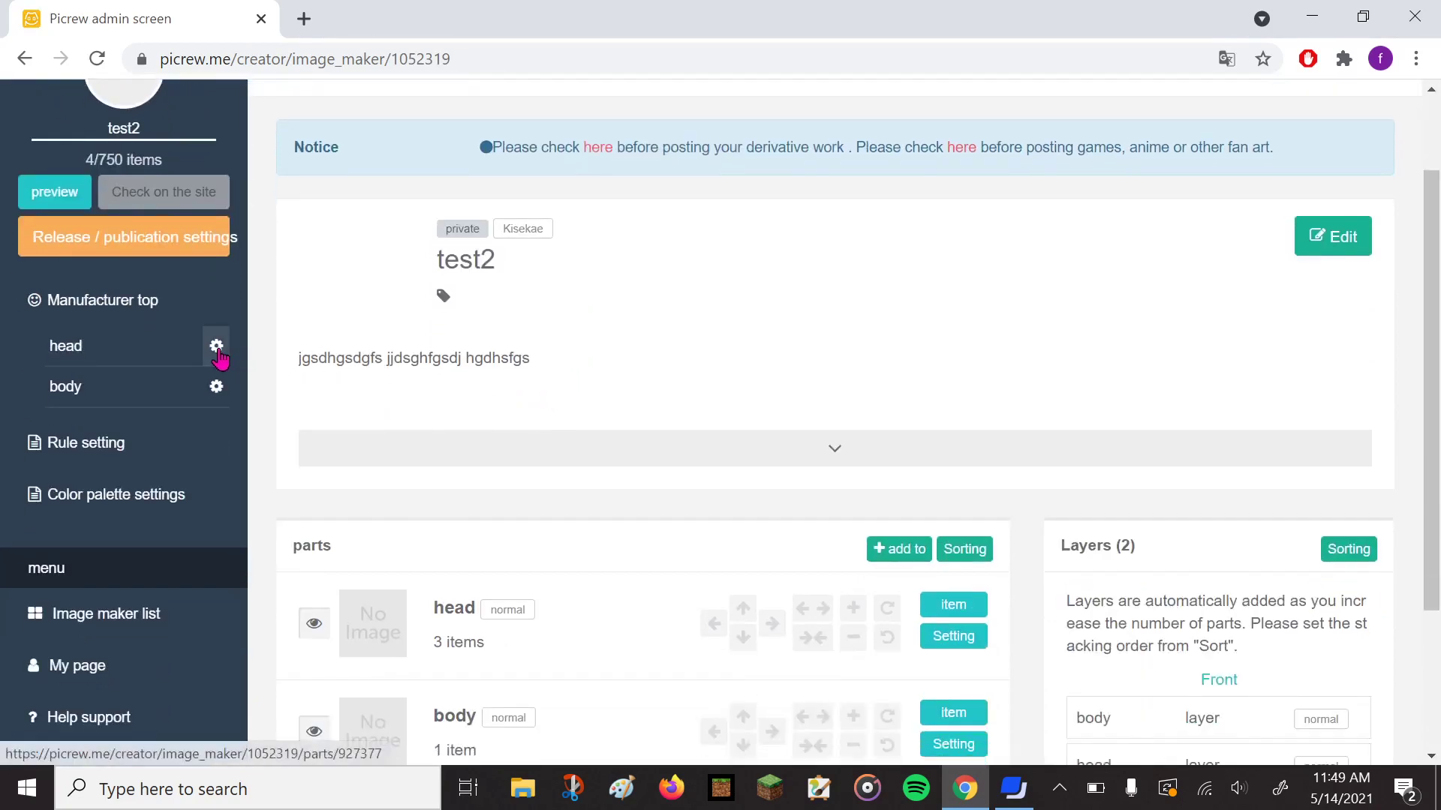
scroll(570, 480, "down", 1)
left_click(956, 529)
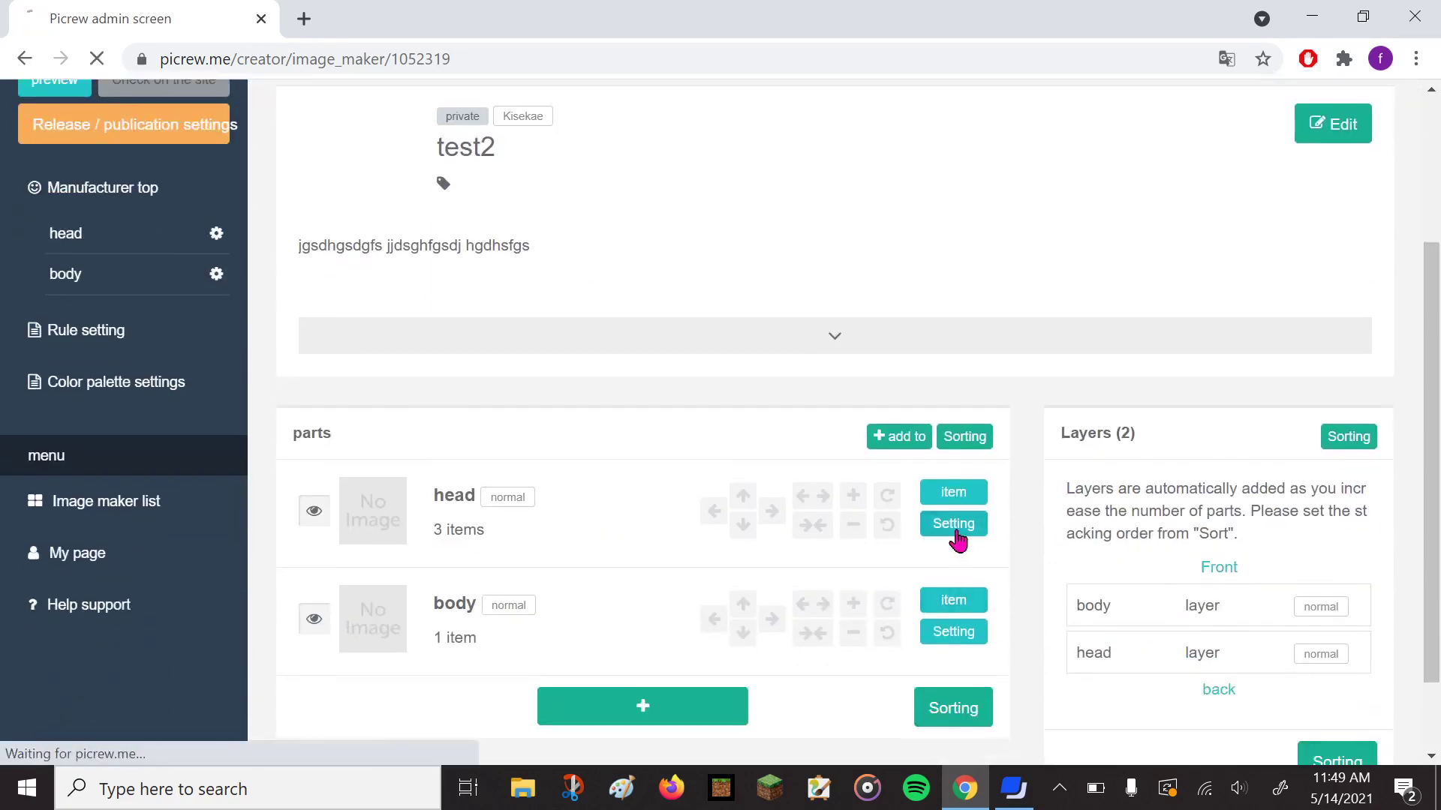
Add yellow (#ff0) as a new color of the head part and save it.
scroll(953, 413, "down", 5)
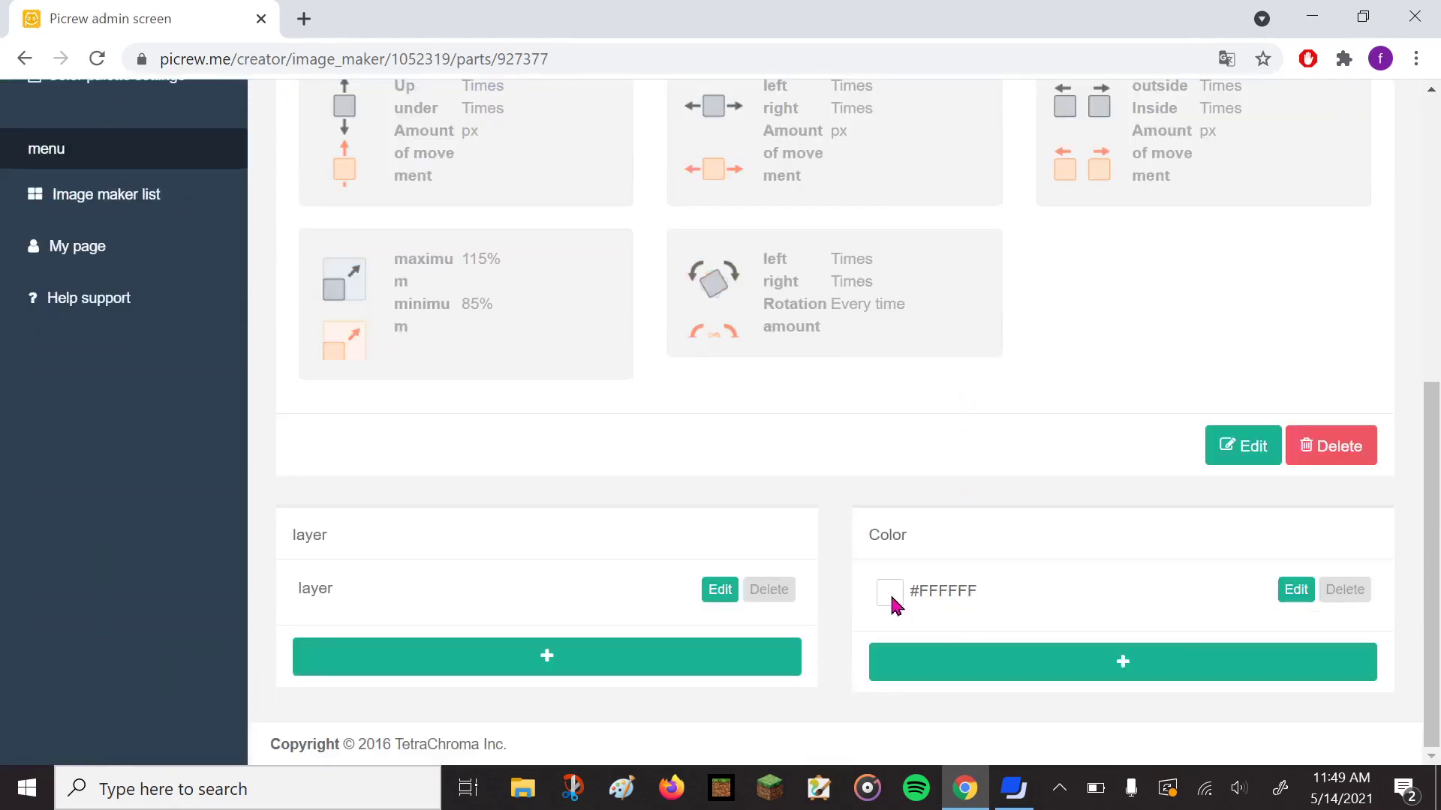
left_click(972, 672)
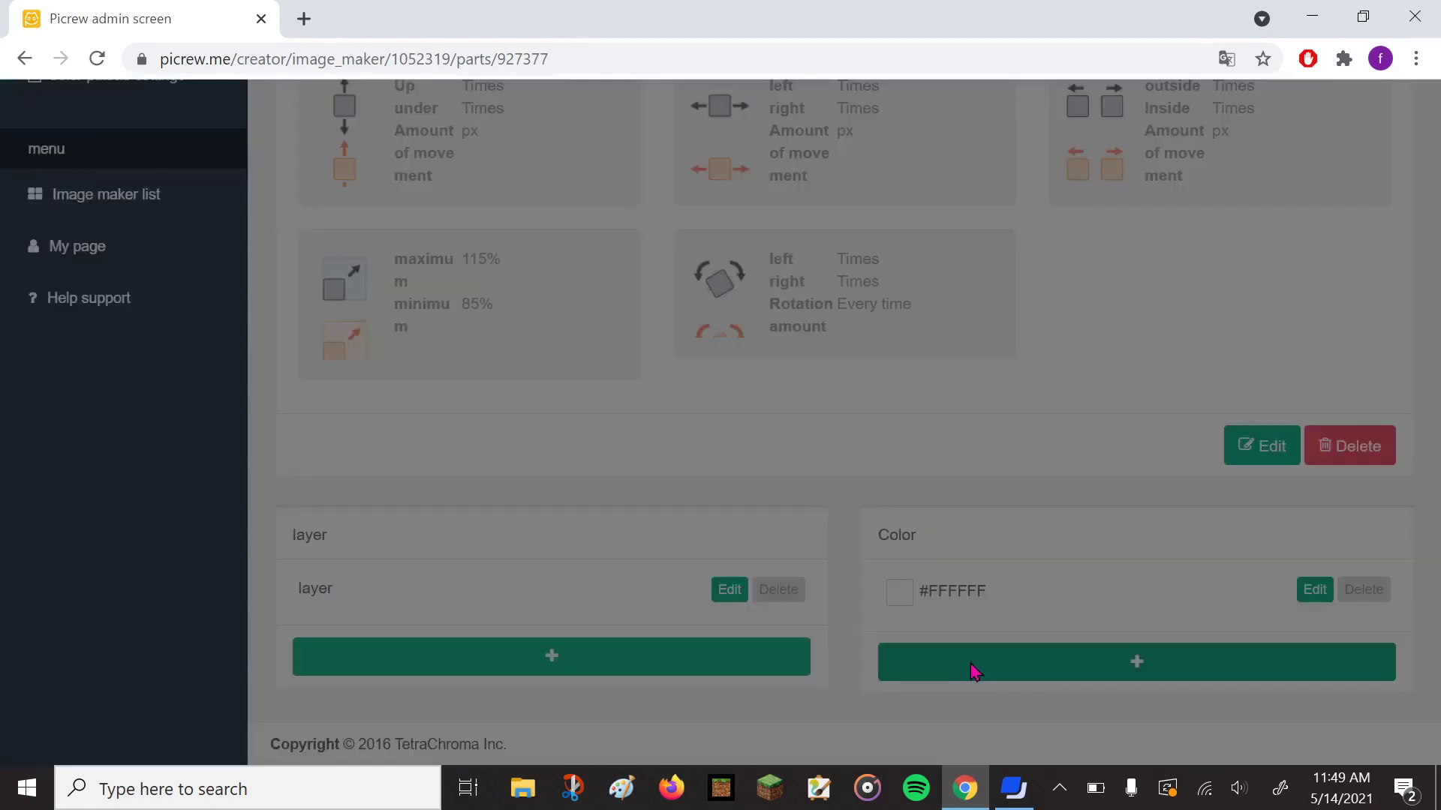
left_click(637, 299)
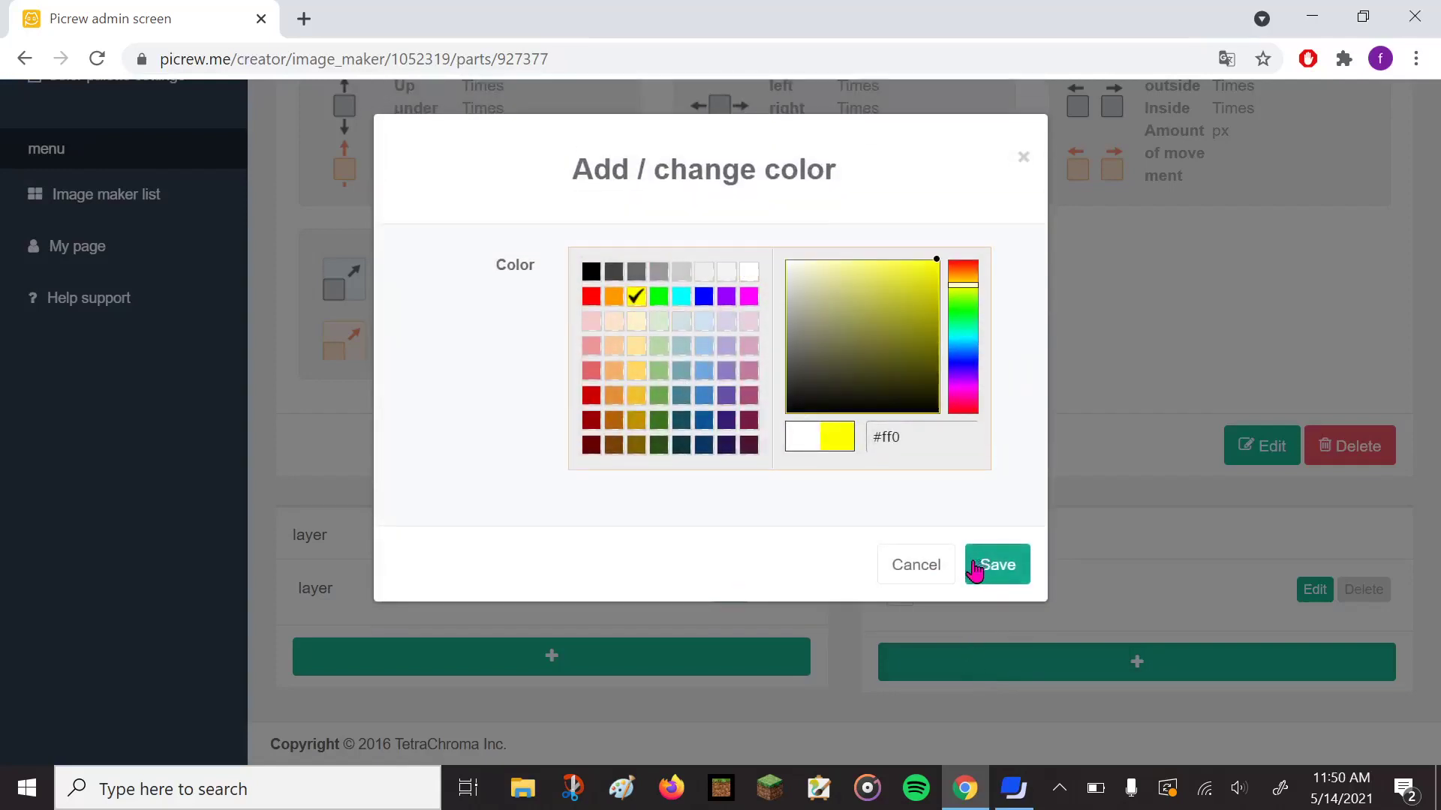
left_click(974, 569)
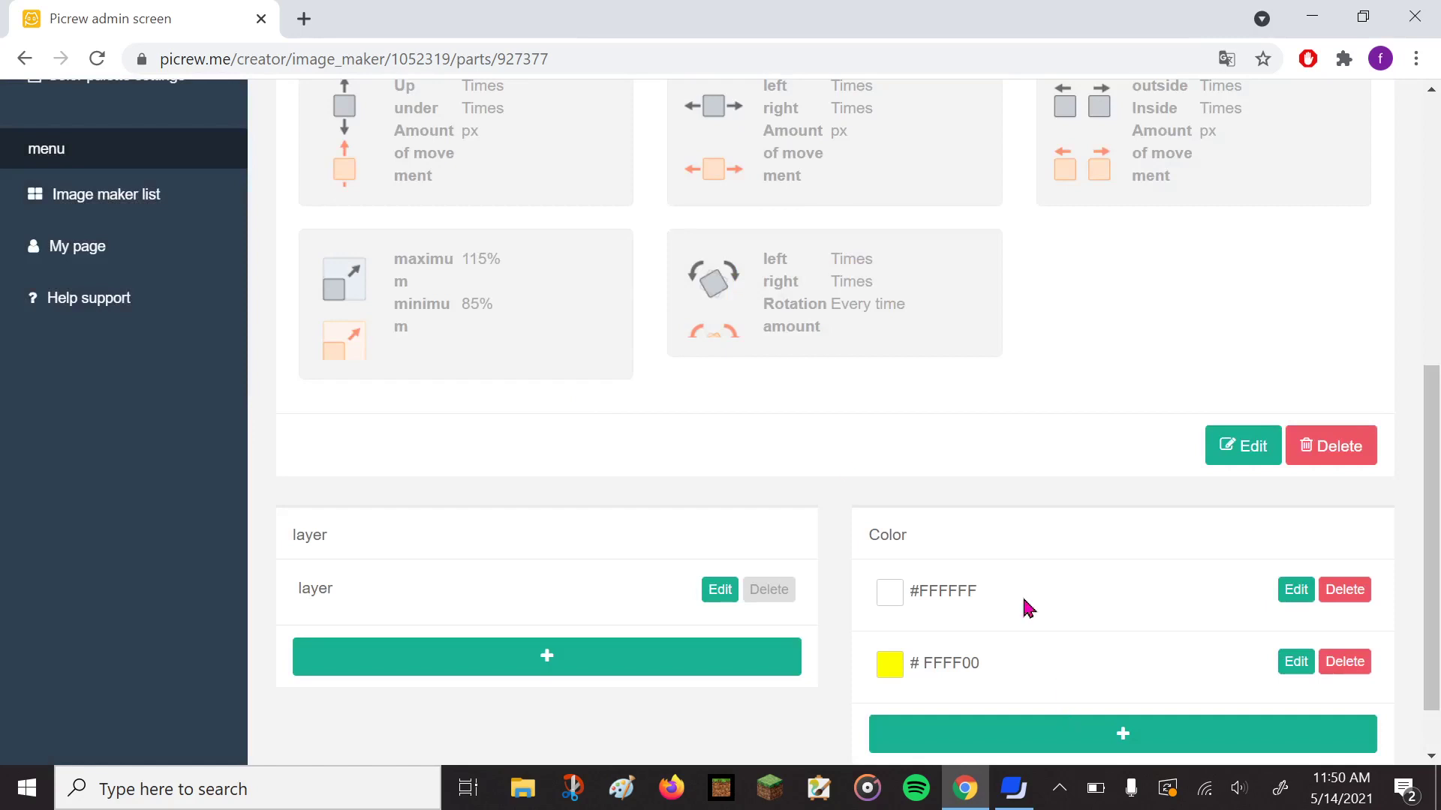
Change the head part's white color to red (#f00) and save it.
left_click(1304, 597)
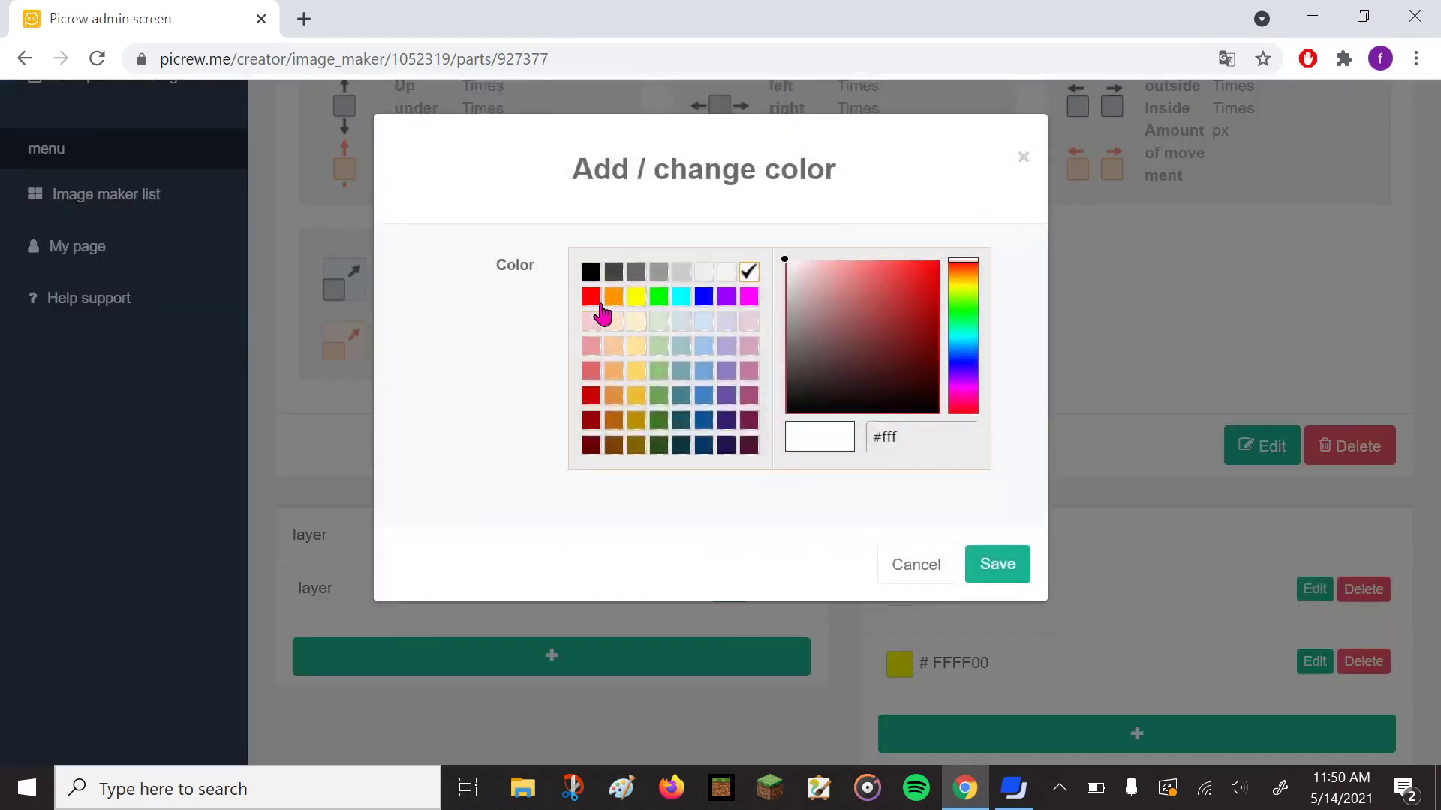
left_click(597, 300)
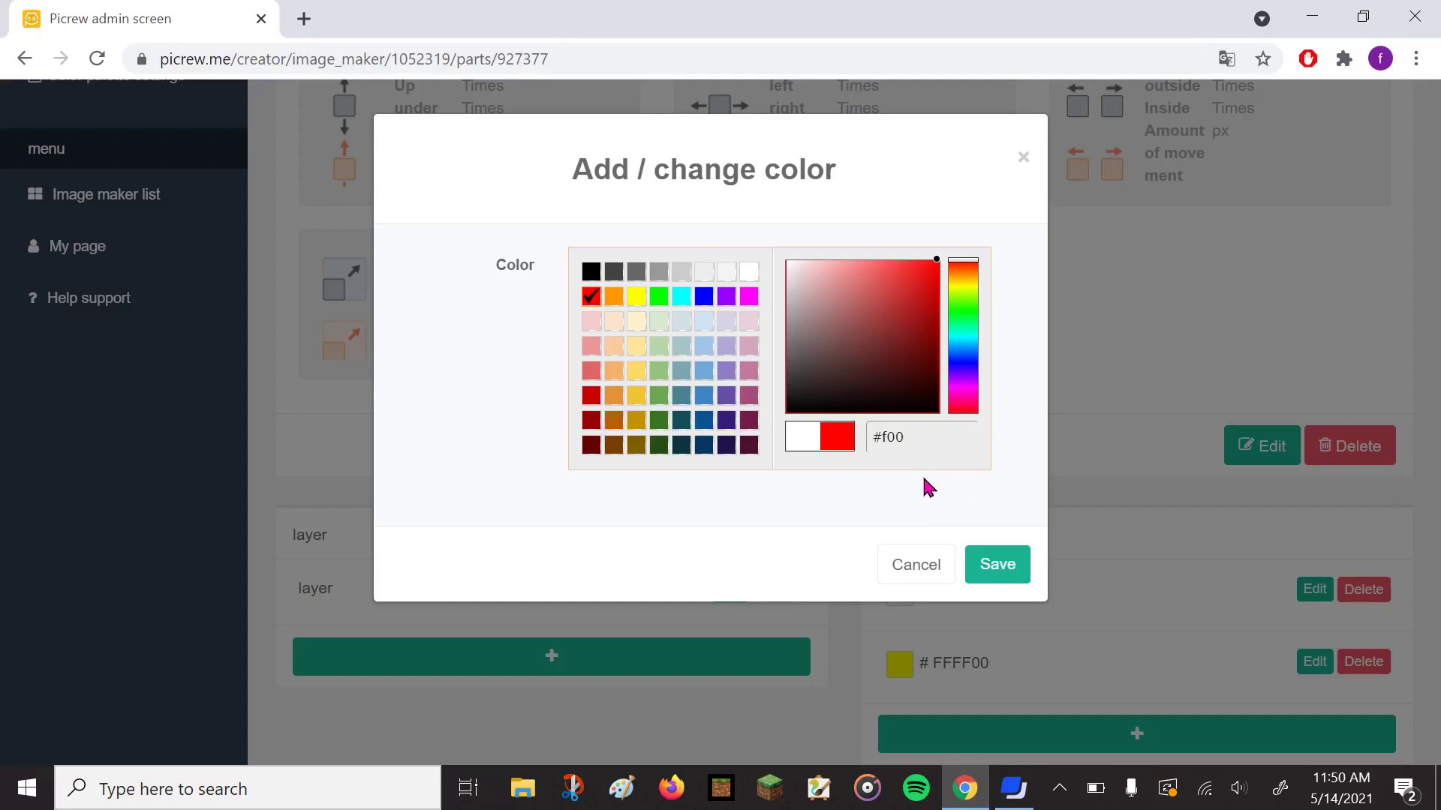
left_click(992, 567)
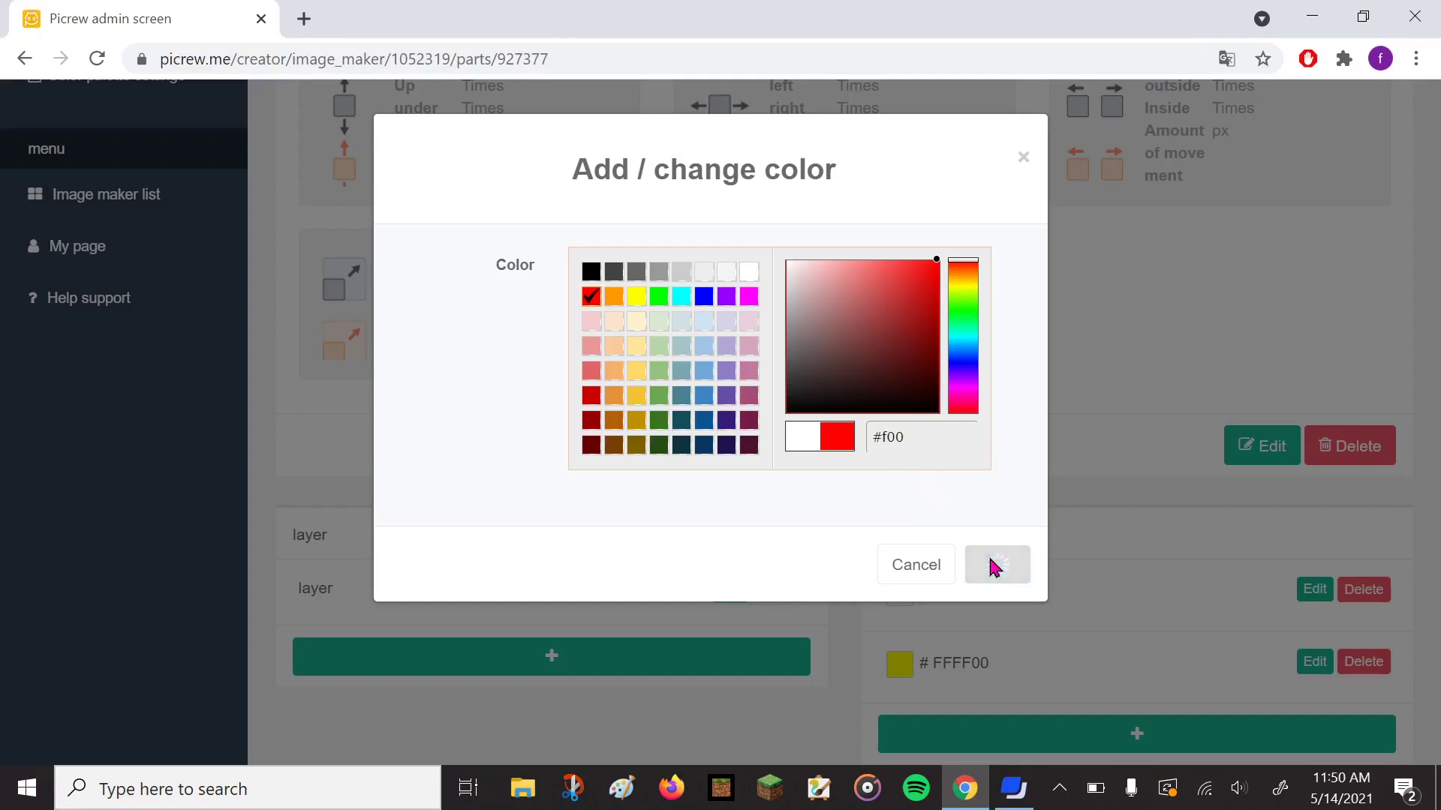
Add blue (#00f) as a new color of the head part and save it.
scroll(1043, 623, "down", 2)
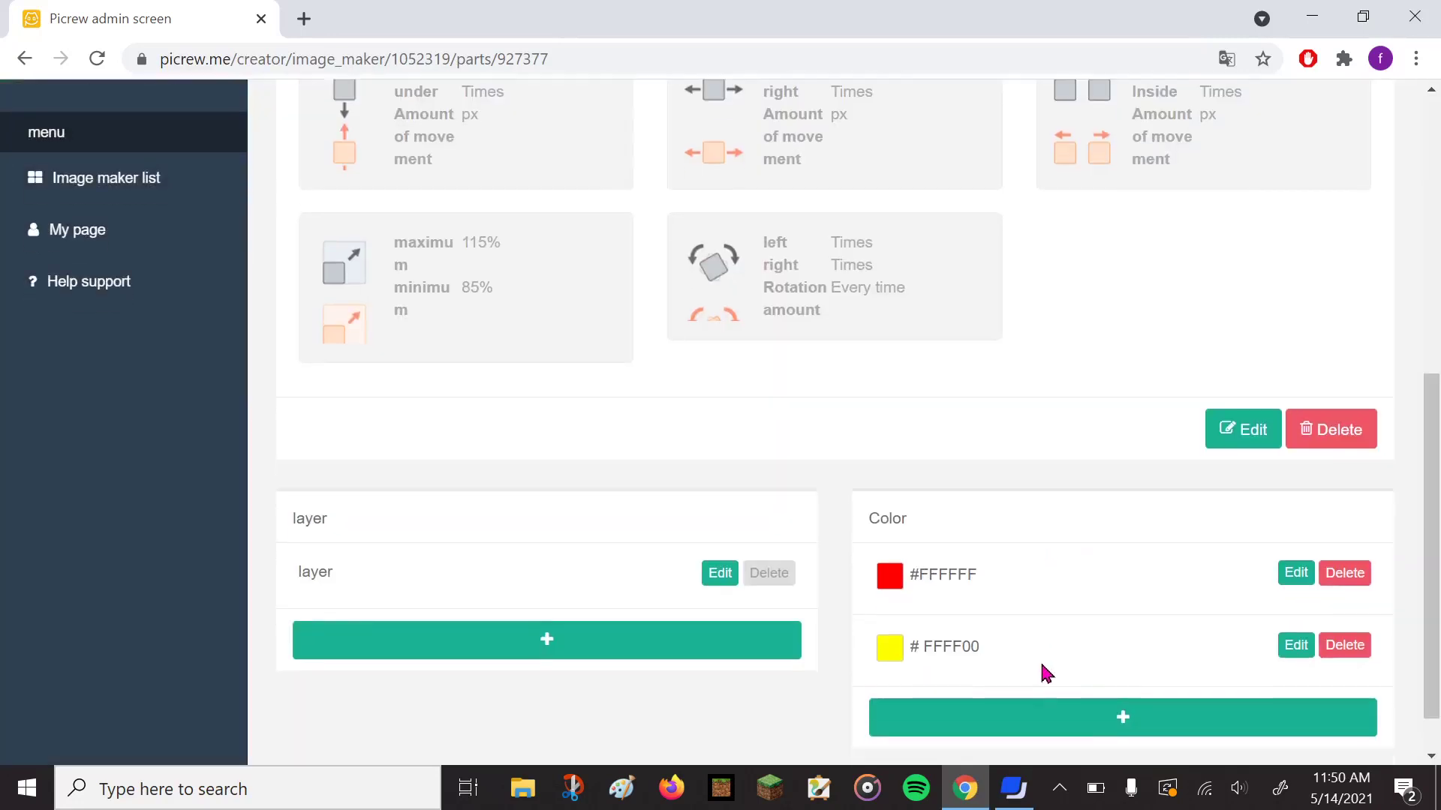
left_click(1047, 664)
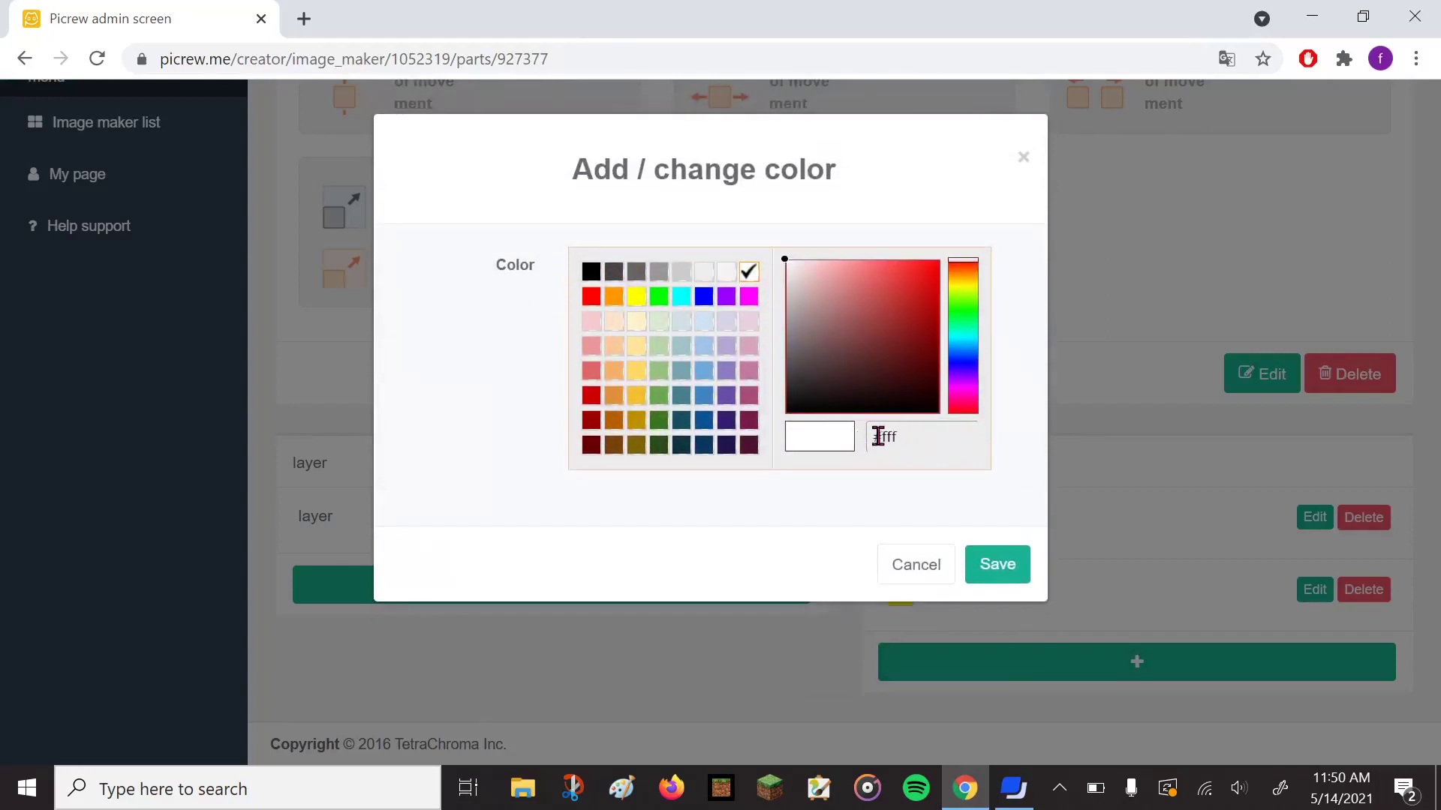
left_click_drag(914, 442, 869, 443)
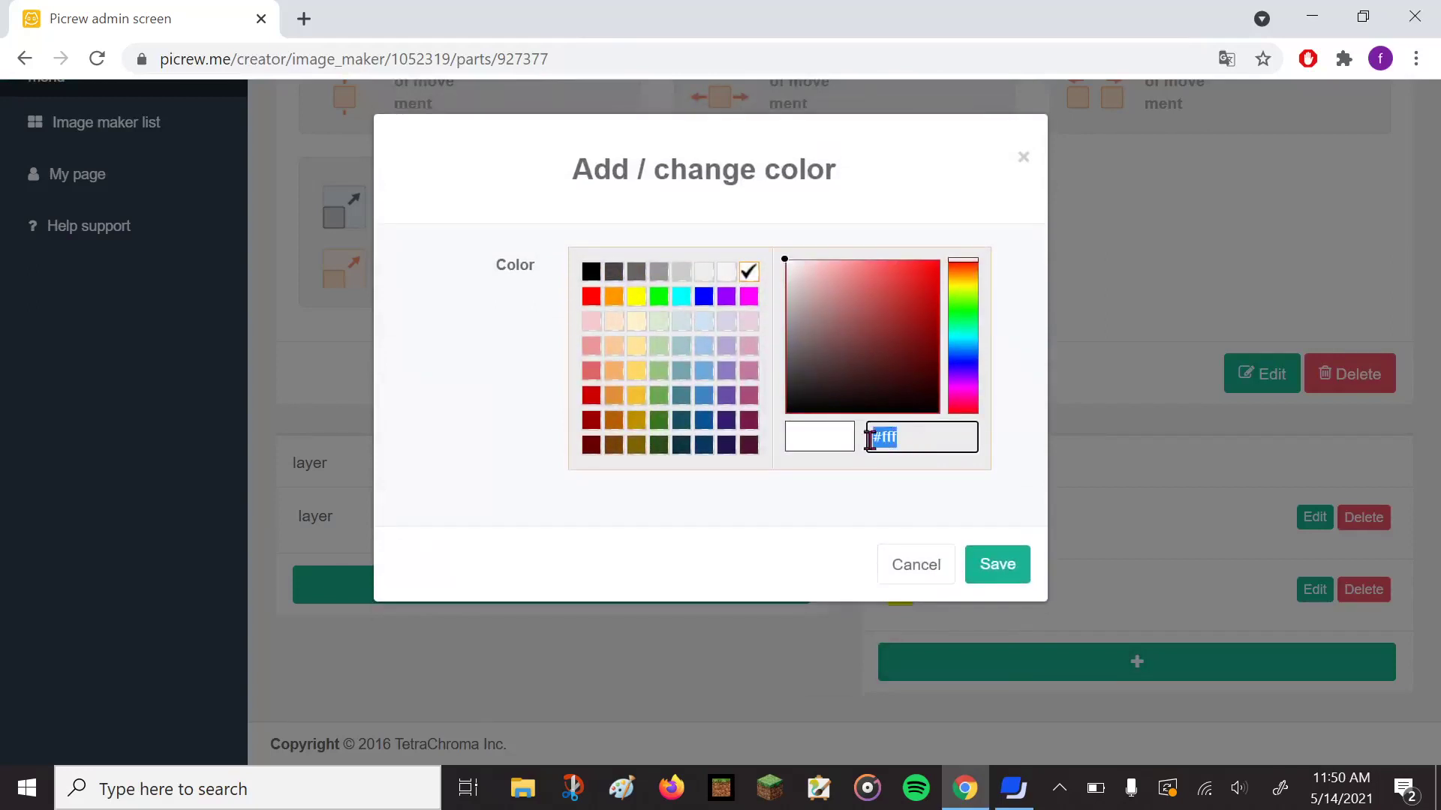
left_click(762, 531)
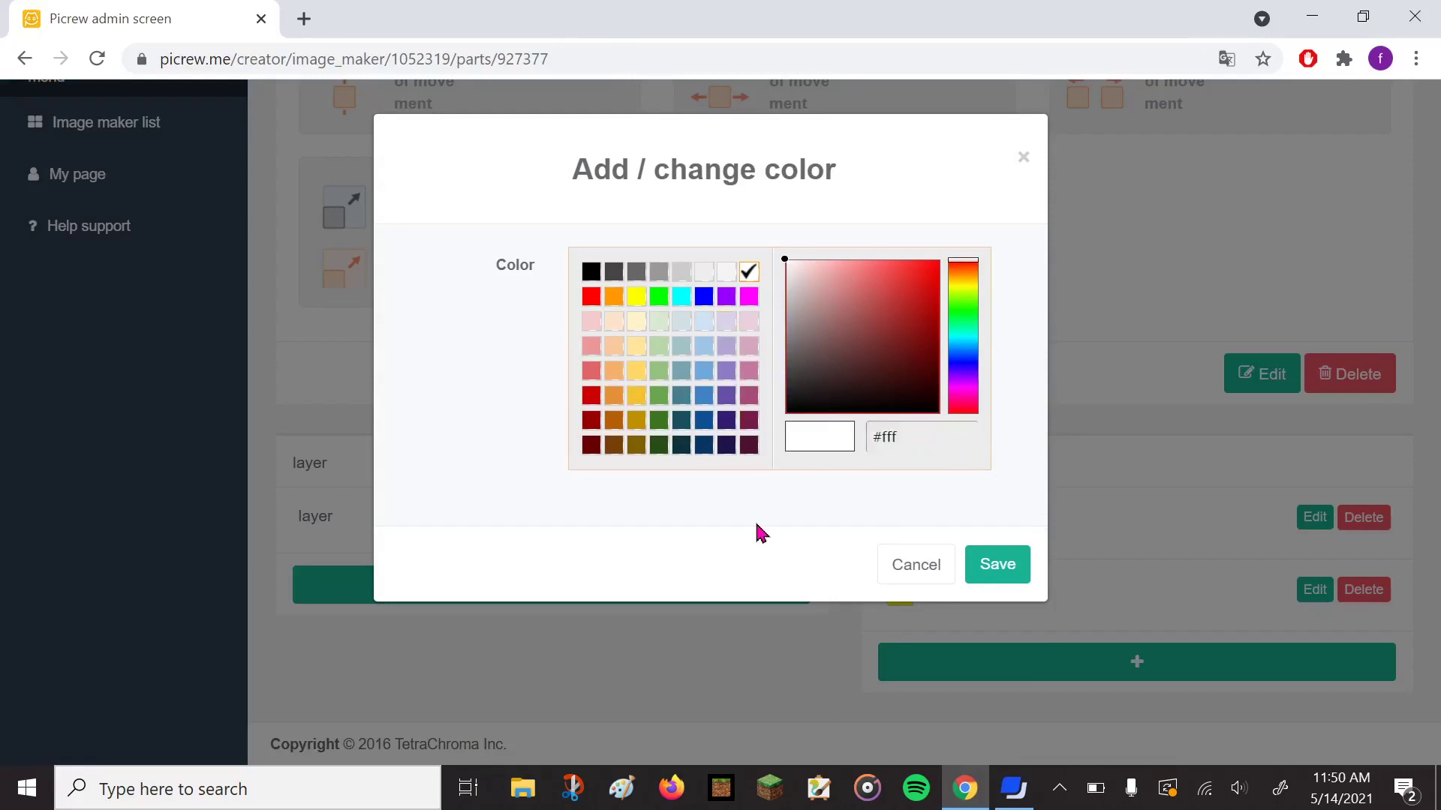
left_click(708, 301)
left_click(990, 562)
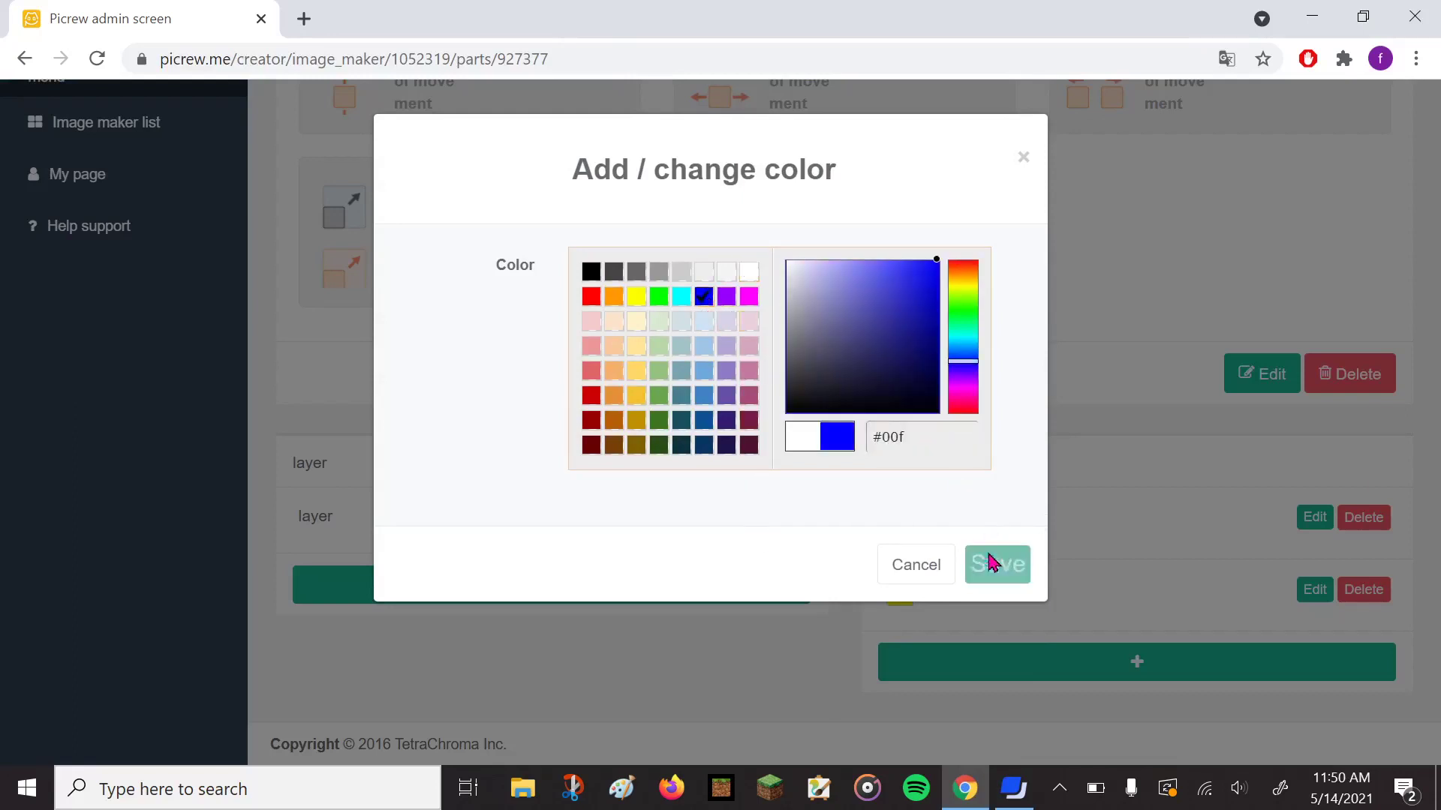
scroll(1037, 487, "down", 1)
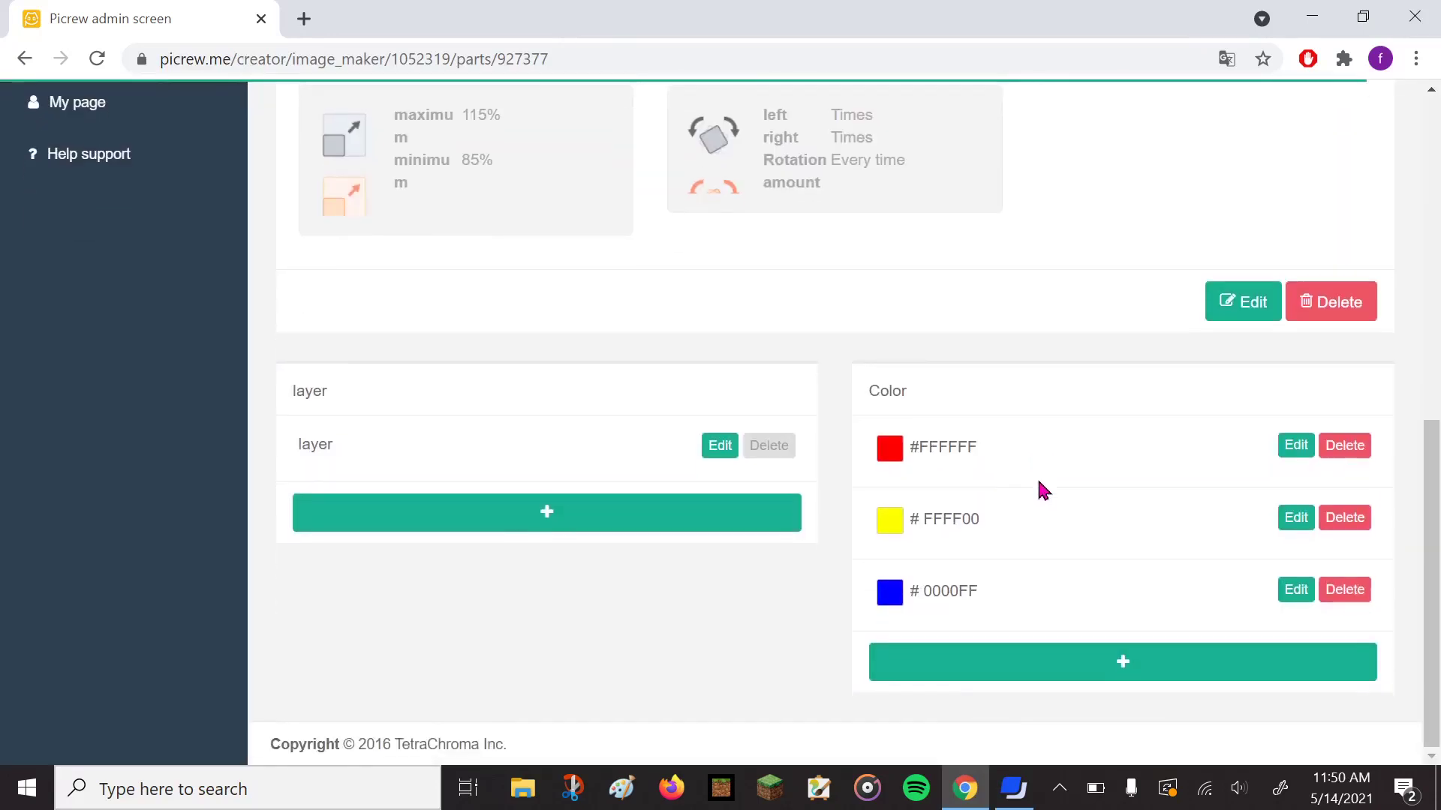
left_click(1006, 801)
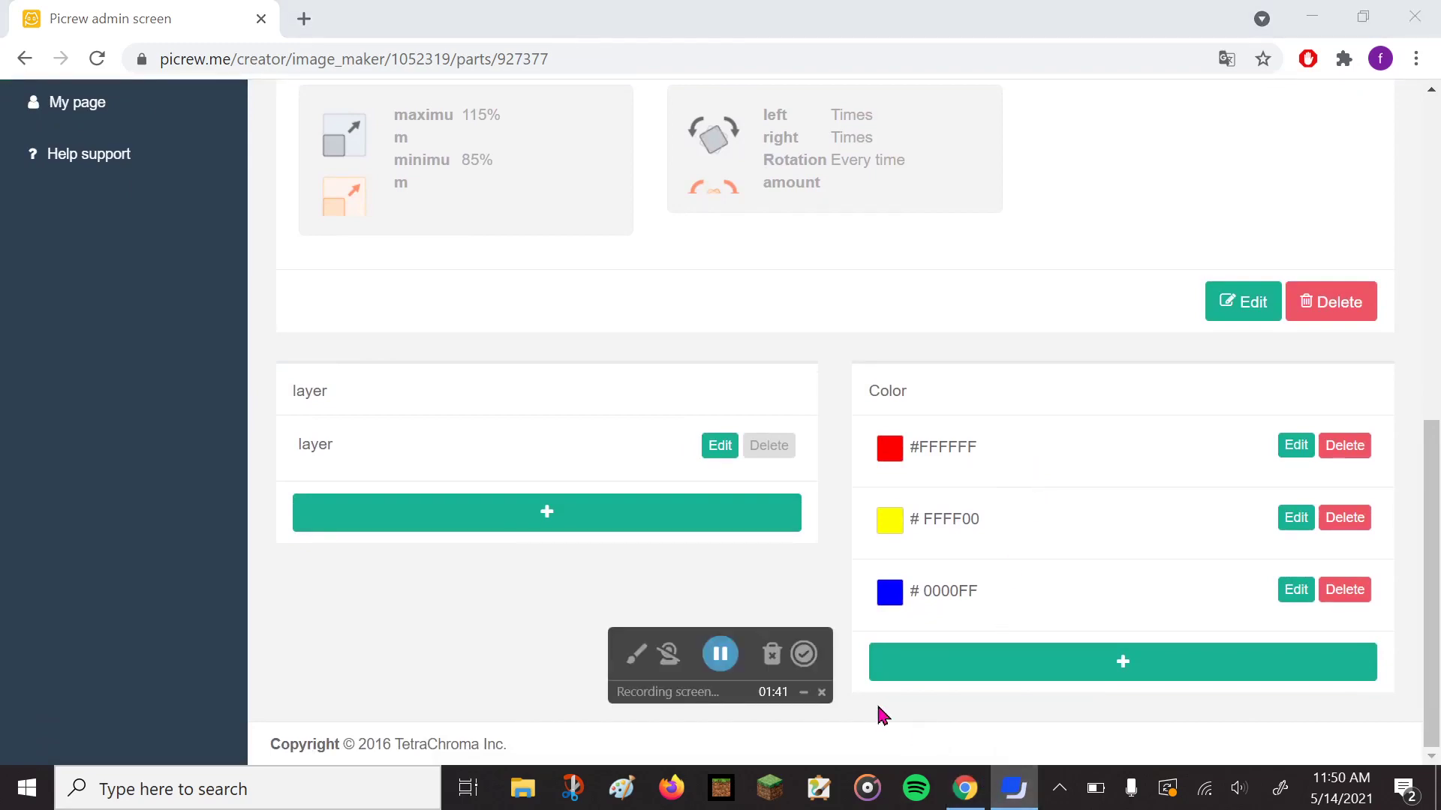
left_click(1013, 794)
Open the head part's item list and review the color slots of its three items.
scroll(553, 528, "up", 8)
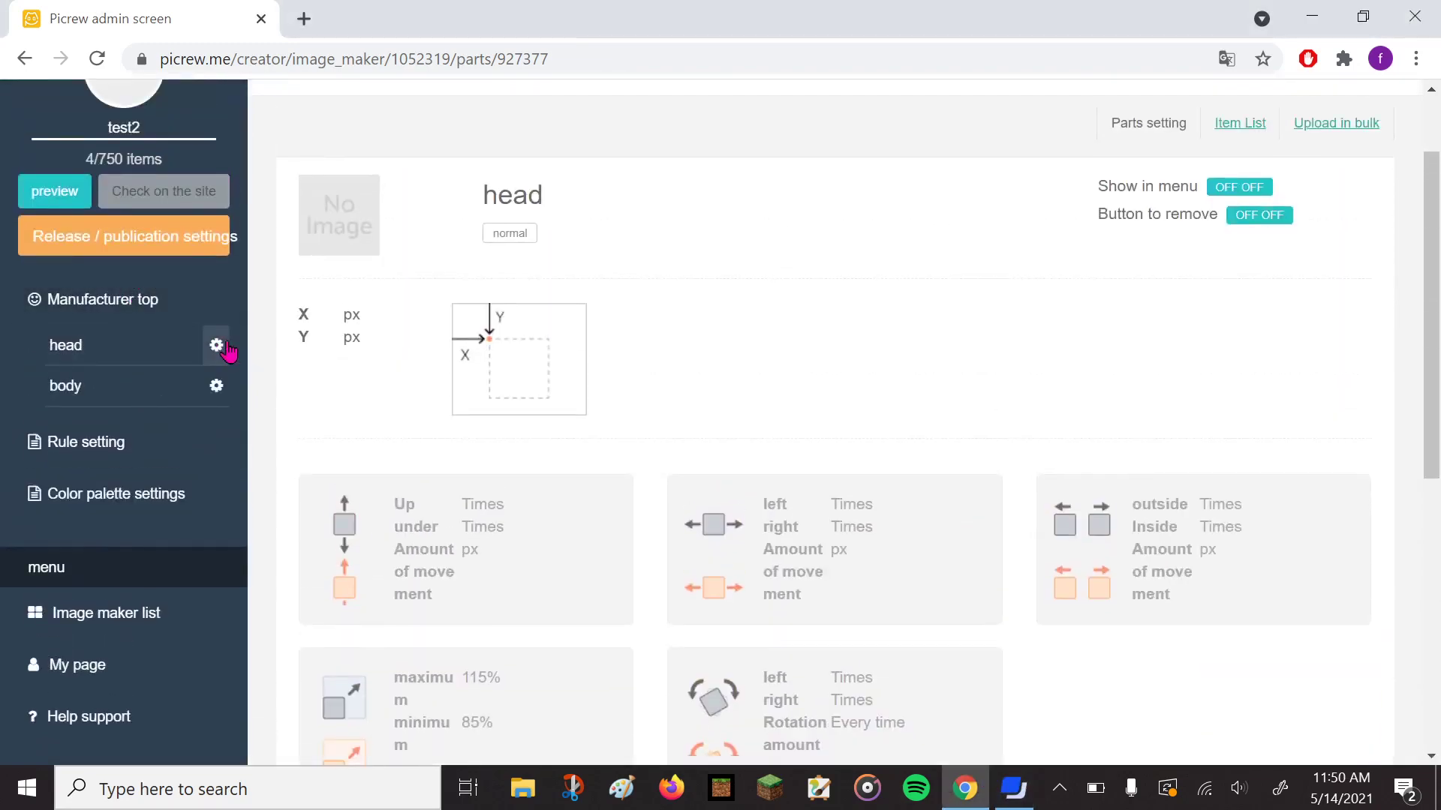
left_click(124, 349)
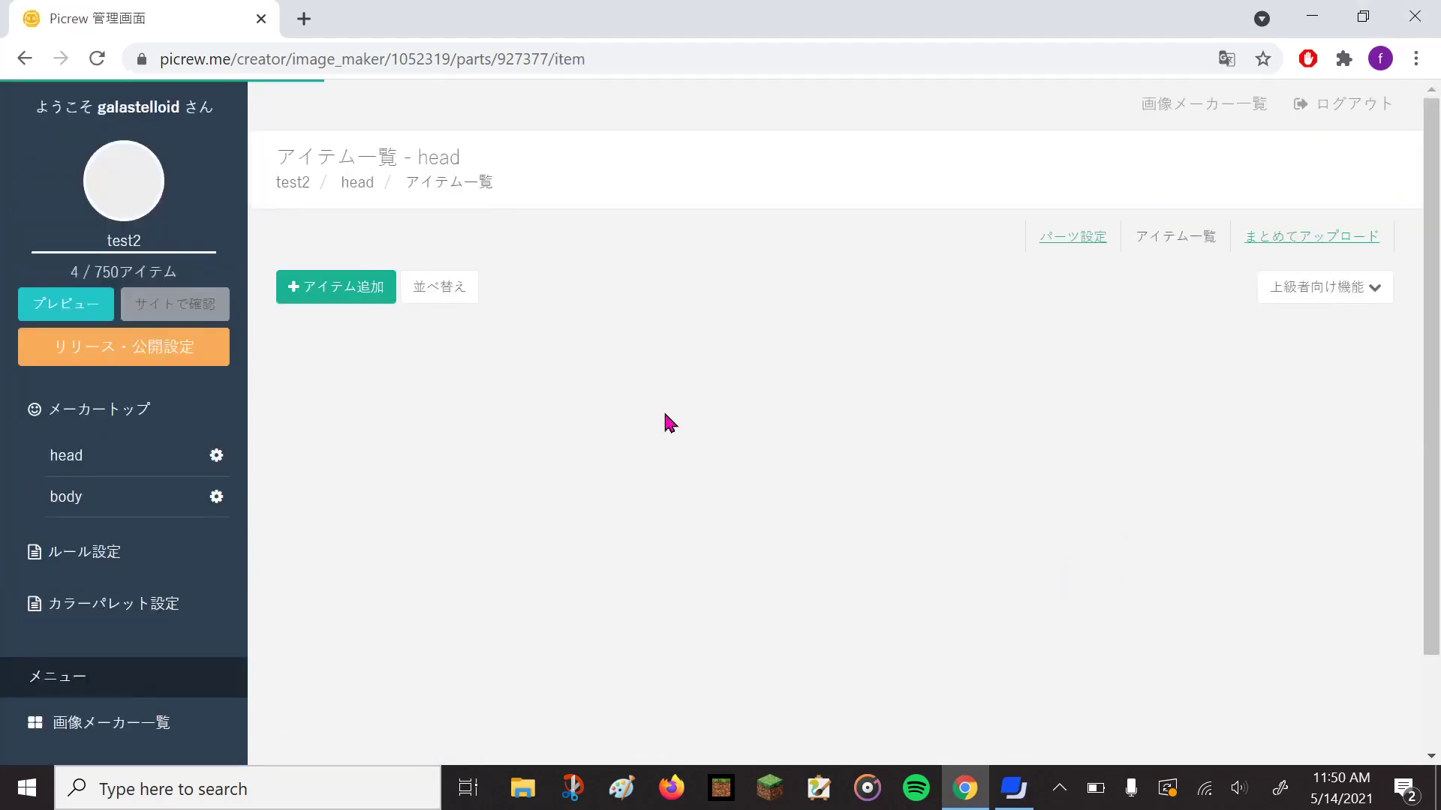
scroll(644, 451, "down", 2)
scroll(644, 454, "down", 3)
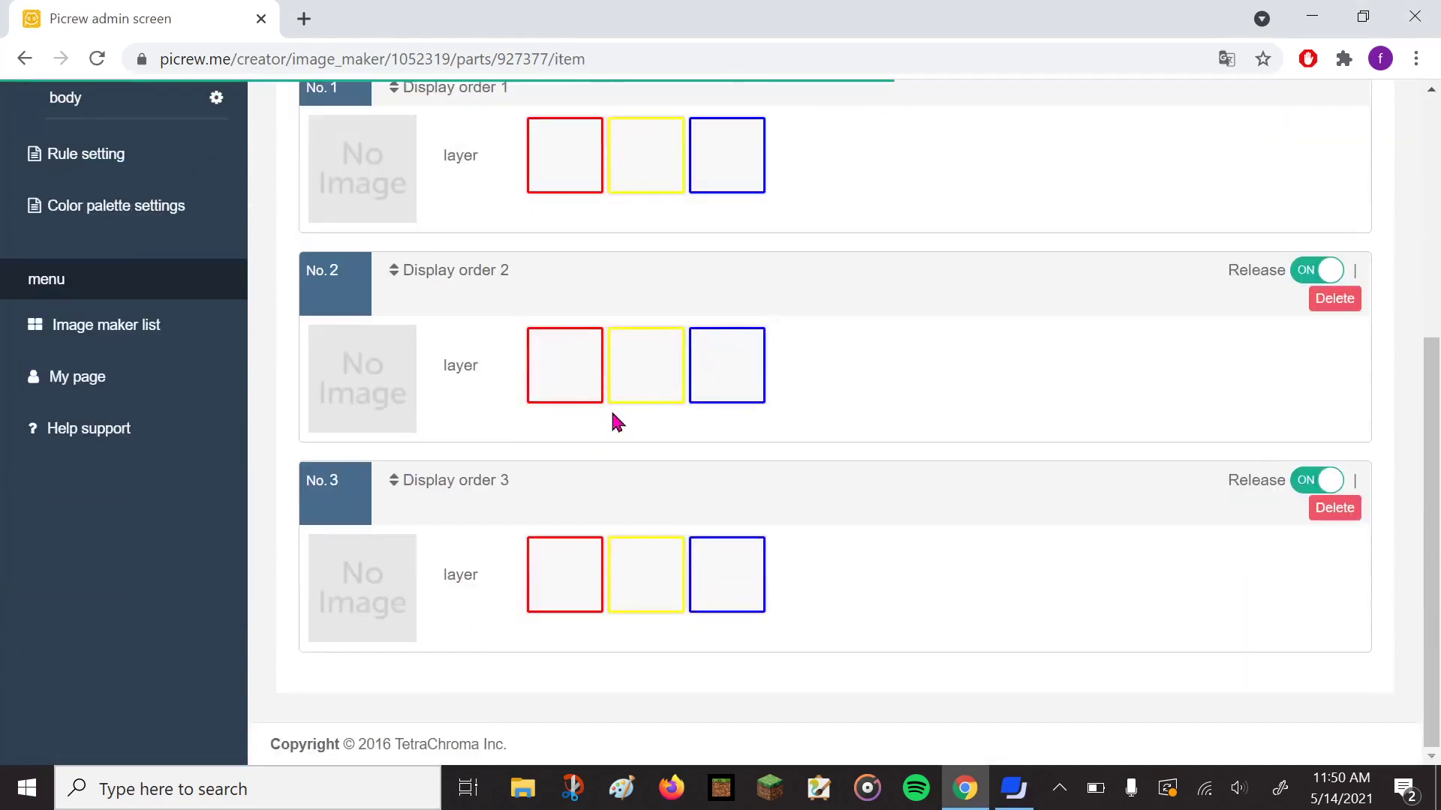
scroll(613, 350, "up", 3)
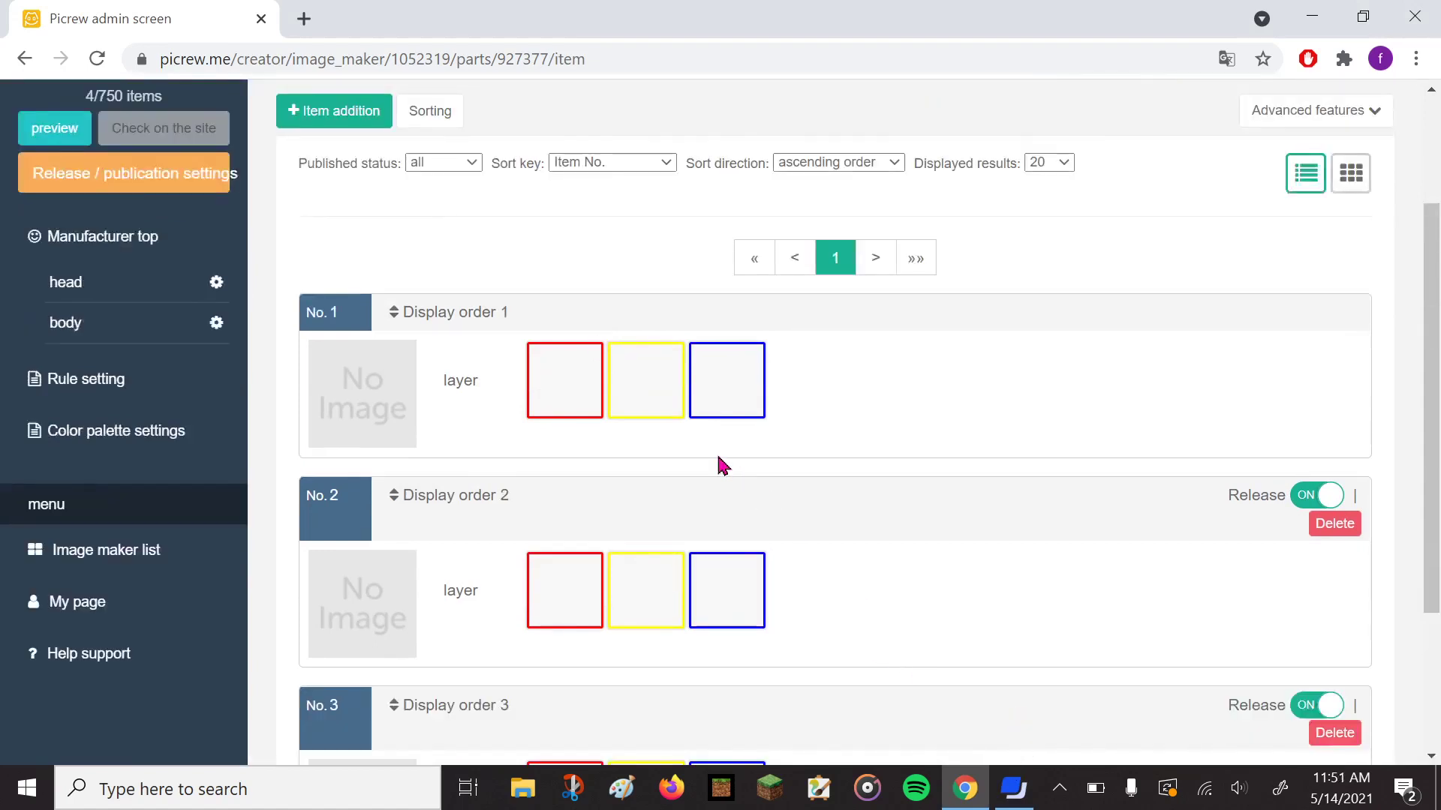
scroll(678, 446, "up", 3)
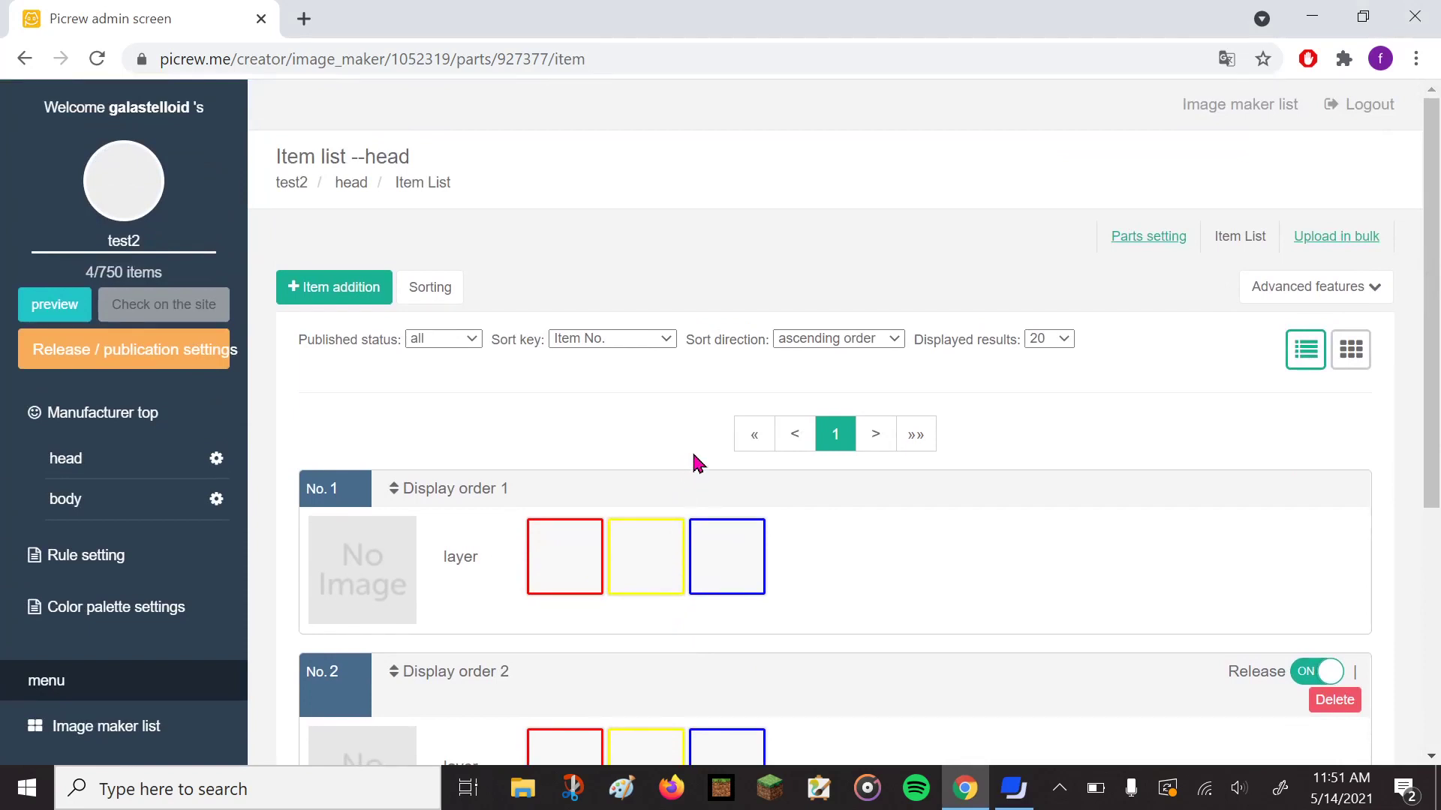
Return to the image maker list, open "baby's first picrew" for editing, and launch its preview.
left_click(1228, 109)
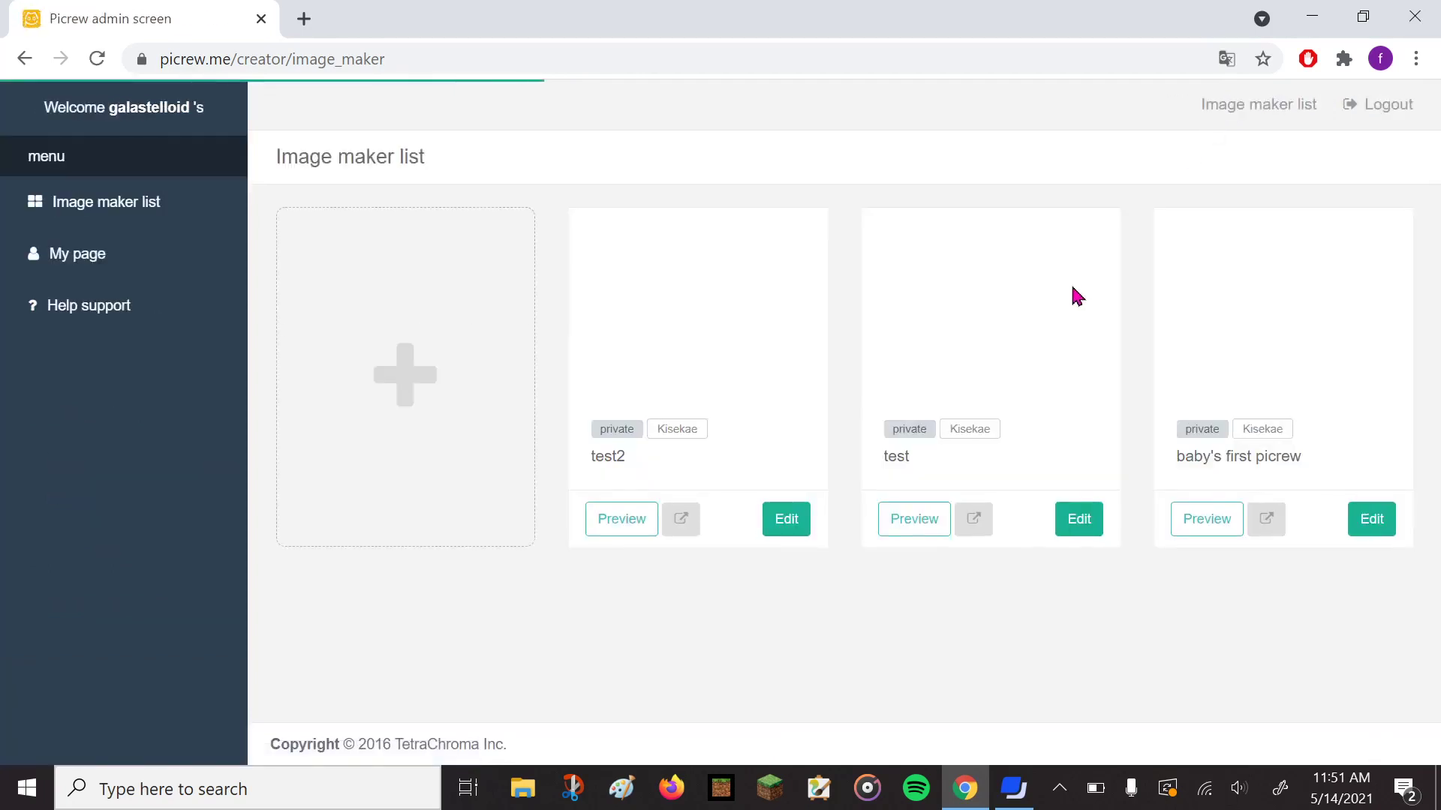
left_click(1366, 524)
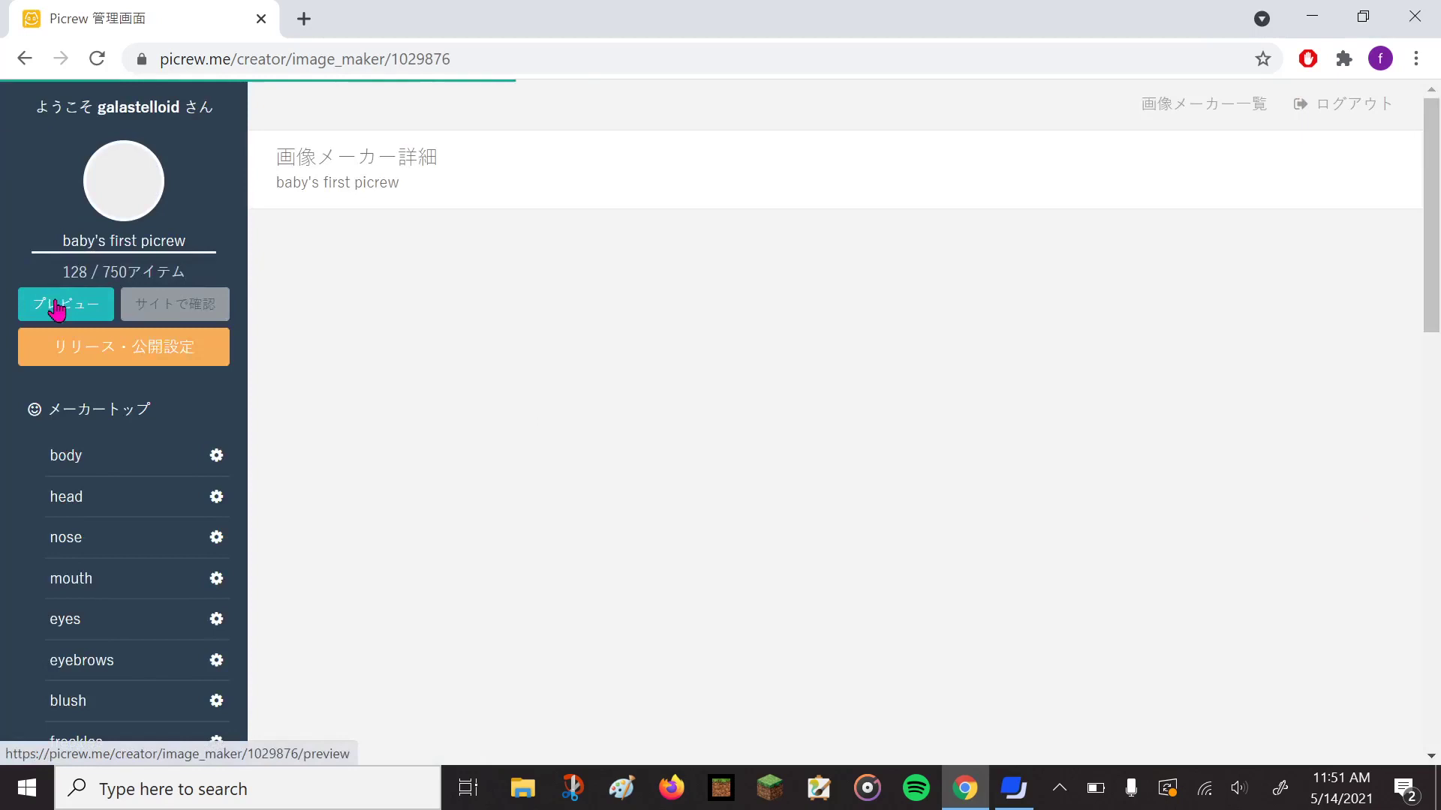
left_click(68, 307)
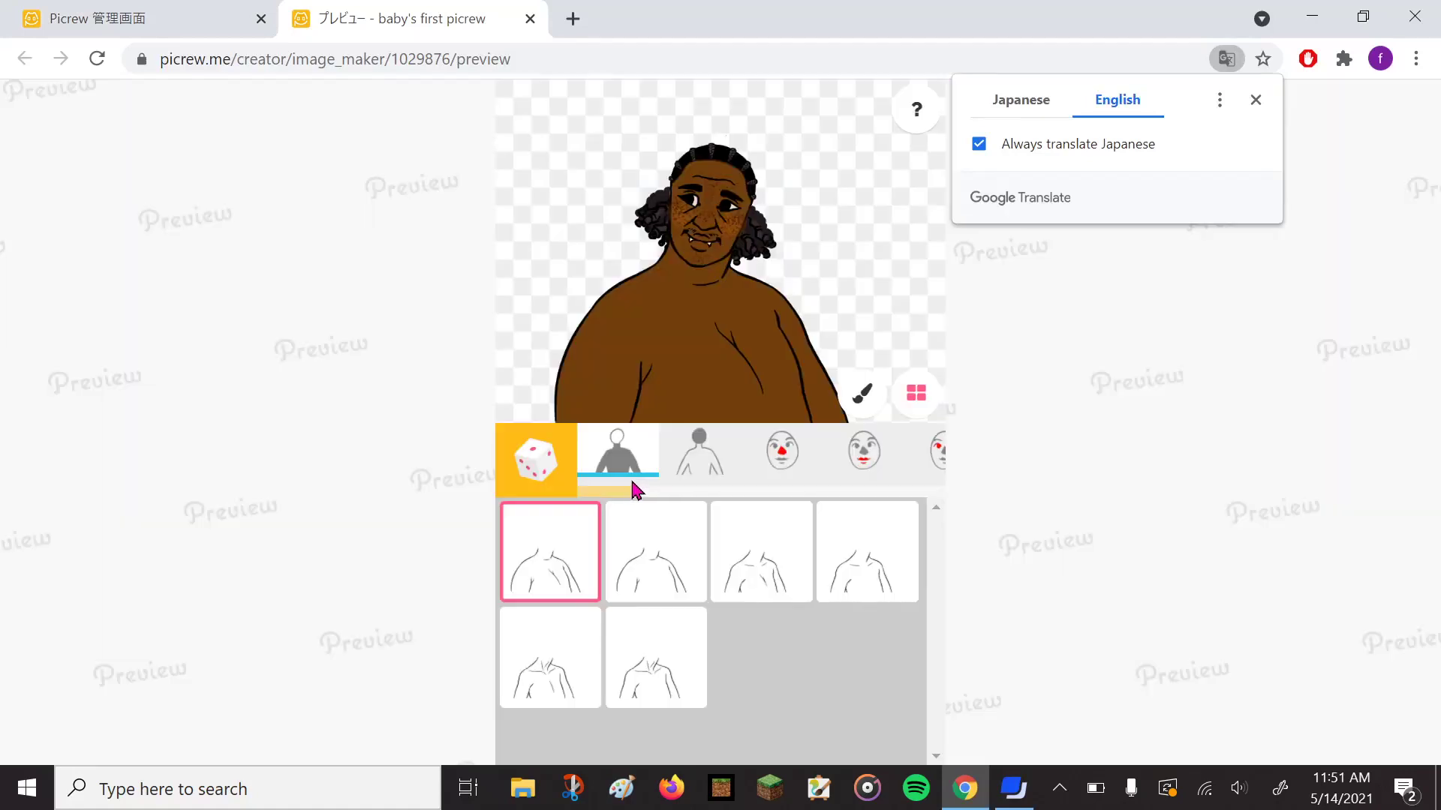
Recolor the body with the middle skin tone, and try green on the top hair part before setting it back to black.
left_click(859, 396)
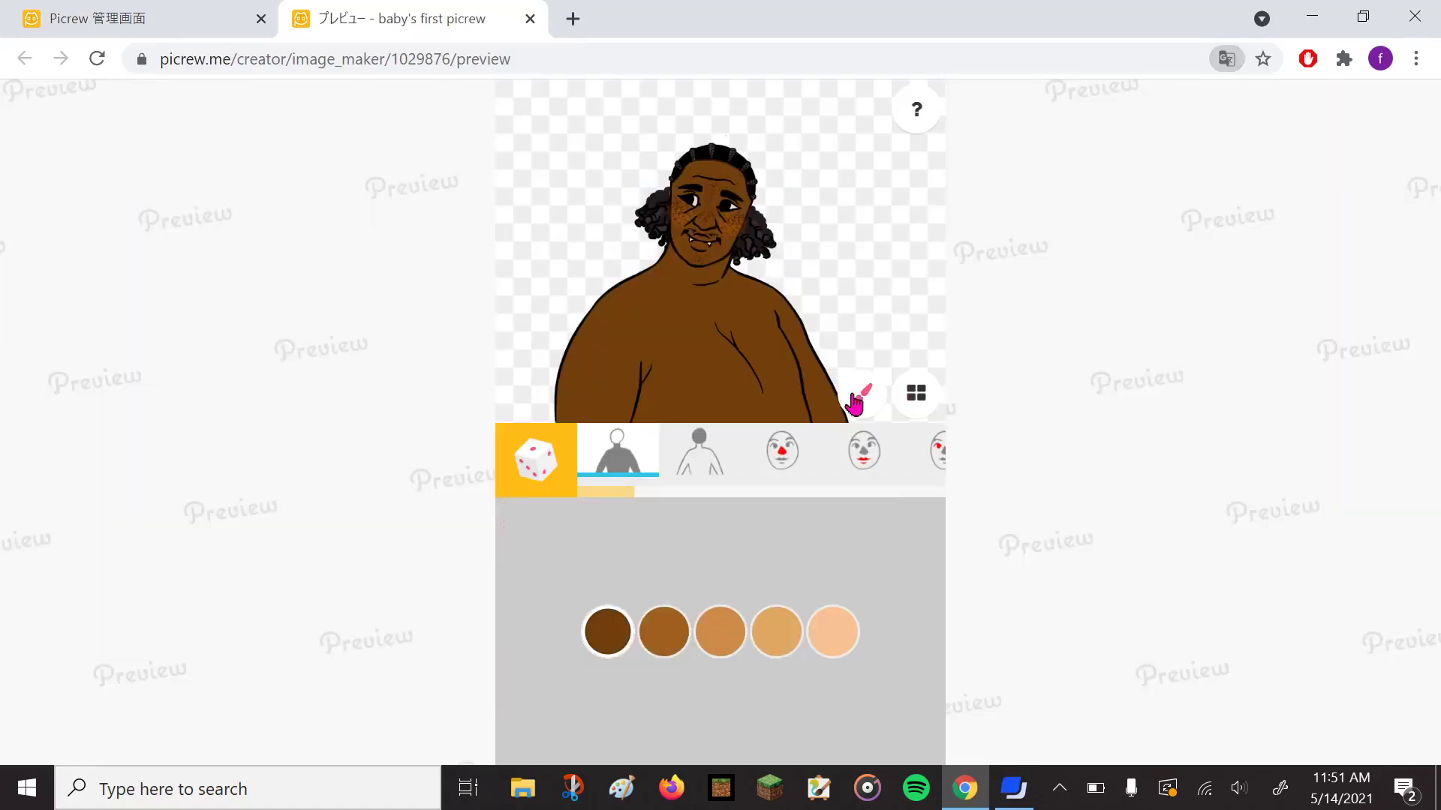
left_click(728, 634)
left_click_drag(621, 495, 788, 495)
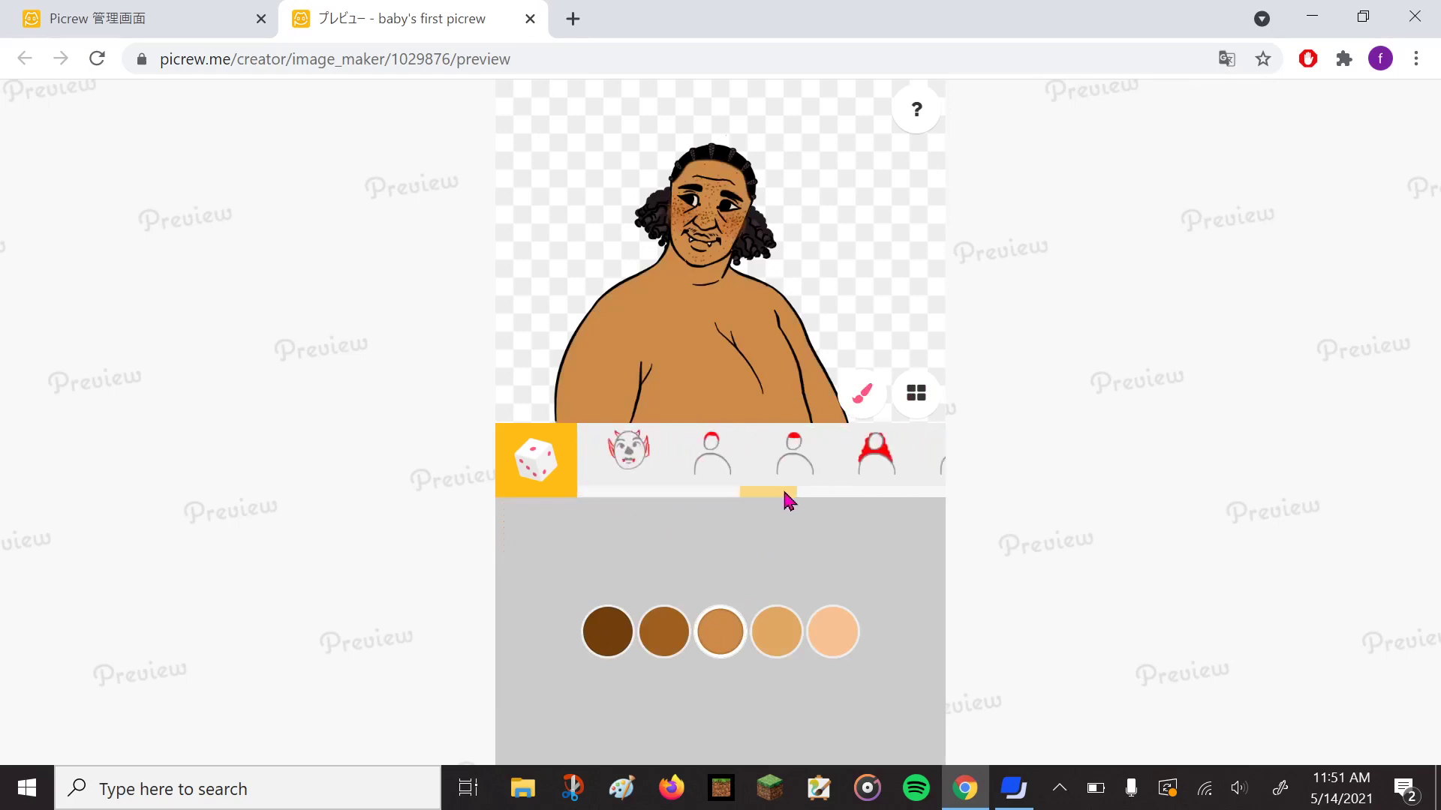
left_click(790, 457)
left_click(863, 404)
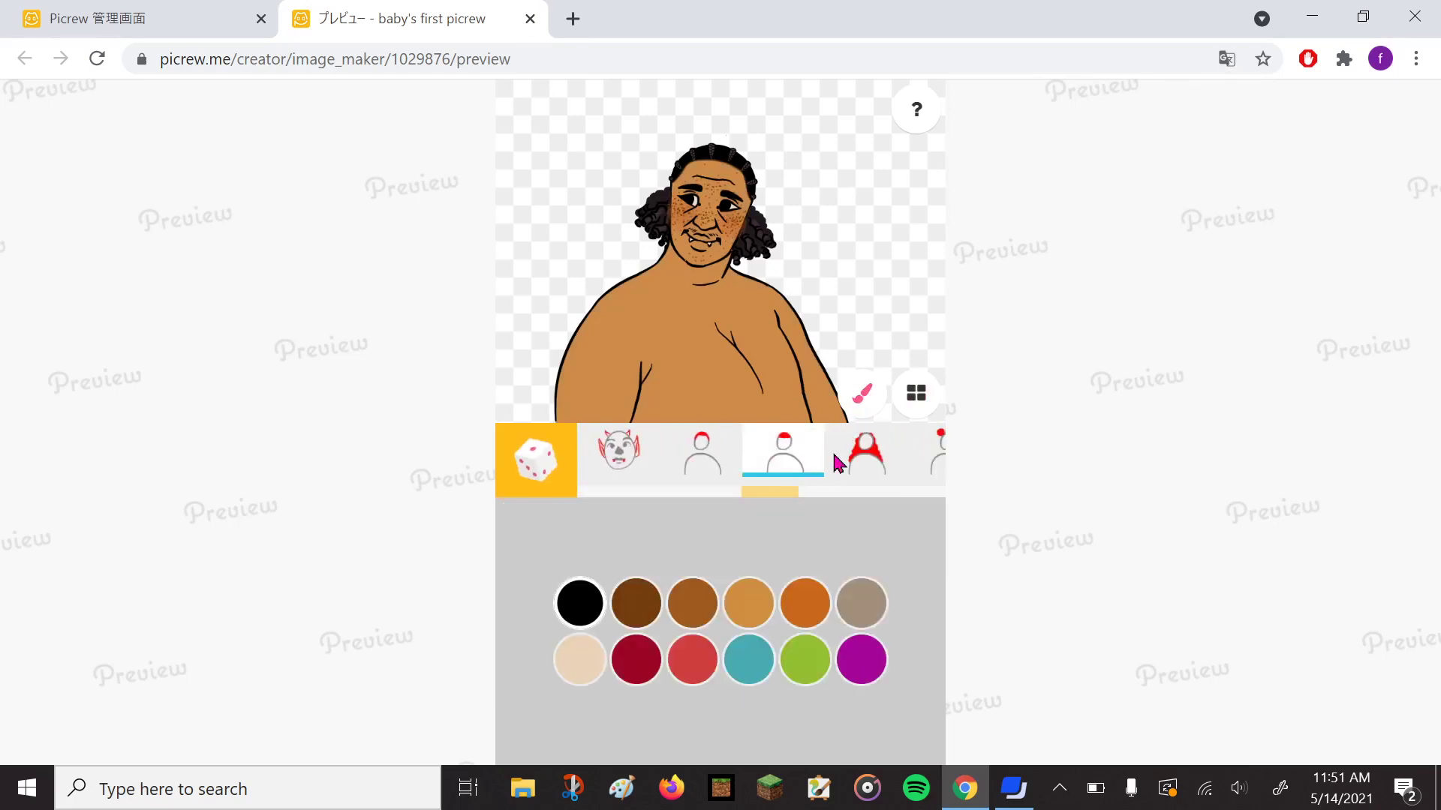
left_click(811, 660)
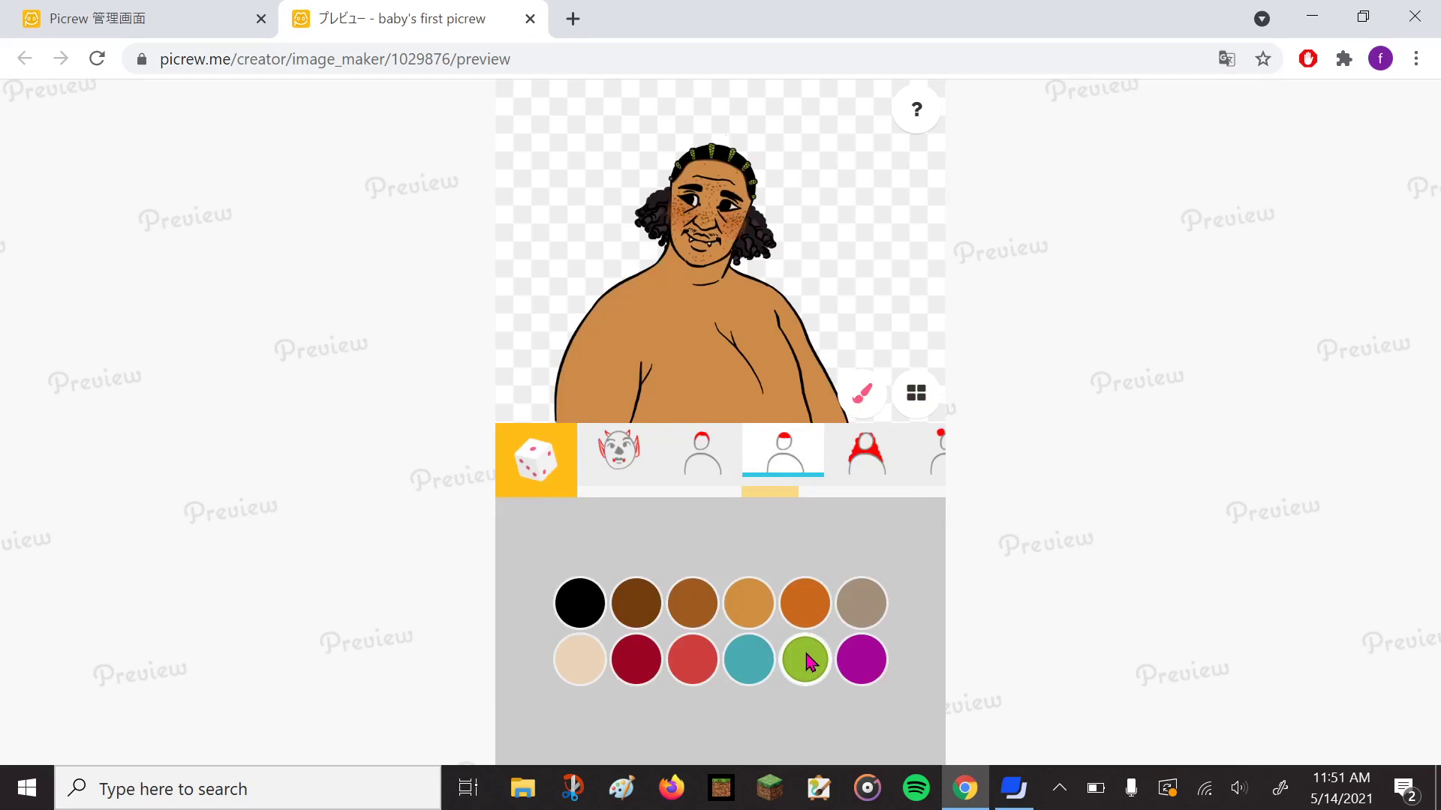
left_click(592, 609)
Set the back hair part's color to teal on the previewed character.
left_click(855, 459)
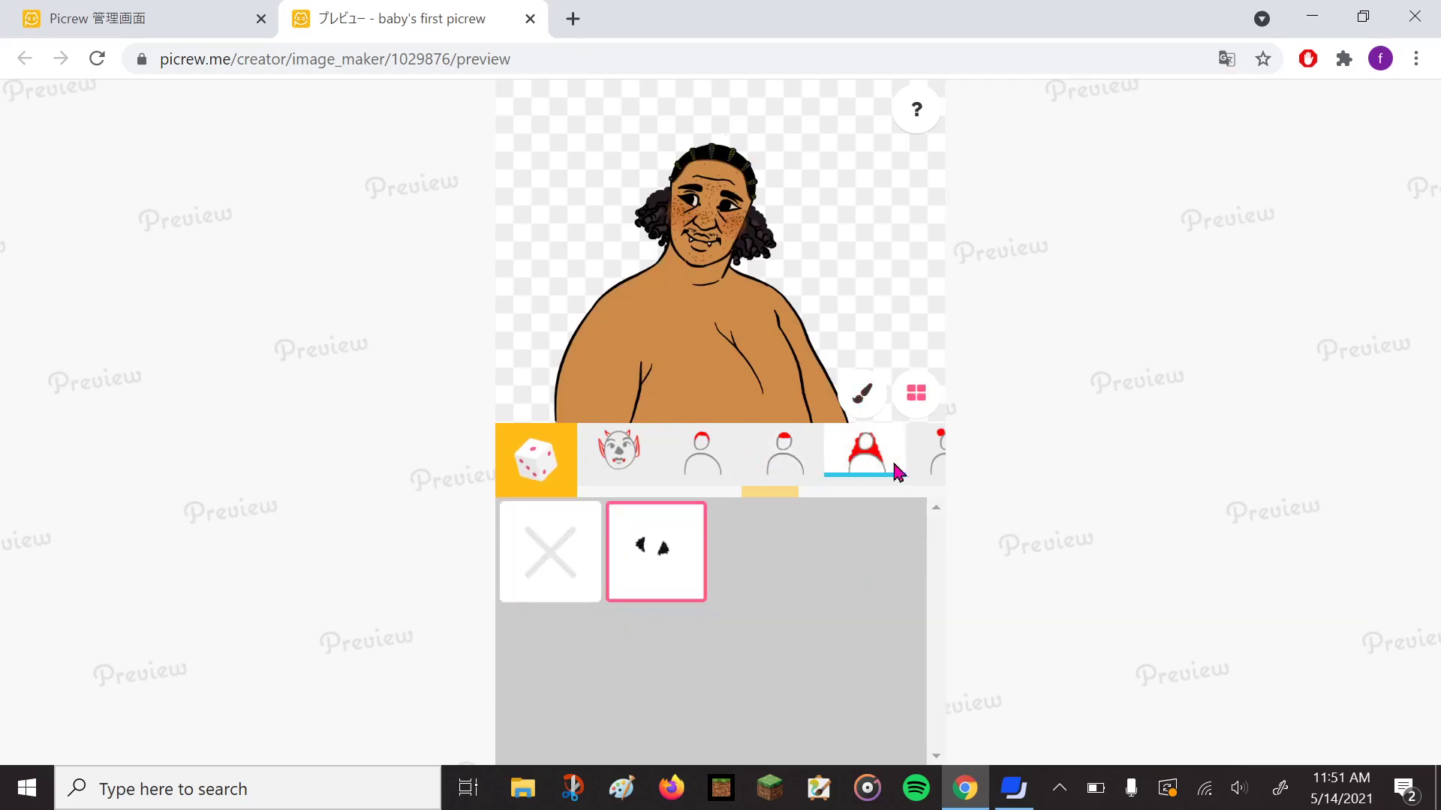
left_click(743, 458)
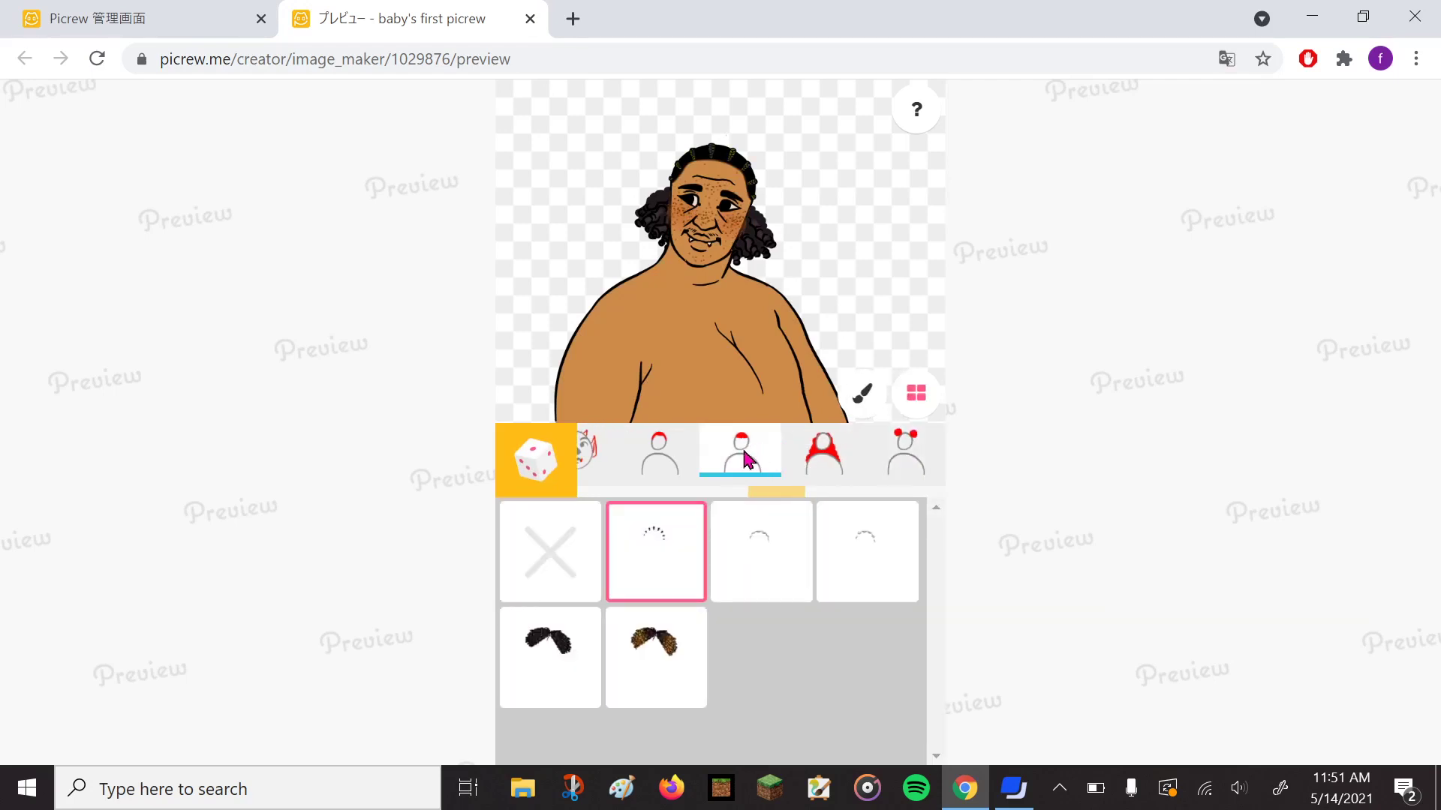
left_click(822, 456)
left_click(859, 398)
left_click(754, 662)
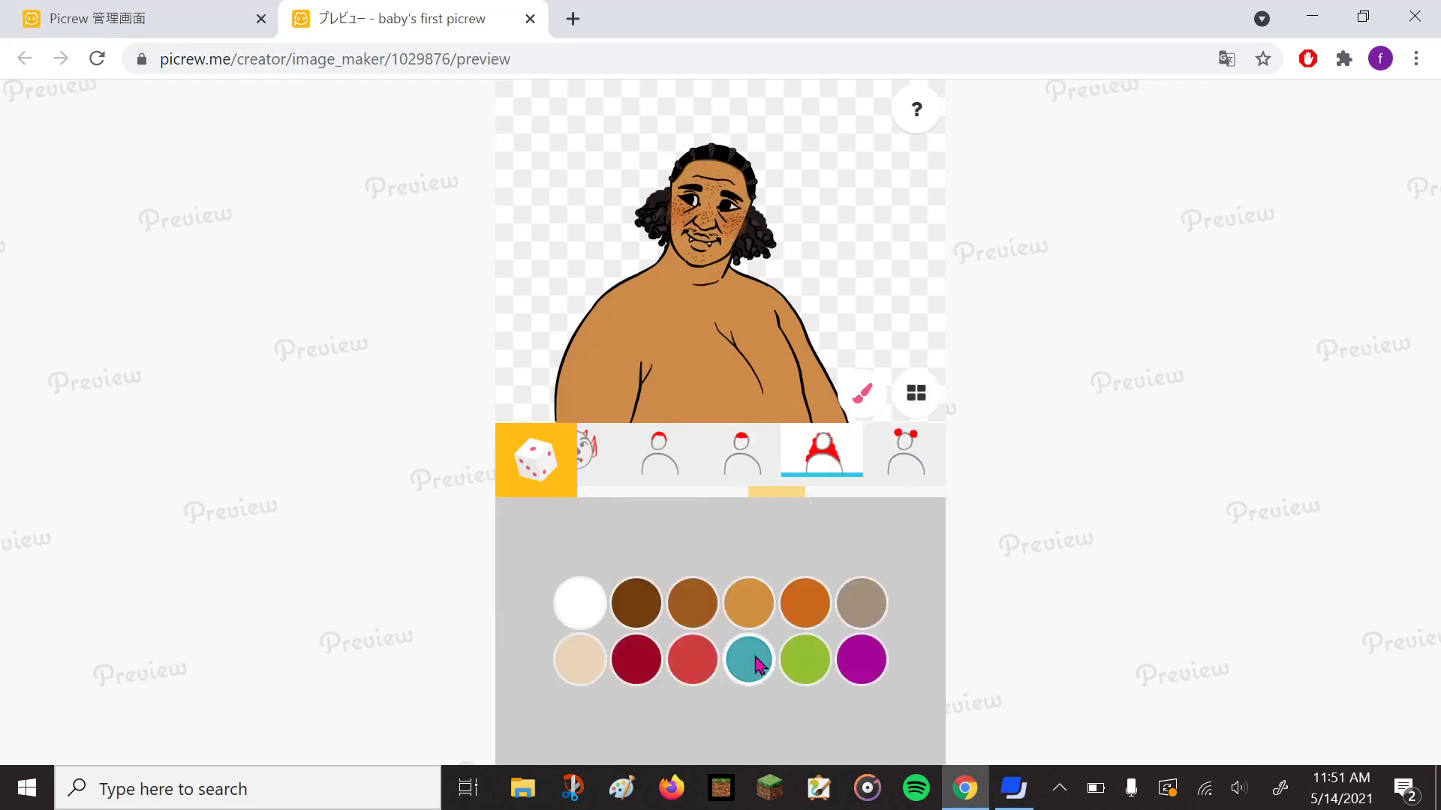
Go back to the body part and set its color to the second-darkest brown skin tone.
left_click_drag(773, 499, 559, 480)
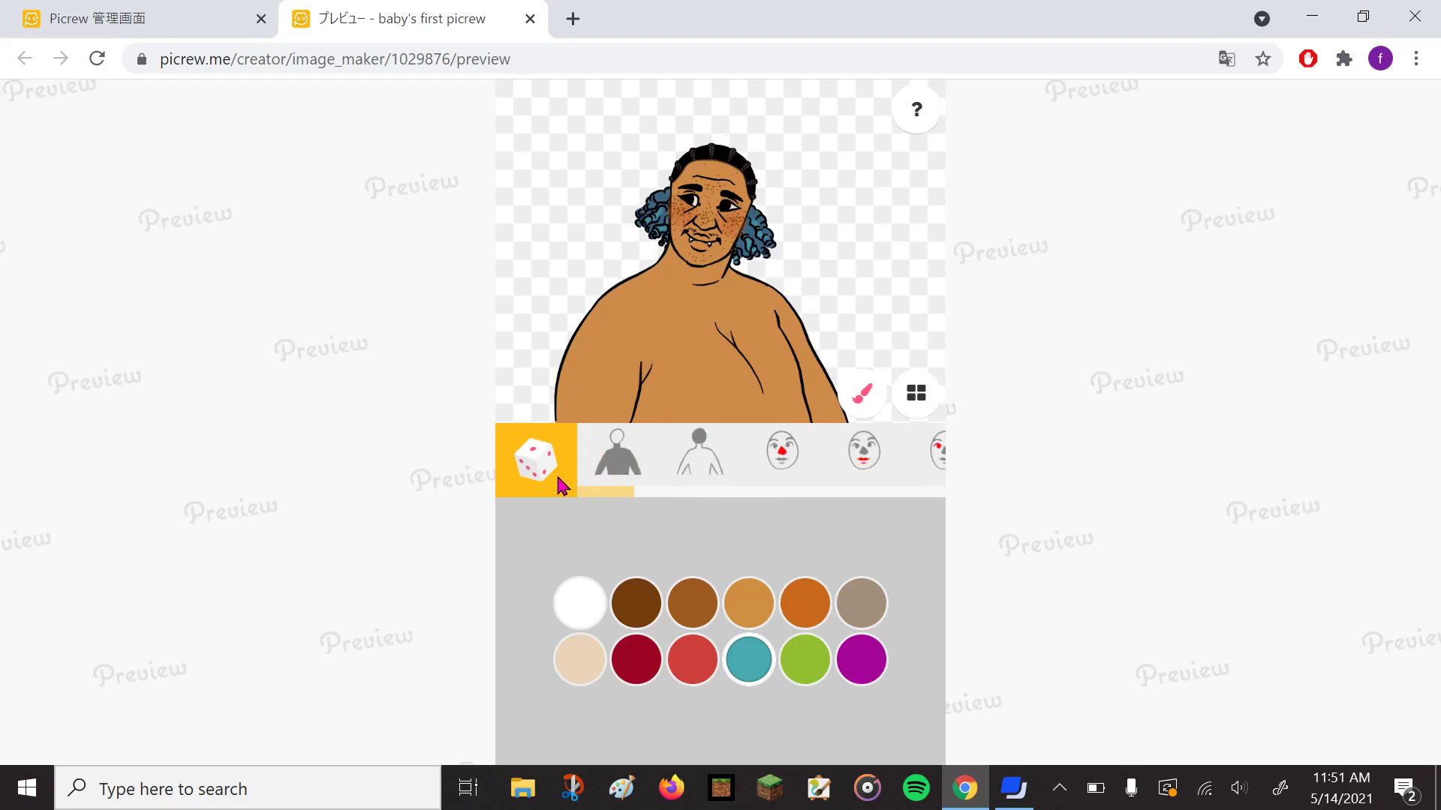
left_click(628, 473)
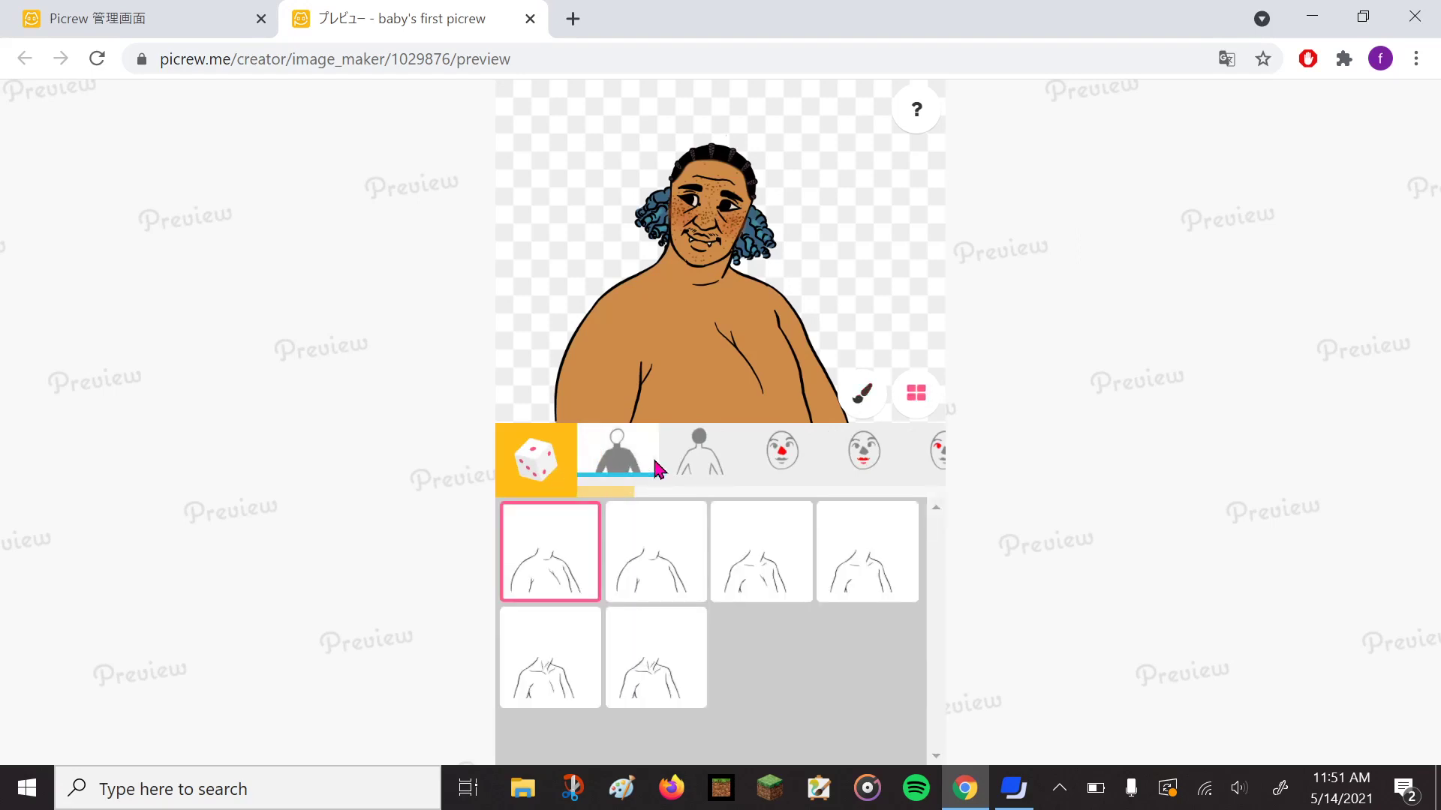
left_click(850, 409)
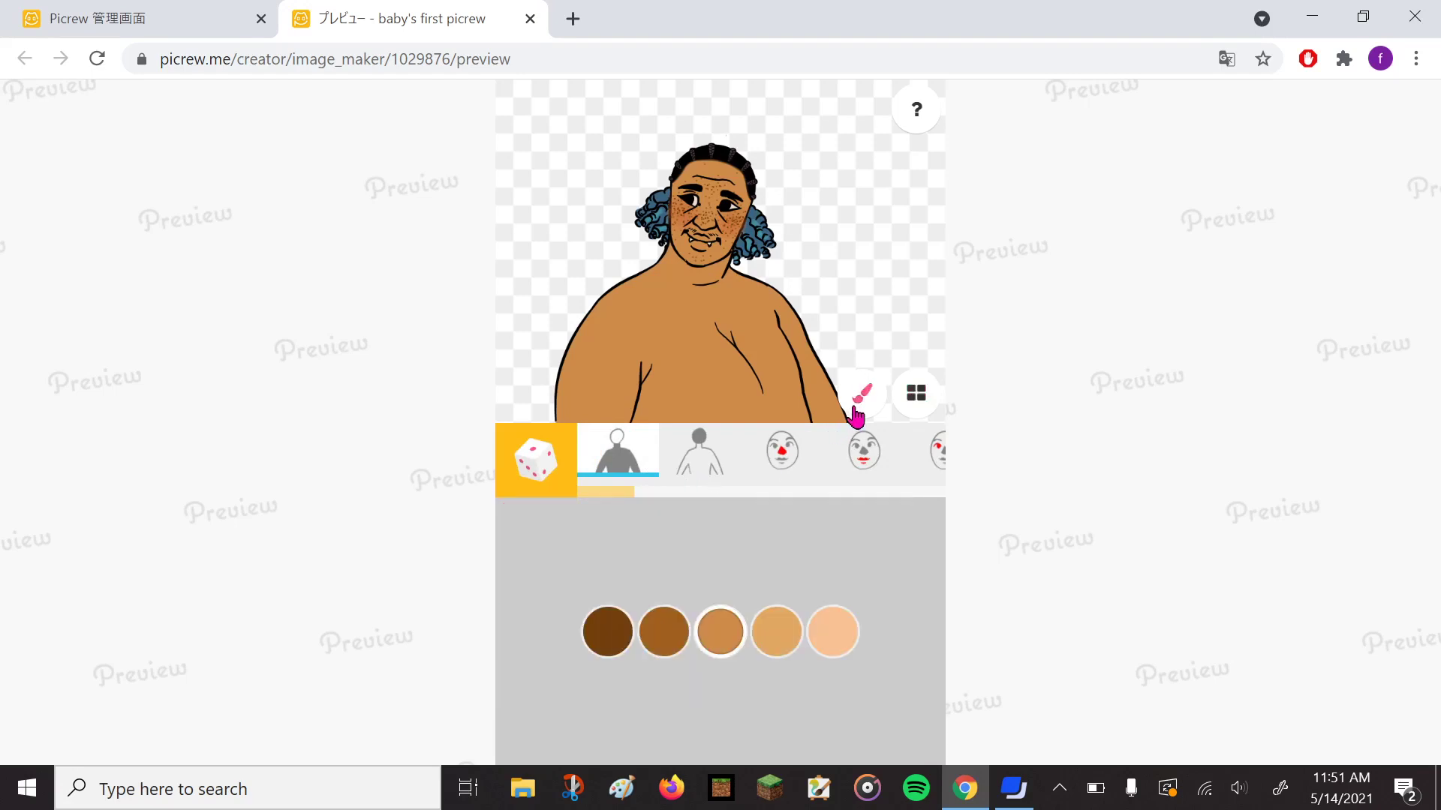
left_click(670, 637)
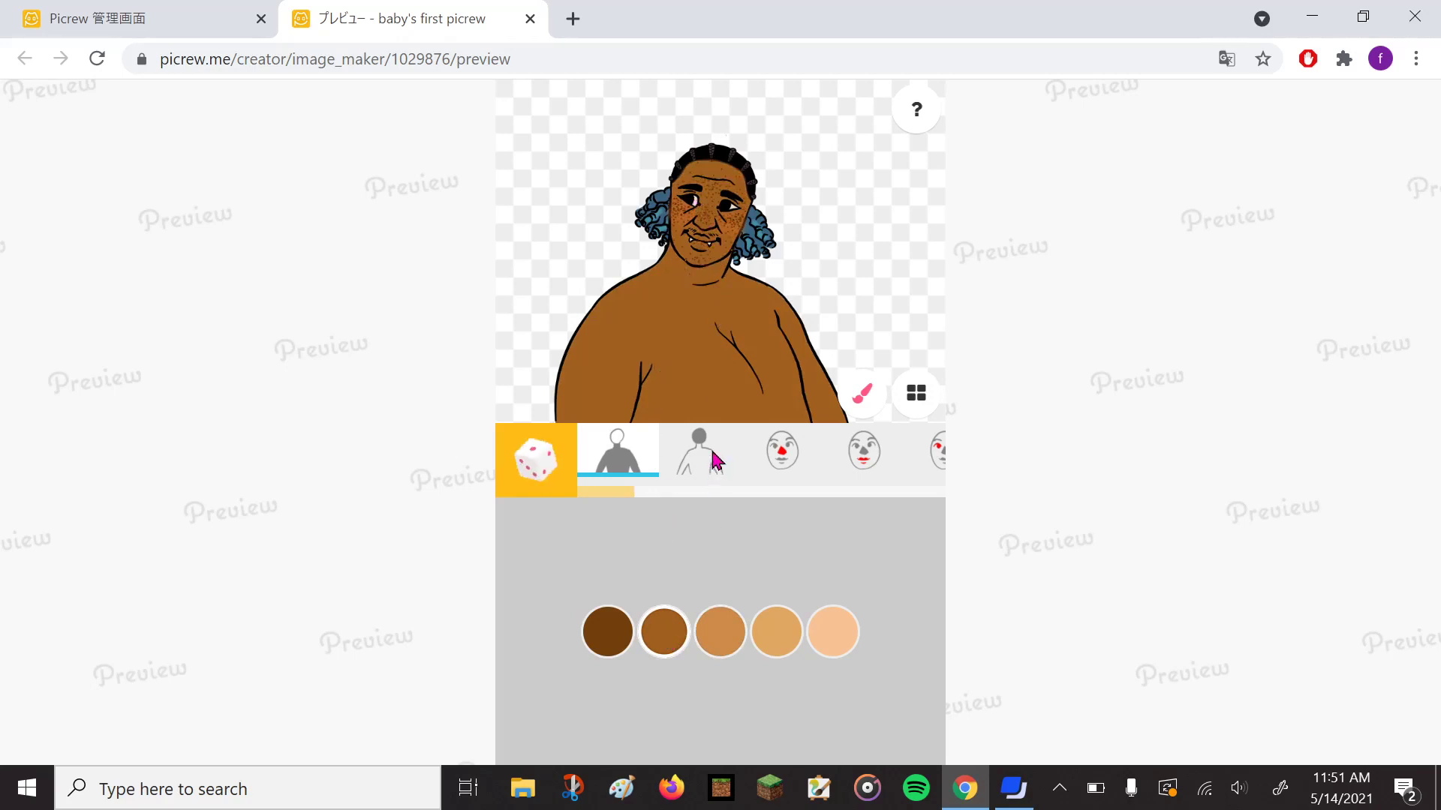
Try the middle and lightest skin tones on the head part, and set it to the darkest brown.
left_click(708, 453)
left_click(865, 398)
left_click(728, 635)
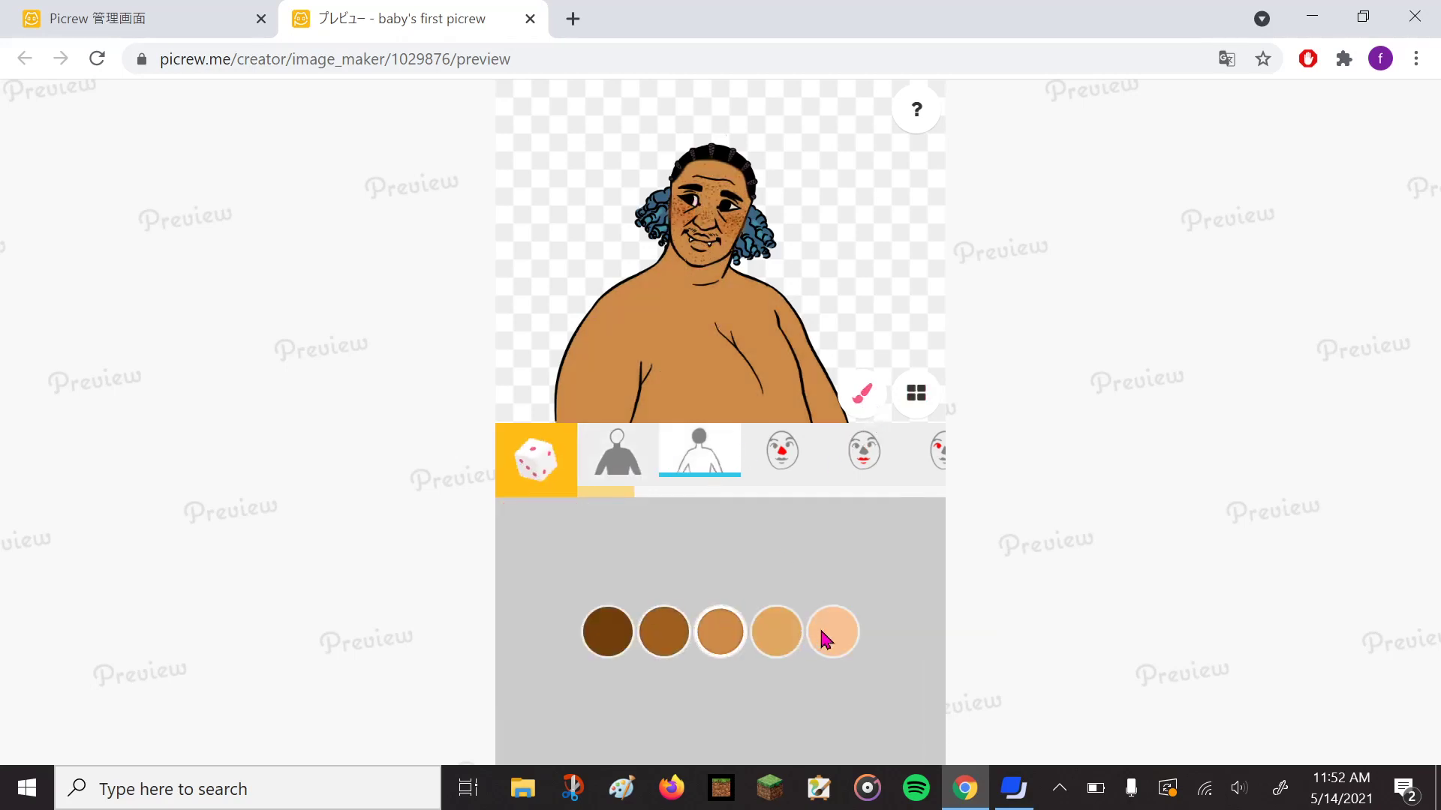
left_click(825, 637)
left_click(602, 644)
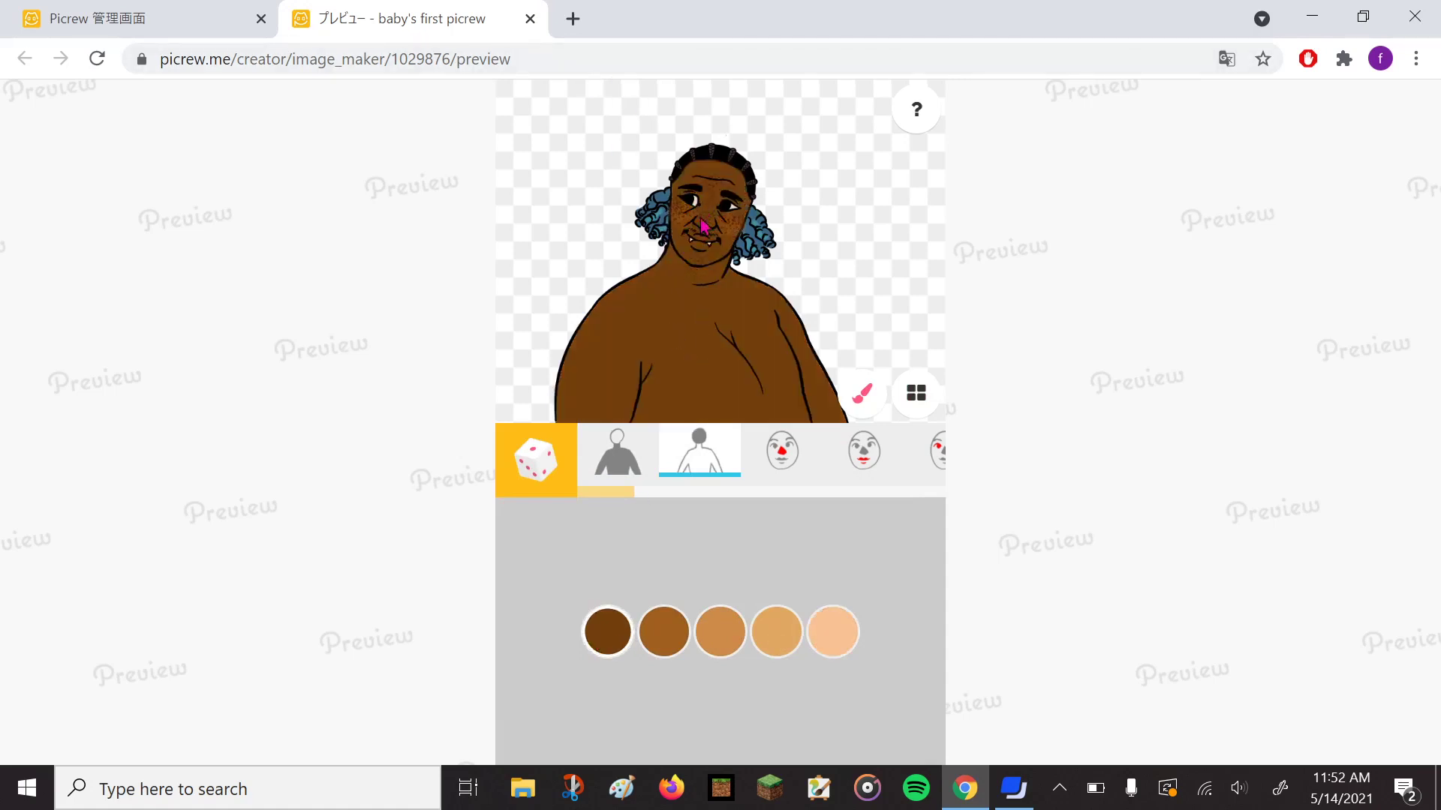
Close the preview and look through the parts and layers of "baby's first picrew" as far as the color palette settings.
left_click(530, 18)
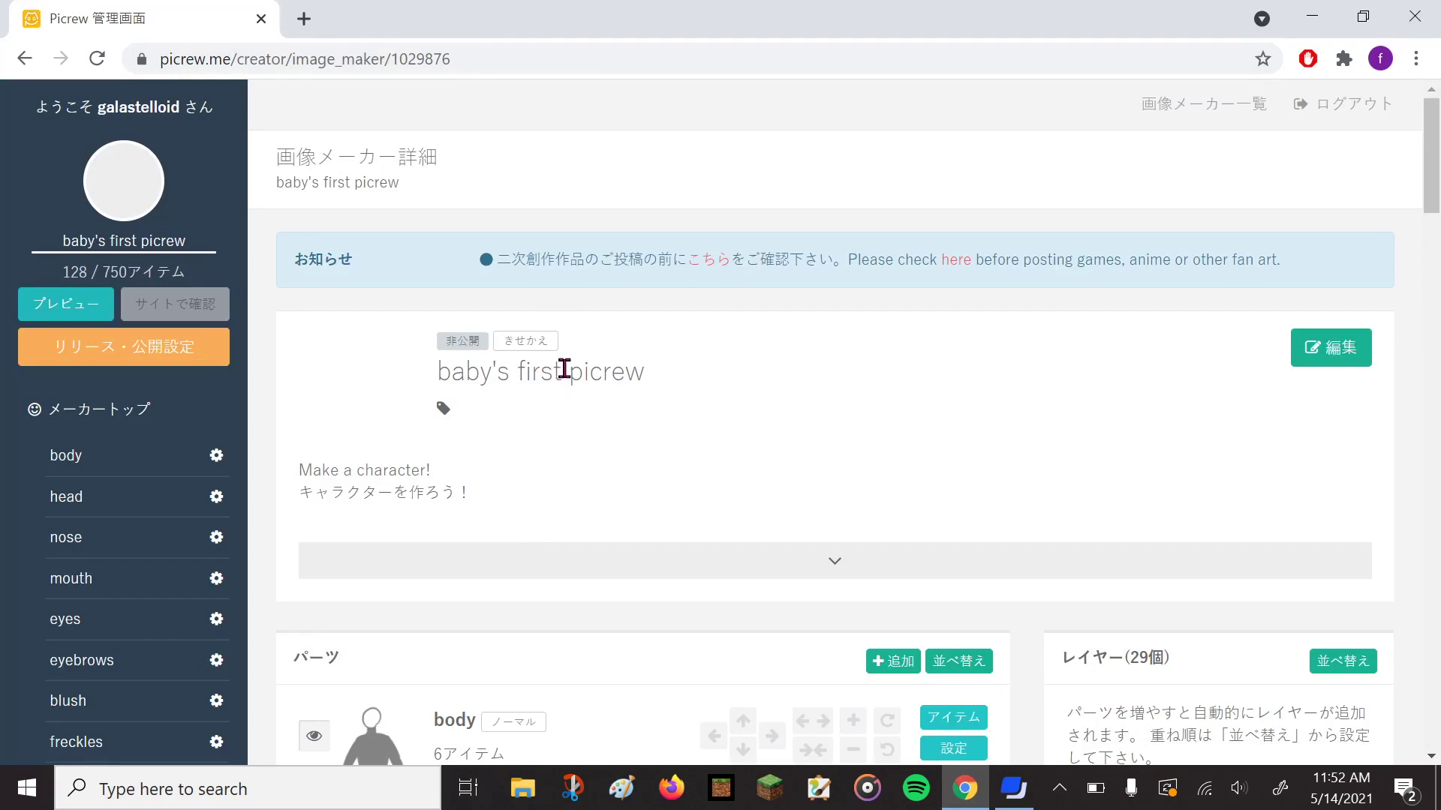
scroll(594, 432, "down", 2)
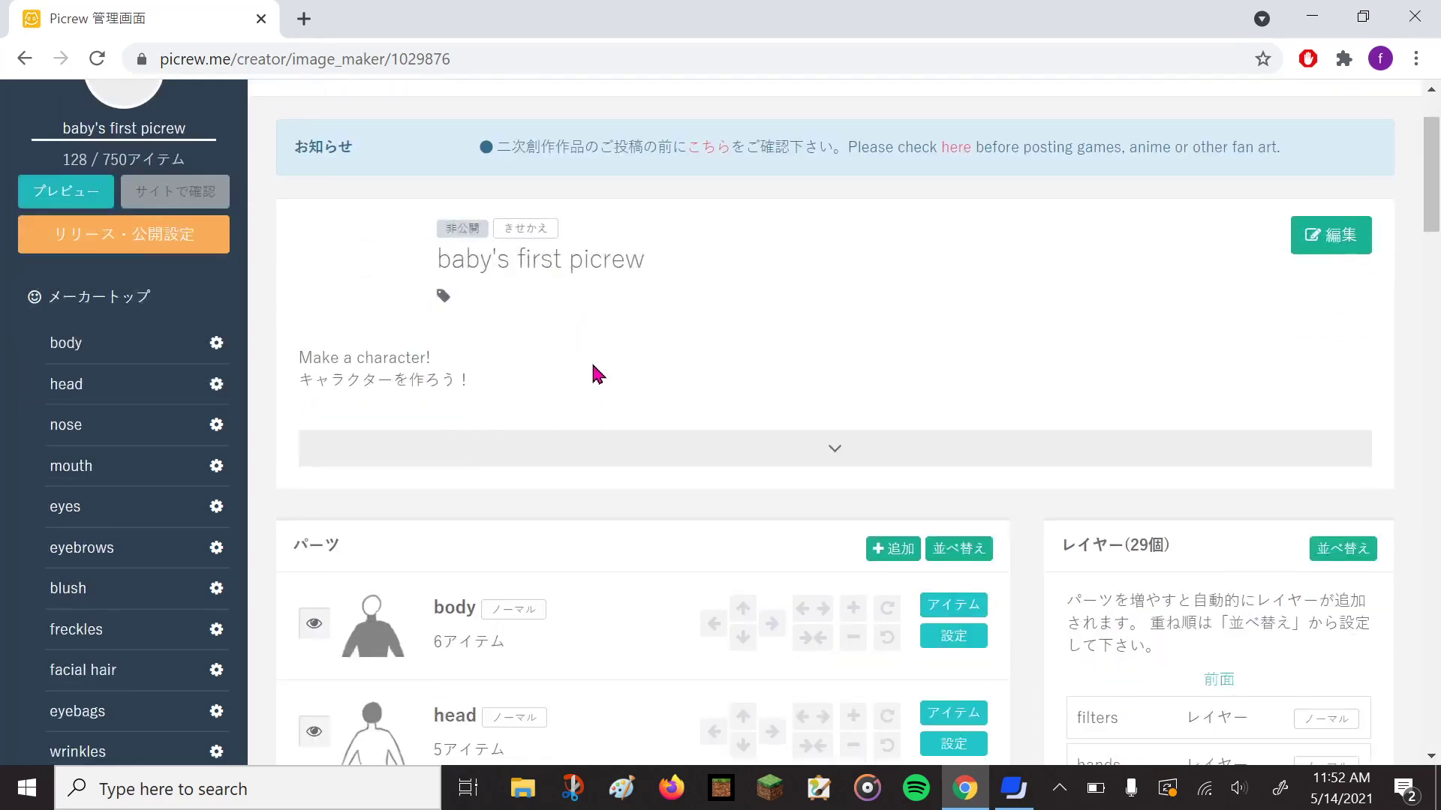
scroll(582, 349, "down", 2)
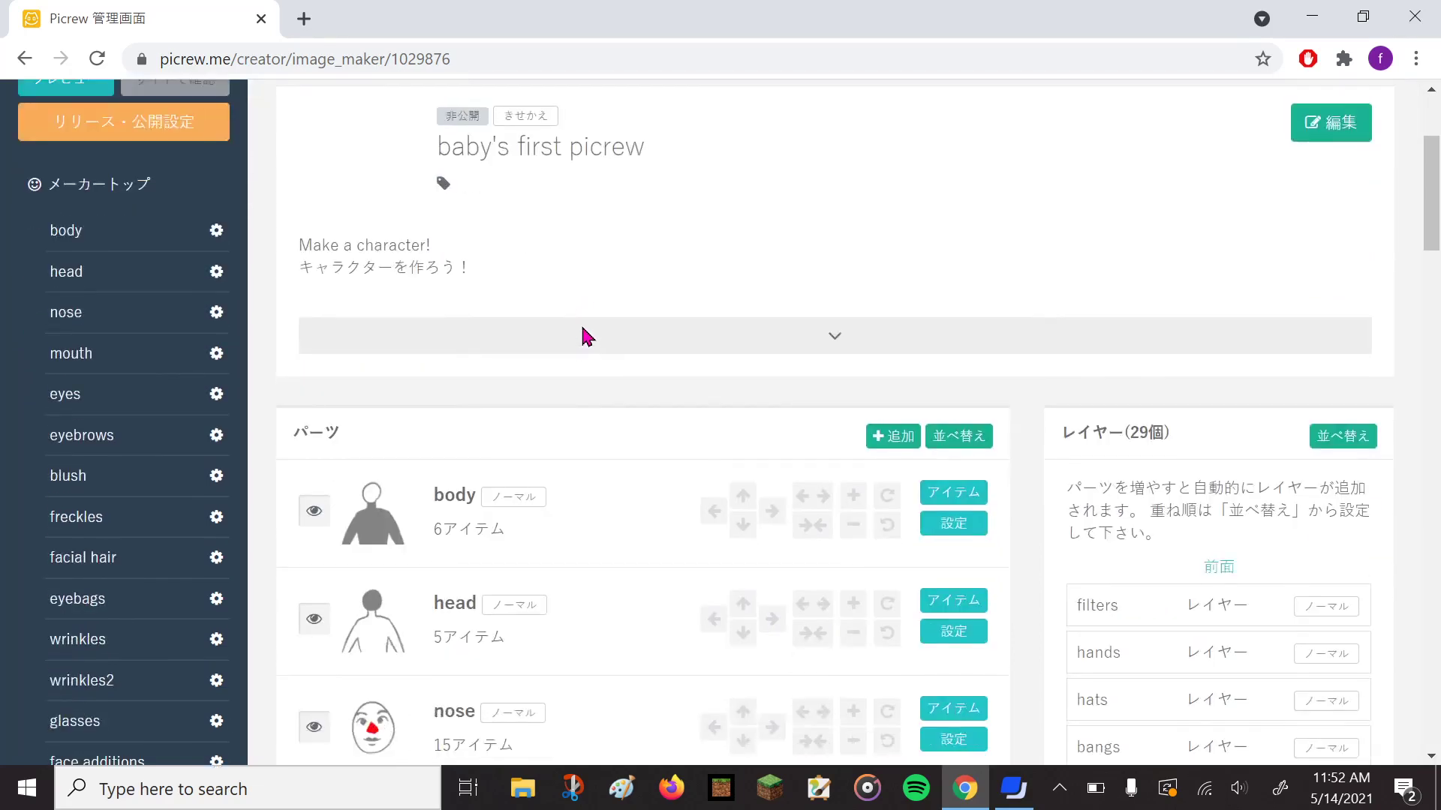
scroll(582, 330, "up", 4)
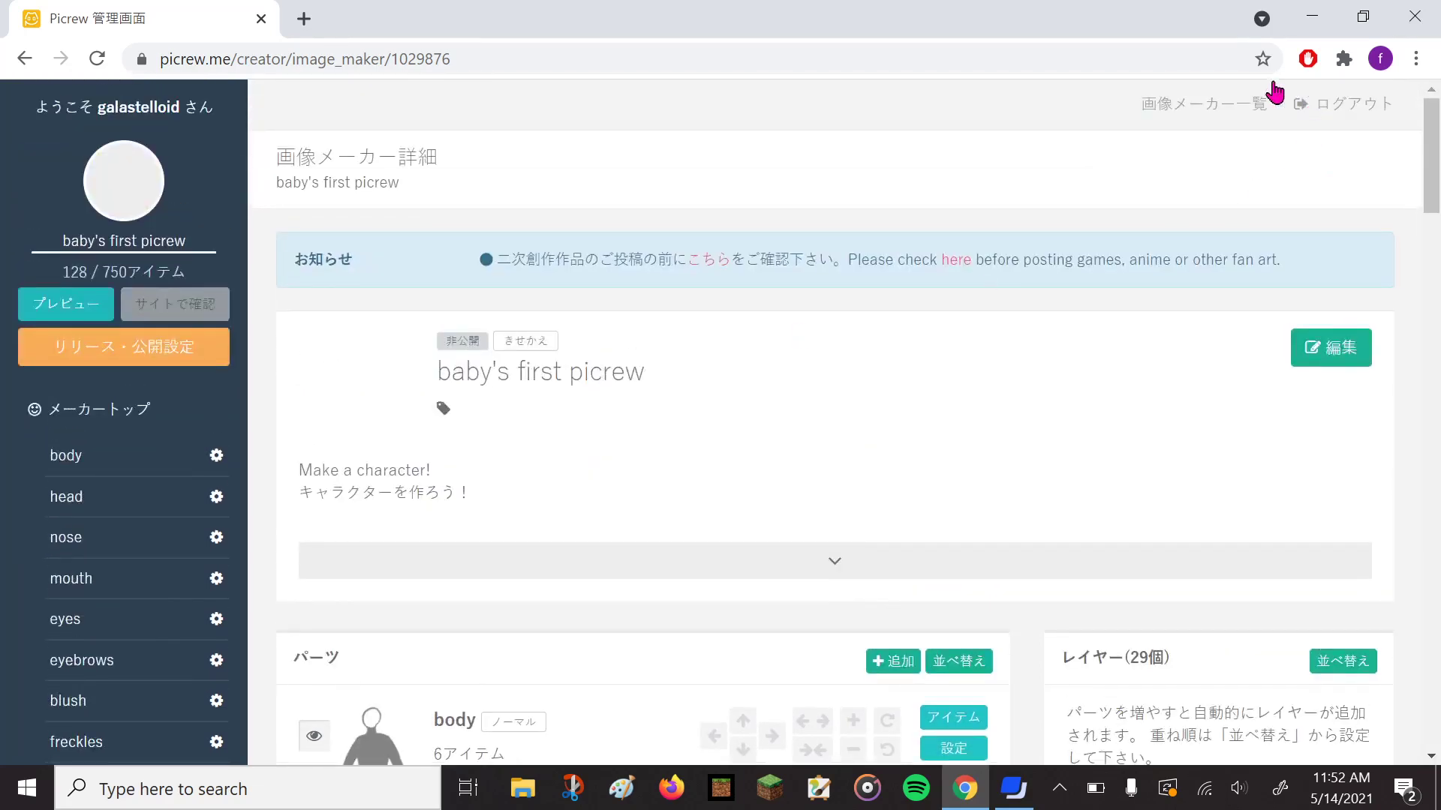
scroll(825, 277, "down", 4)
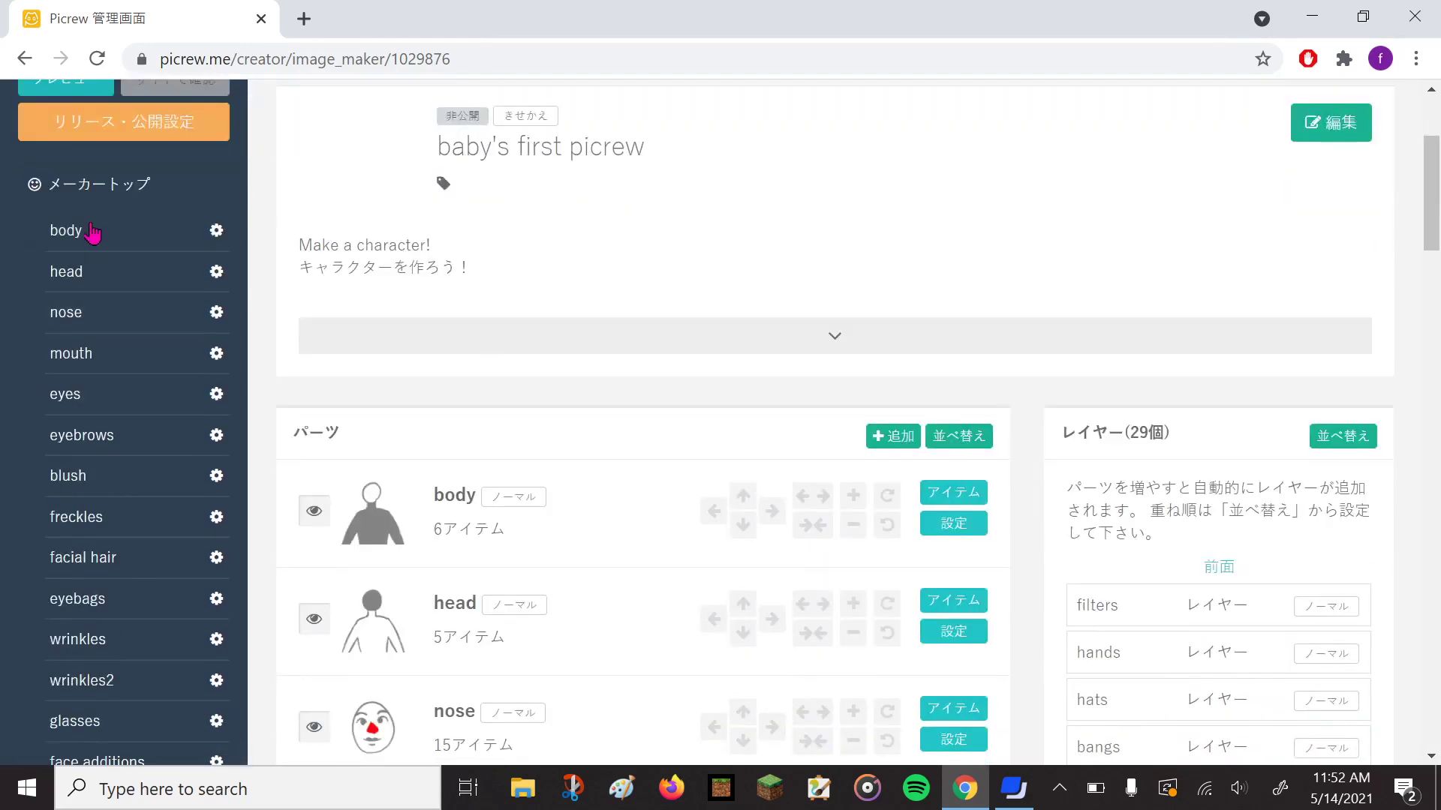
scroll(91, 234, "down", 12)
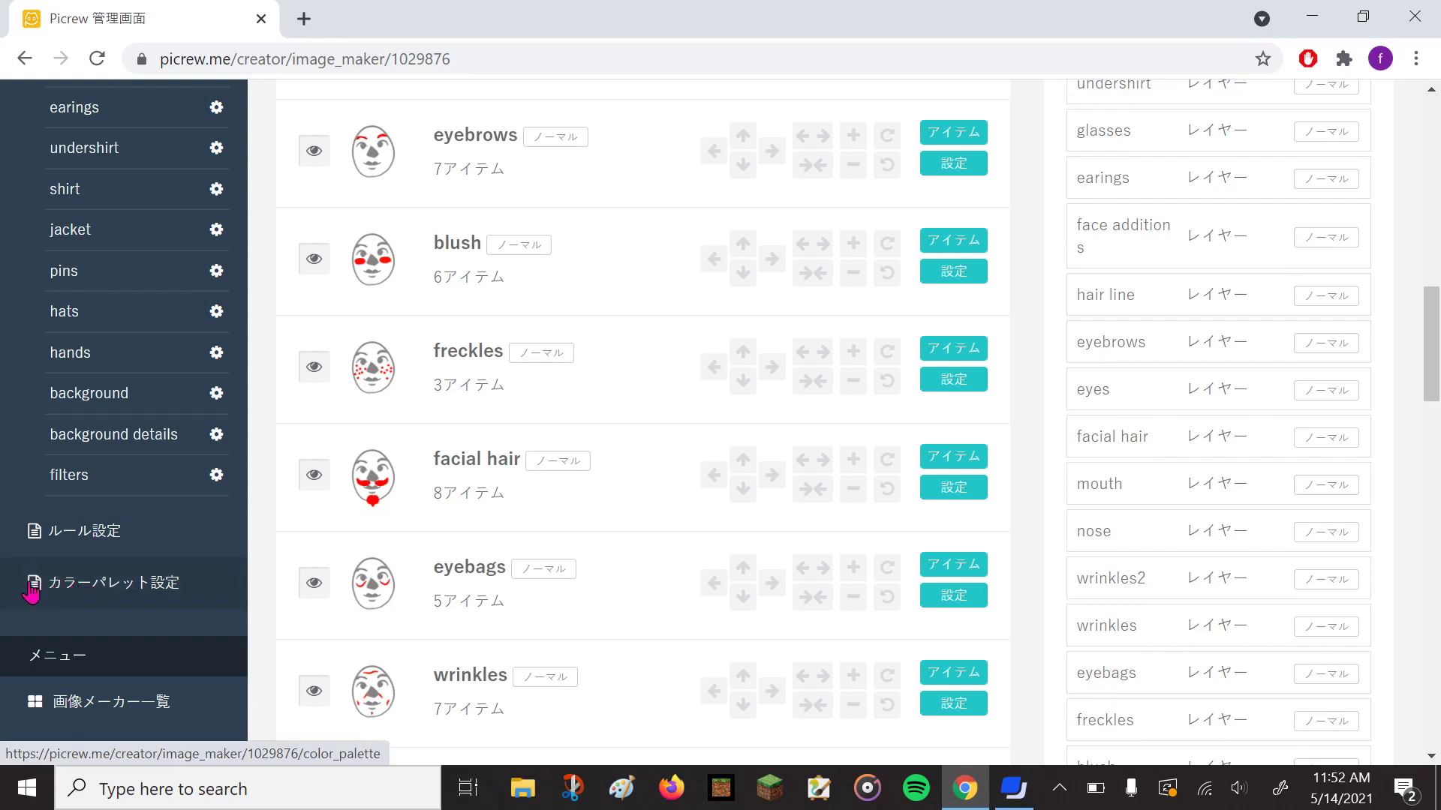
right_click(591, 9)
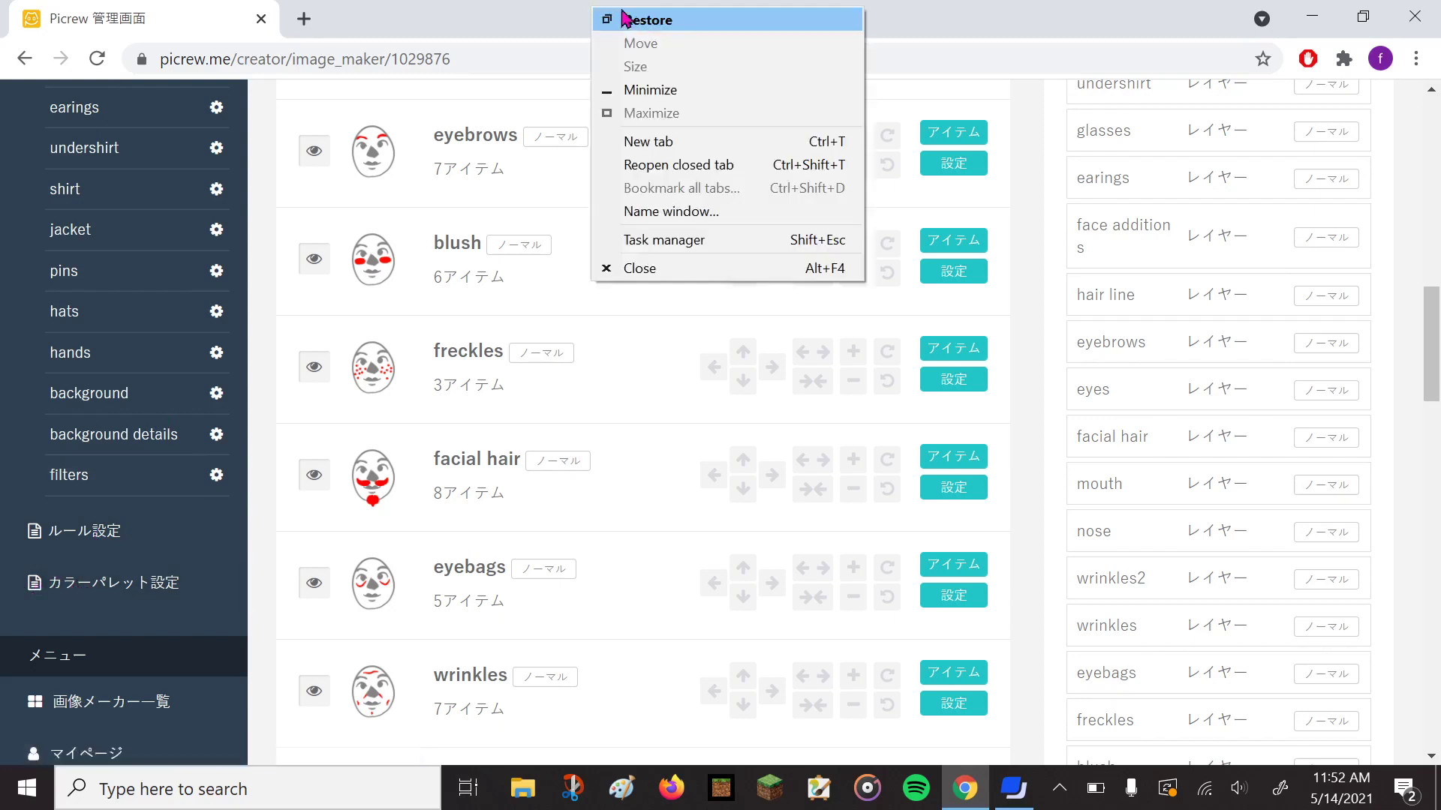
Translate the page to English and open the skin palette of "baby's first picrew" for editing from the color palette settings.
left_click(1015, 21)
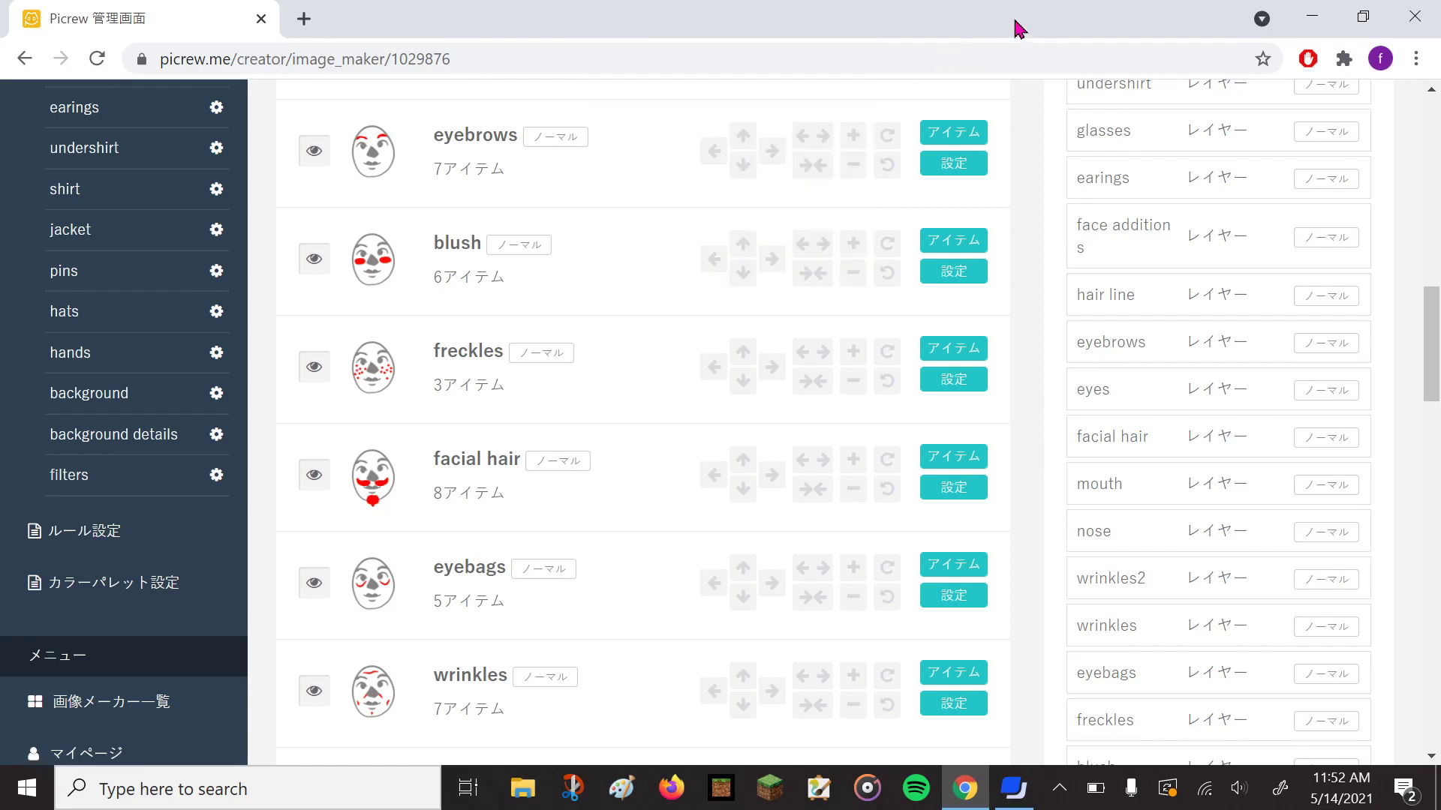
right_click(1035, 171)
left_click(1100, 395)
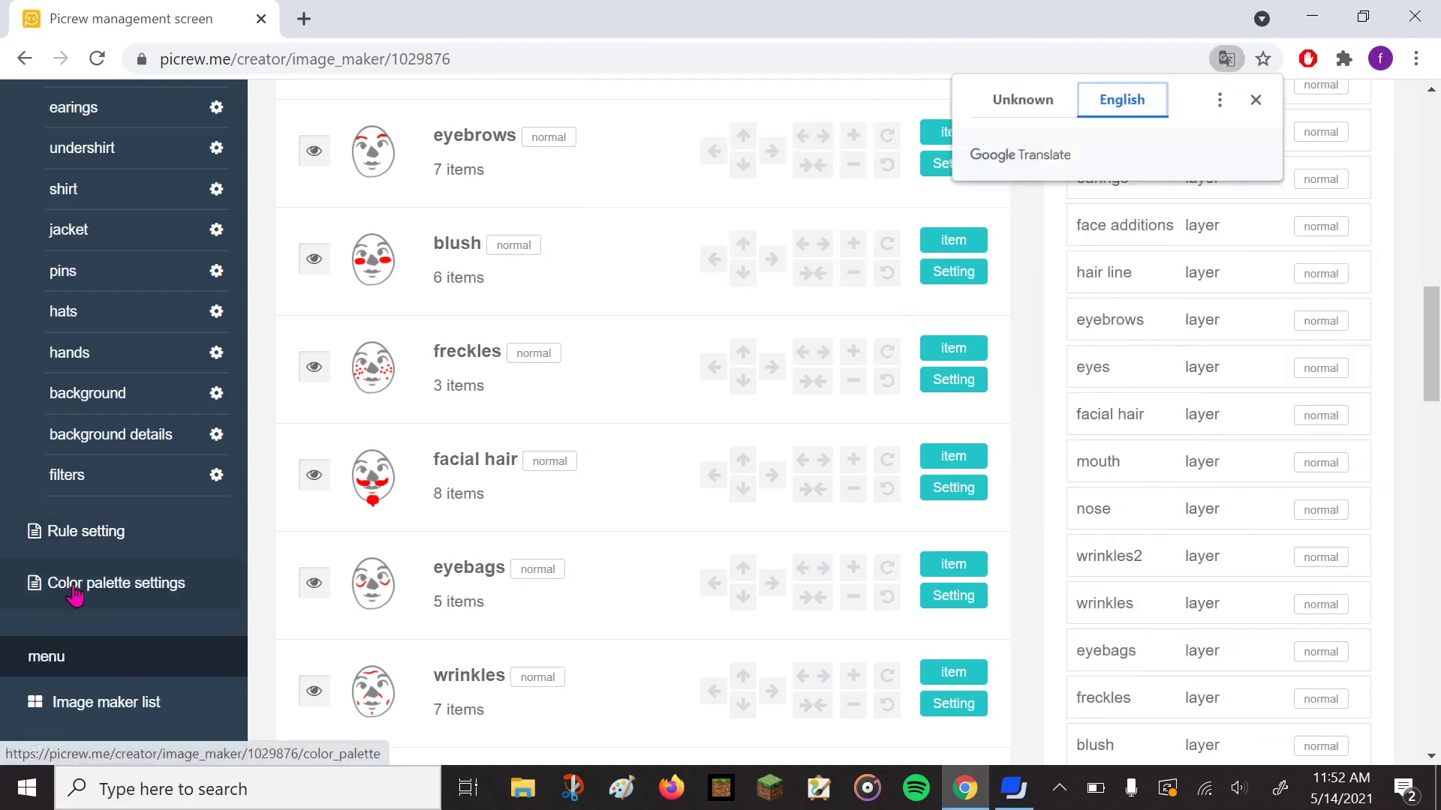
left_click(106, 597)
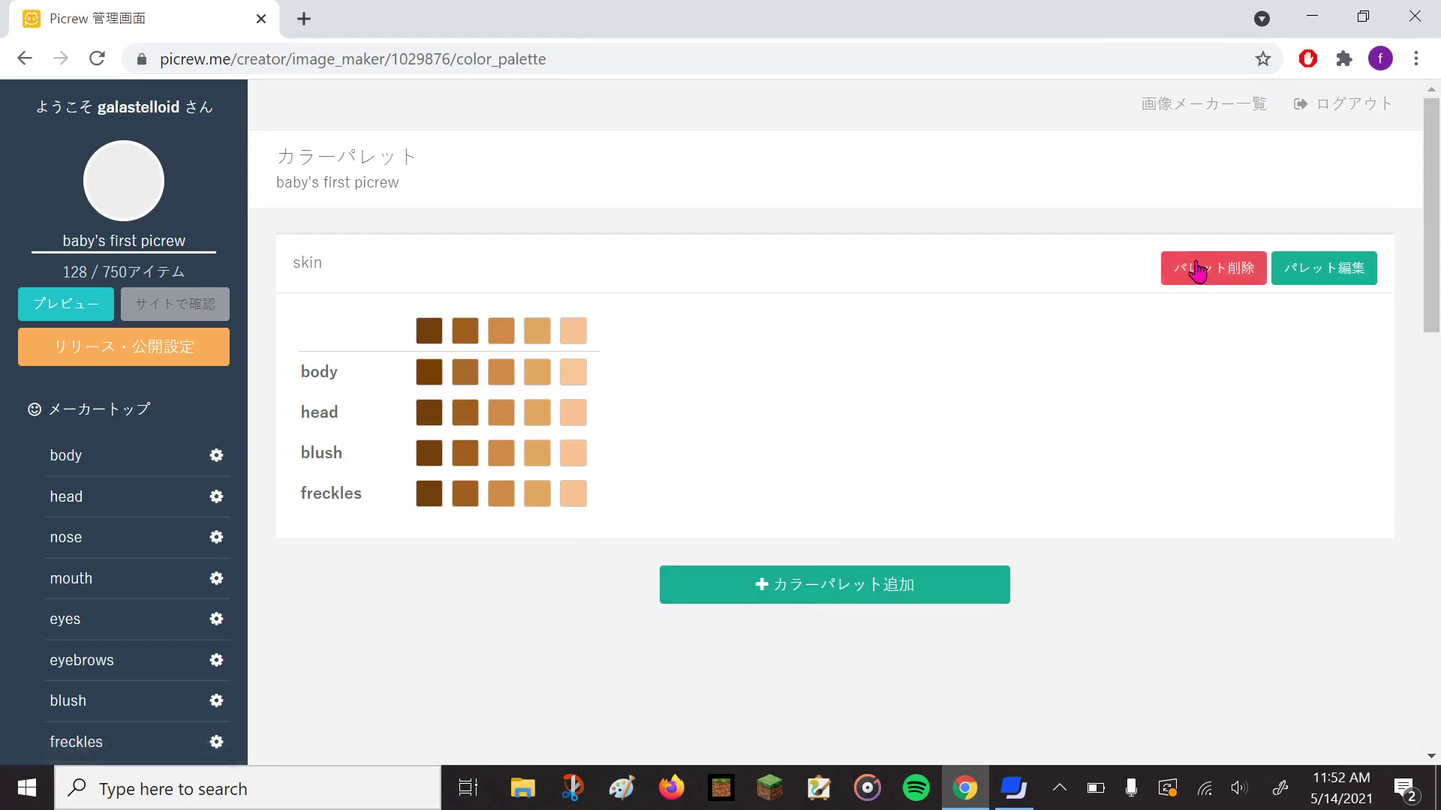
left_click(1314, 274)
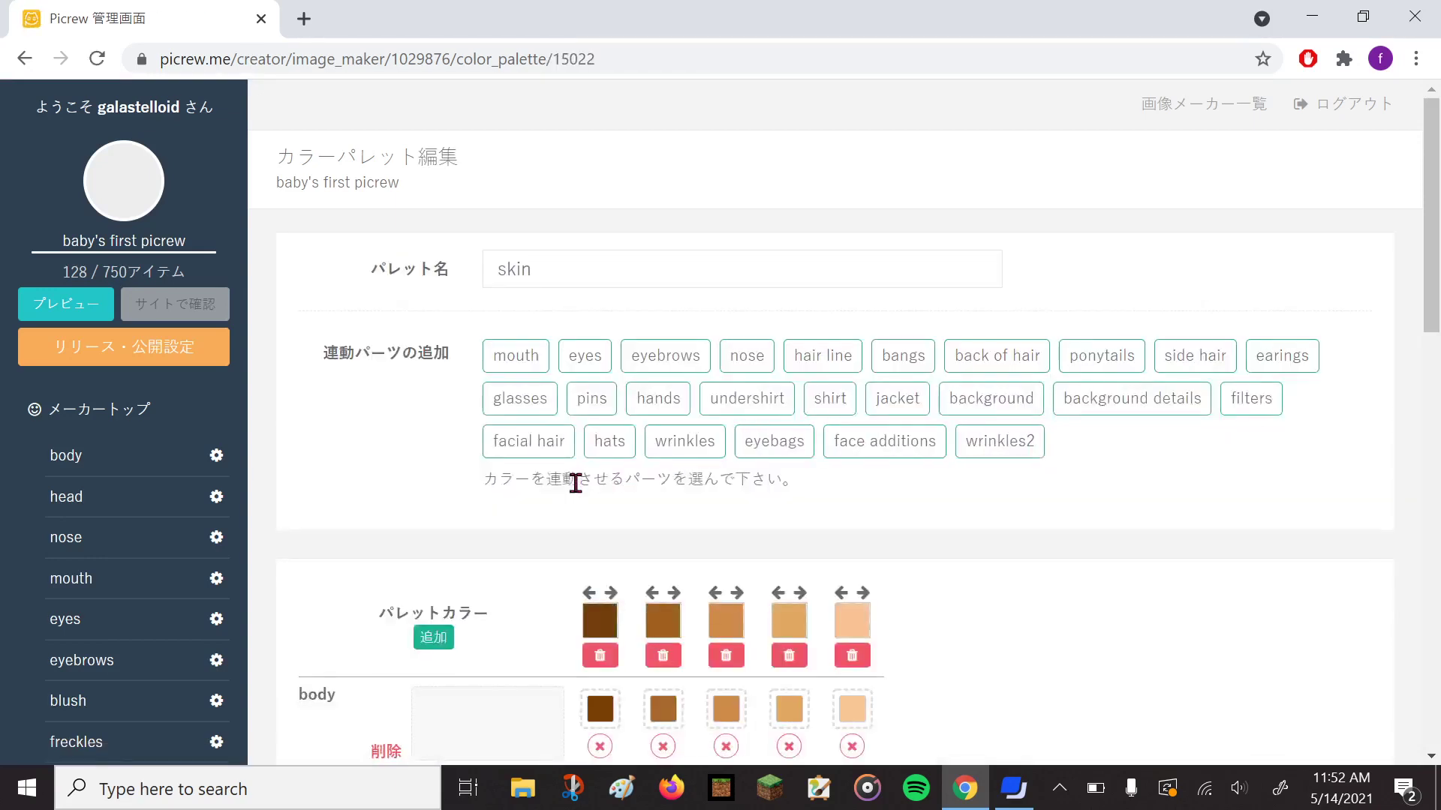
scroll(514, 457, "down", 5)
scroll(380, 523, "up", 6)
Add the mouth part to the linked parts of the skin palette and look over its color row.
left_click(537, 363)
scroll(688, 380, "down", 8)
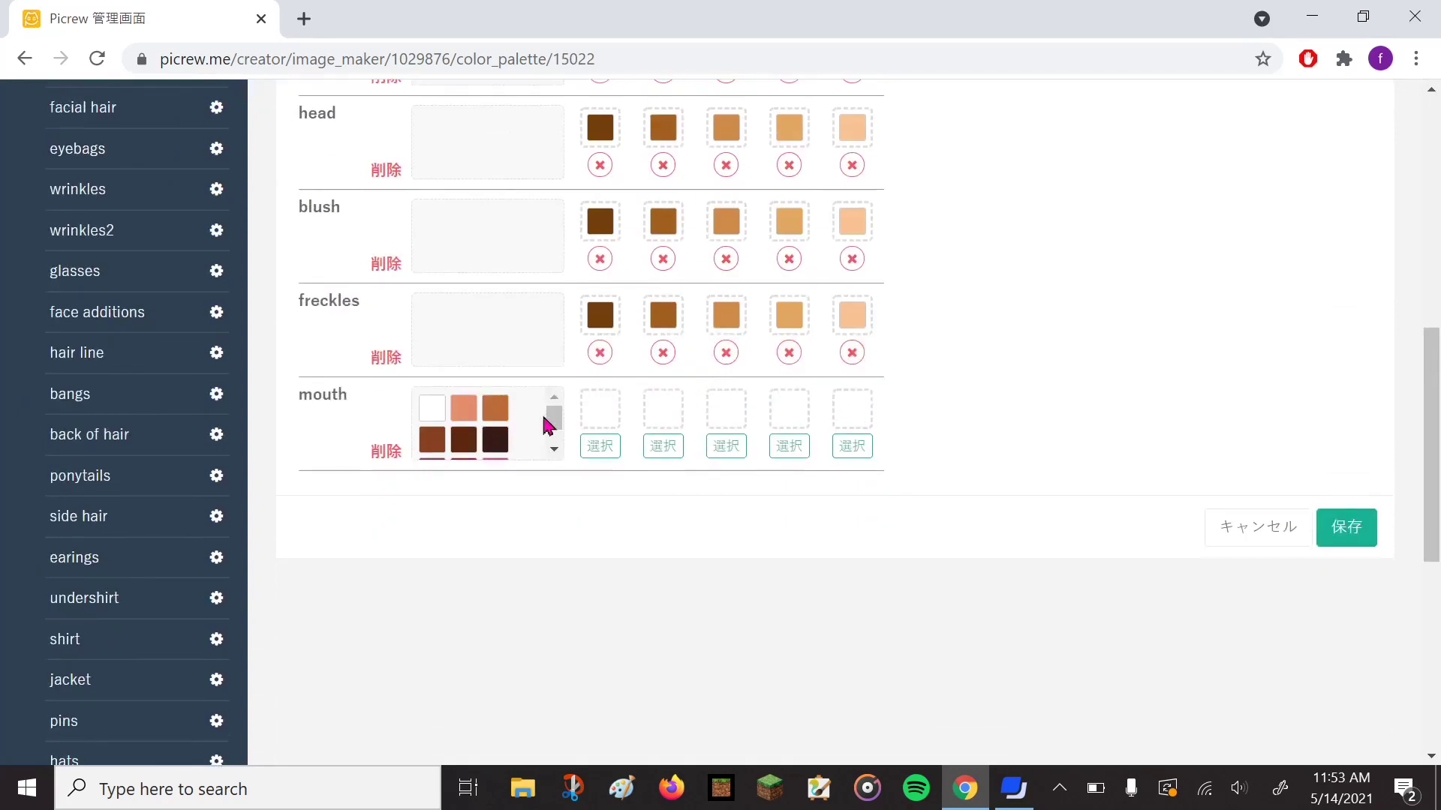
scroll(988, 554, "up", 3)
scroll(983, 561, "down", 1)
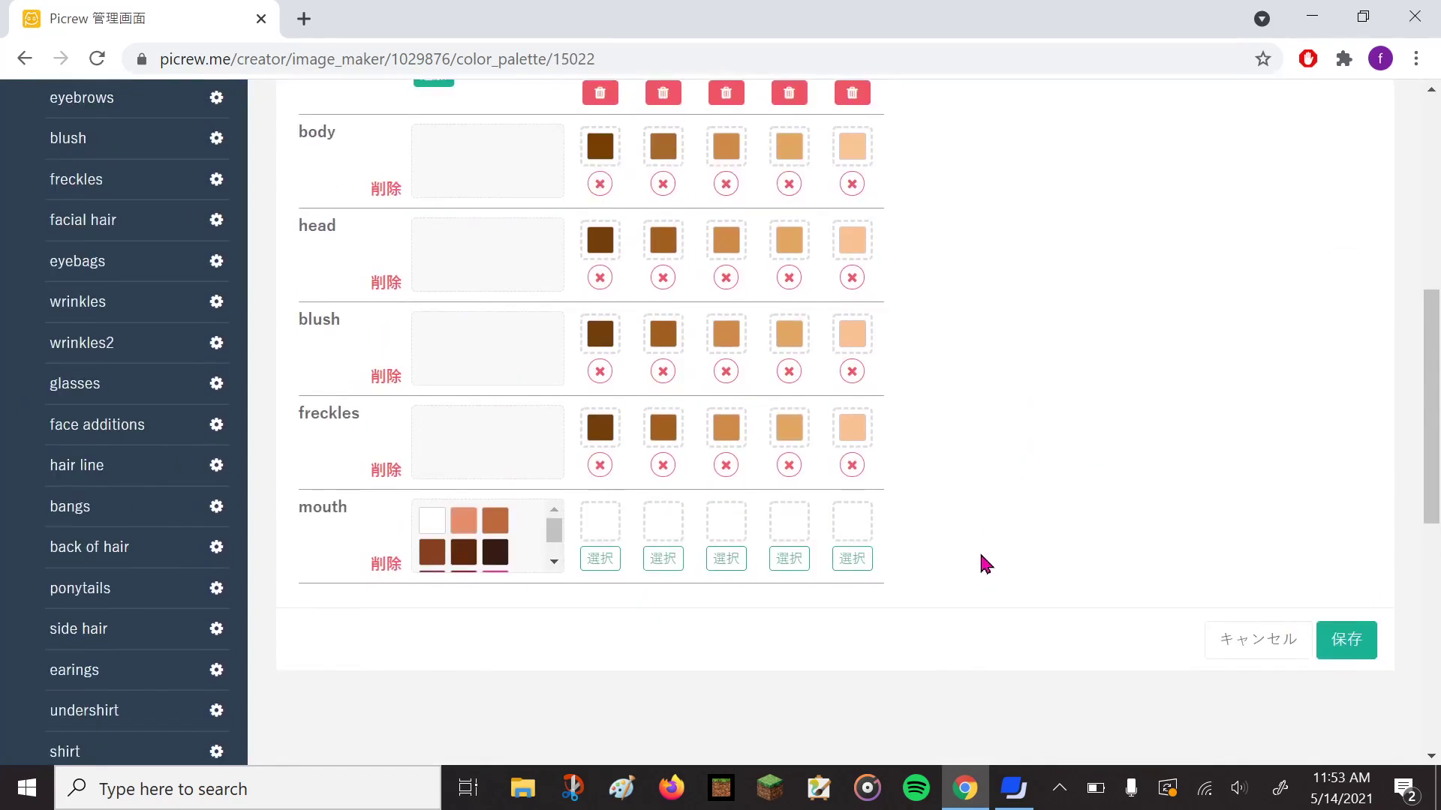
scroll(553, 533, "down", 1)
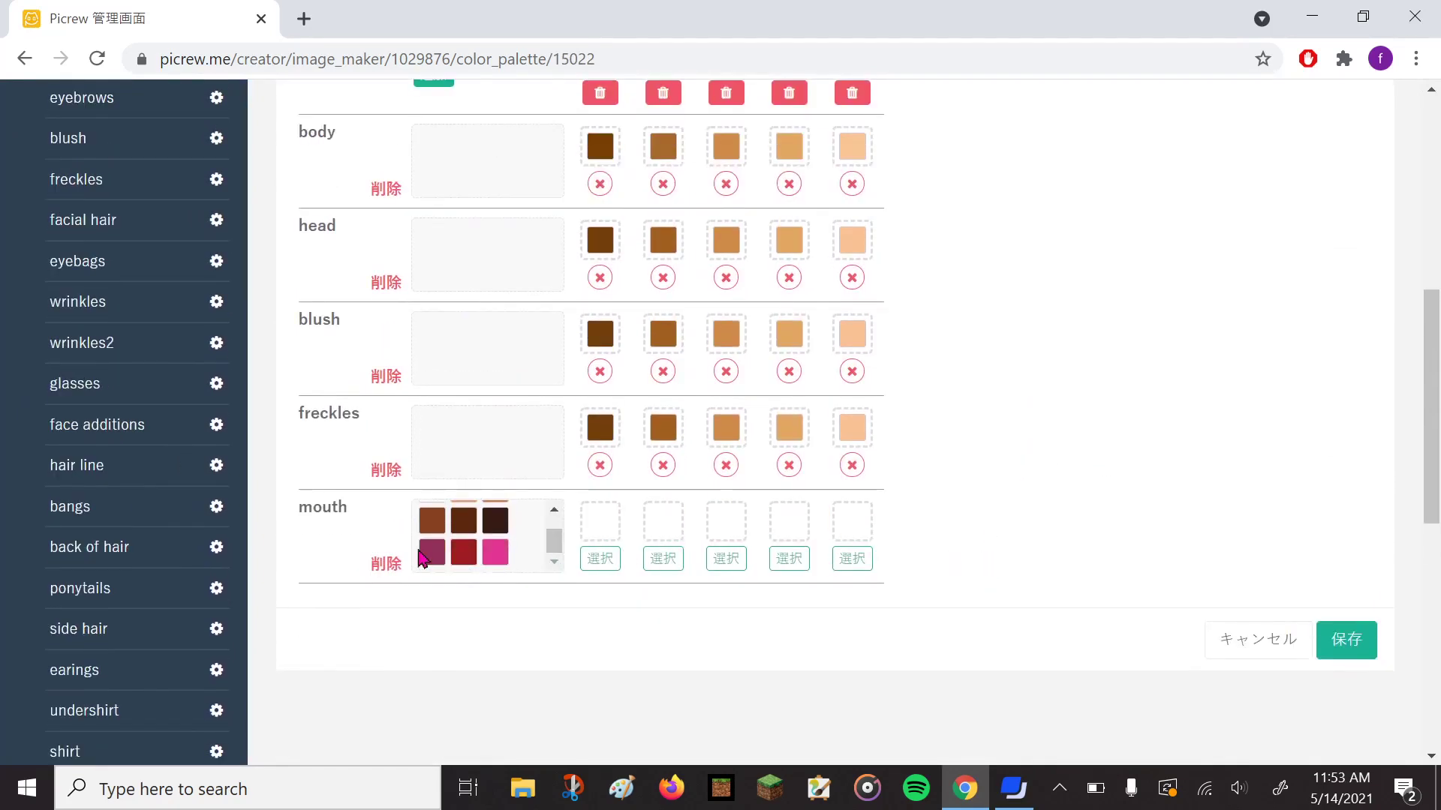
Delete the mouth part from the skin palette and confirm the deletion.
left_click(390, 566)
left_click(785, 586)
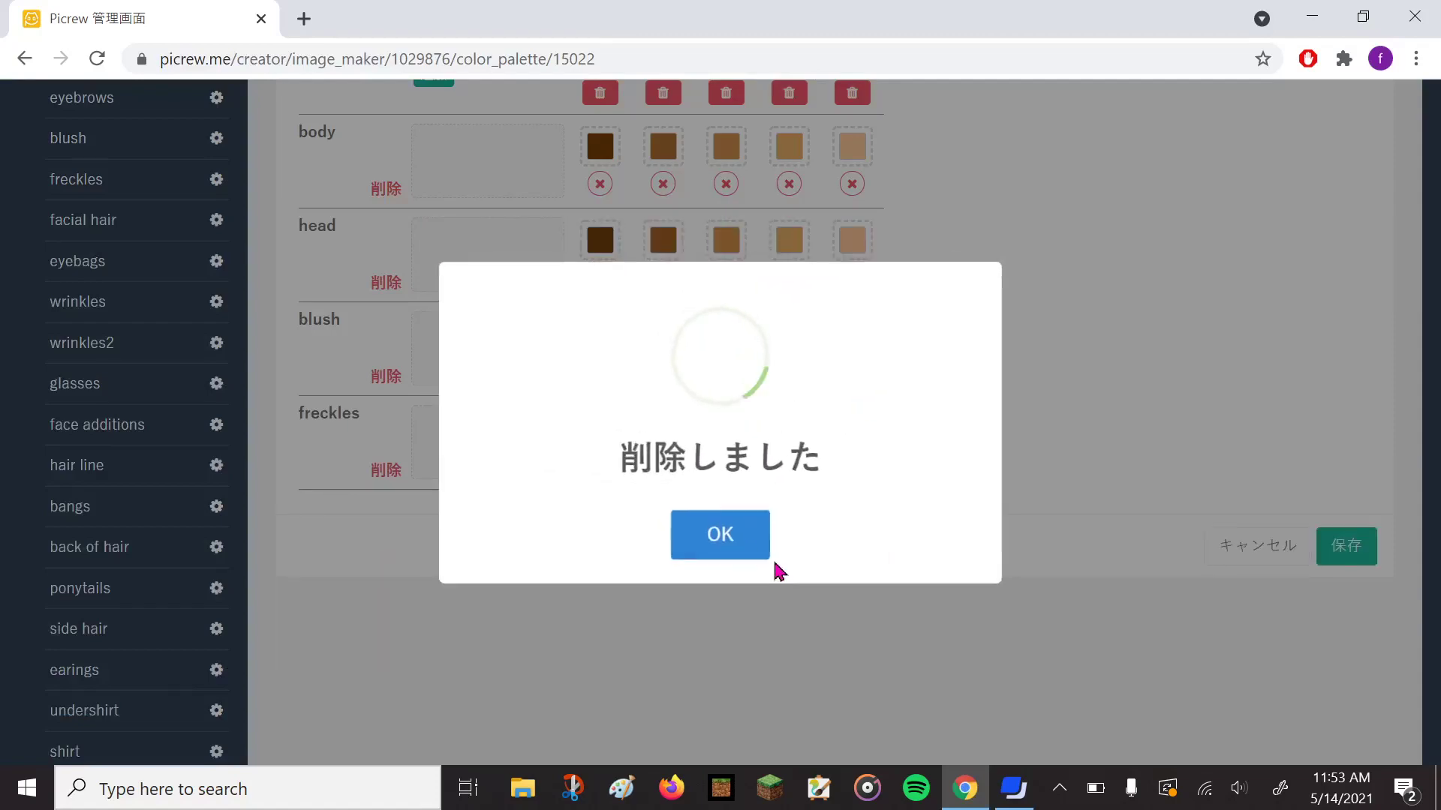
left_click(719, 534)
scroll(975, 600, "up", 8)
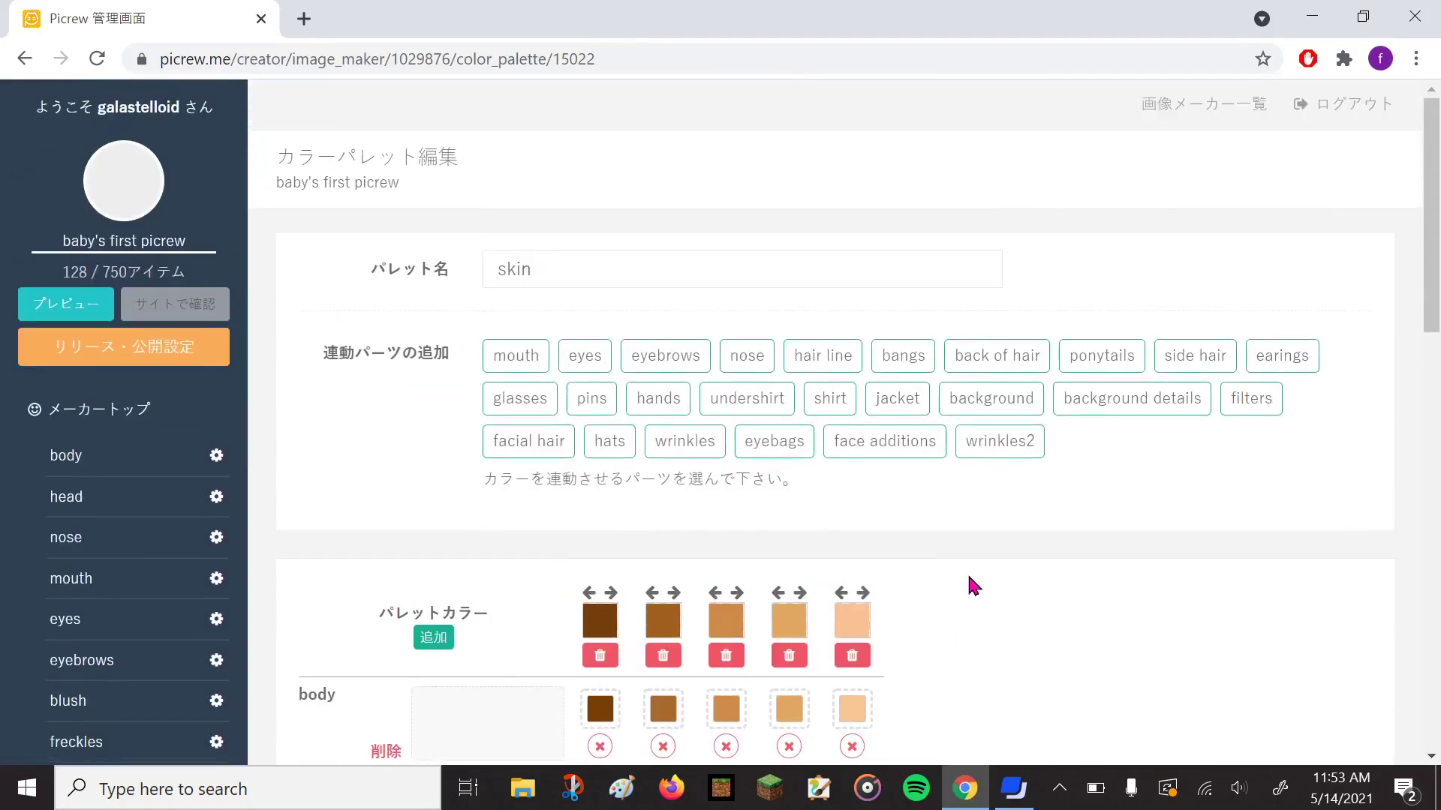
Switch to the test2 image maker and start a new color palette in its color palette settings.
left_click(1195, 108)
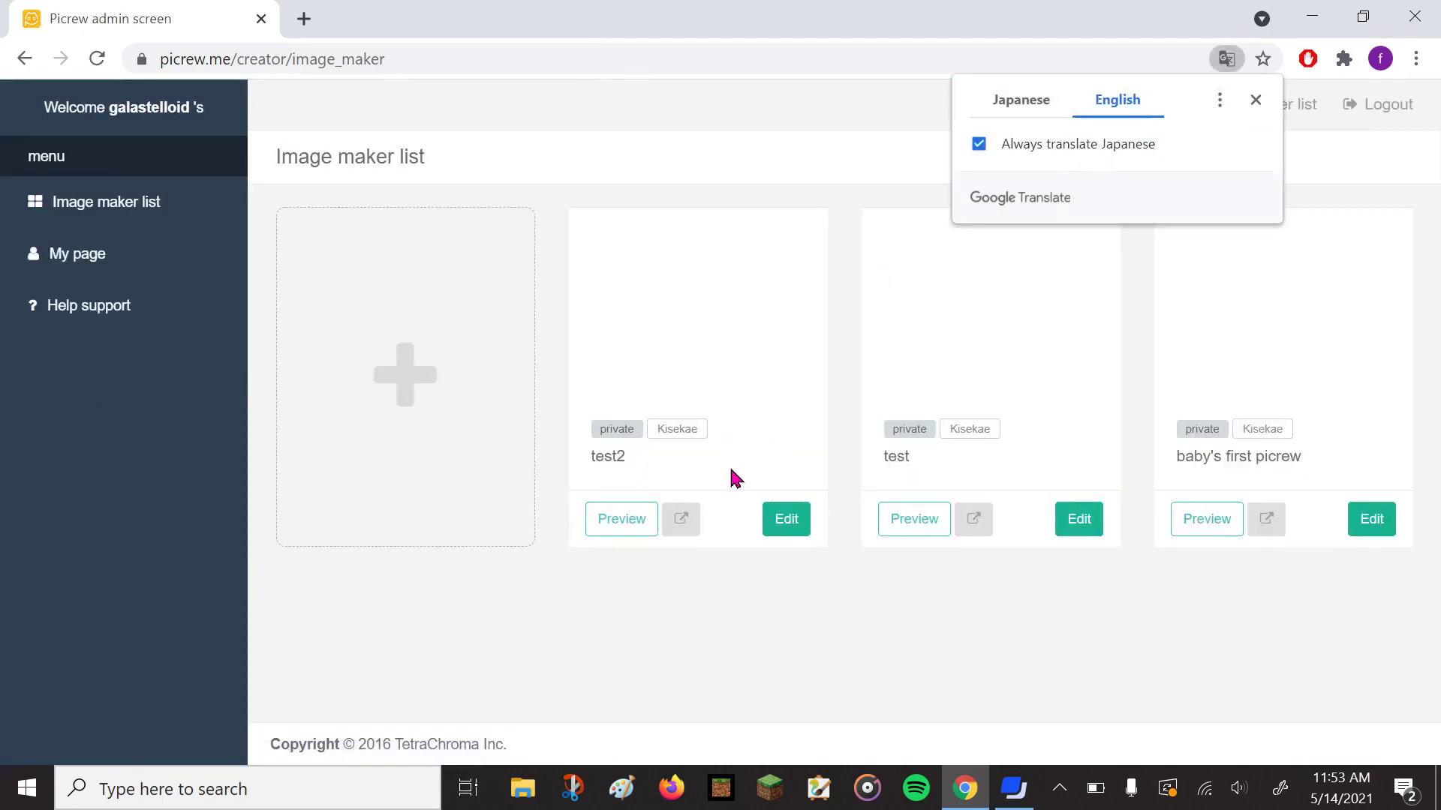
left_click(792, 525)
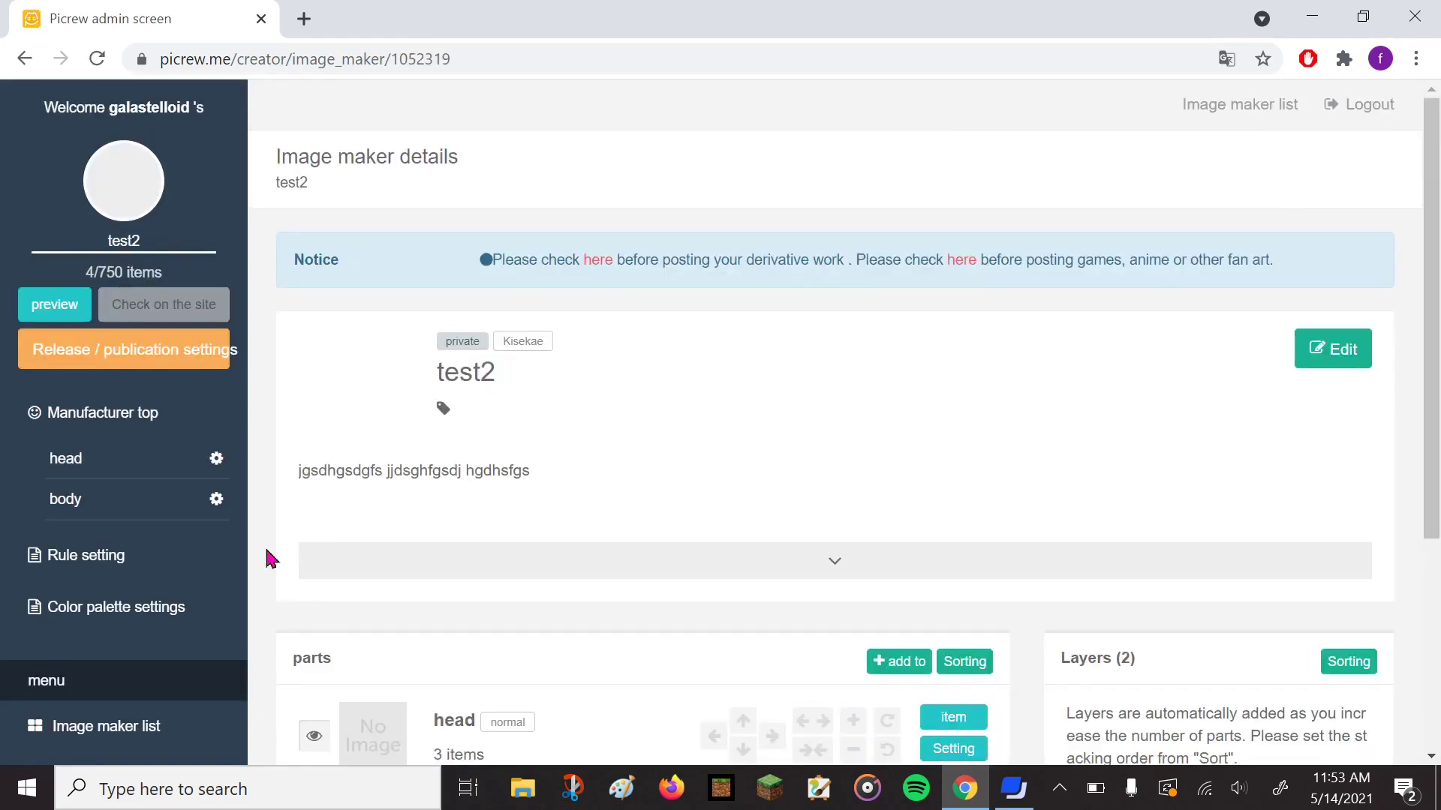
left_click(128, 605)
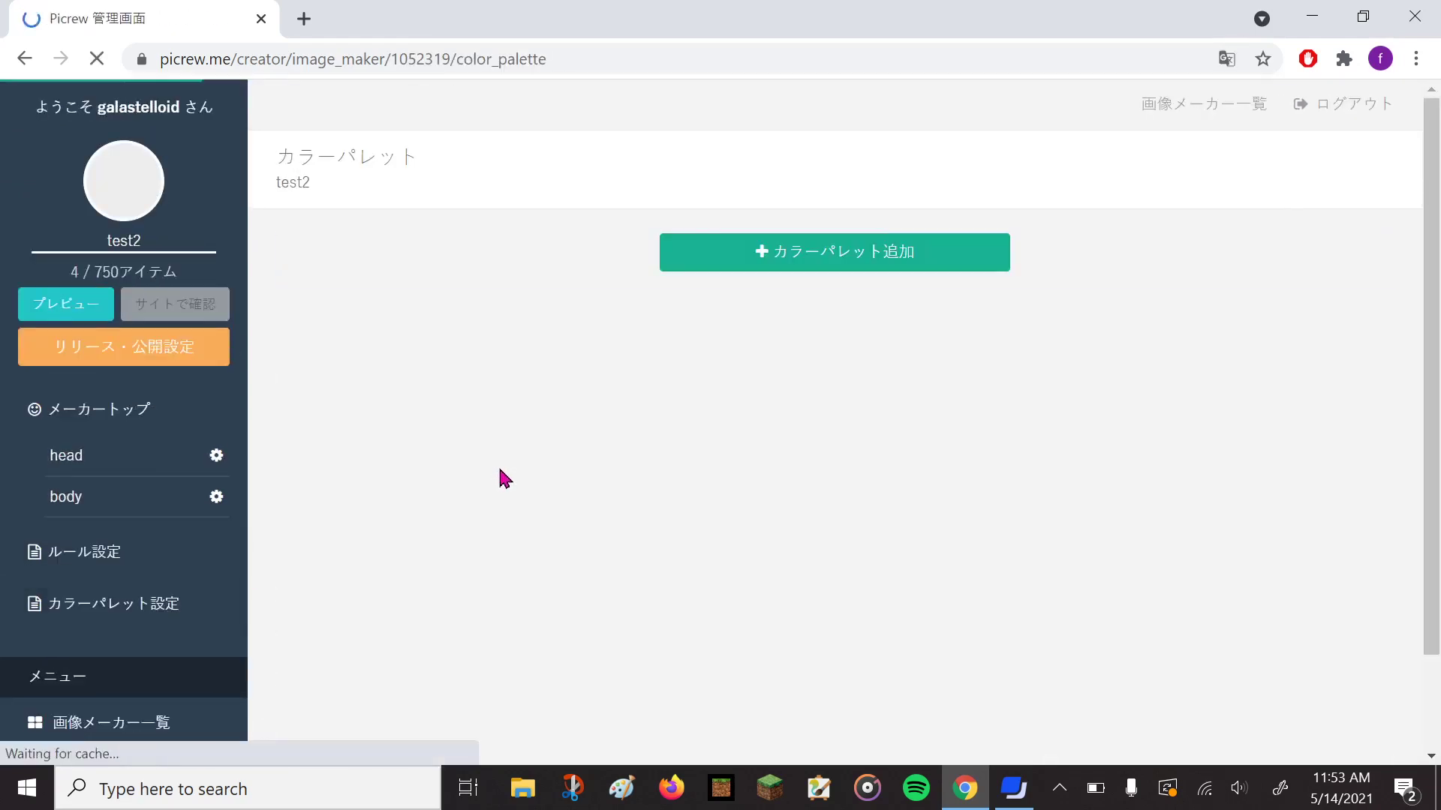
left_click(732, 265)
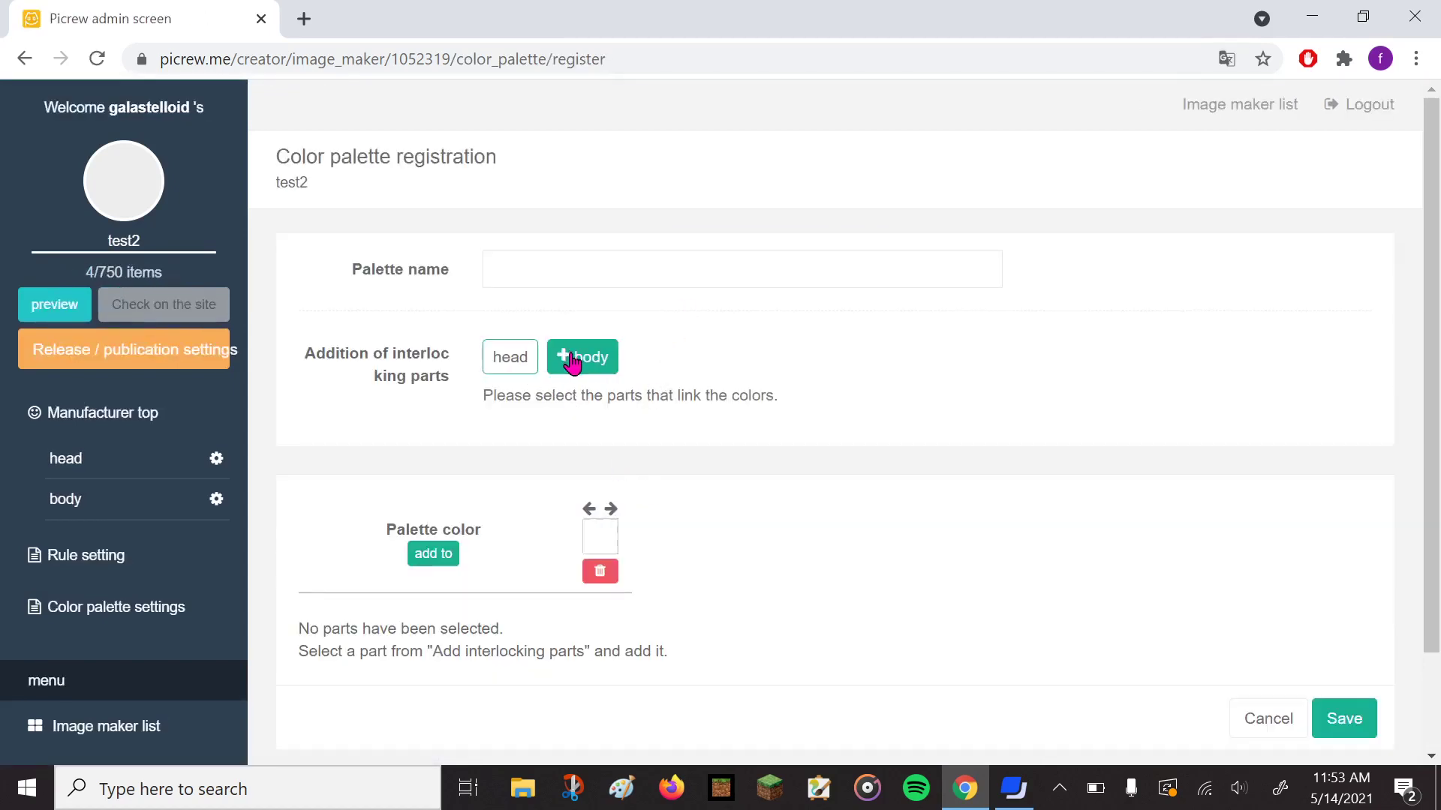
Link the head and body parts in the new test2 palette and compare their available colors.
left_click(524, 364)
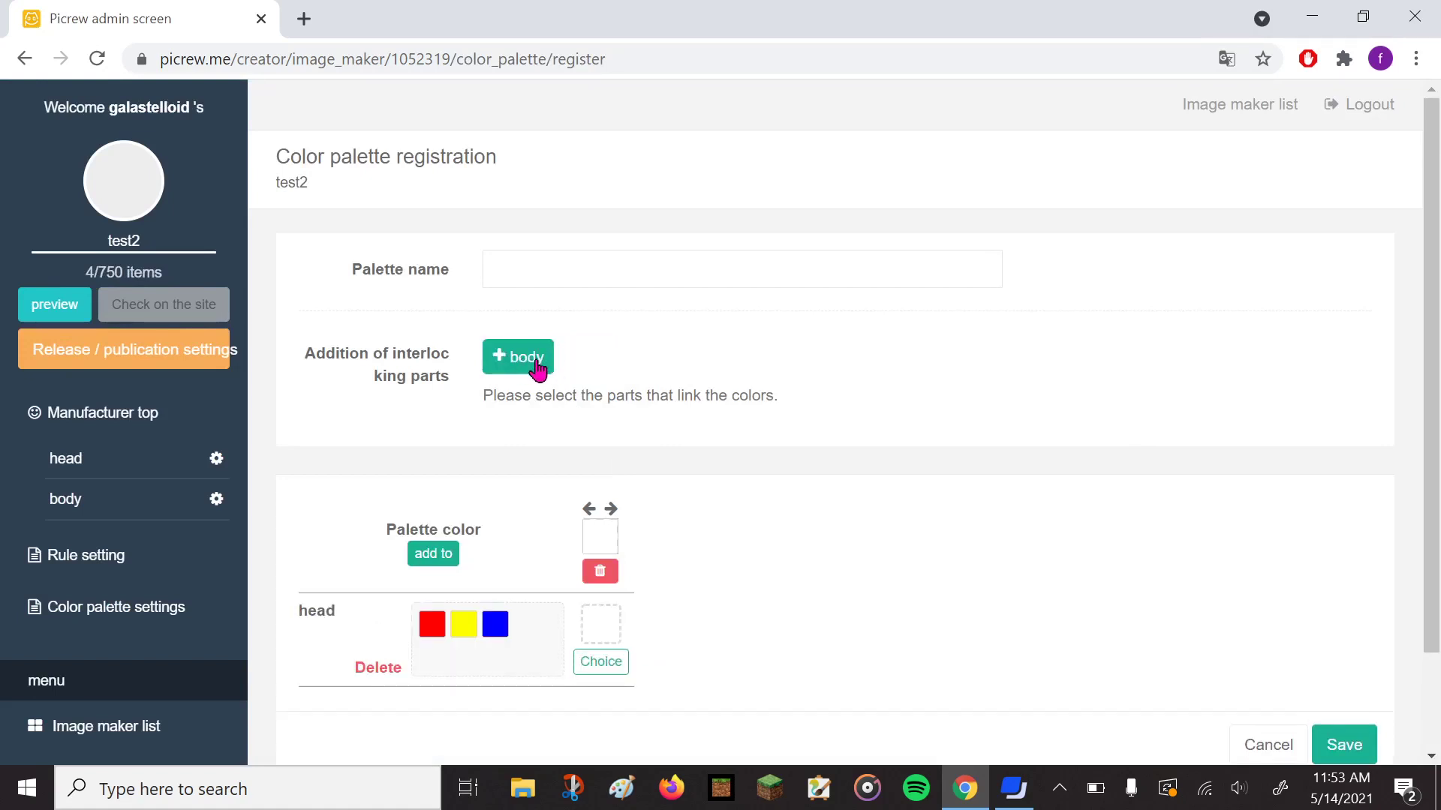
left_click(538, 366)
scroll(696, 403, "down", 2)
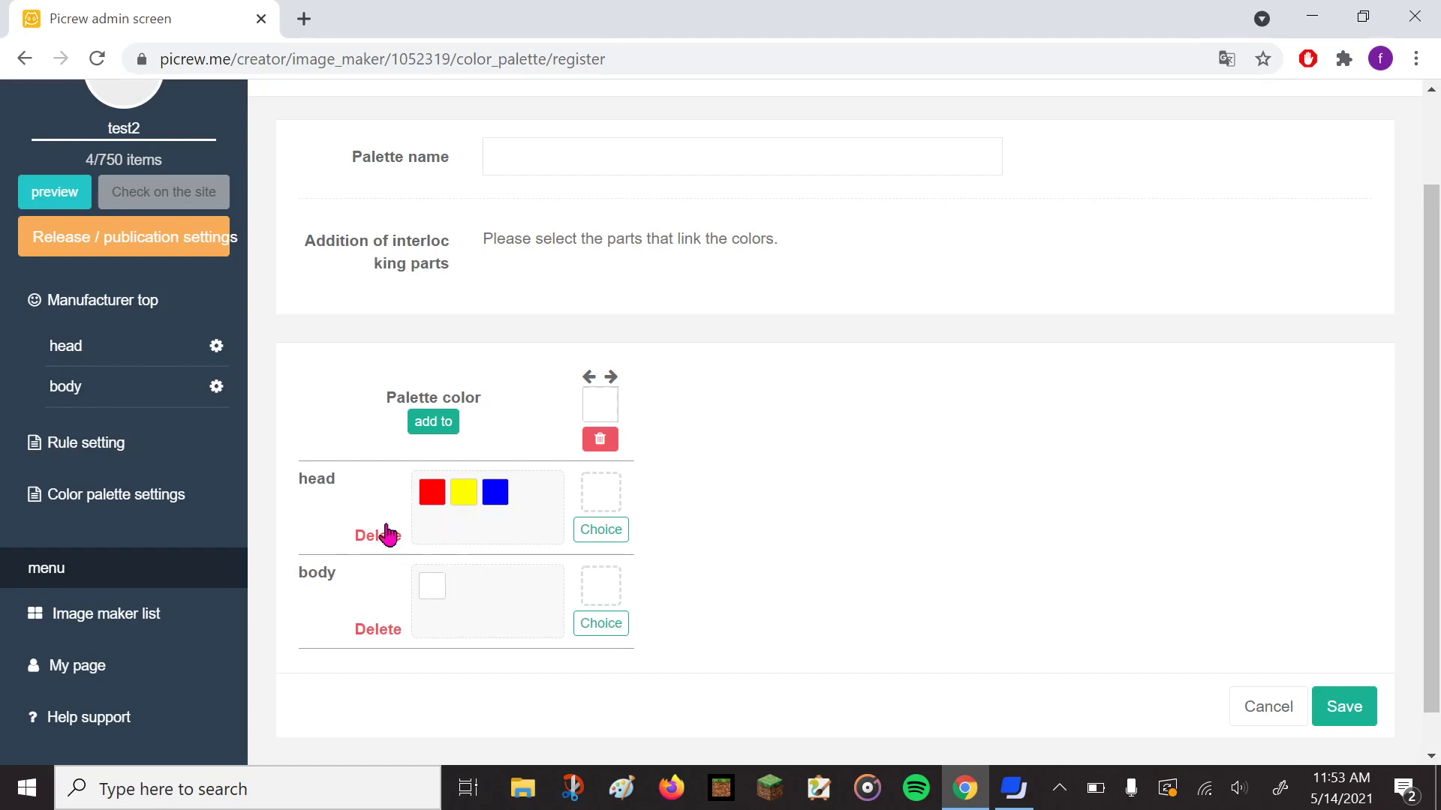
Open the body part's settings and set up red, yellow (#FFFF00) and blue (#0000FF) as its colors.
left_click(179, 394)
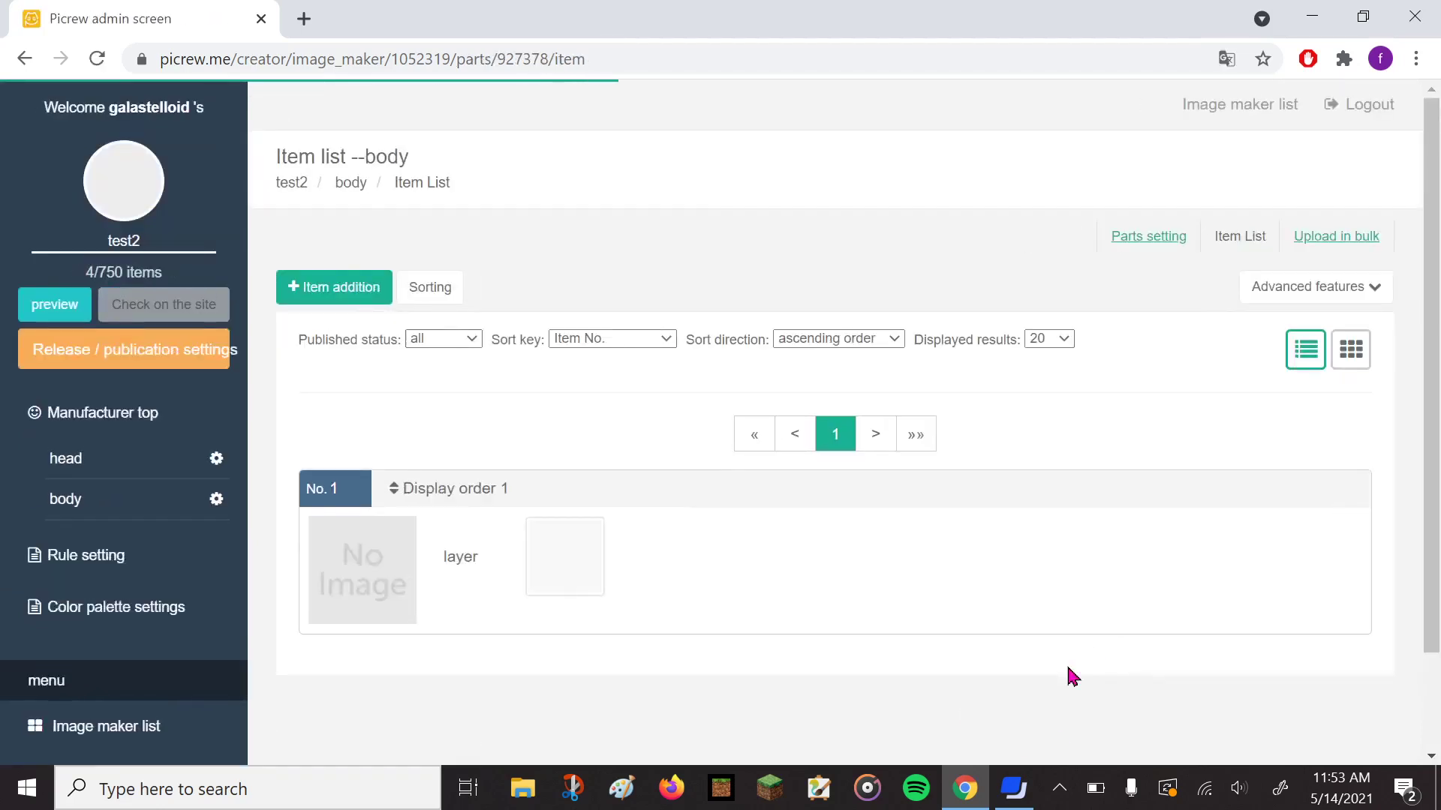
scroll(1123, 524, "down", 2)
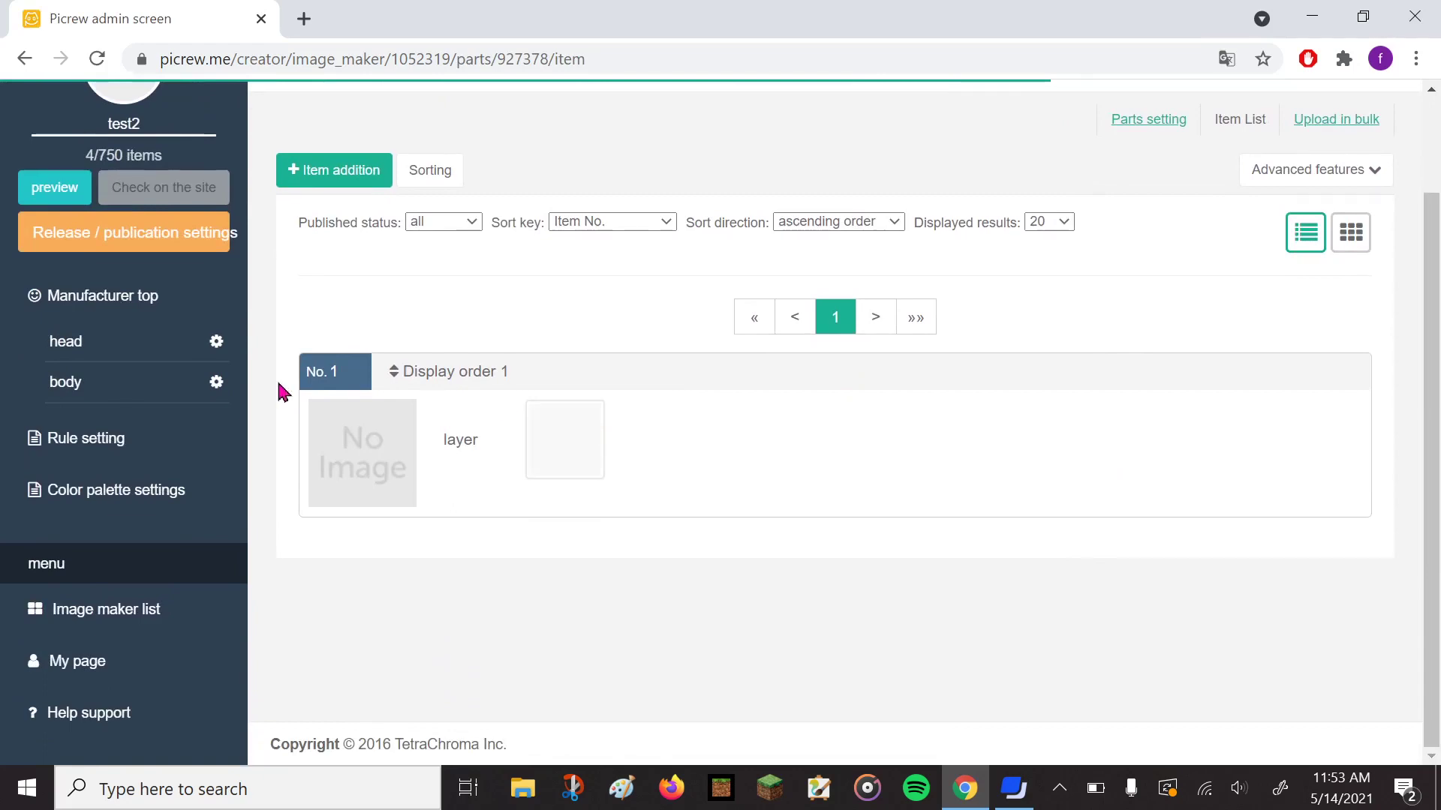
left_click(216, 383)
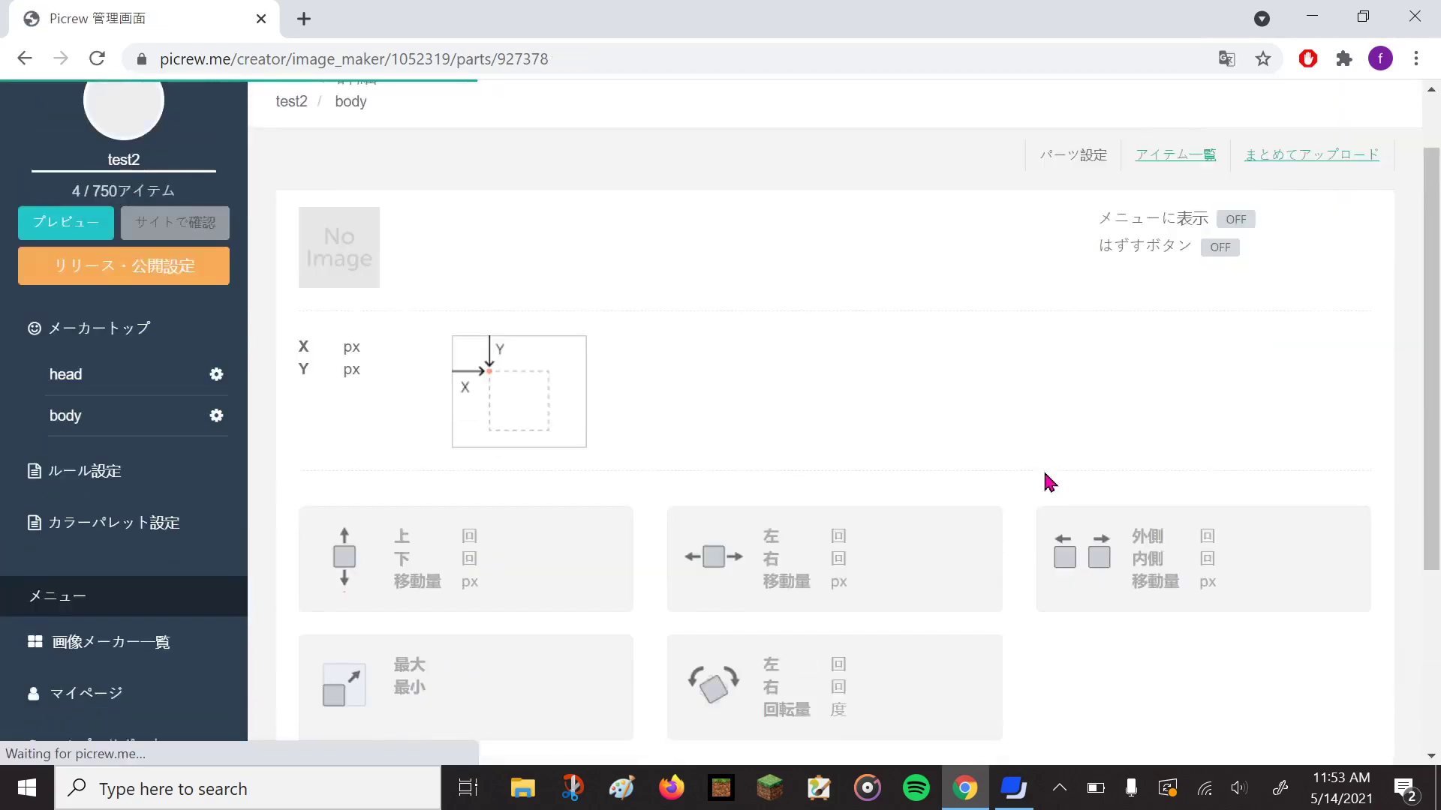
scroll(1049, 483, "down", 6)
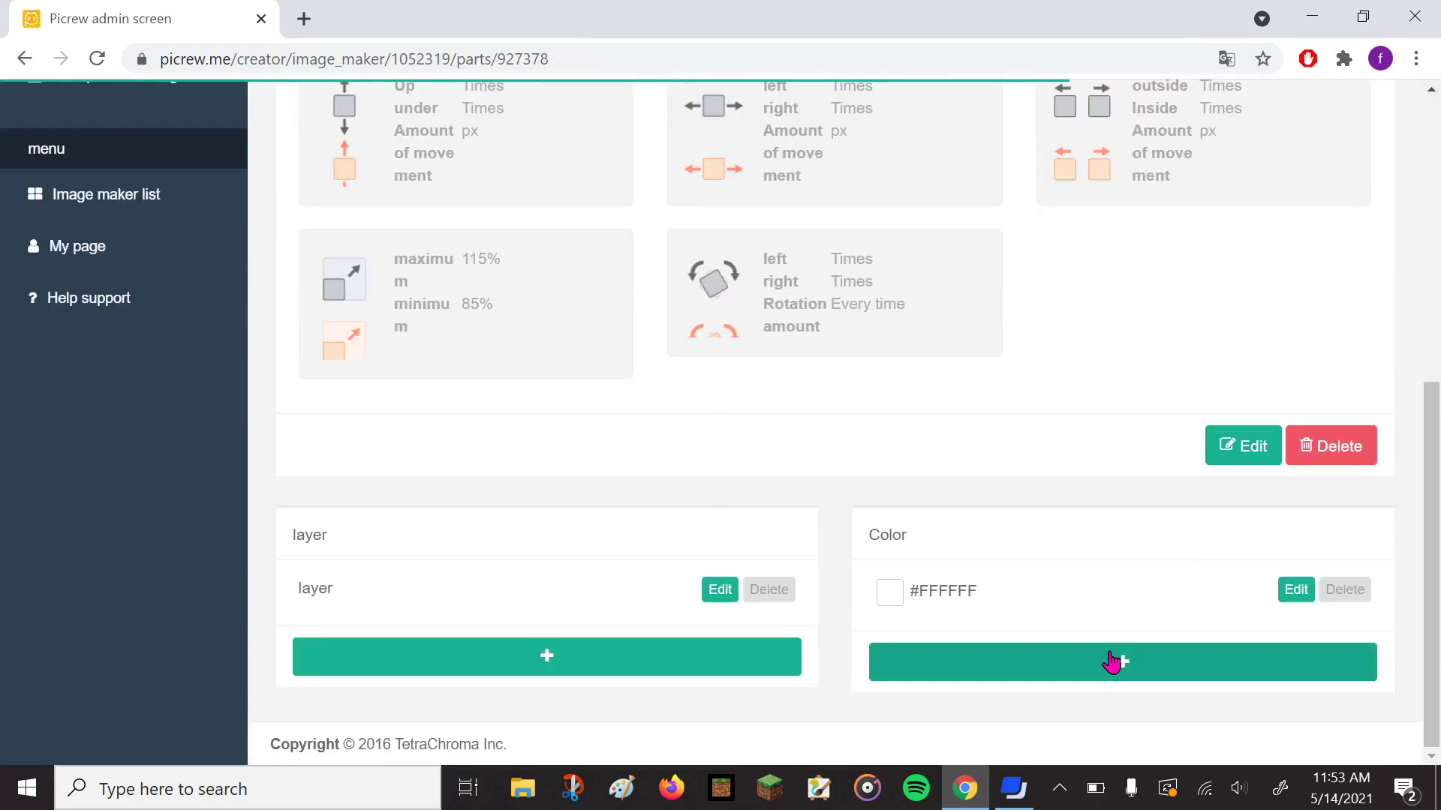
left_click(1113, 662)
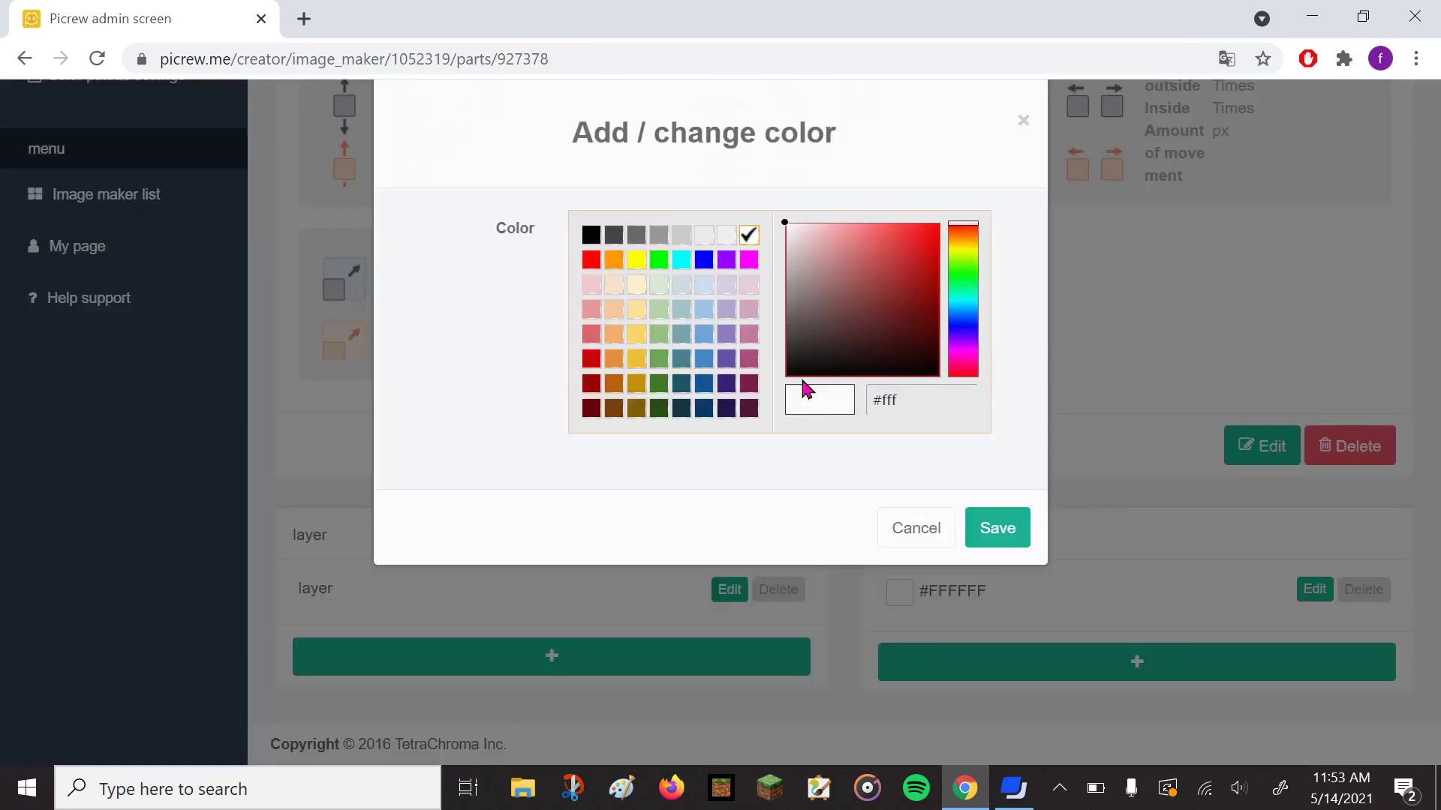
left_click(592, 297)
left_click(1013, 570)
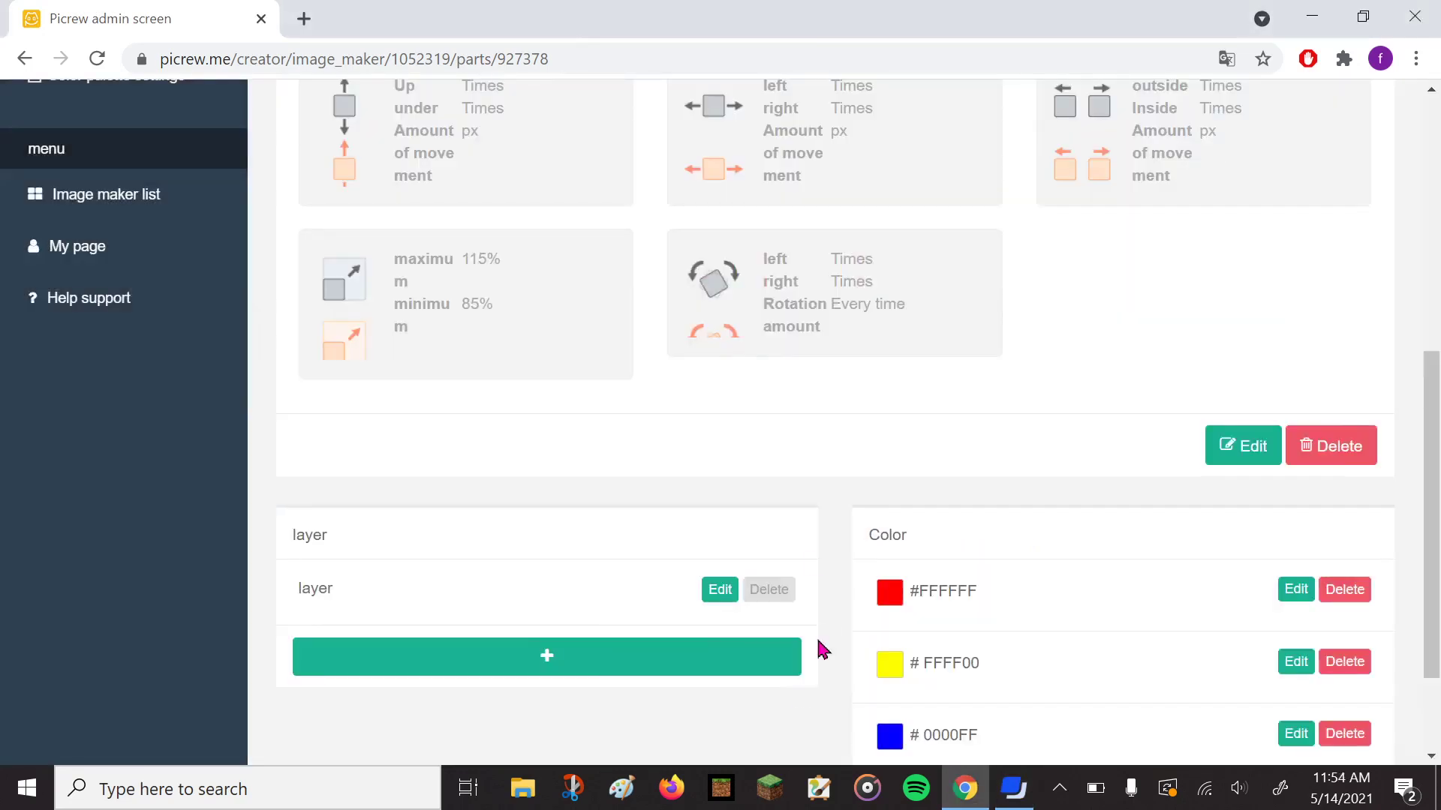
Start a new color palette for test2 and add head and body as its linked parts.
scroll(634, 515, "up", 5)
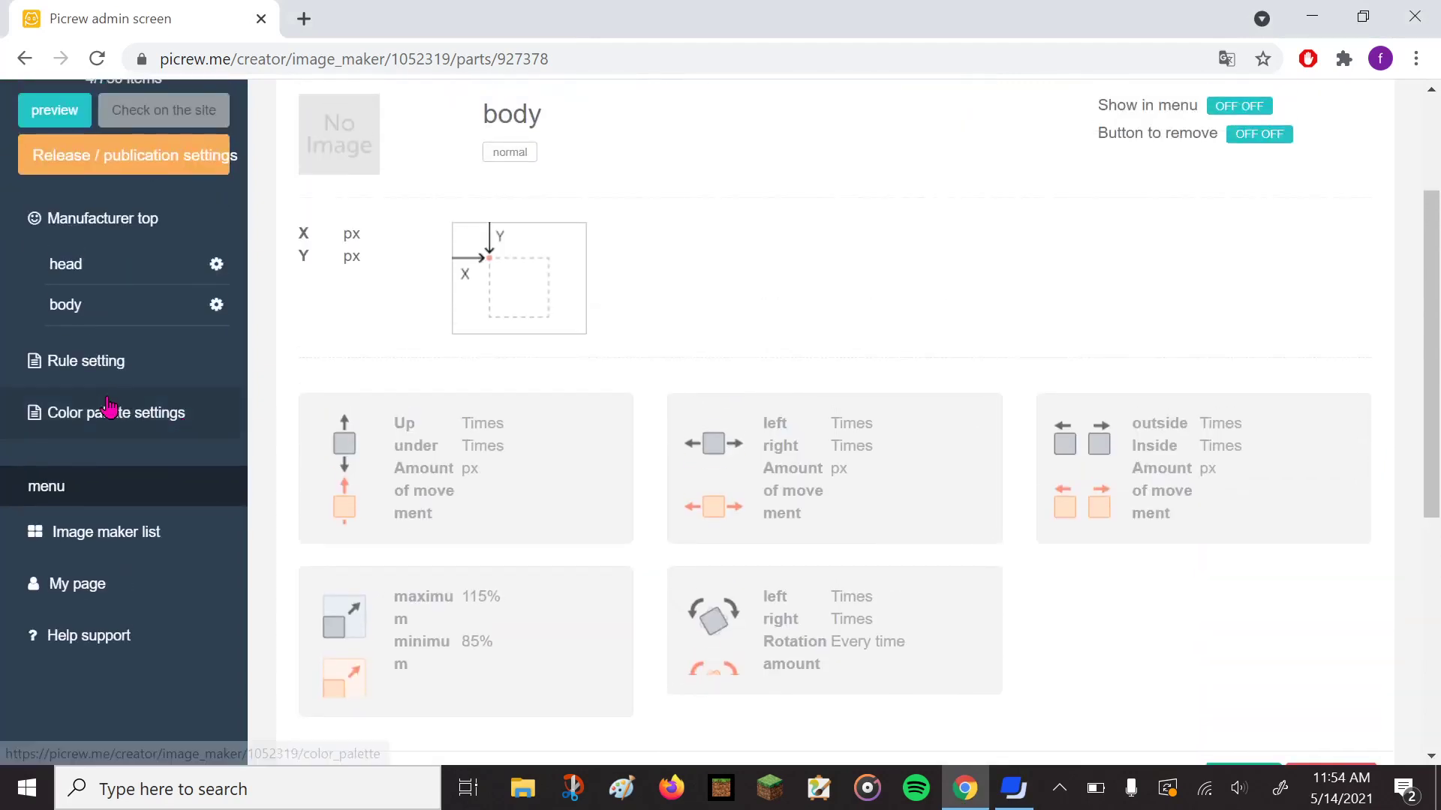
left_click(108, 409)
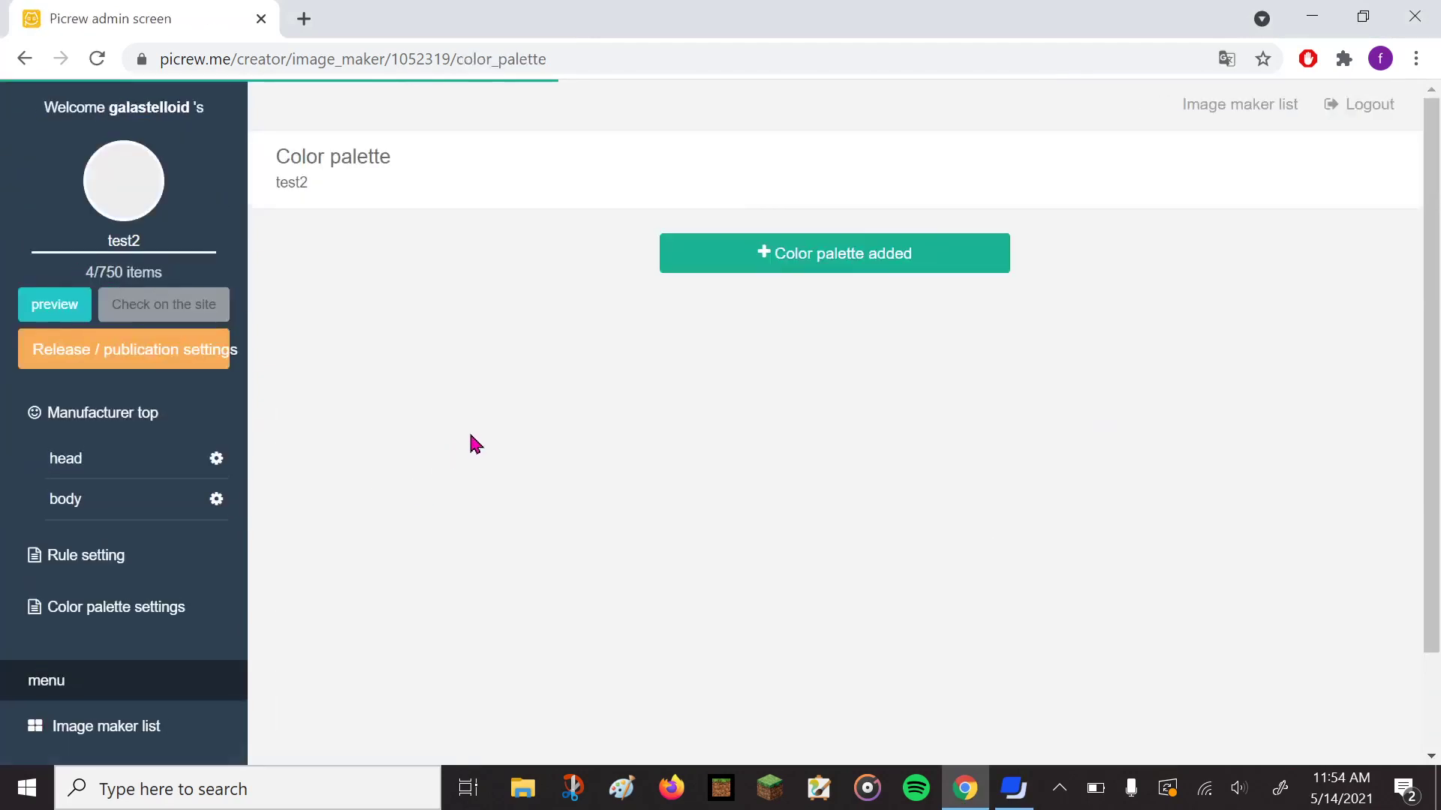
left_click(773, 268)
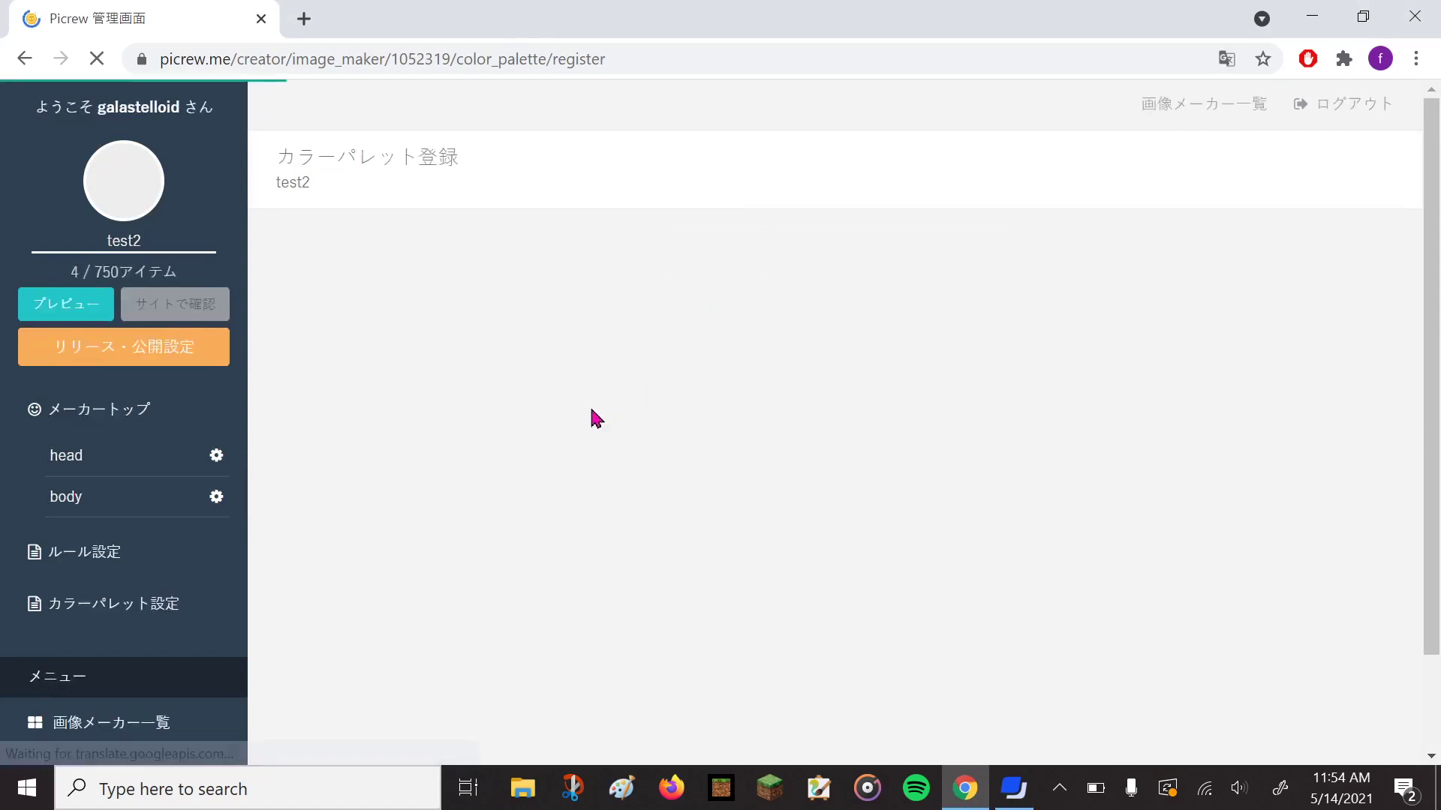
scroll(556, 428, "down", 2)
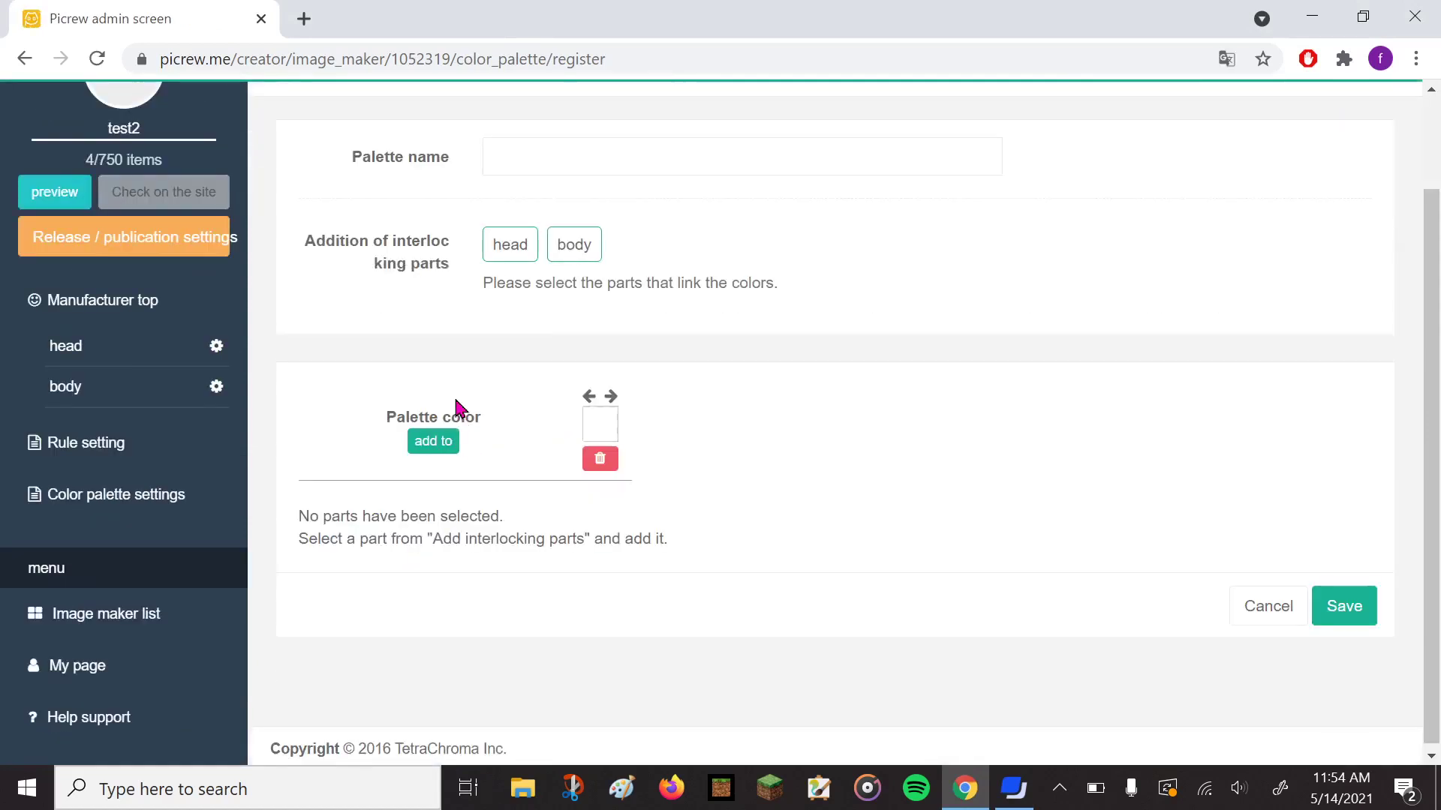
left_click(508, 245)
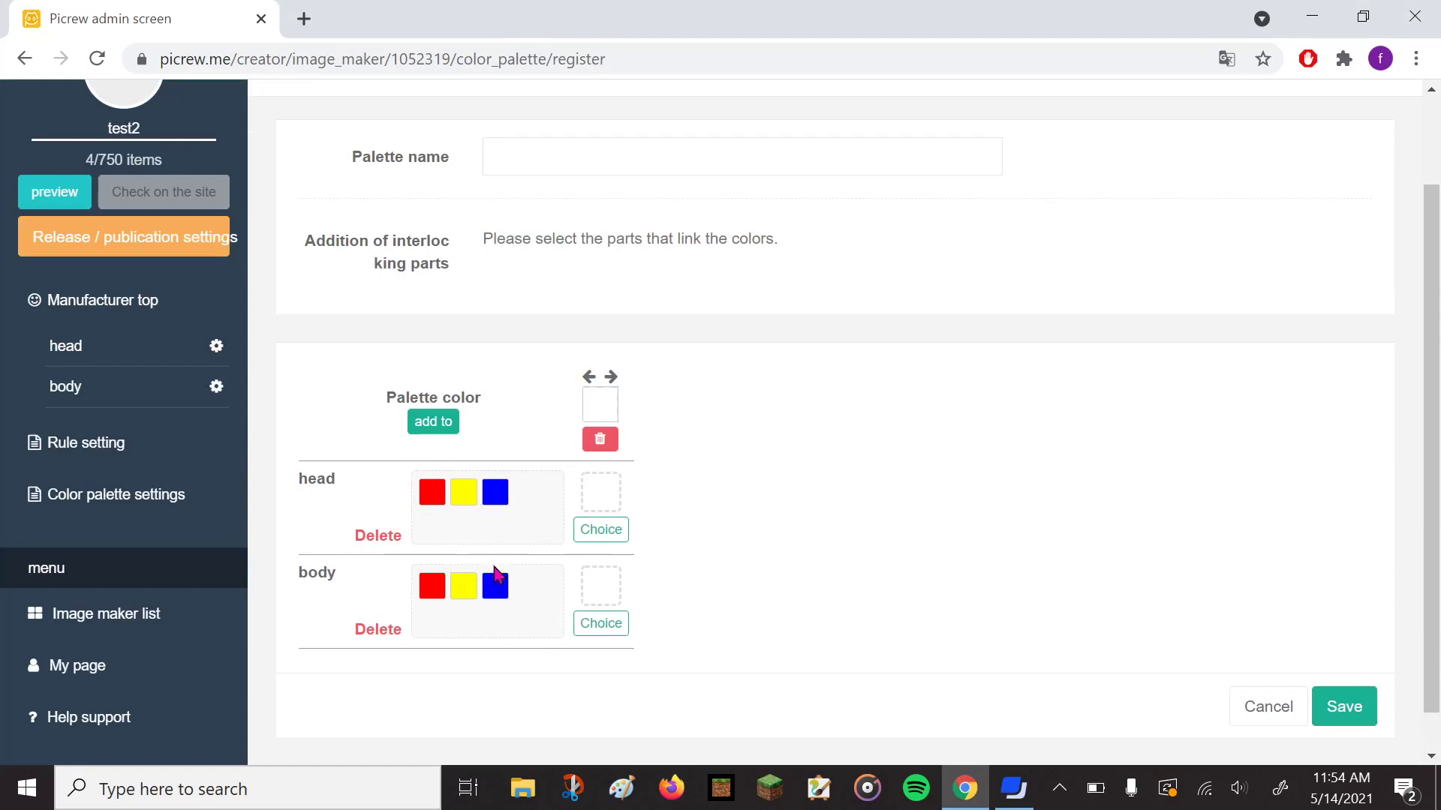
Assign red to the first palette color for both the head and the body.
left_click(600, 534)
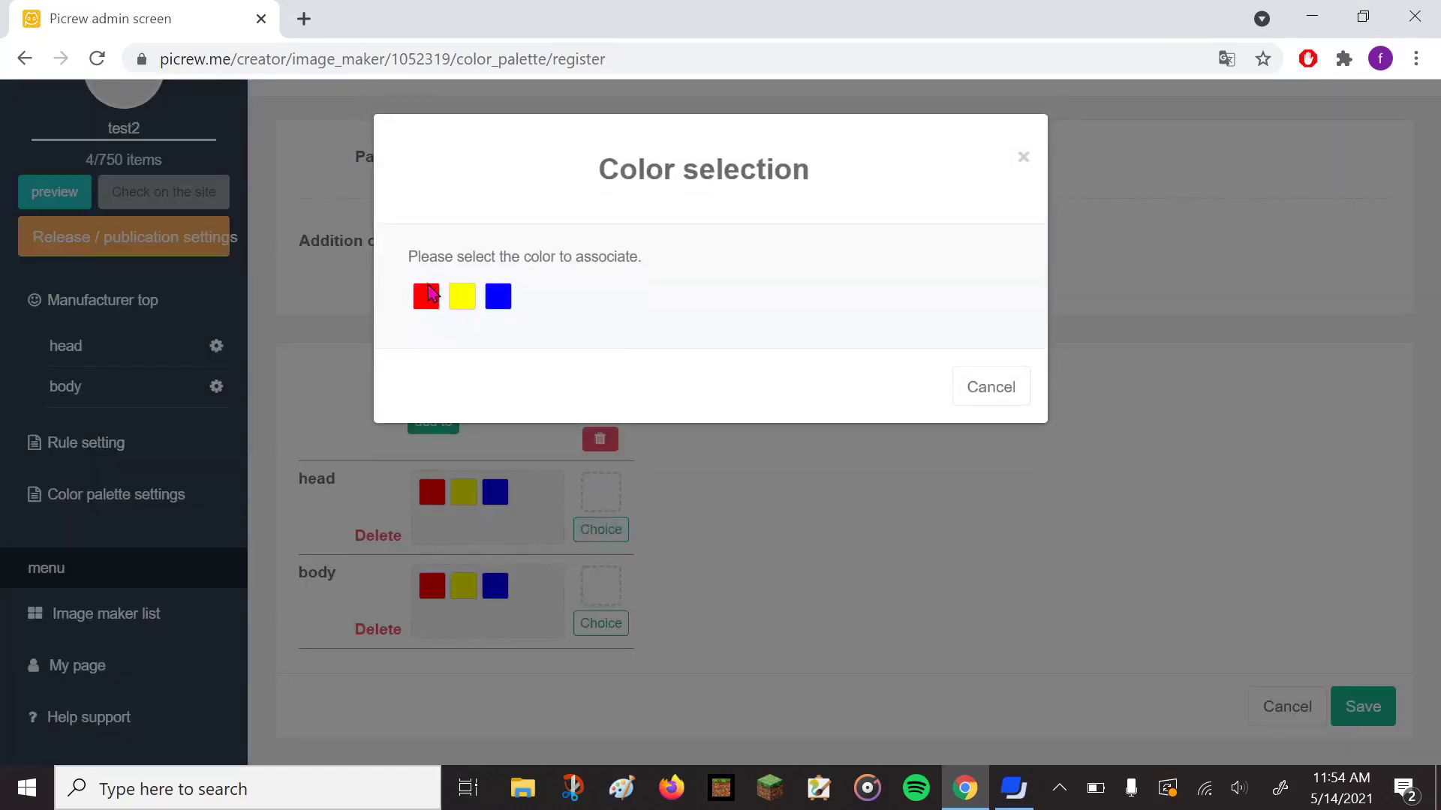
left_click(426, 295)
left_click(601, 625)
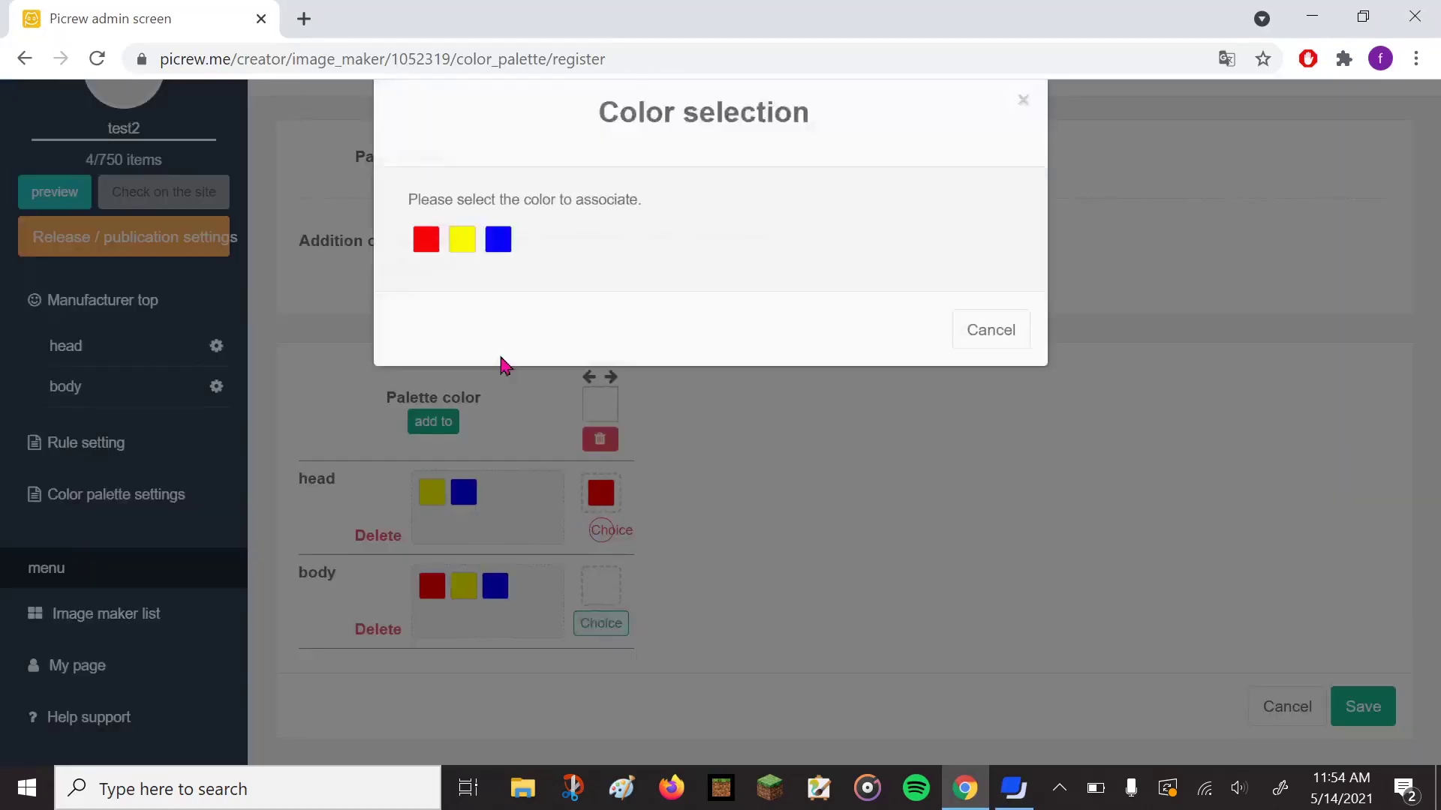
left_click(426, 297)
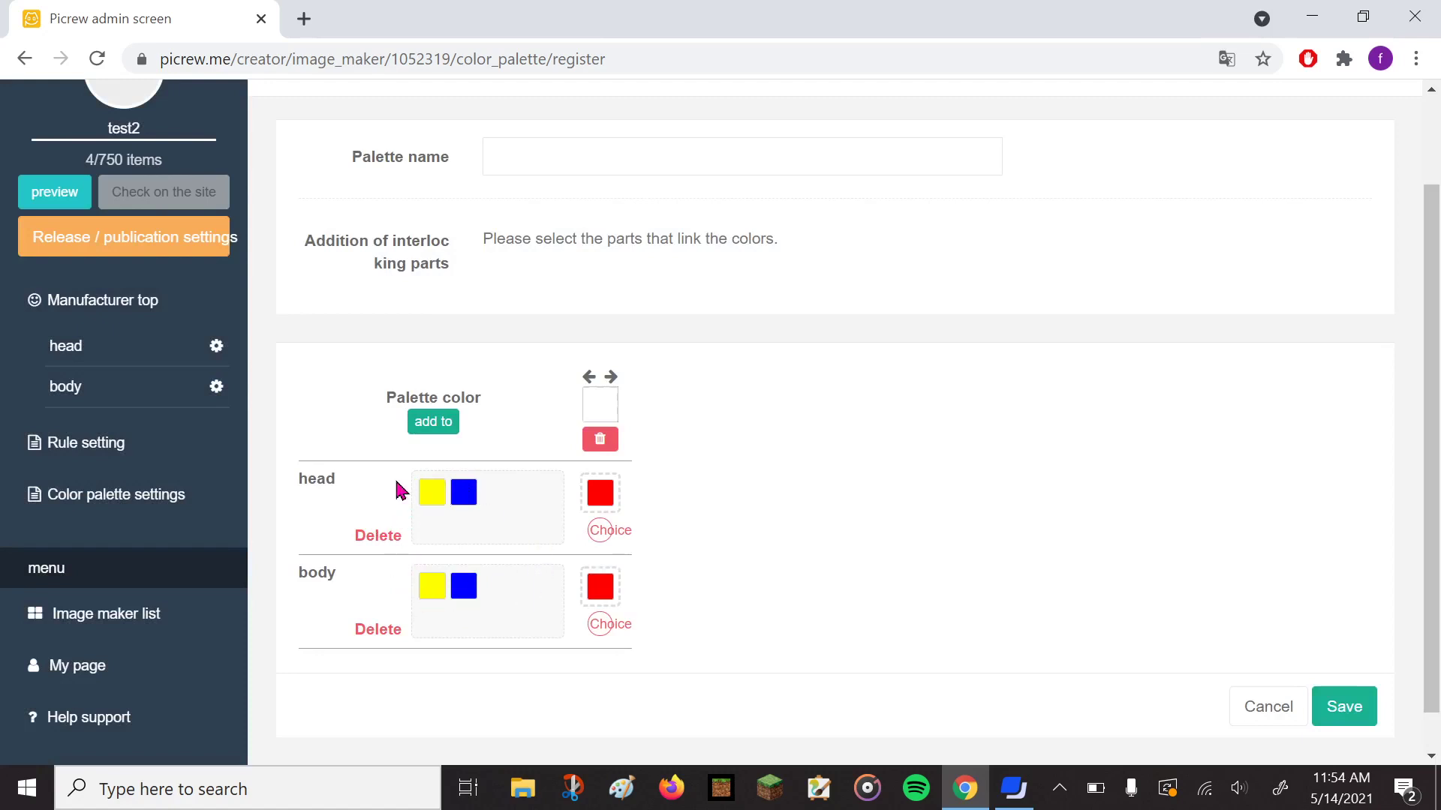
Add two more palette colors and assign yellow to the second one for both head and body.
left_click(441, 424)
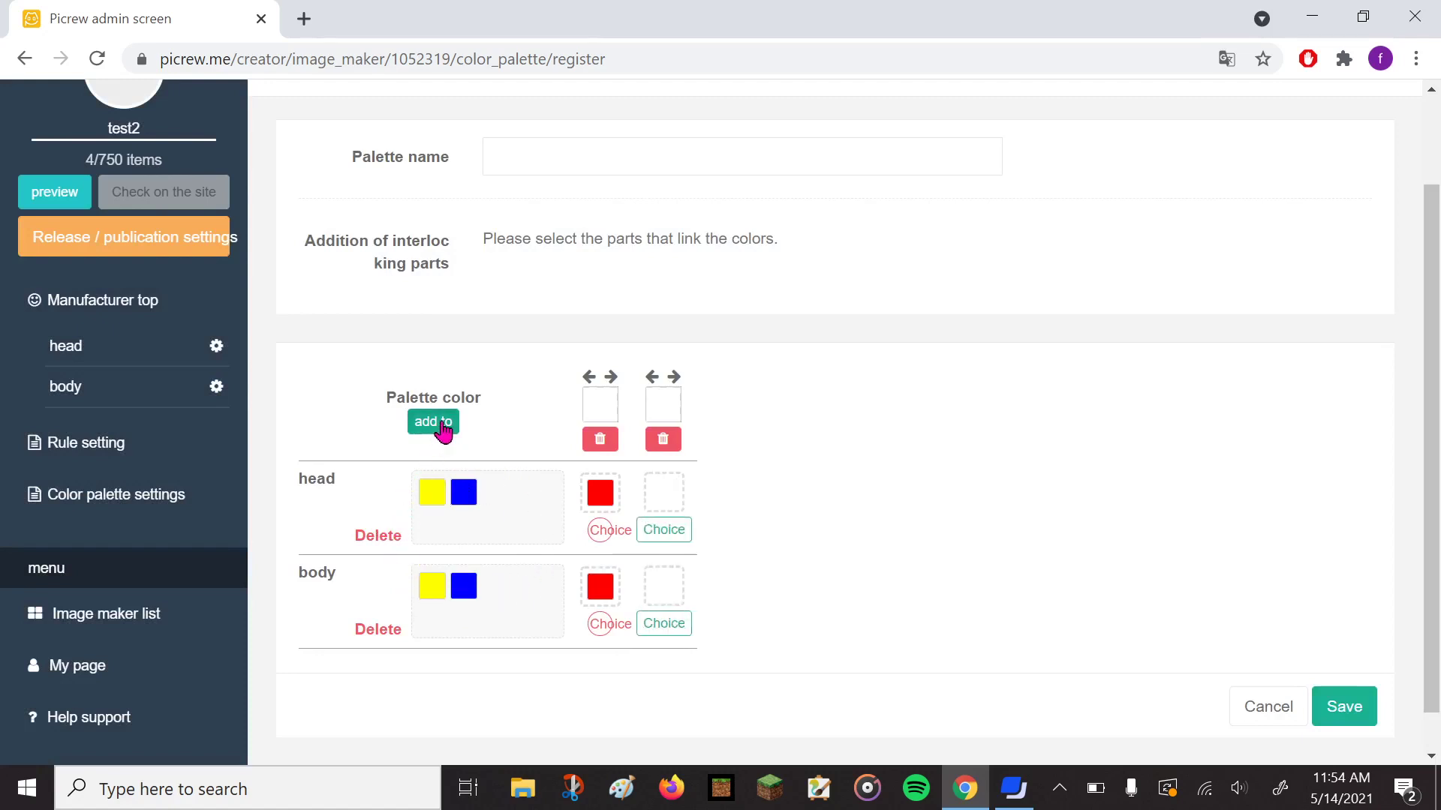
left_click(443, 429)
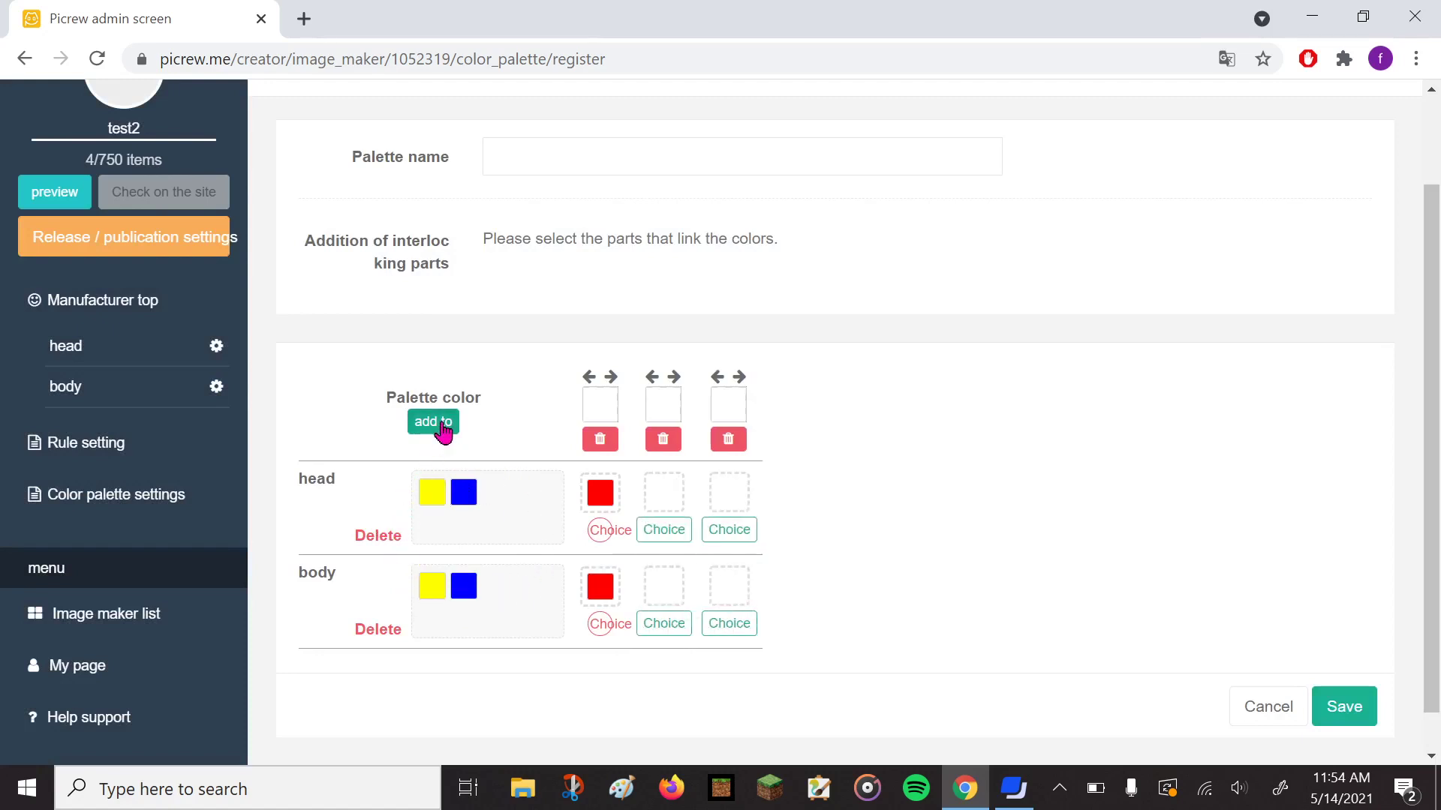
left_click(673, 534)
left_click(435, 291)
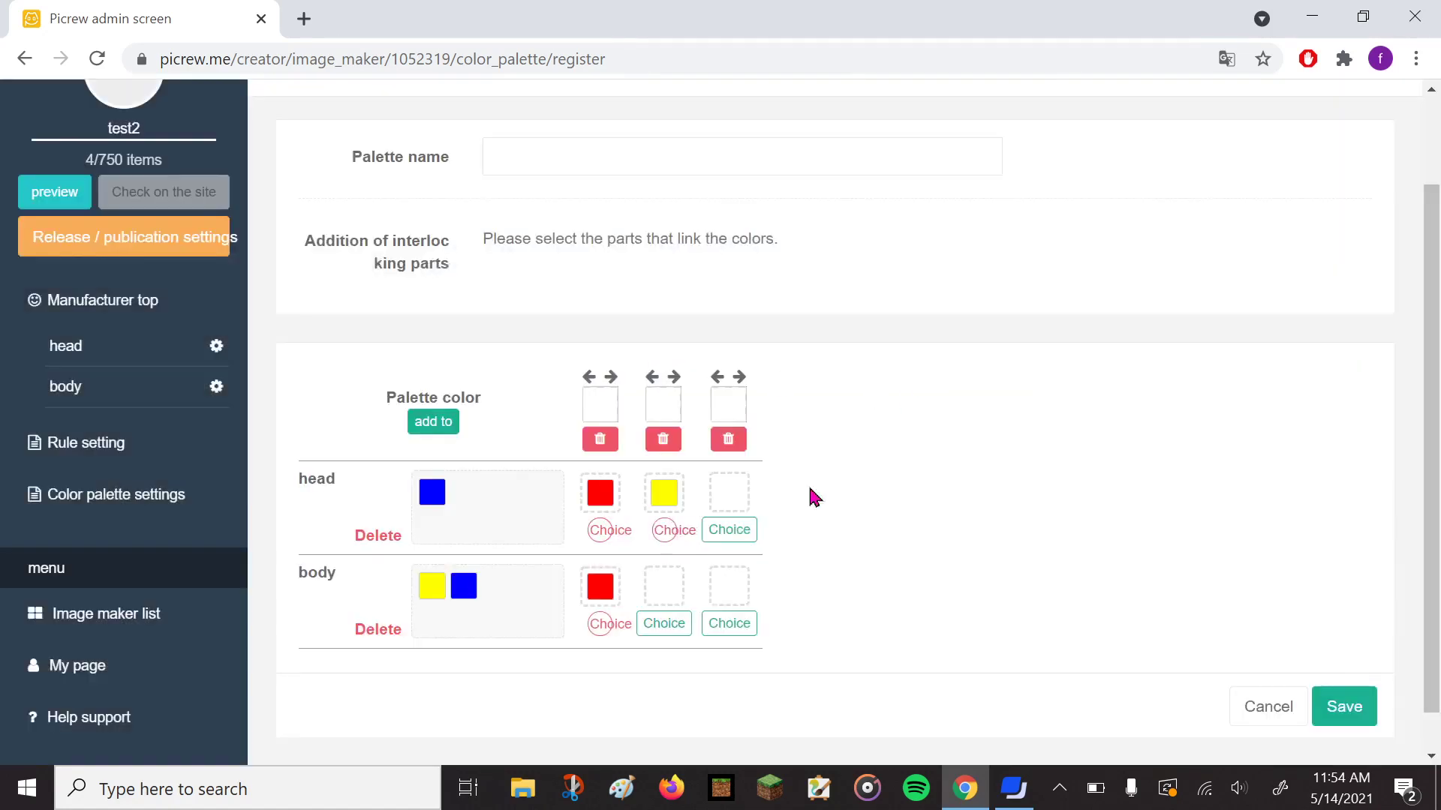
left_click(664, 624)
left_click(435, 292)
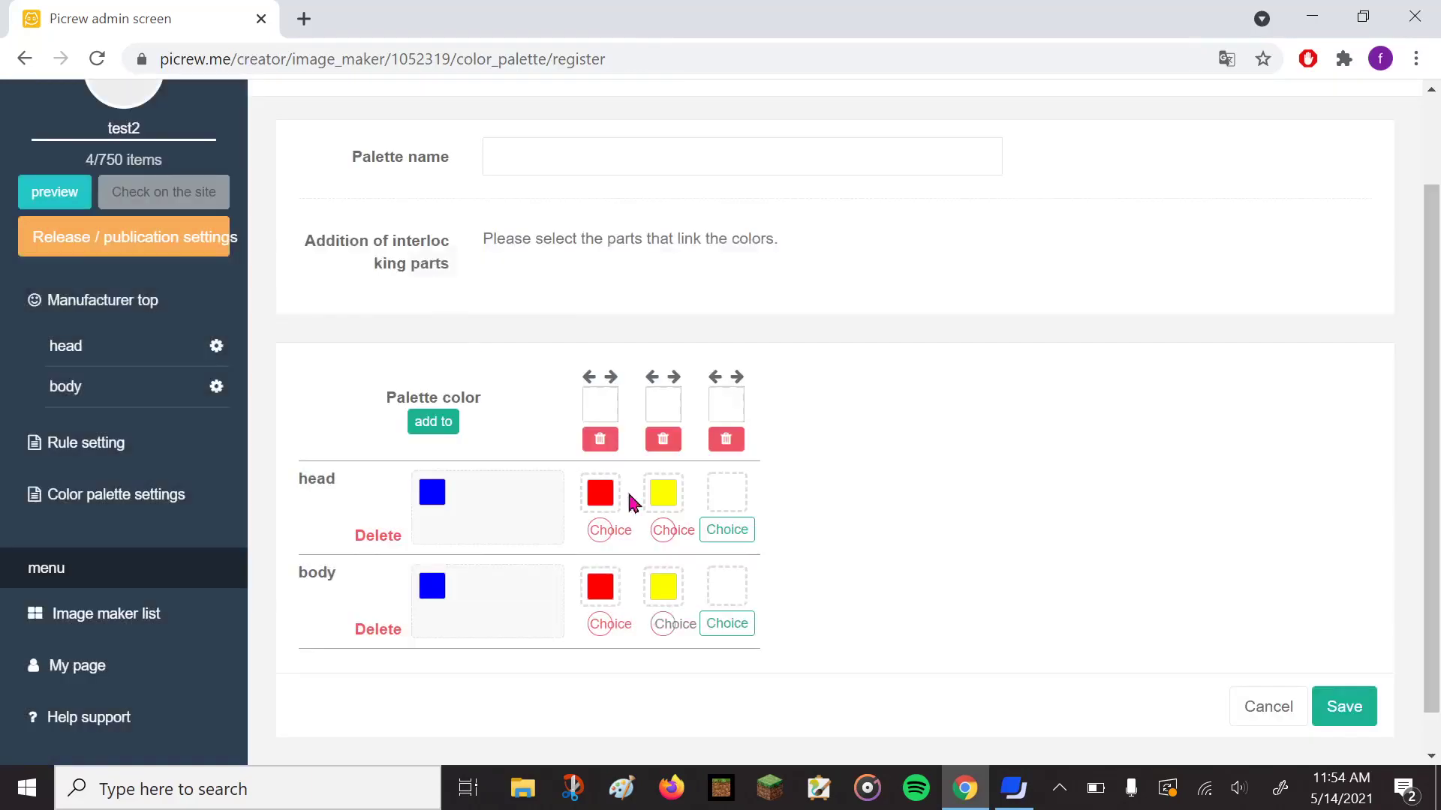
Assign blue to the third palette color for both the head and the body.
left_click(719, 530)
left_click(431, 300)
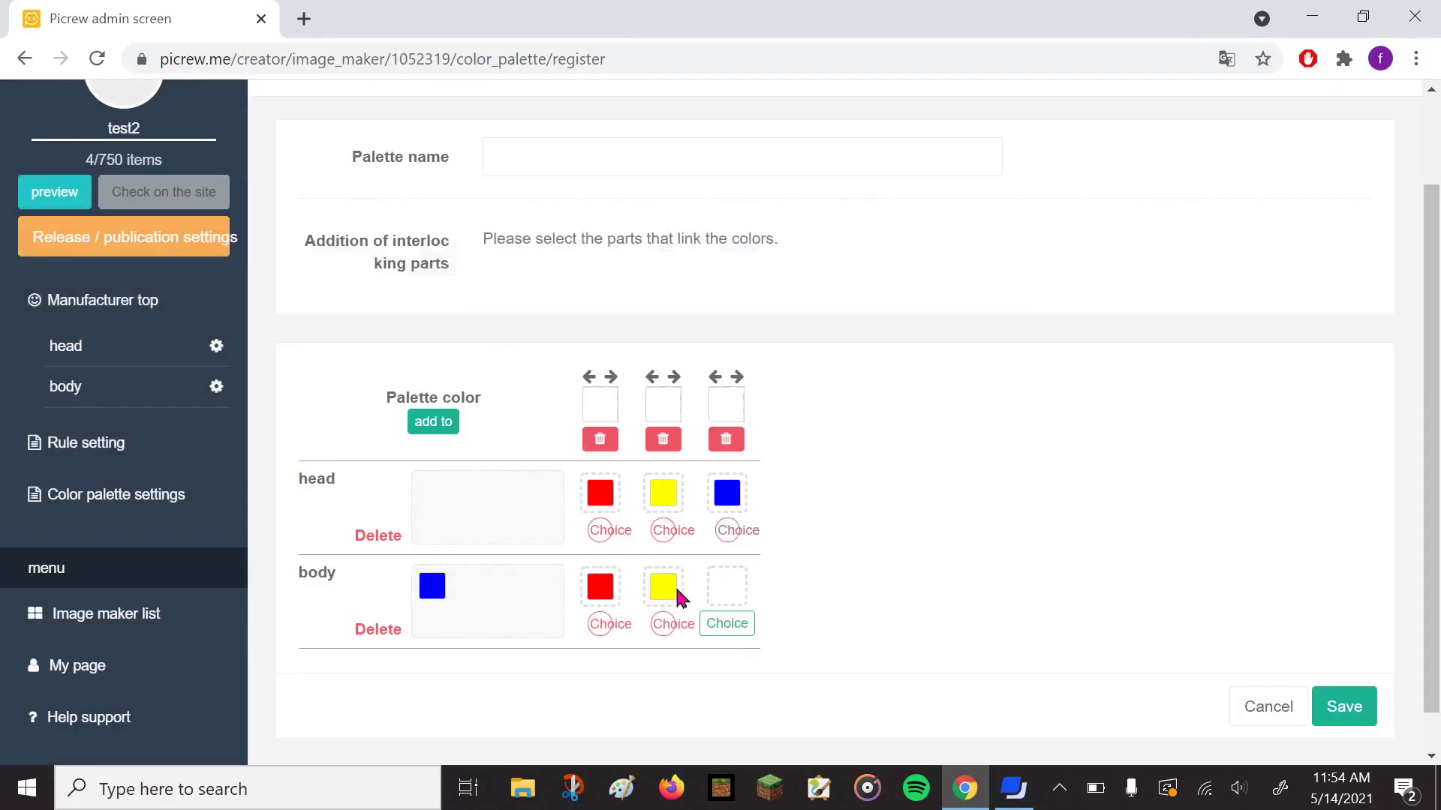
left_click(726, 624)
left_click(435, 299)
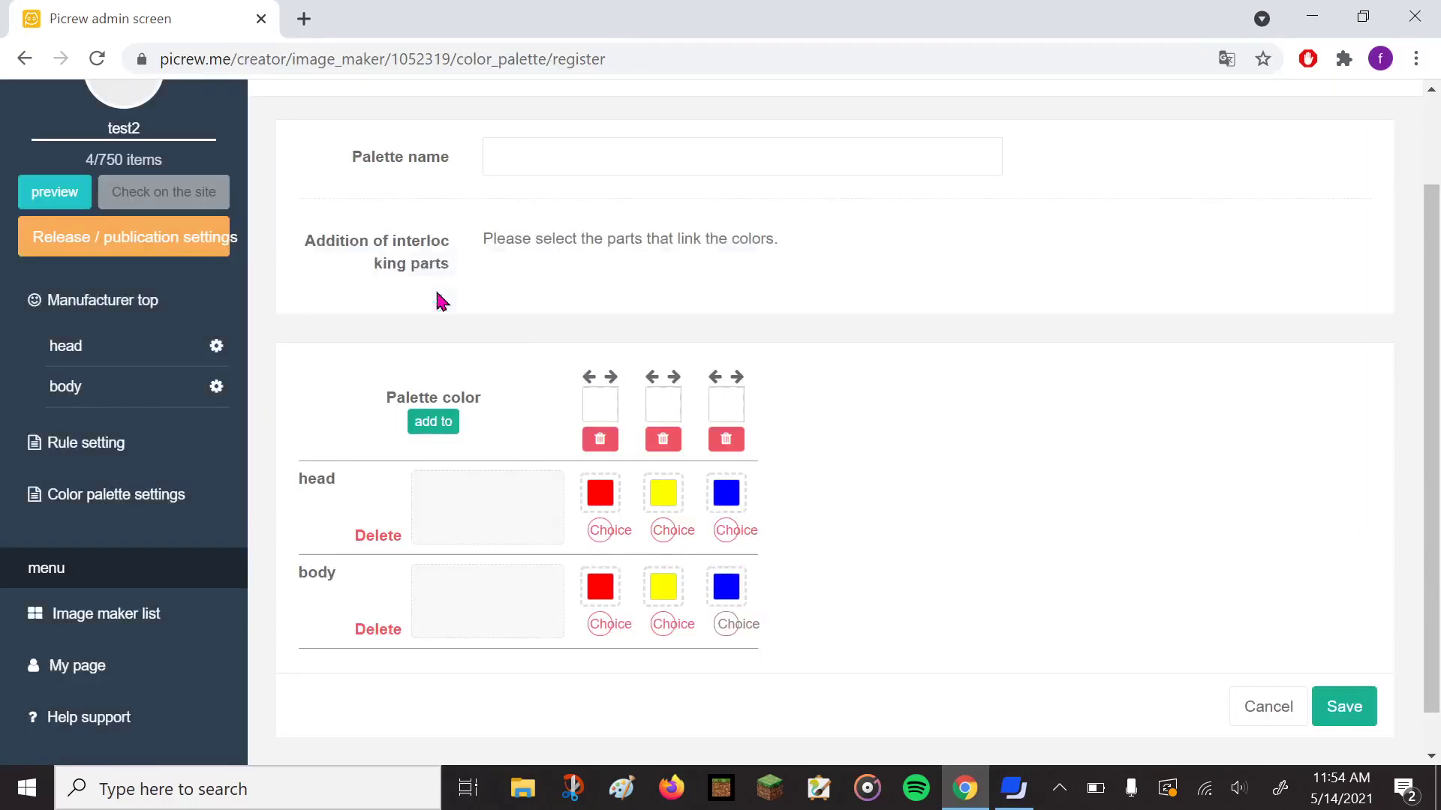
Set the three palette swatches to red, yellow and blue and try to save the color palette.
scroll(876, 488, "down", 1)
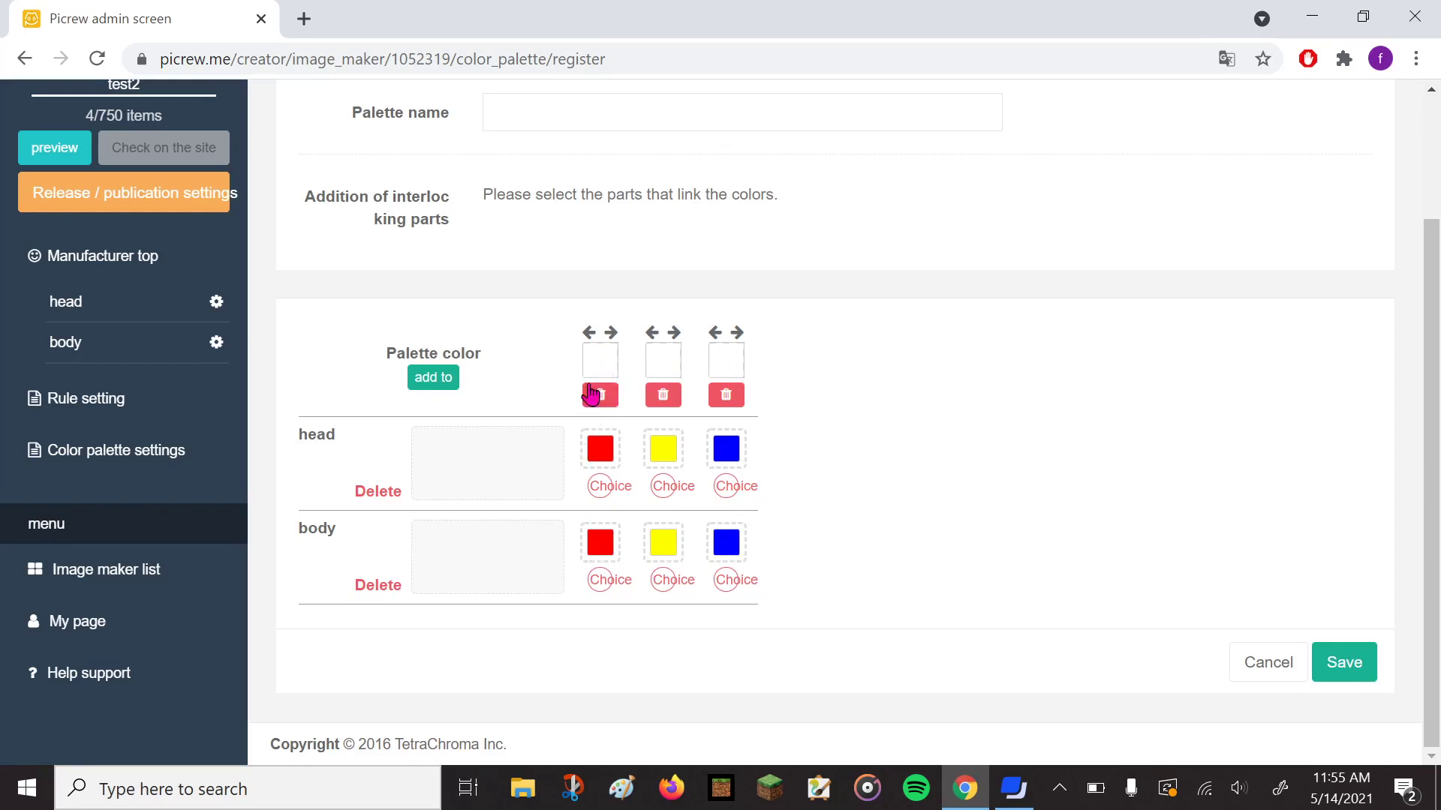
left_click(601, 369)
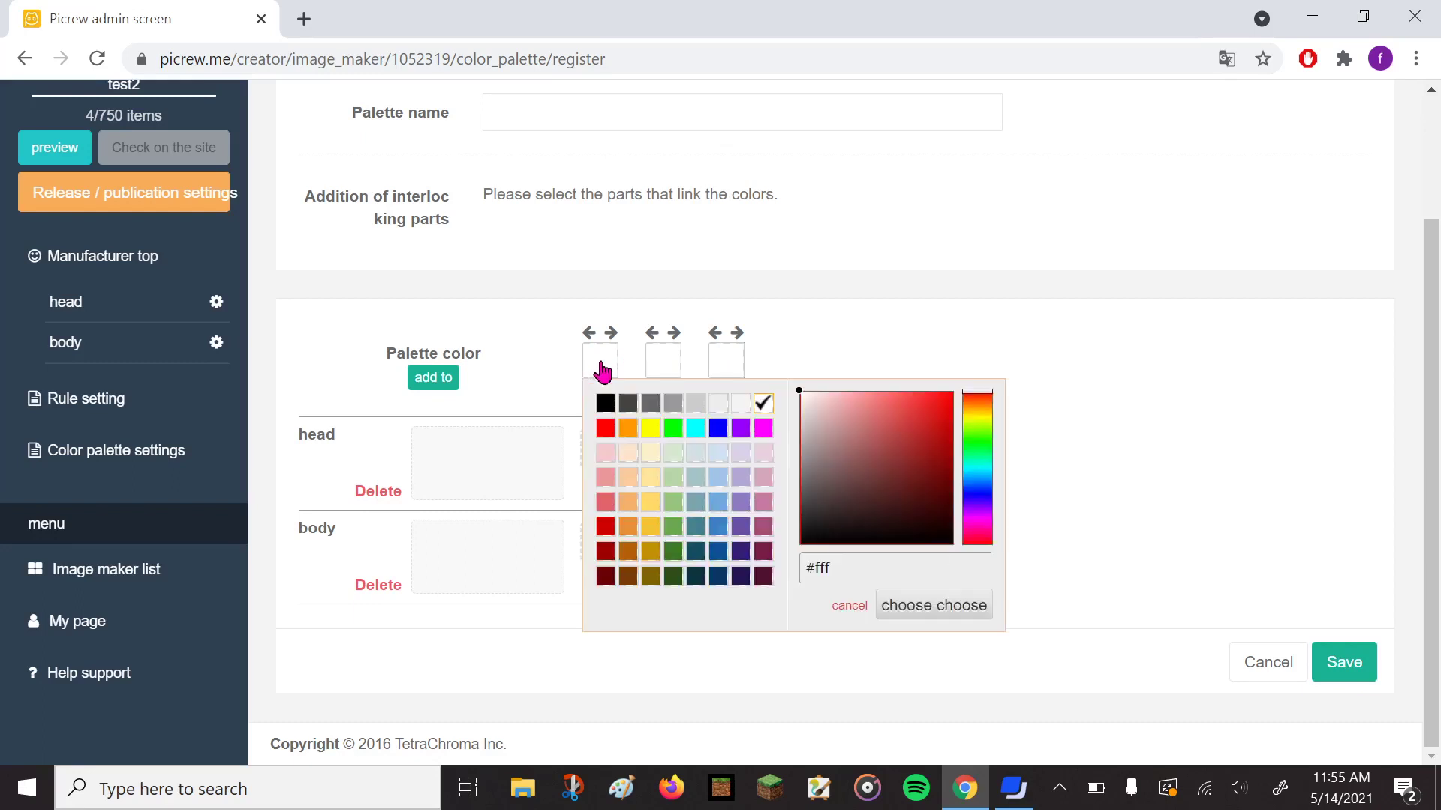
left_click(605, 427)
left_click(661, 375)
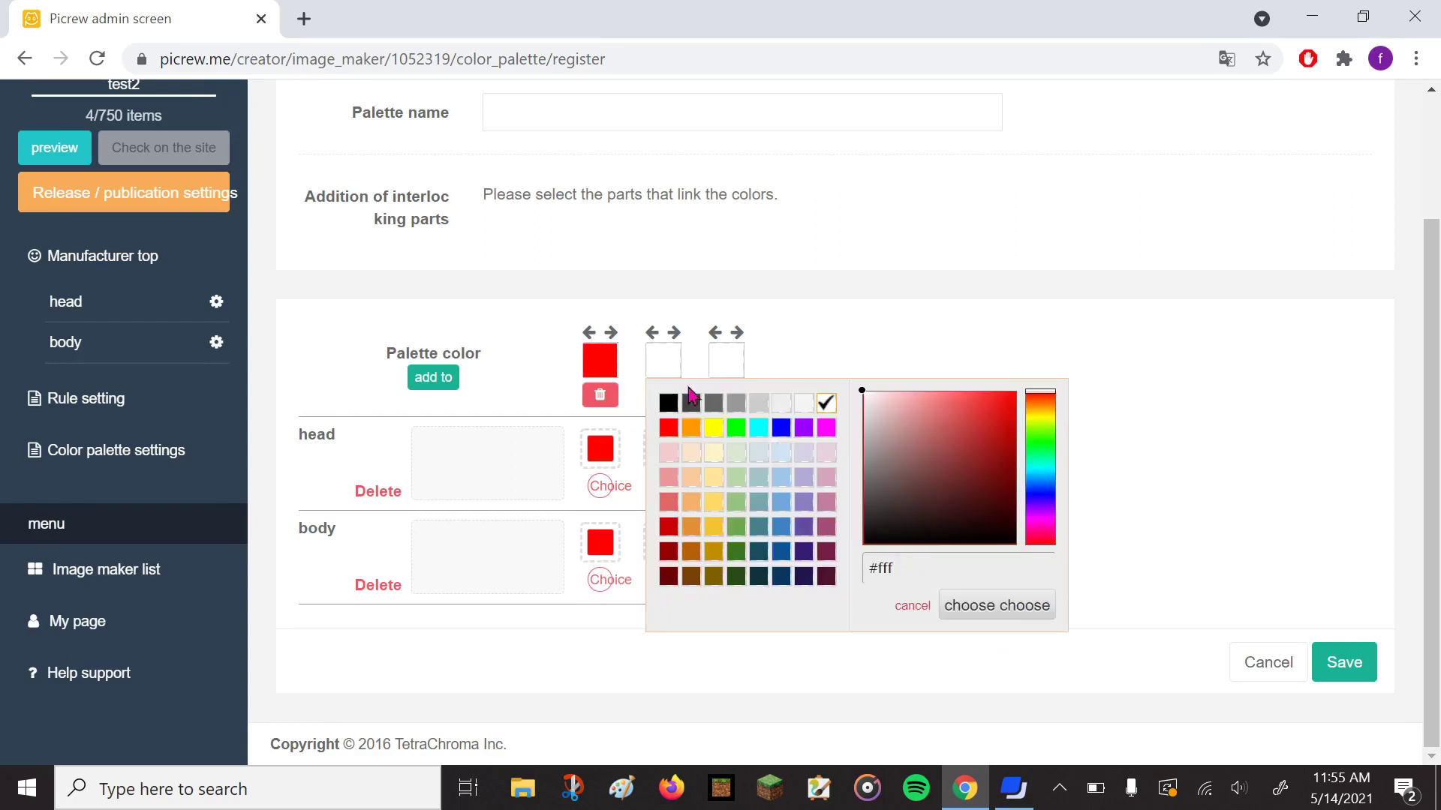
left_click(709, 424)
left_click(1004, 611)
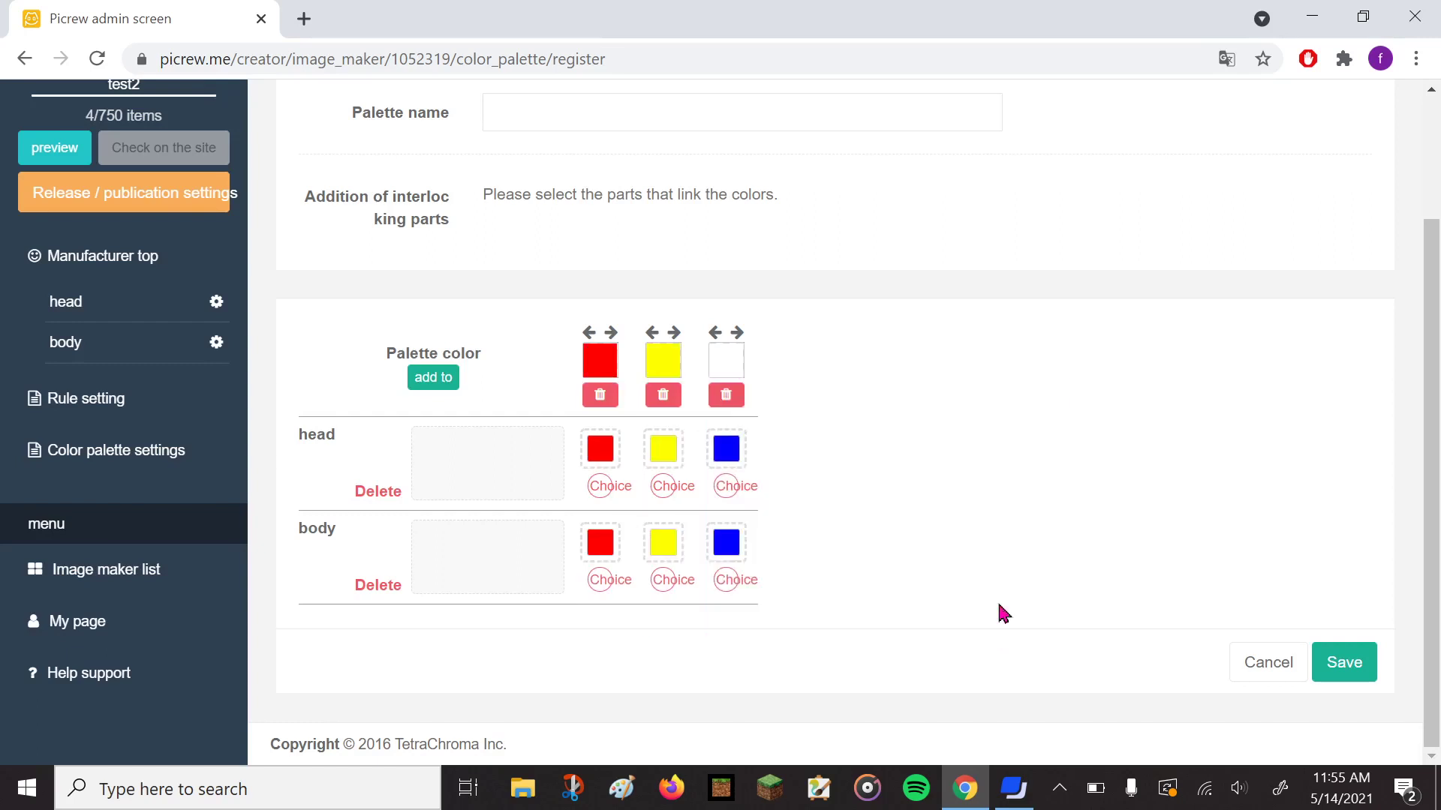
left_click(734, 363)
left_click(844, 430)
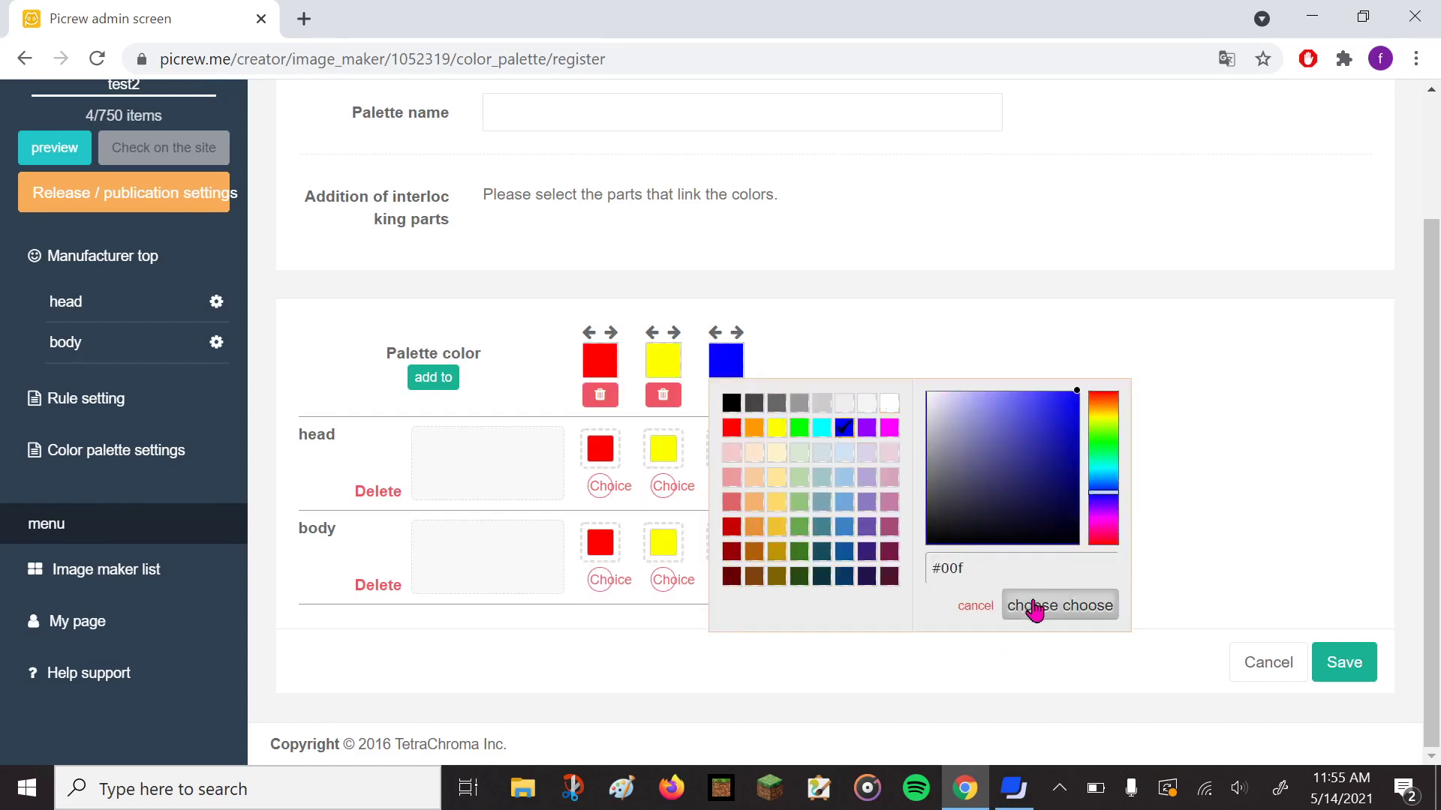
left_click(1035, 608)
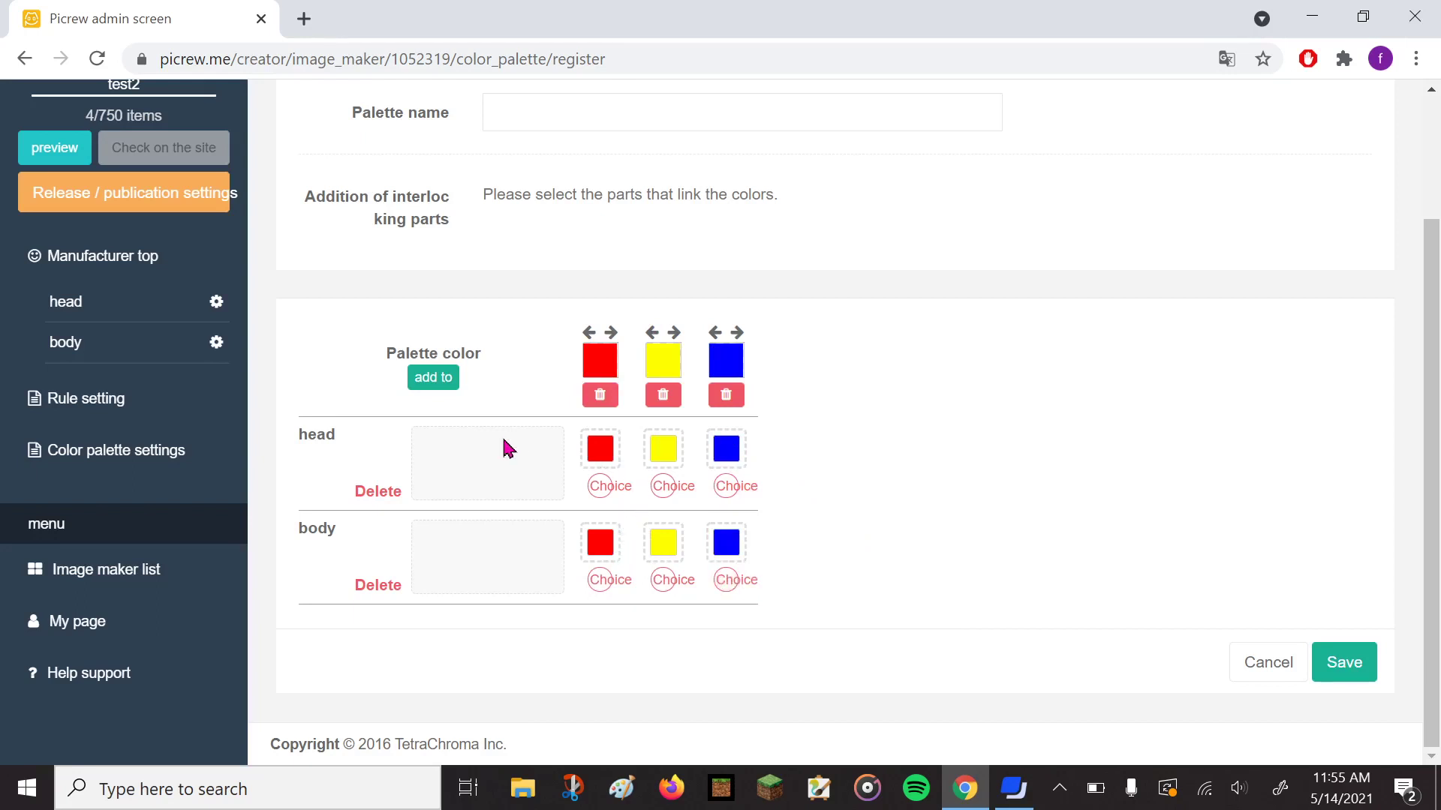
left_click(1347, 664)
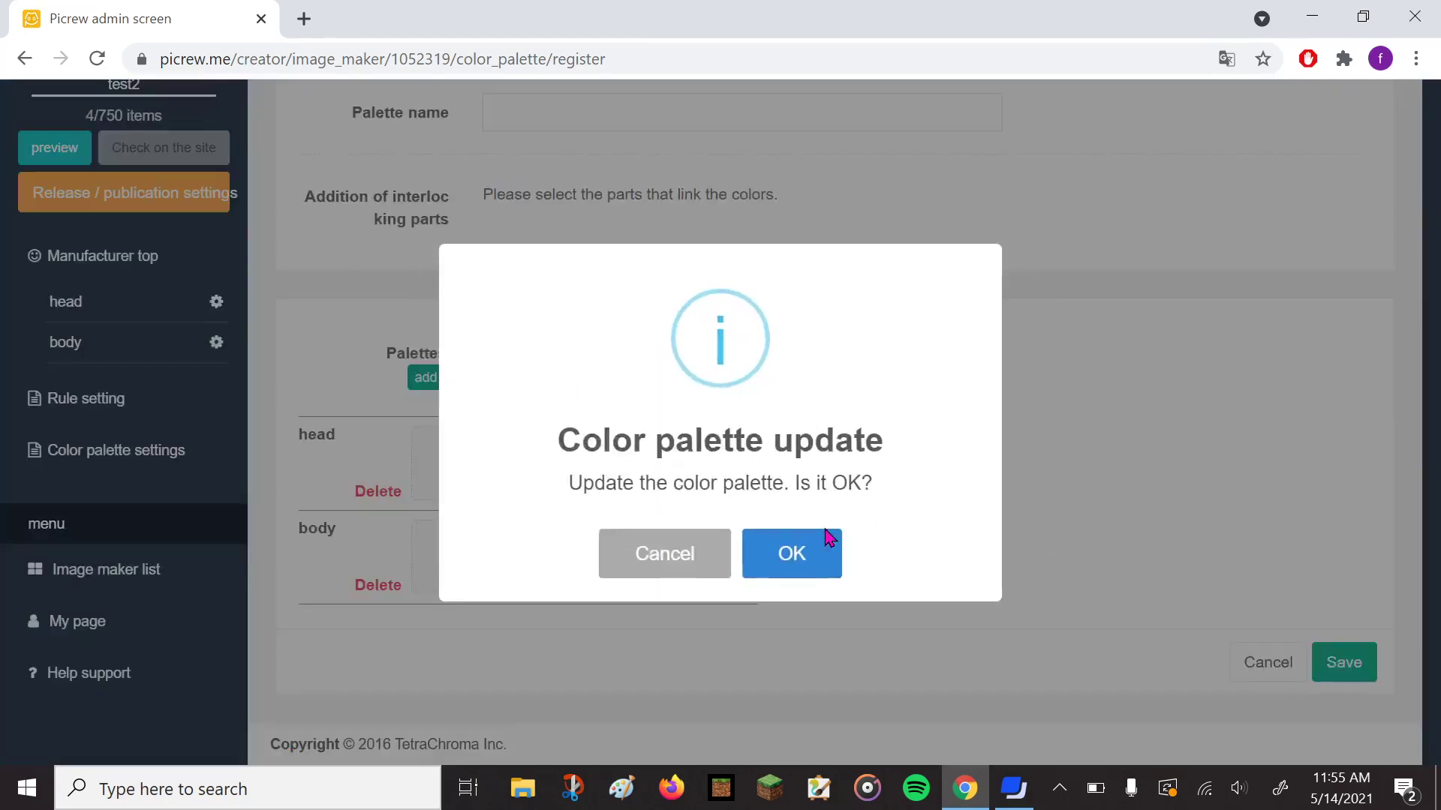
left_click(807, 550)
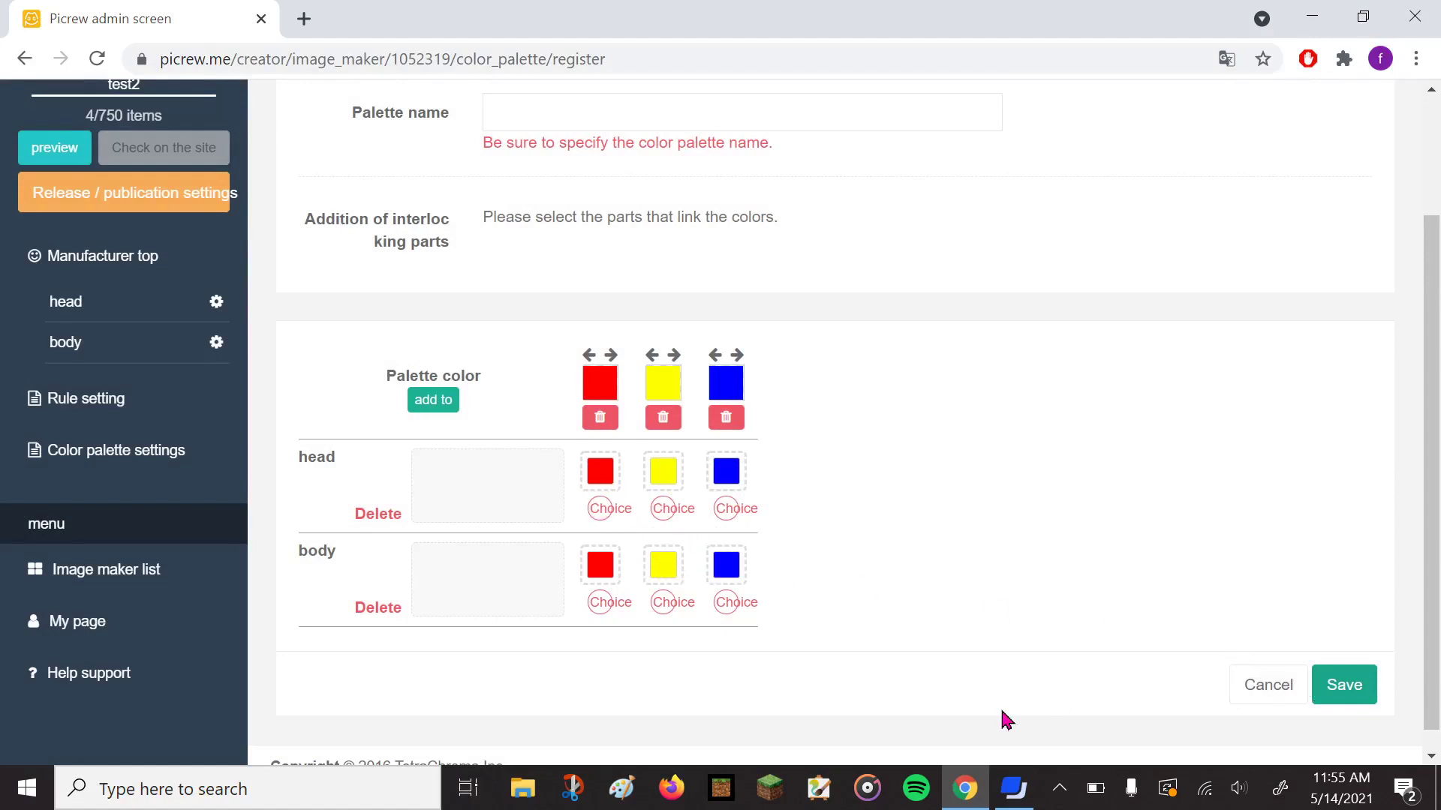
left_click(1014, 788)
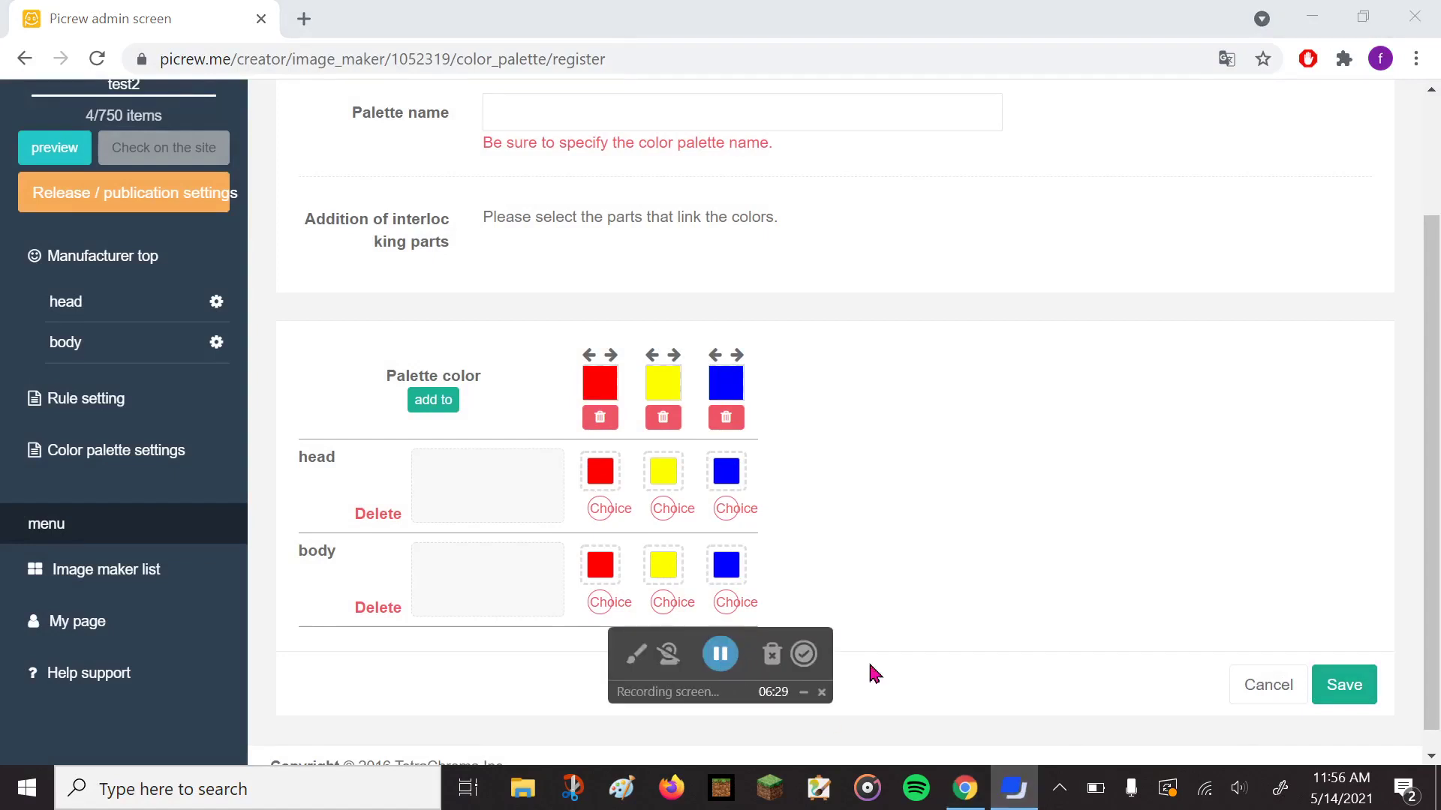
left_click(803, 692)
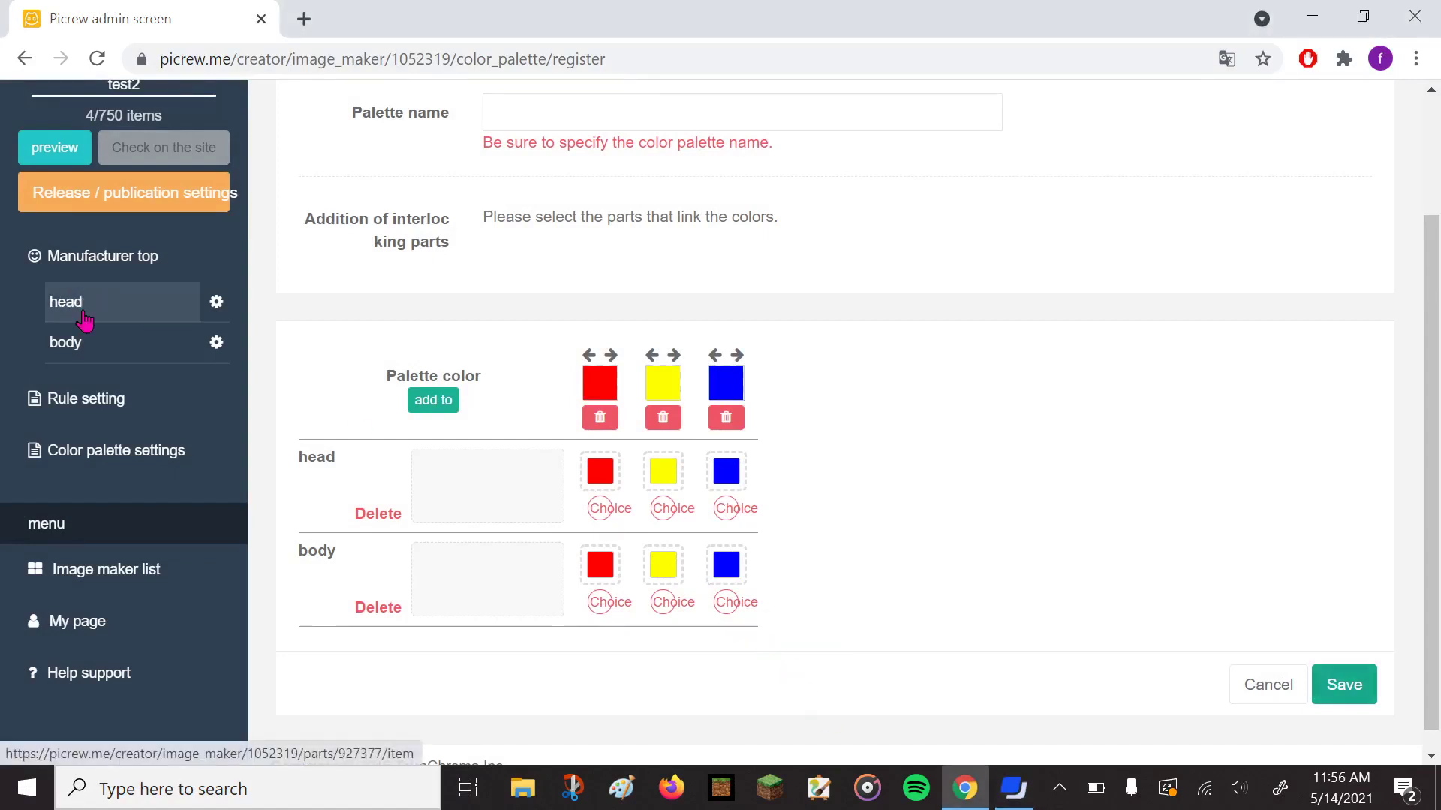
Open the head part's settings and view its blue color in the color editor, leaving it without changes.
left_click(160, 312)
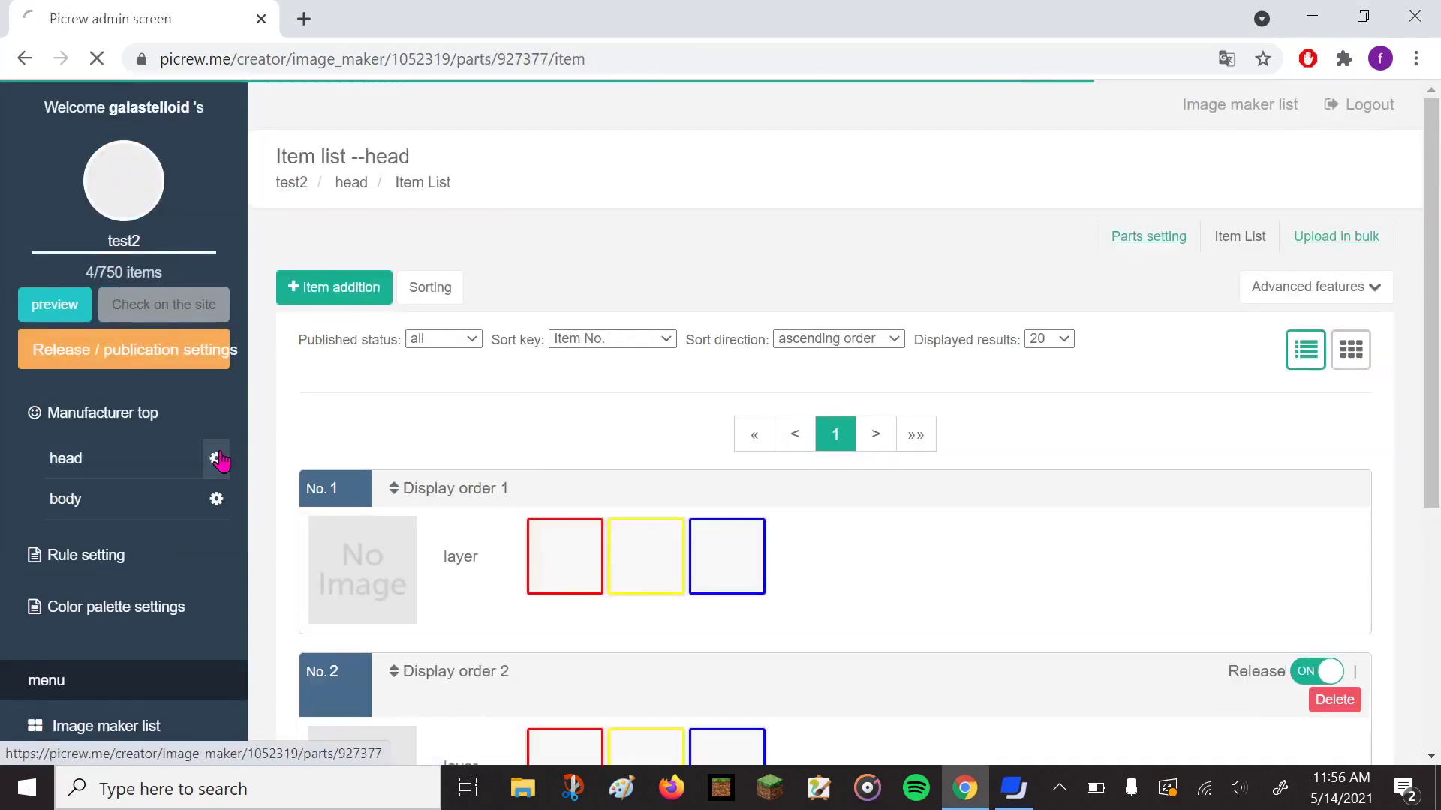
left_click(218, 459)
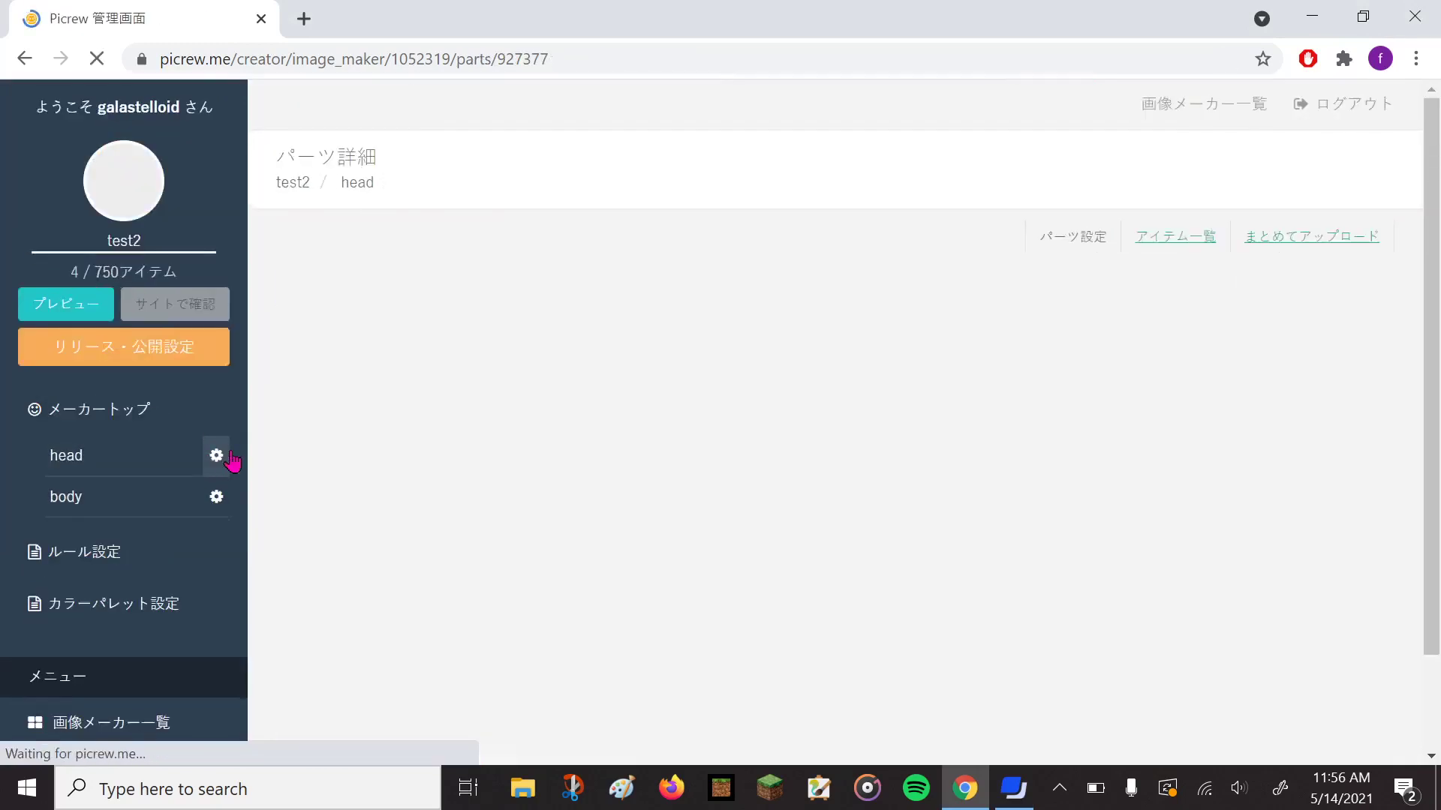
scroll(839, 377, "down", 3)
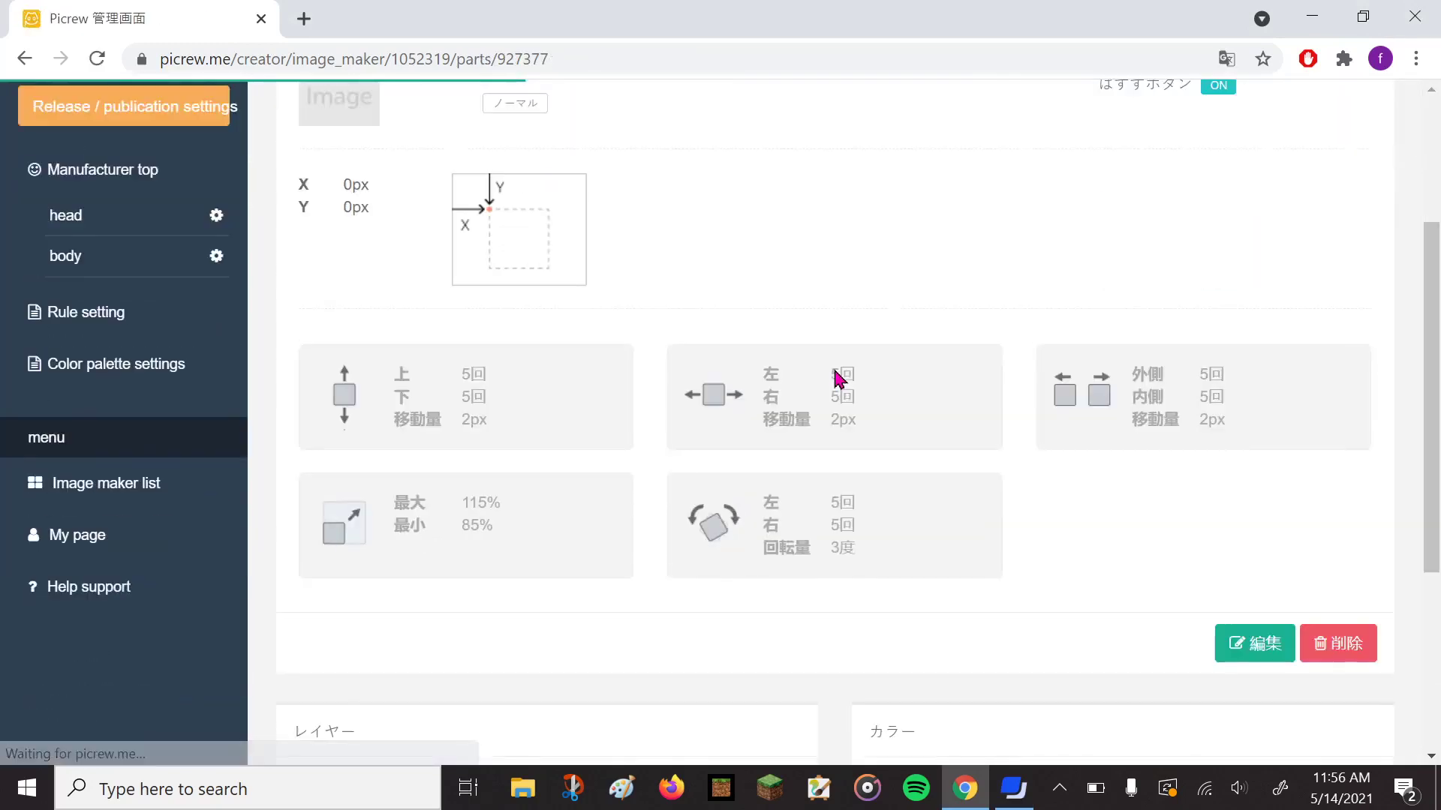
scroll(839, 378, "down", 5)
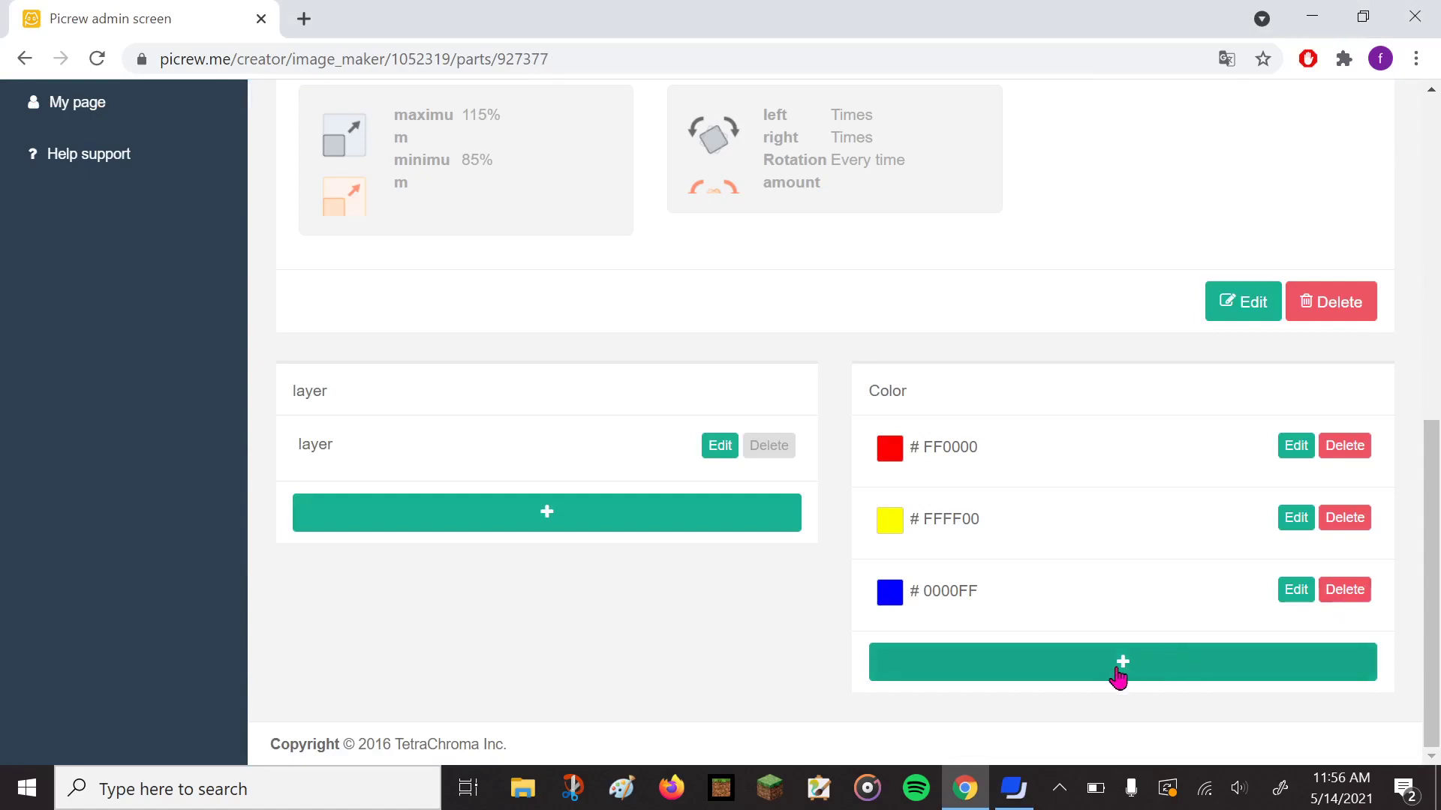
left_click(1293, 594)
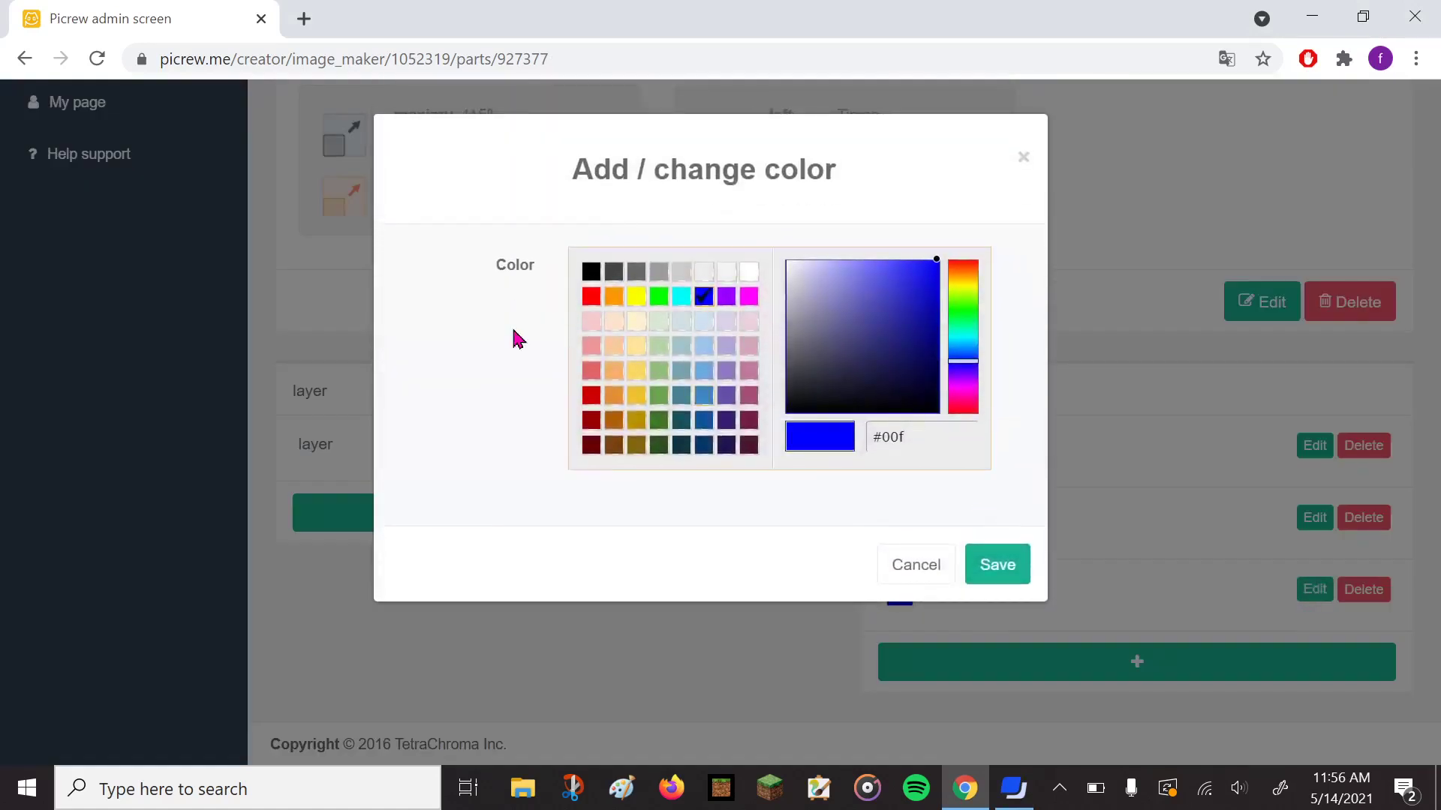
left_click(938, 579)
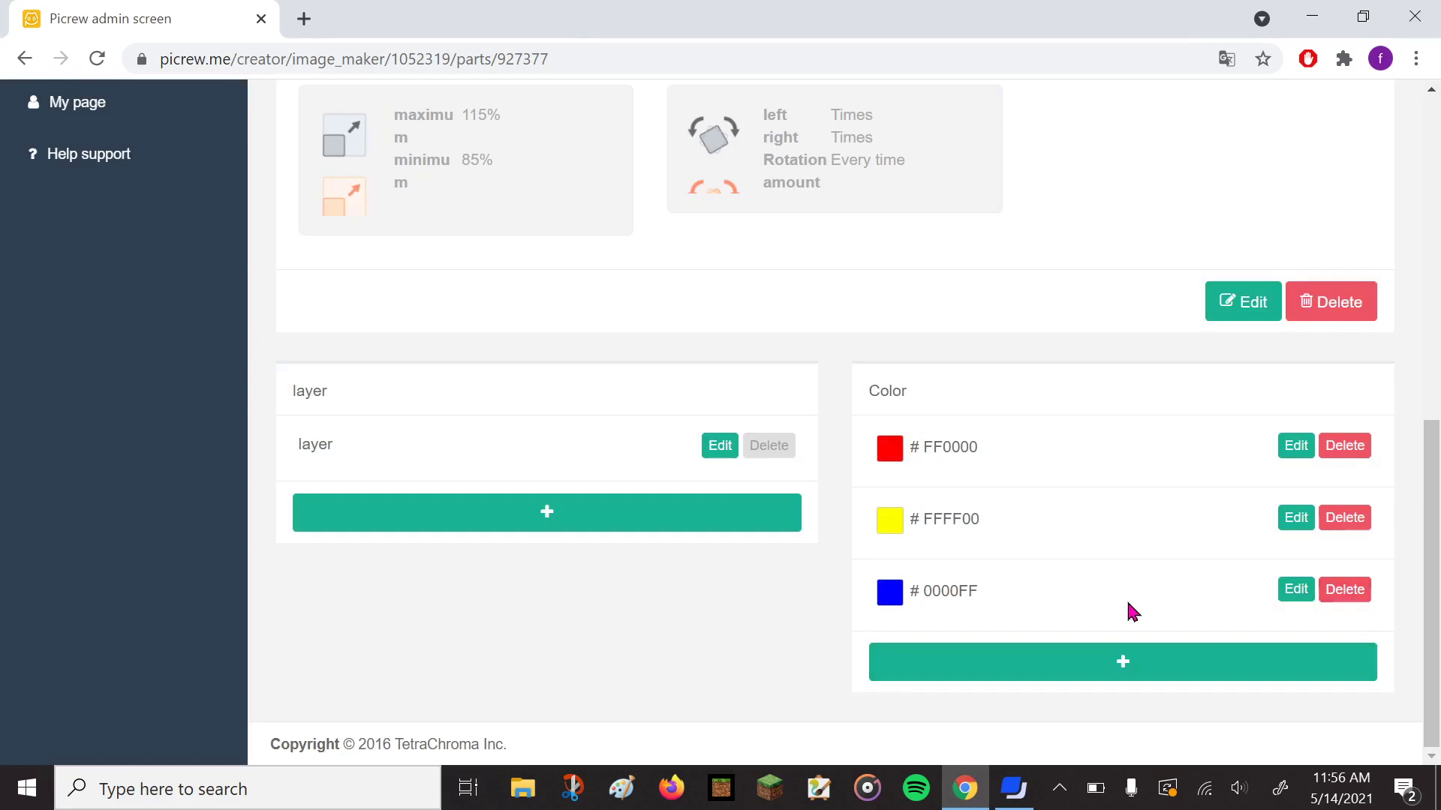
Delete the blue color #0000FF from the head part and confirm the deletion.
scroll(1049, 582, "up", 9)
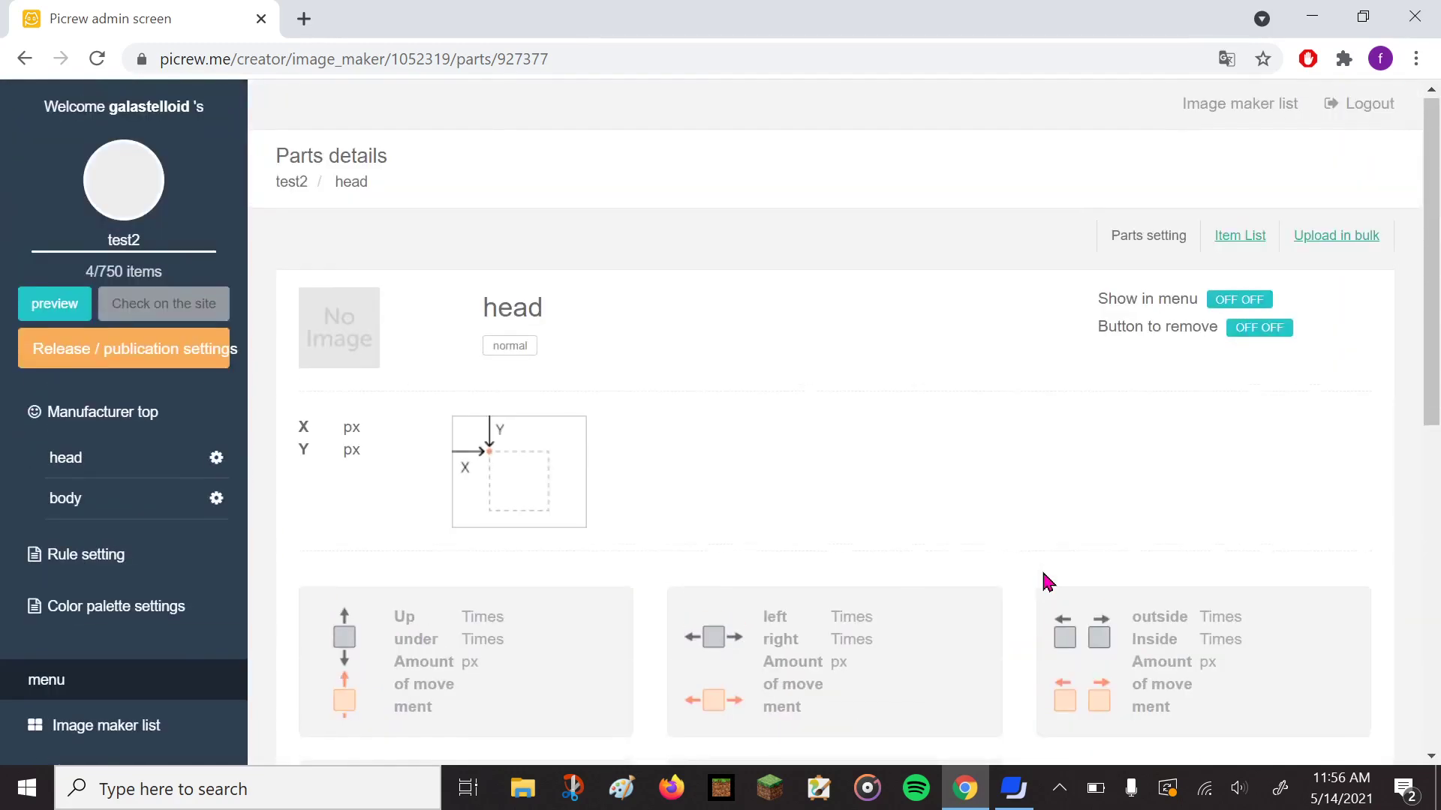
scroll(1049, 581, "down", 3)
scroll(1048, 572, "up", 3)
scroll(1048, 571, "down", 3)
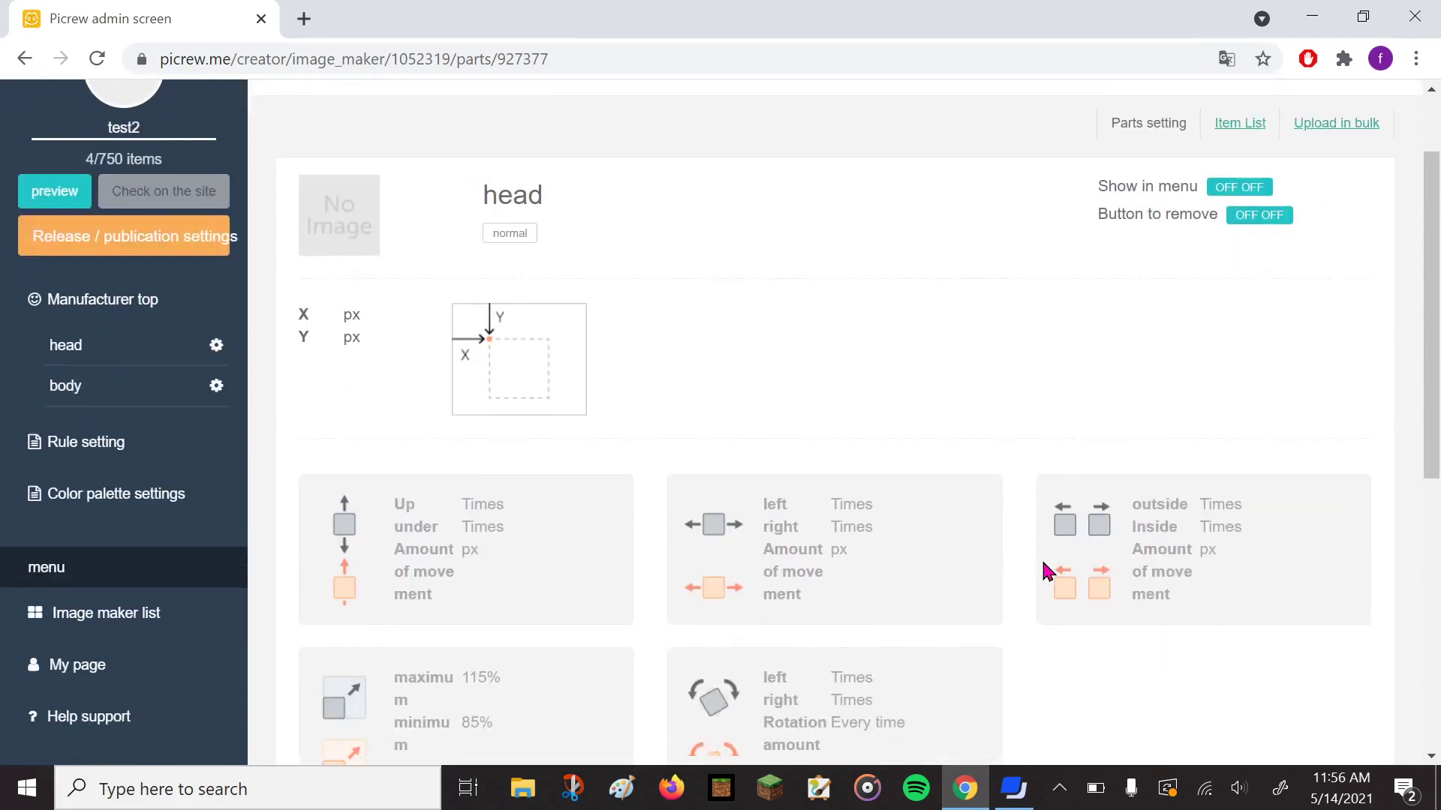
scroll(1049, 572, "down", 2)
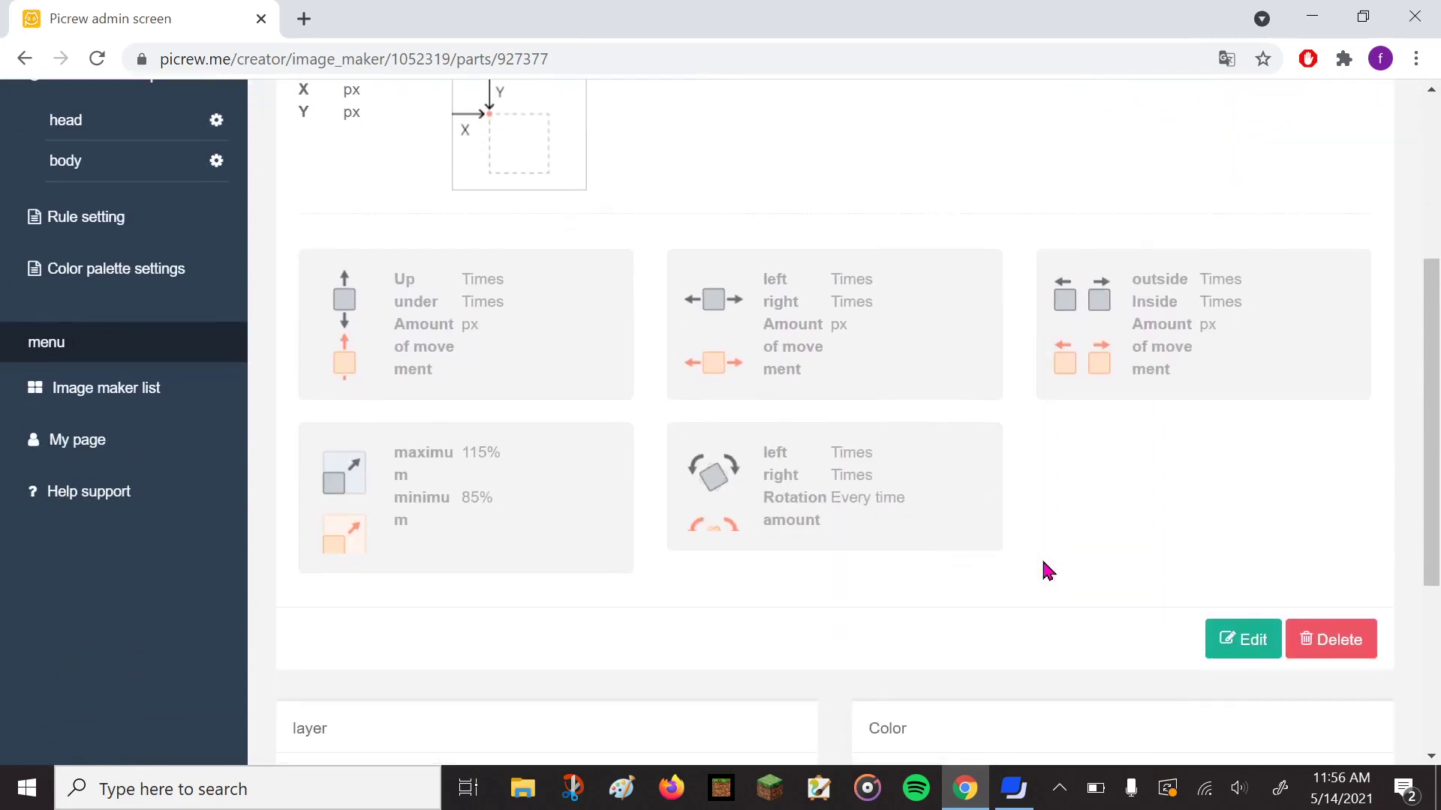
scroll(1048, 572, "down", 5)
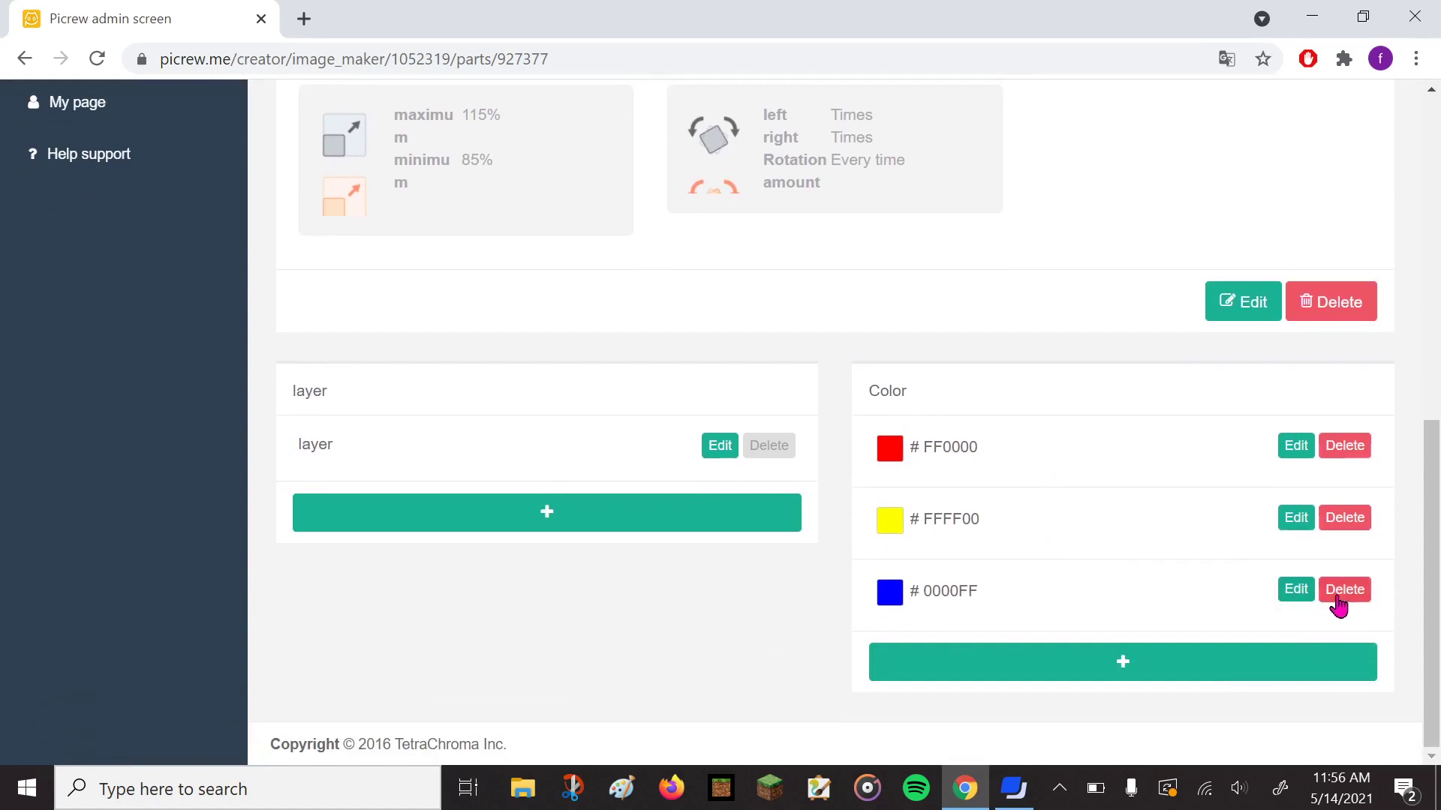
left_click(1344, 591)
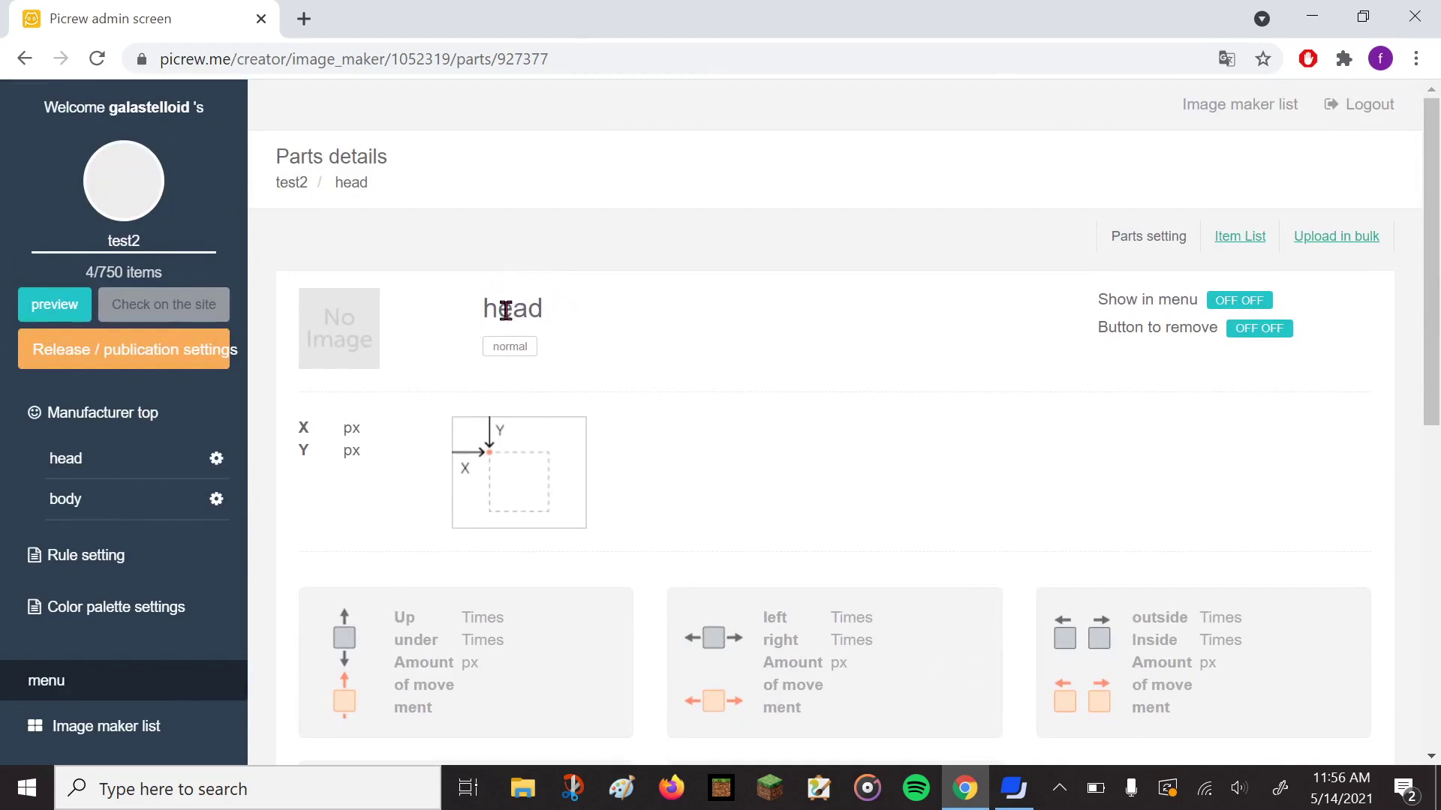
scroll(814, 361, "down", 9)
left_click(1336, 590)
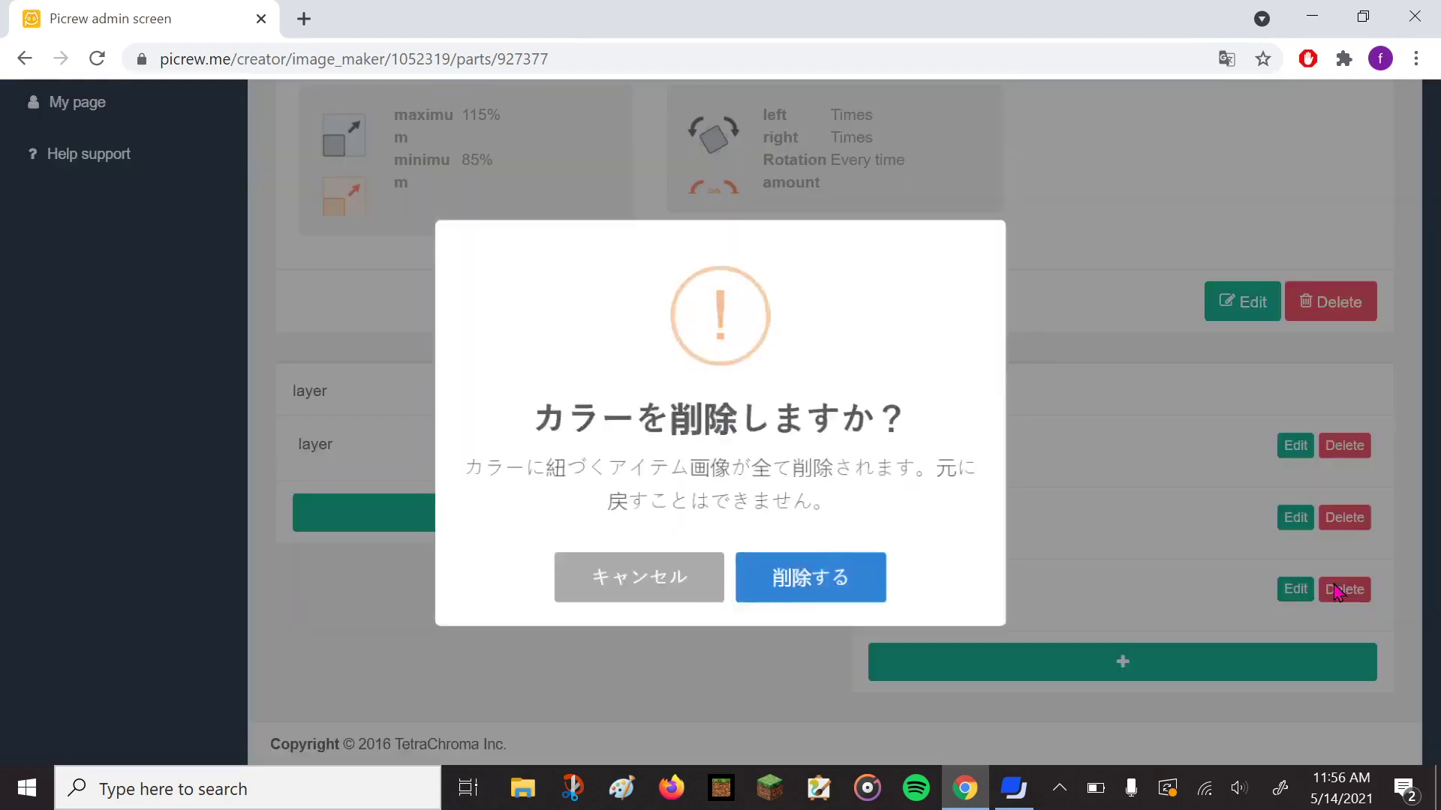
left_click(790, 582)
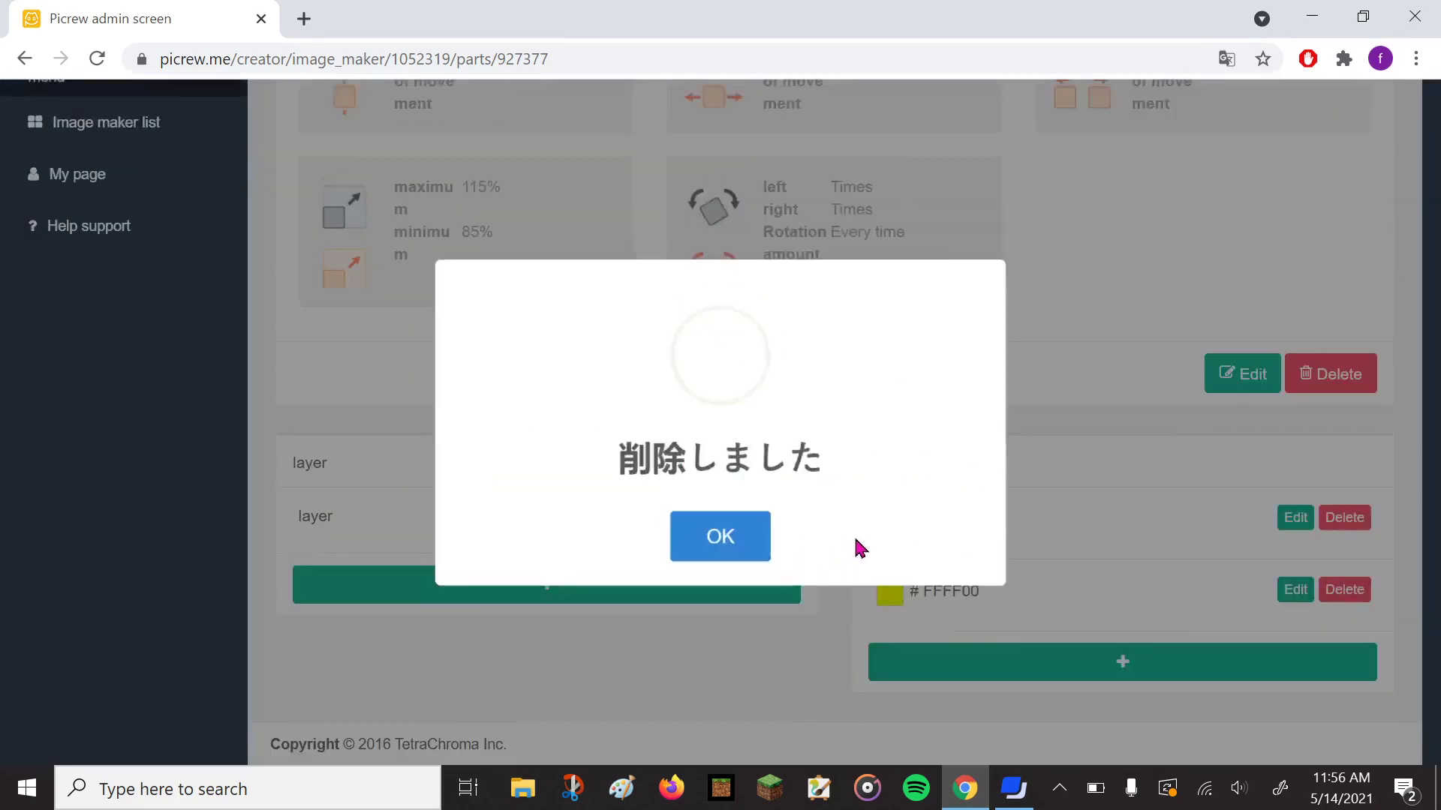
left_click(765, 546)
Check the colors of the body part in its settings and item list.
scroll(854, 475, "up", 5)
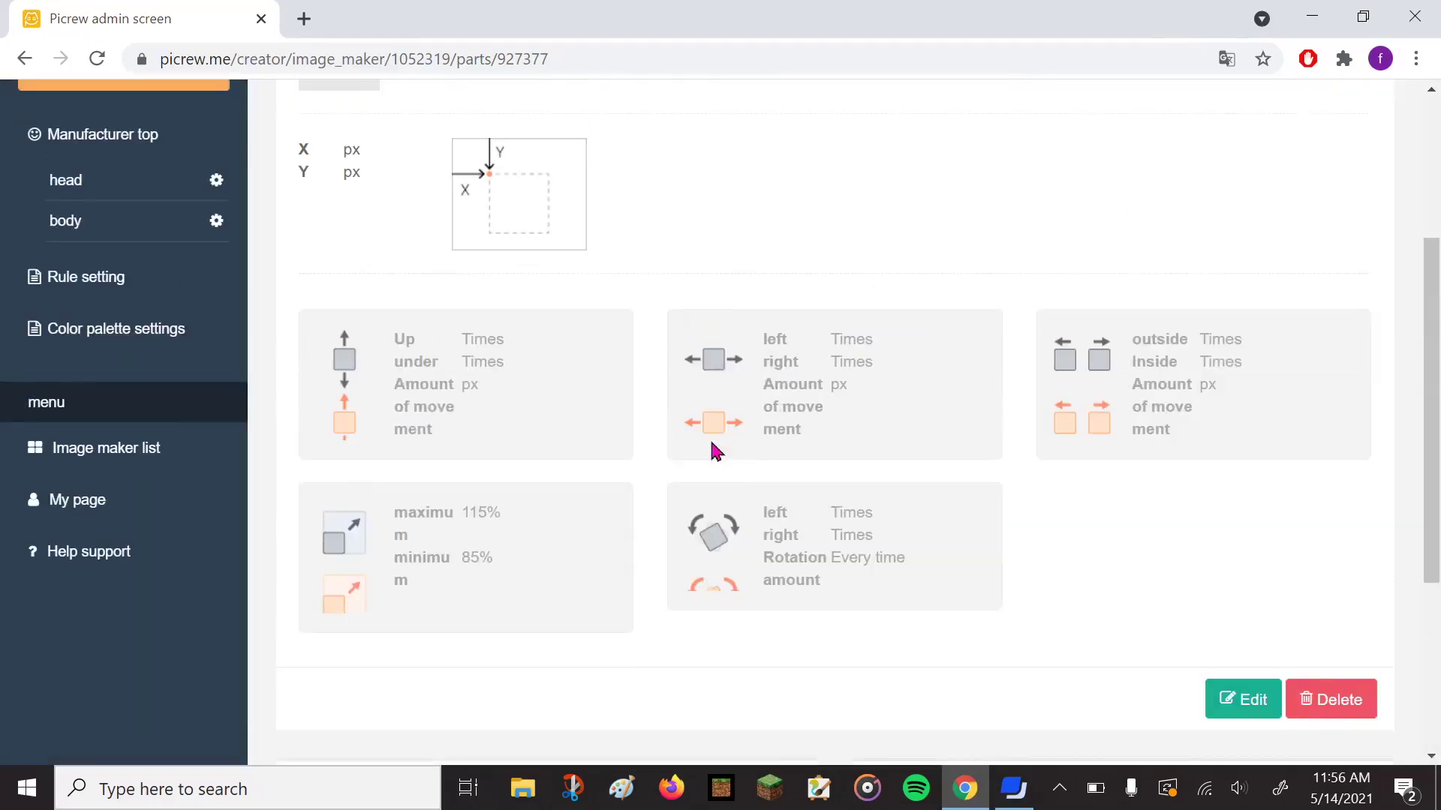
left_click(216, 232)
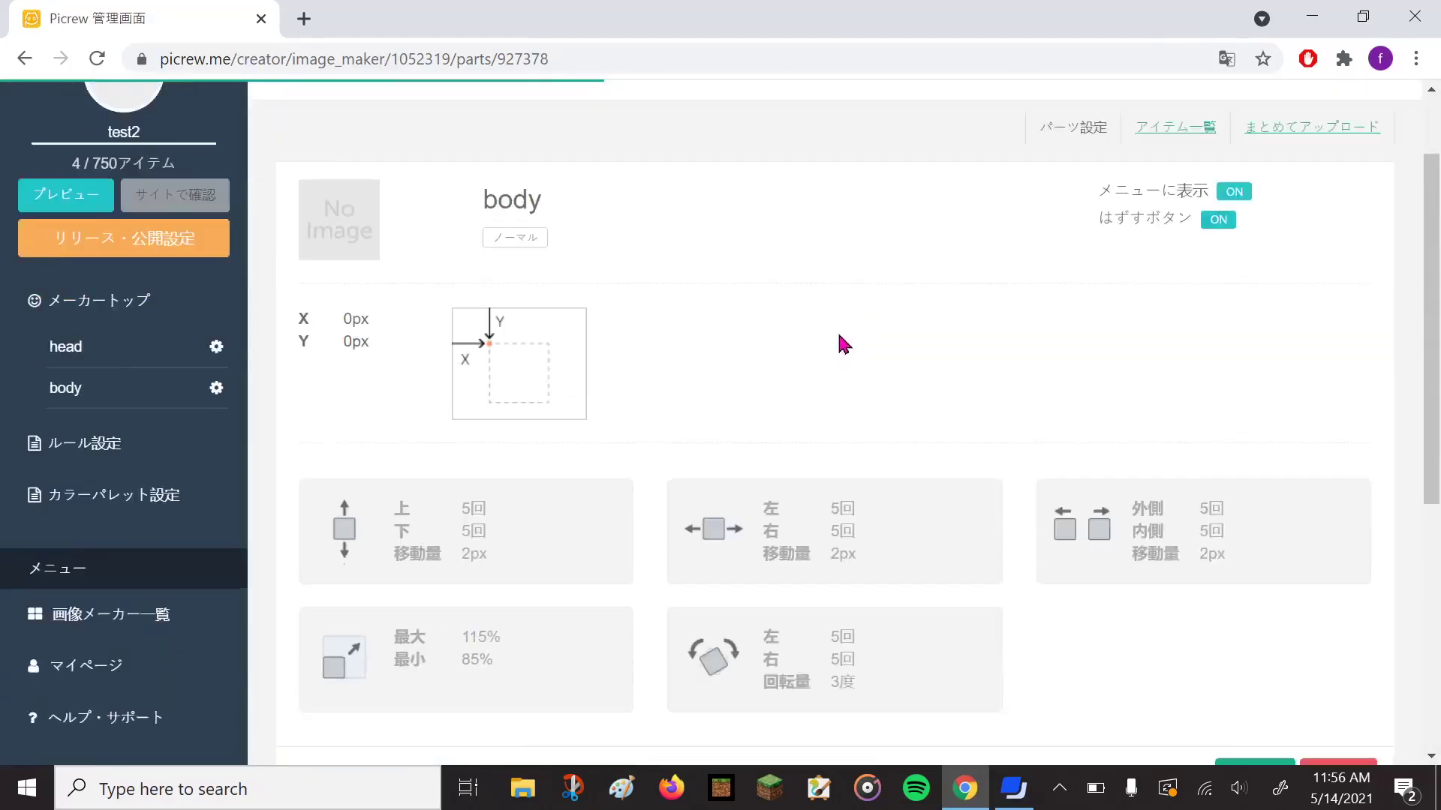
scroll(841, 341, "down", 8)
scroll(621, 428, "up", 8)
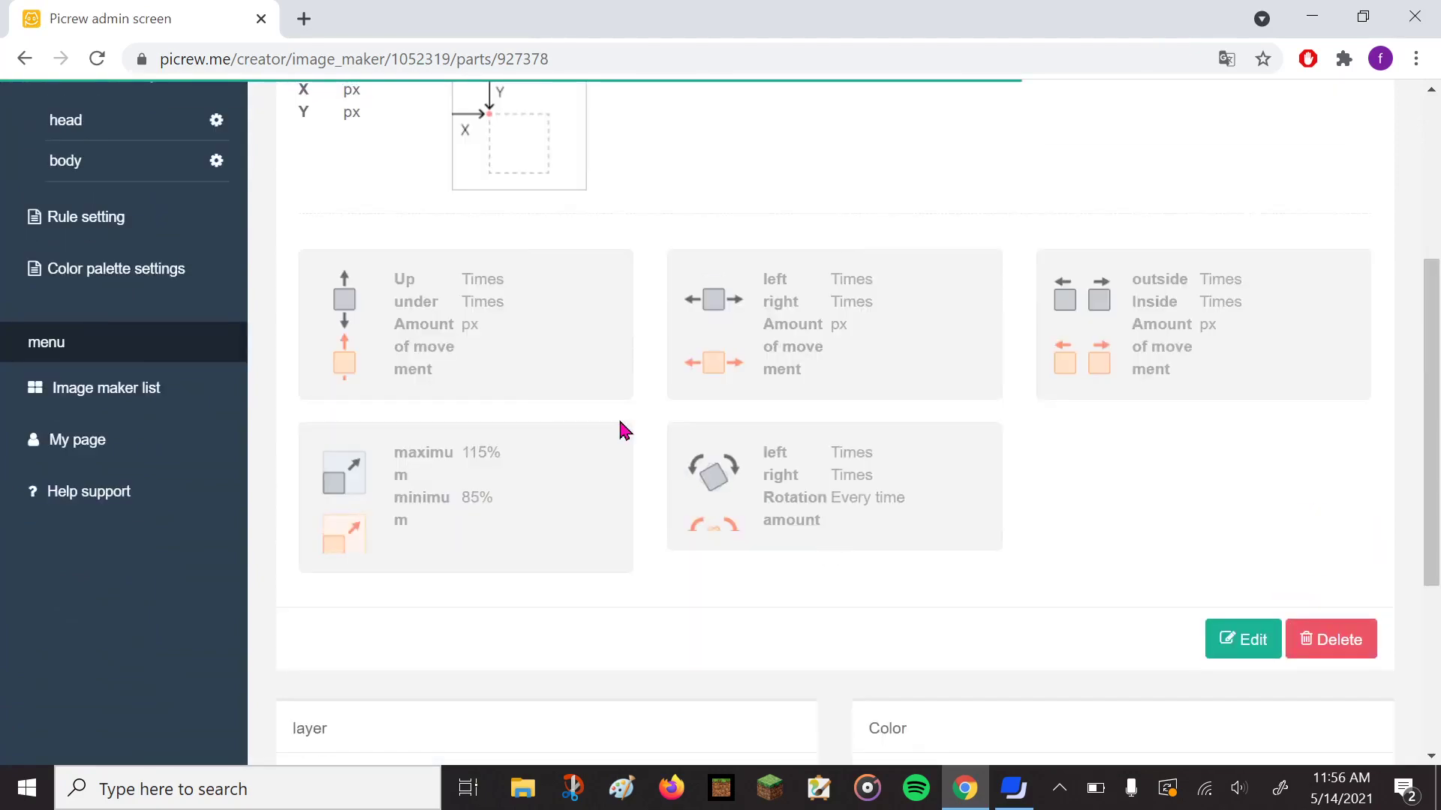
left_click(145, 402)
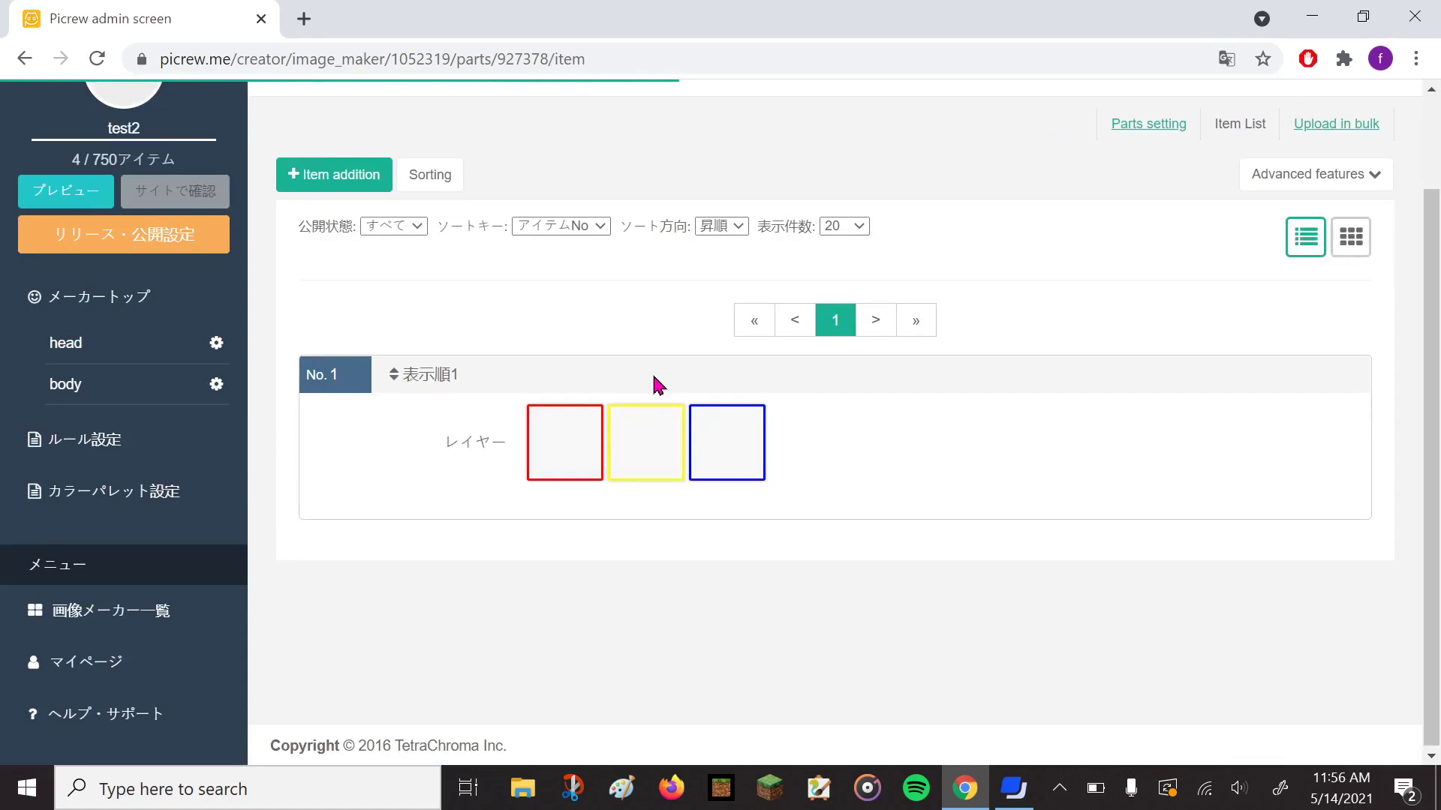
Open the head part's item list and examine the color slots of its three items.
left_click(120, 357)
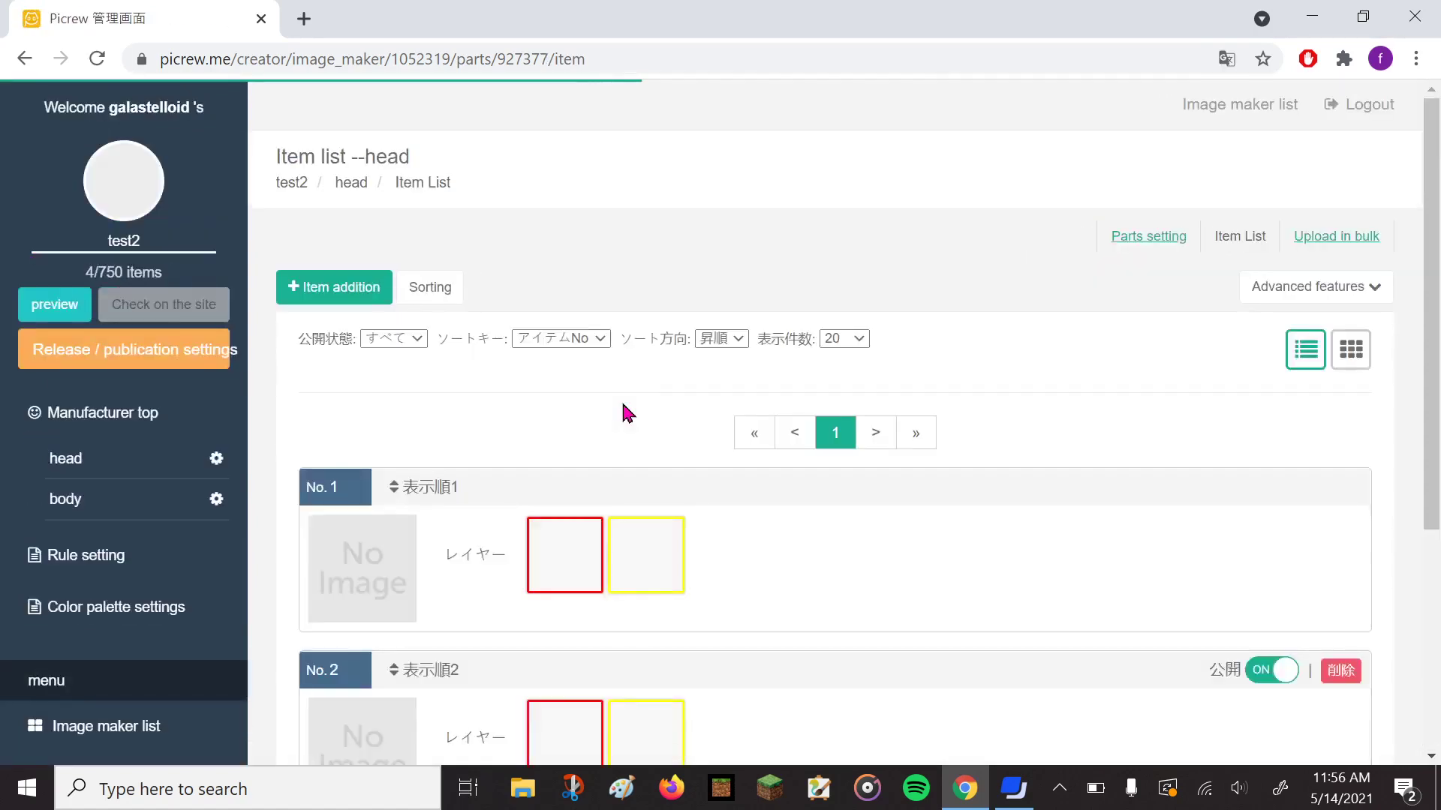
scroll(628, 413, "down", 5)
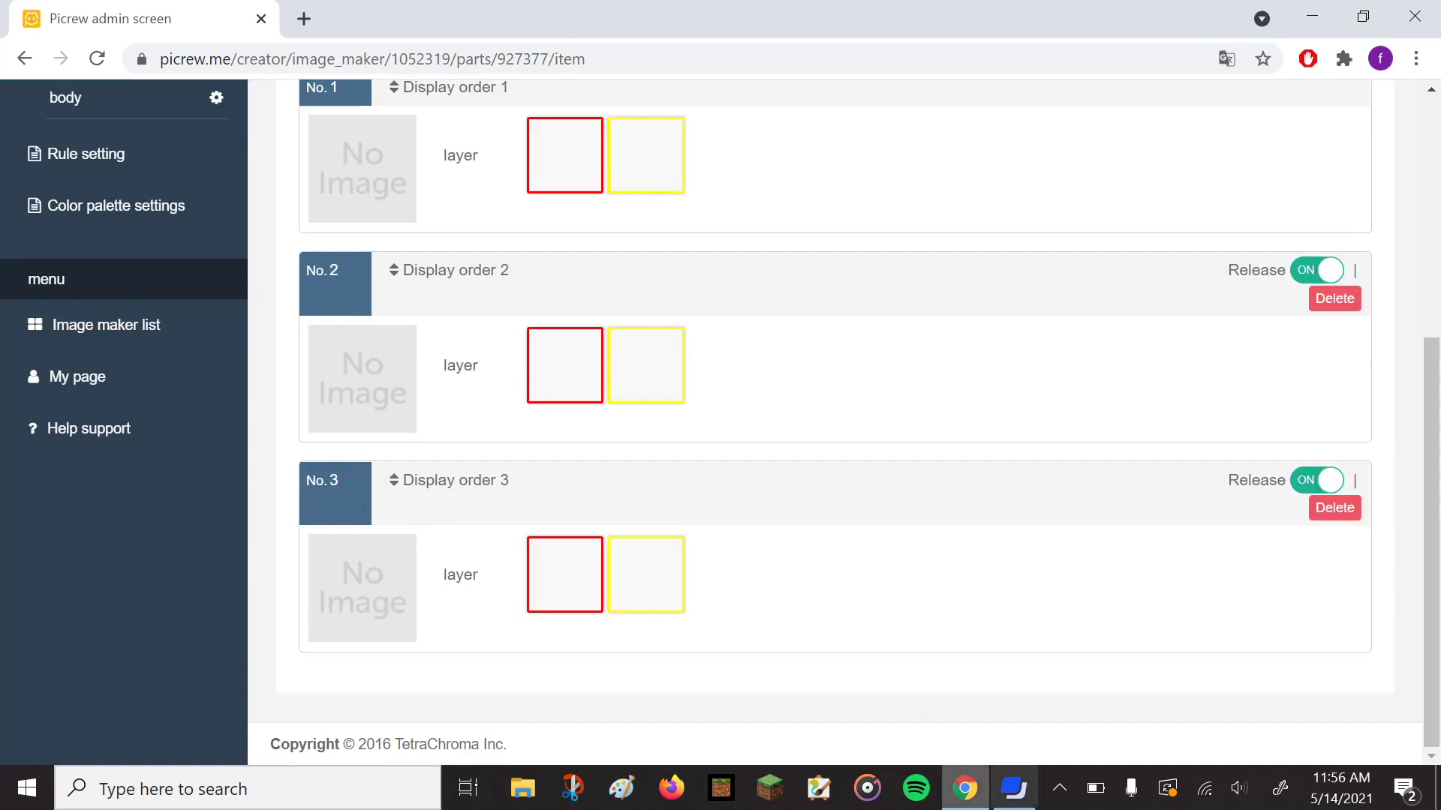
scroll(885, 608, "up", 2)
left_click(1017, 788)
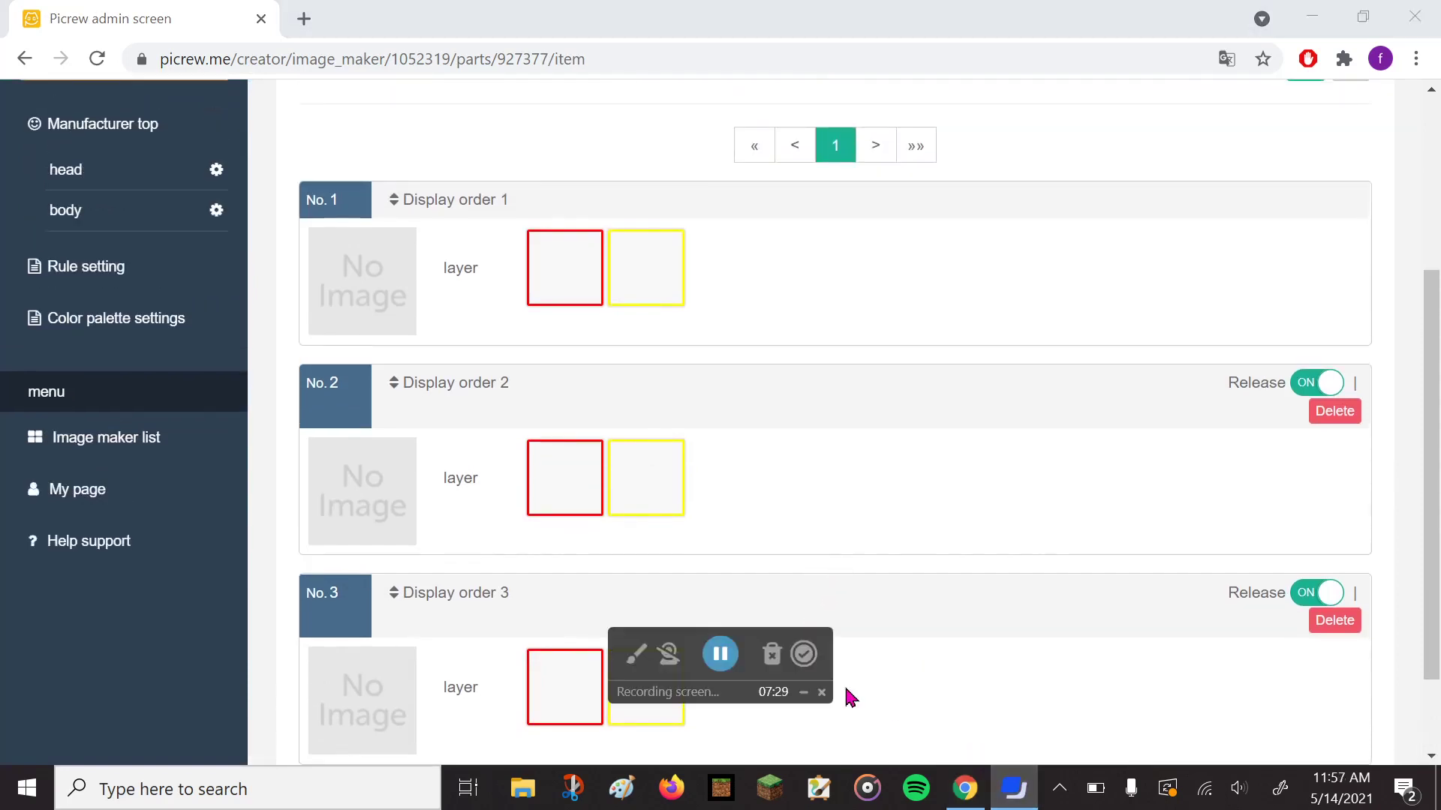